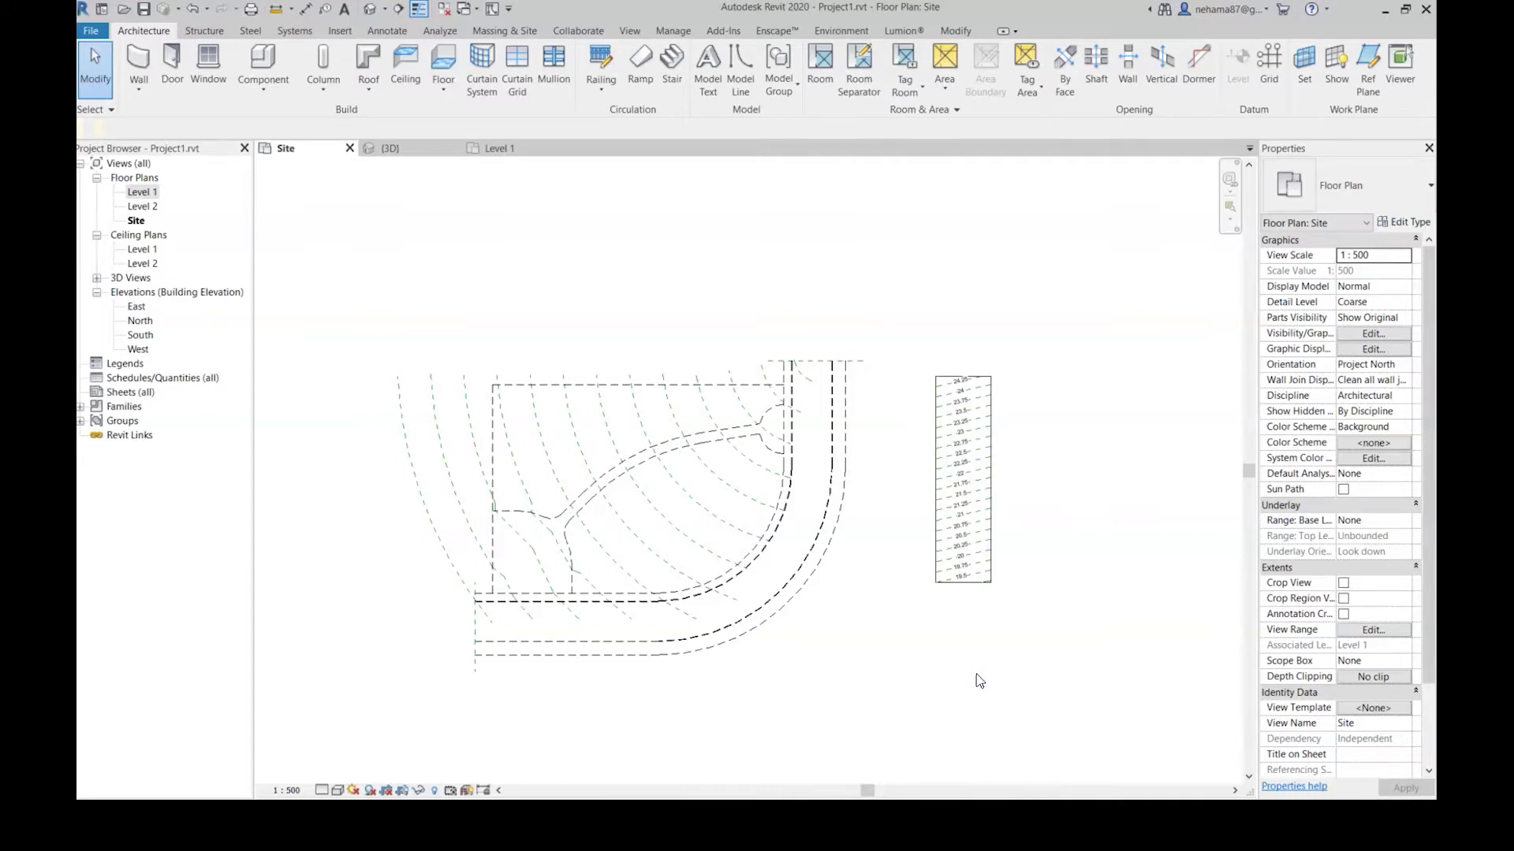
left_click(434, 492)
left_click(392, 148)
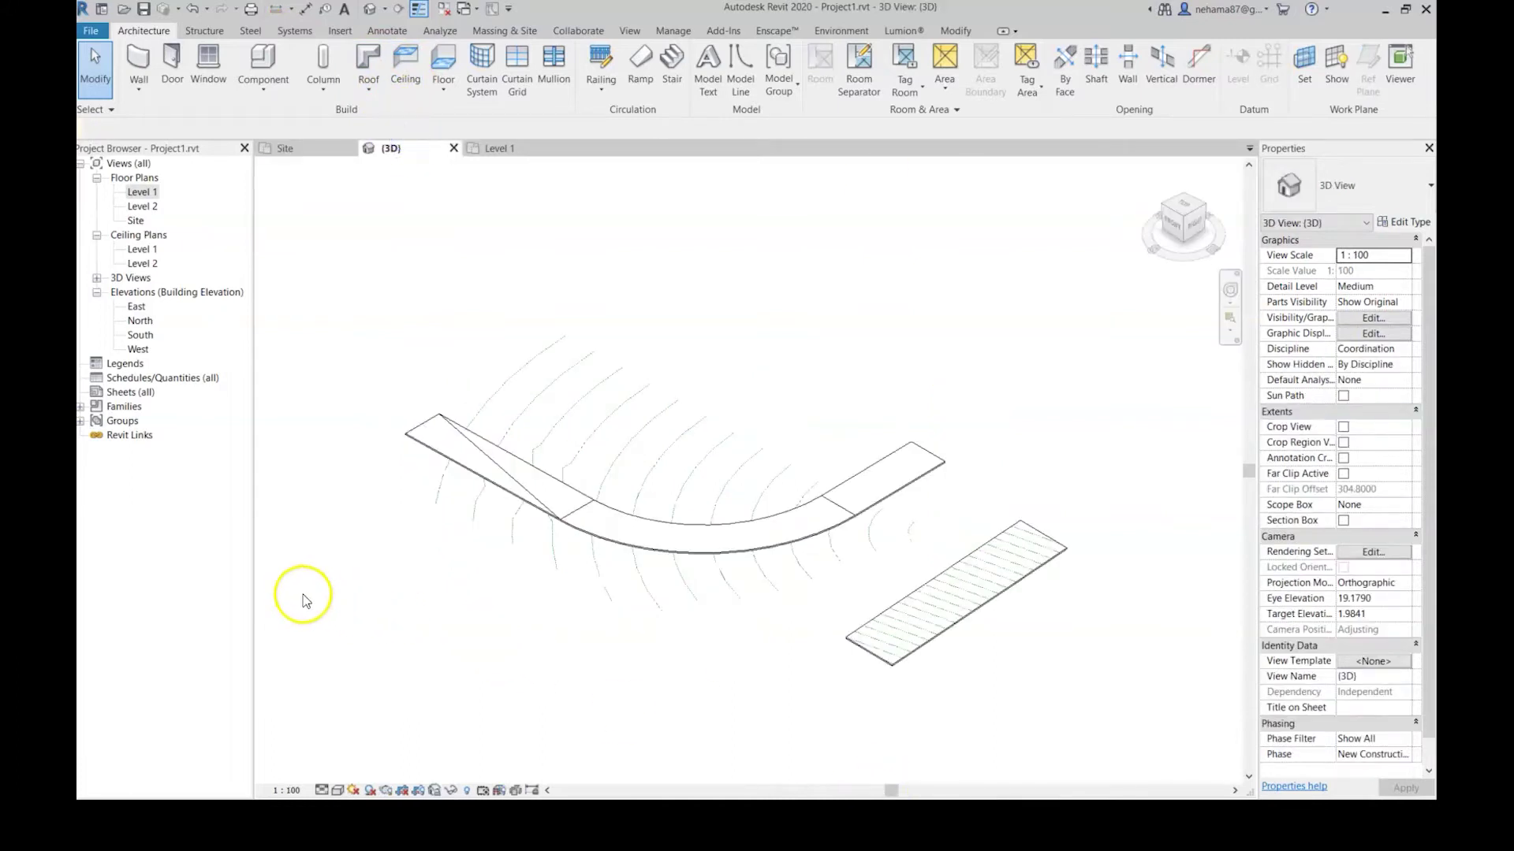
middle_click_drag(306, 601, 461, 511, "shift")
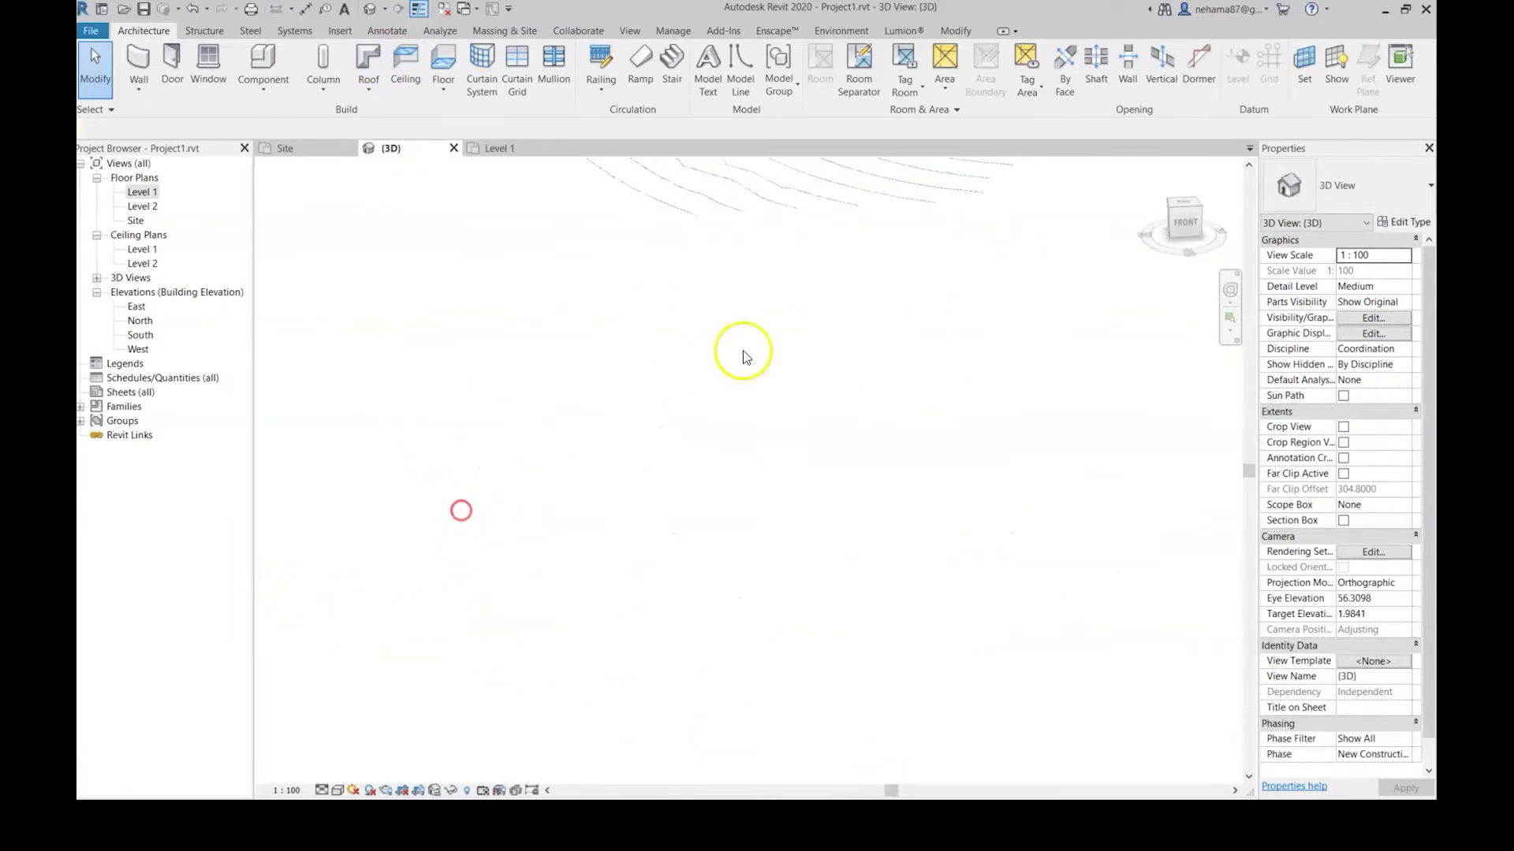
middle_click_drag(742, 351, 625, 695, "shift")
middle_click_drag(720, 635, 879, 523, "shift")
left_click(292, 148)
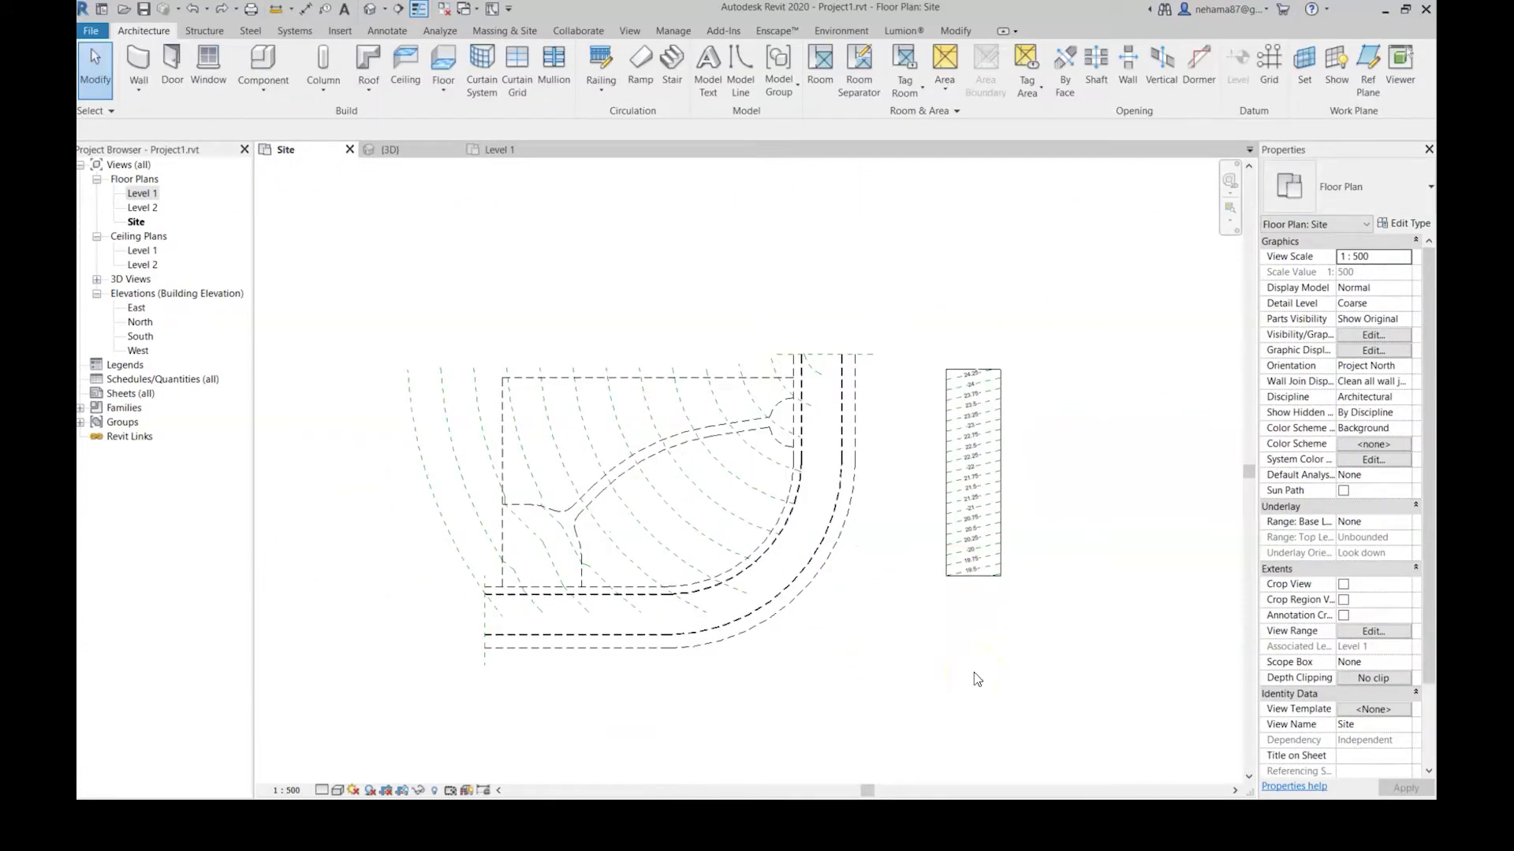
- Bring up the Environment add-in's site contour and elevation tools
left_click(841, 31)
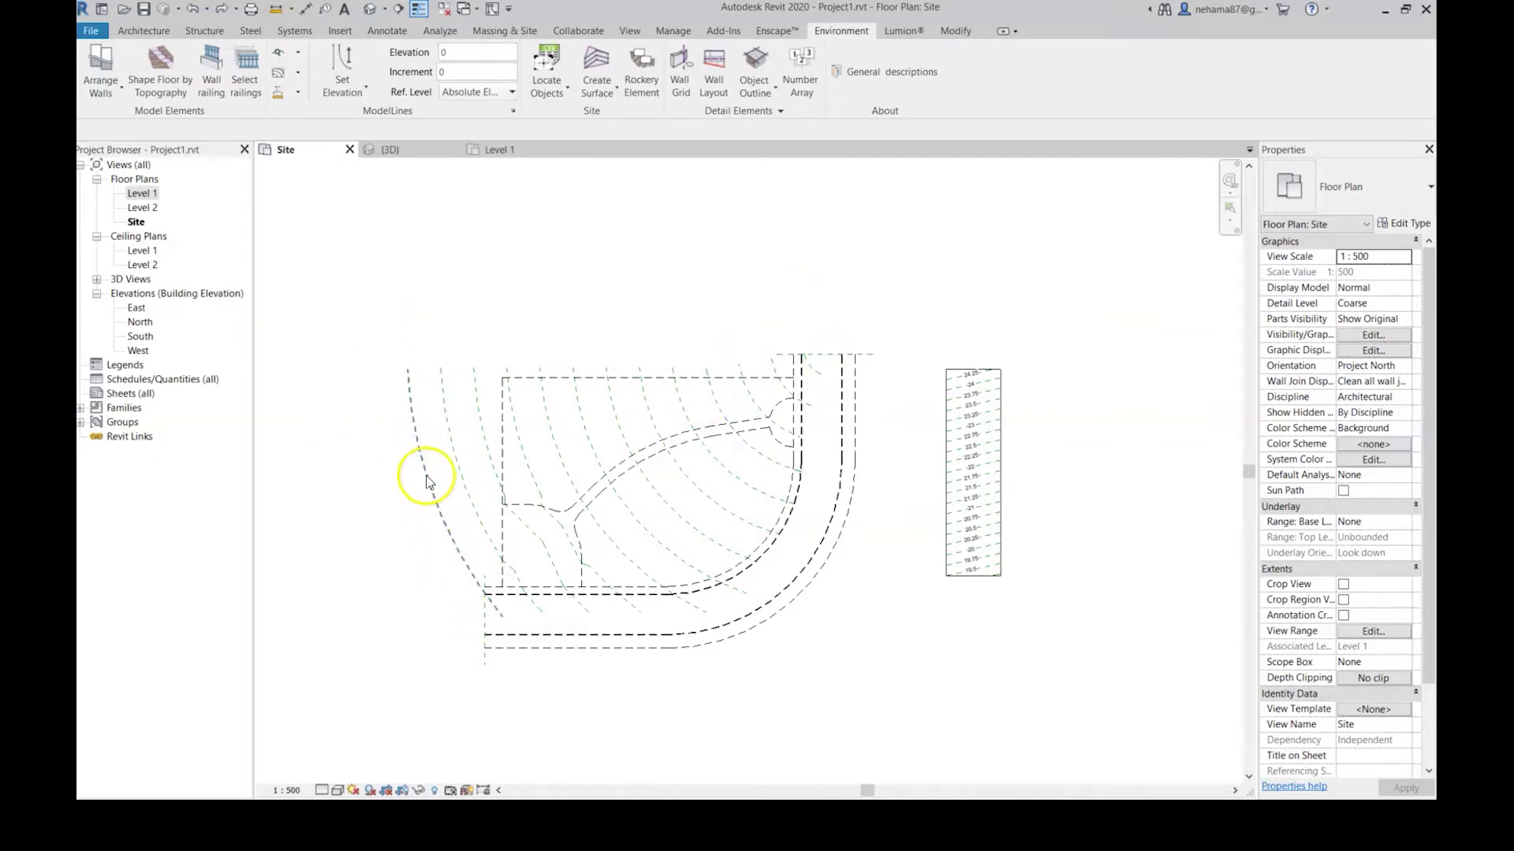
left_click(787, 380)
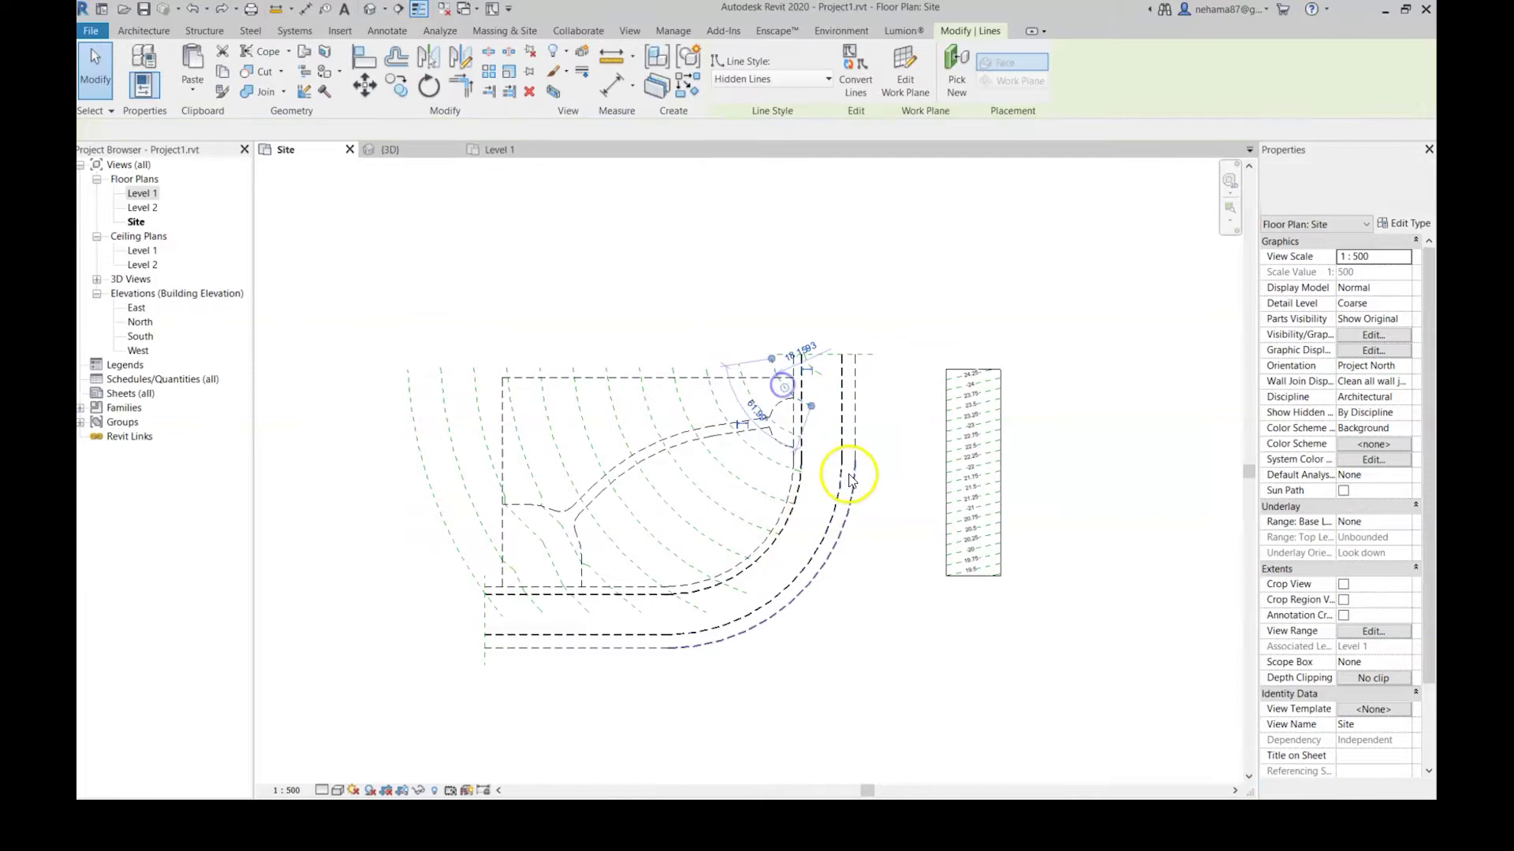
left_click(880, 499)
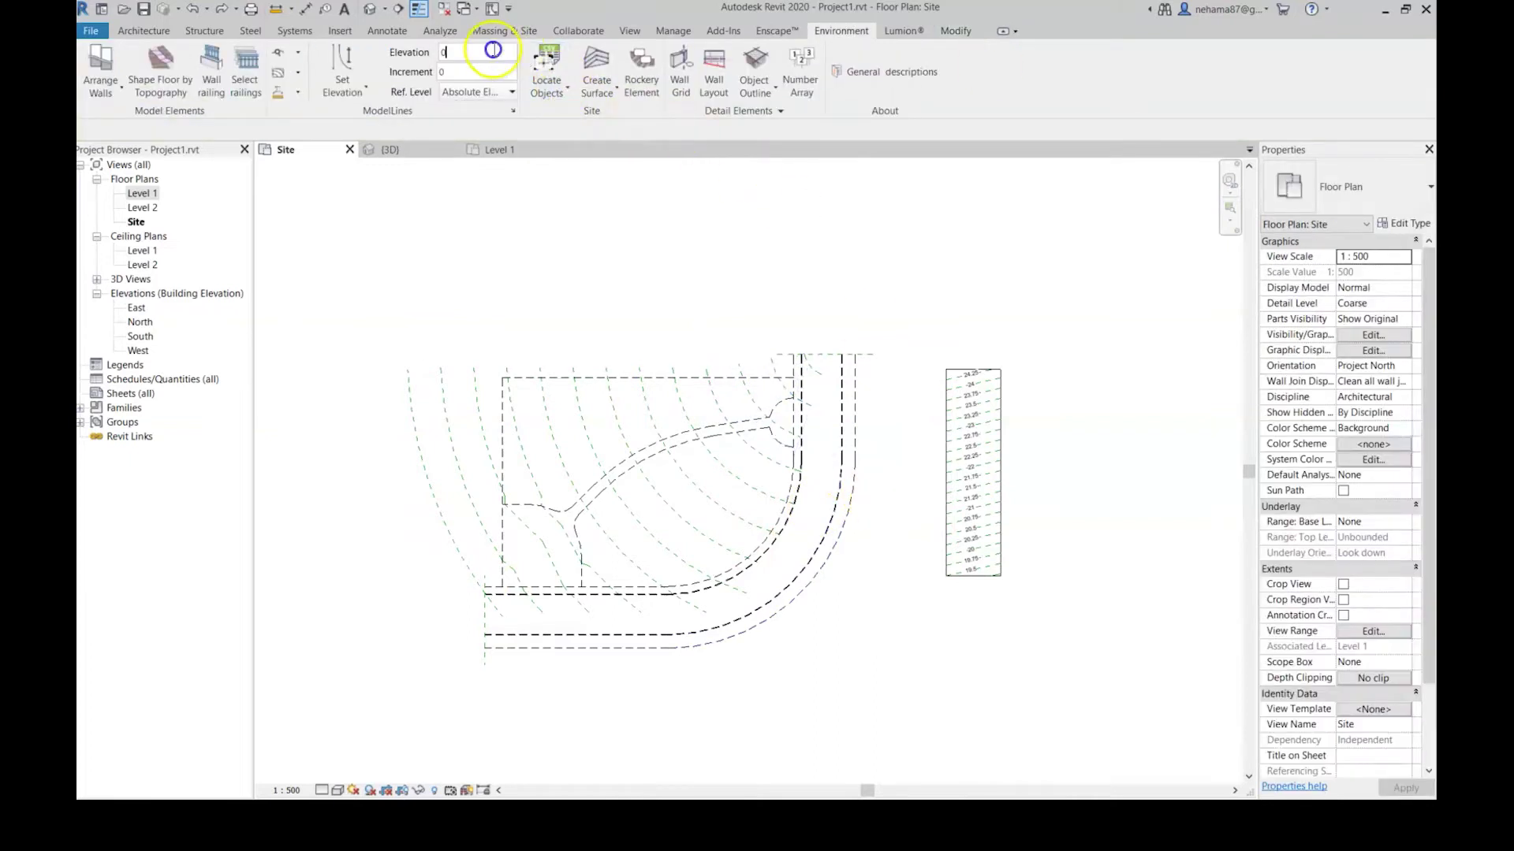
- Set ModelLines elevation 21.5 and increment 0.25, referenced to Absolute Elevation
left_click(421, 57)
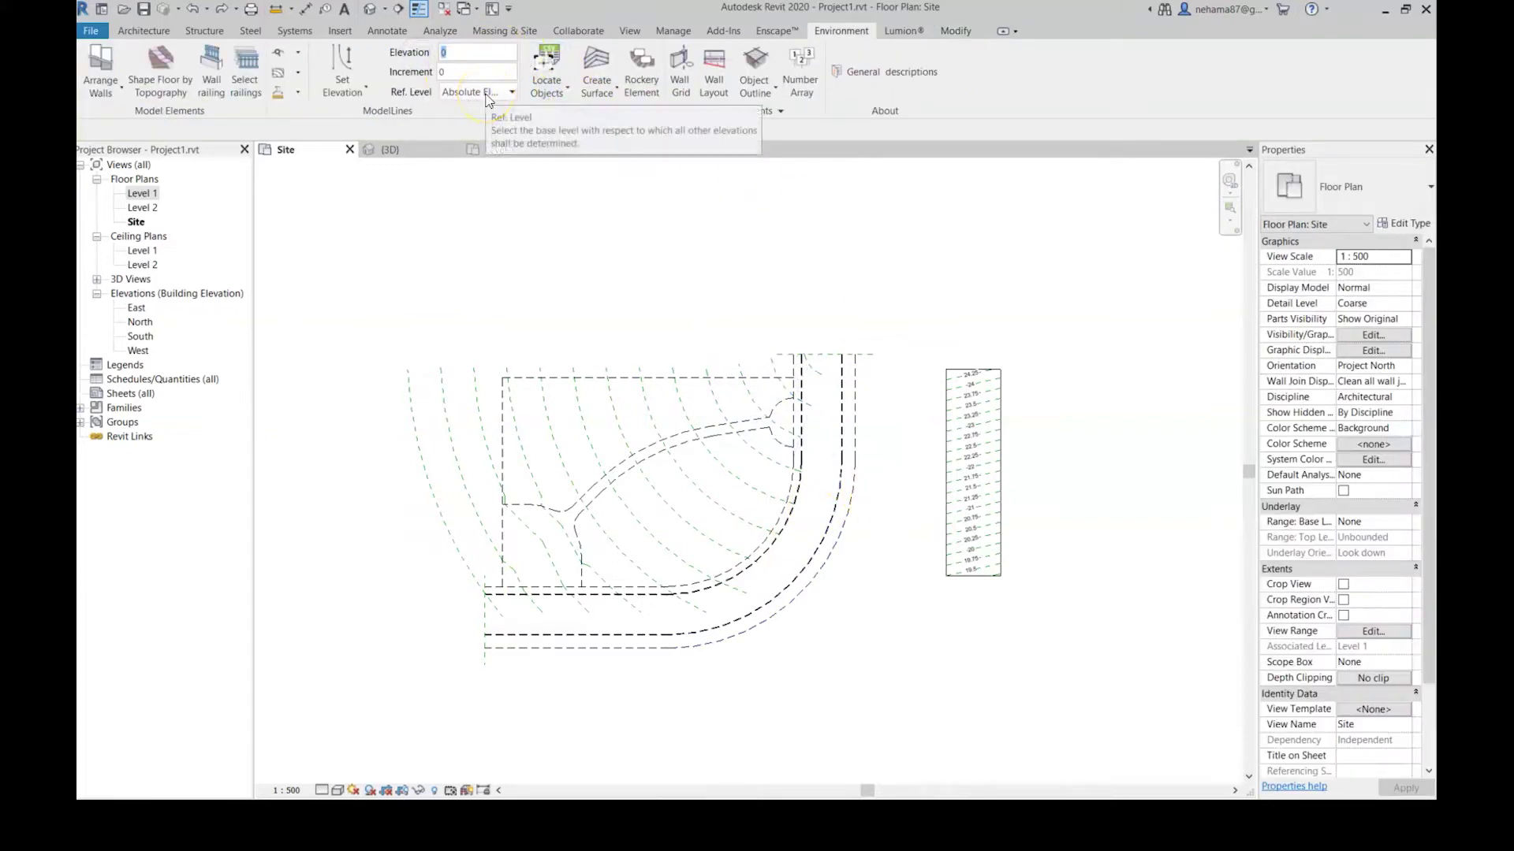
type(".5")
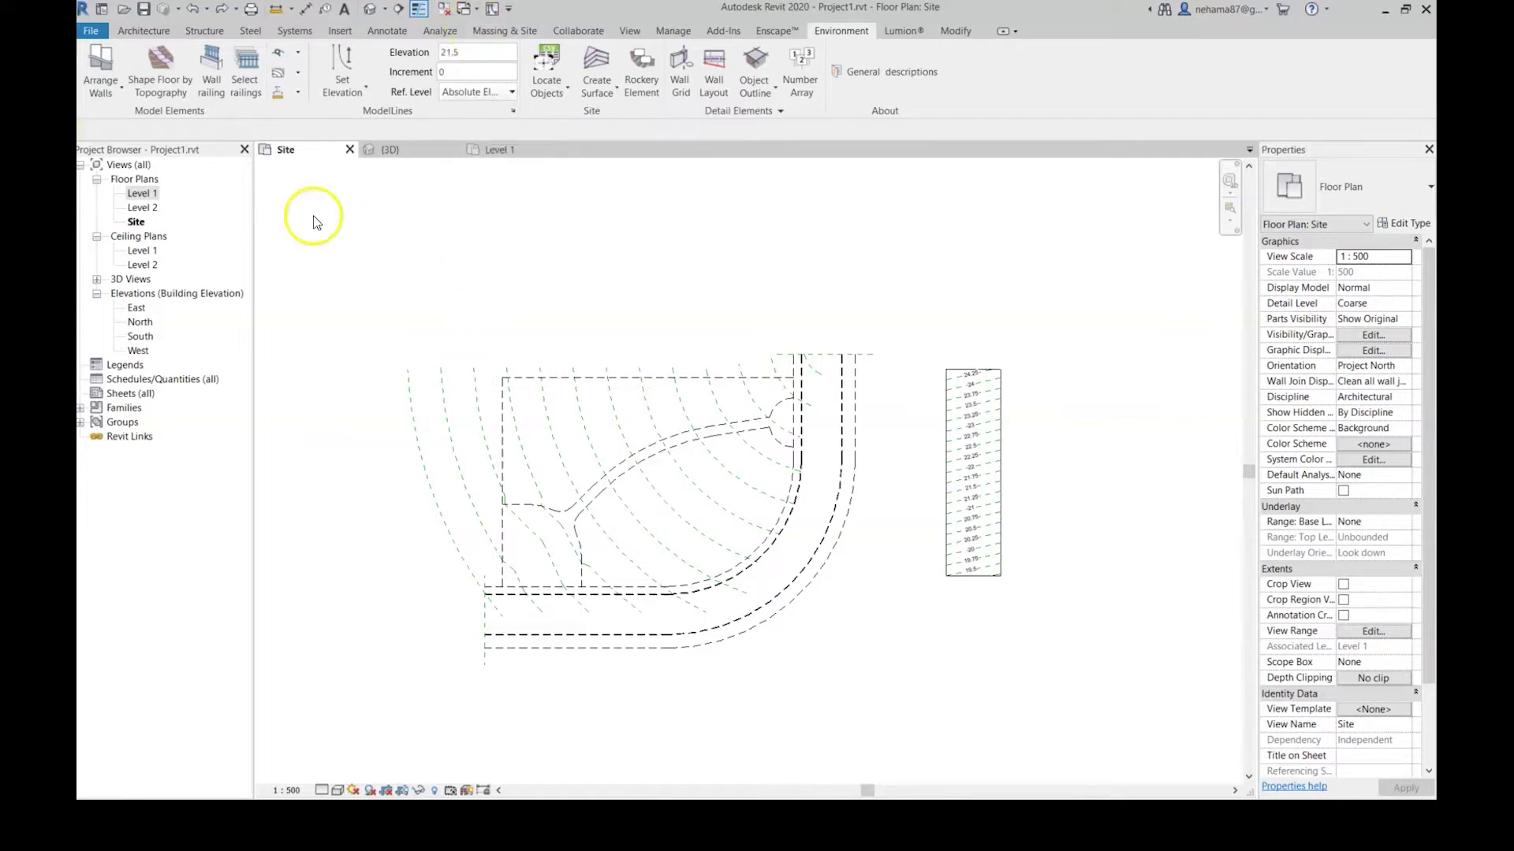
left_click(458, 73)
type(".25")
key("Return")
left_click(512, 92)
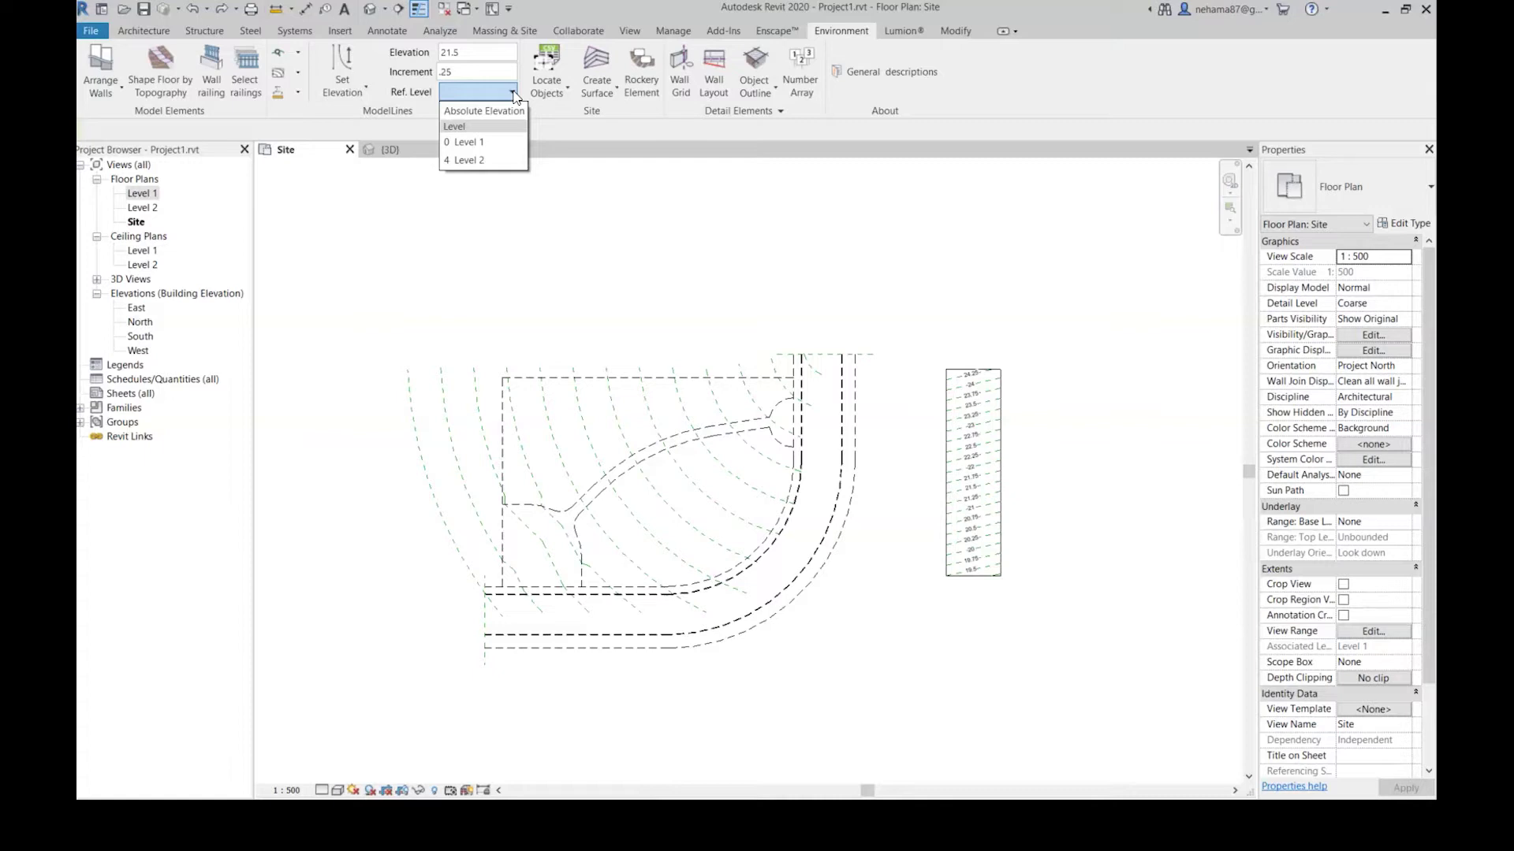
left_click(498, 110)
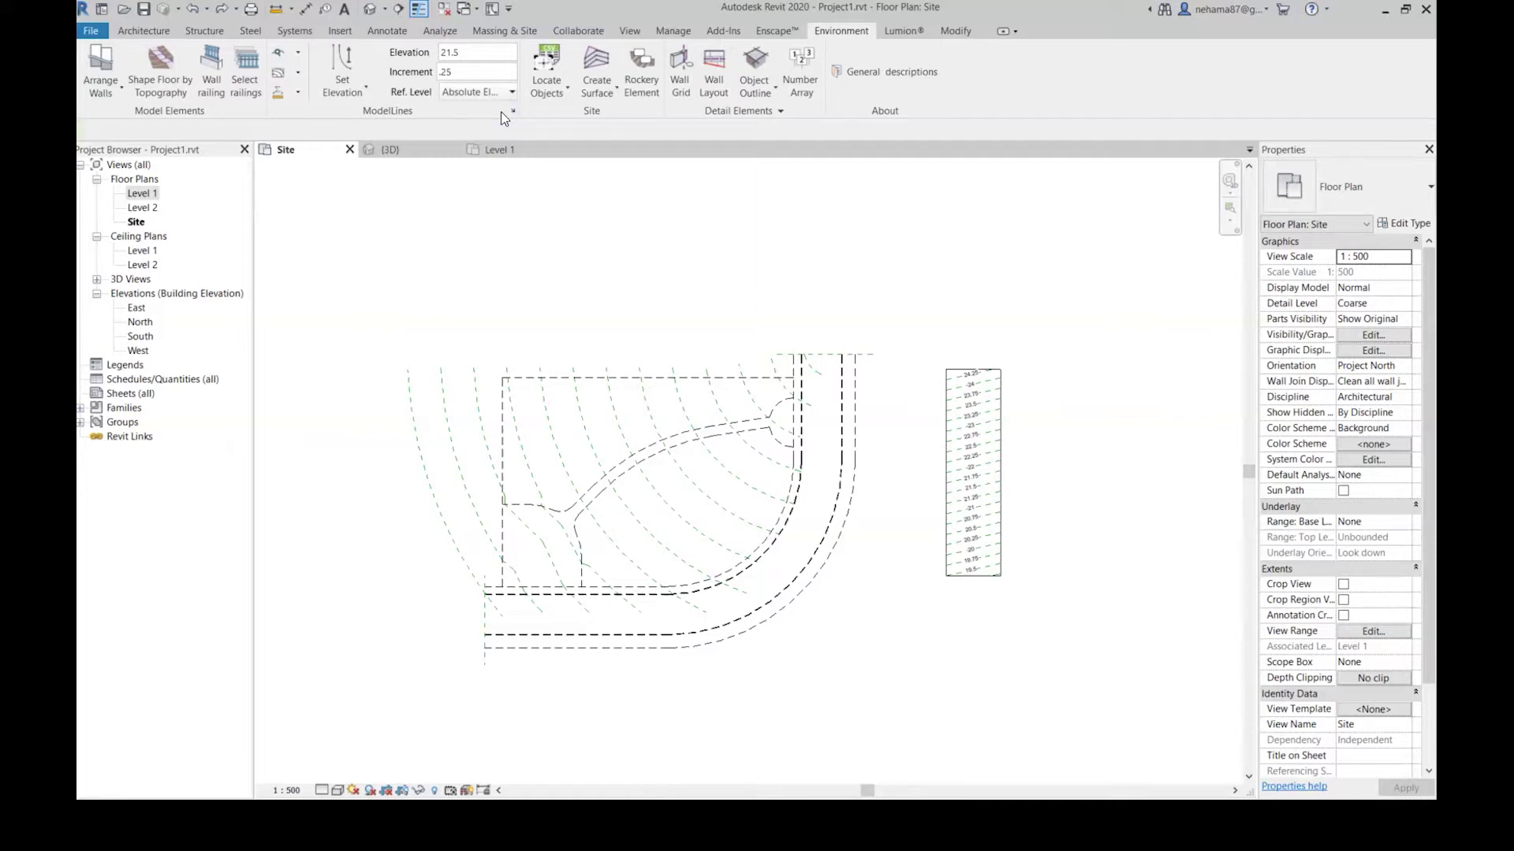
left_click(488, 49)
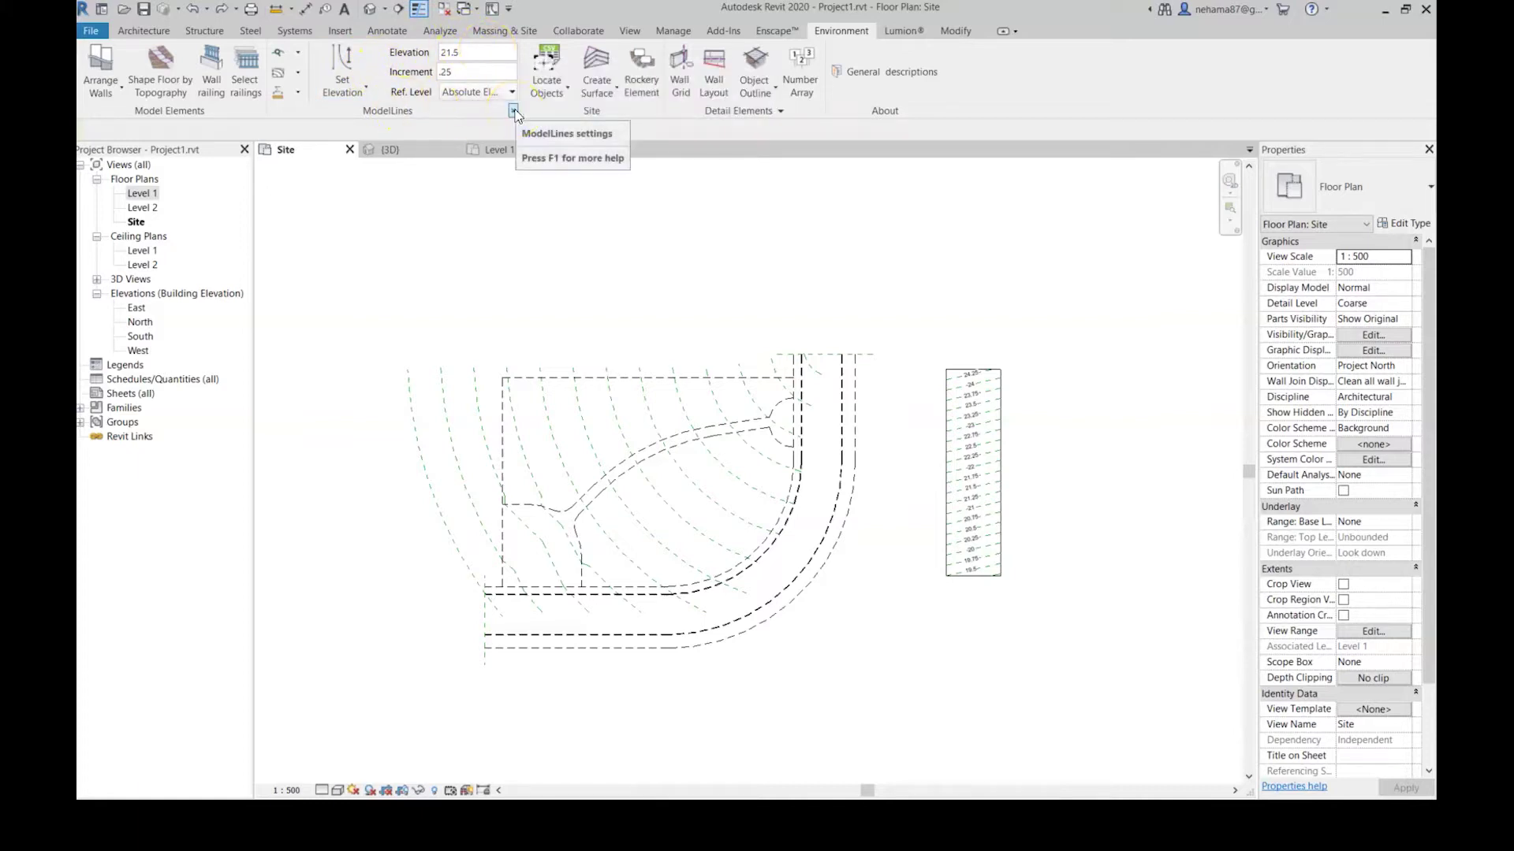
left_click(347, 92)
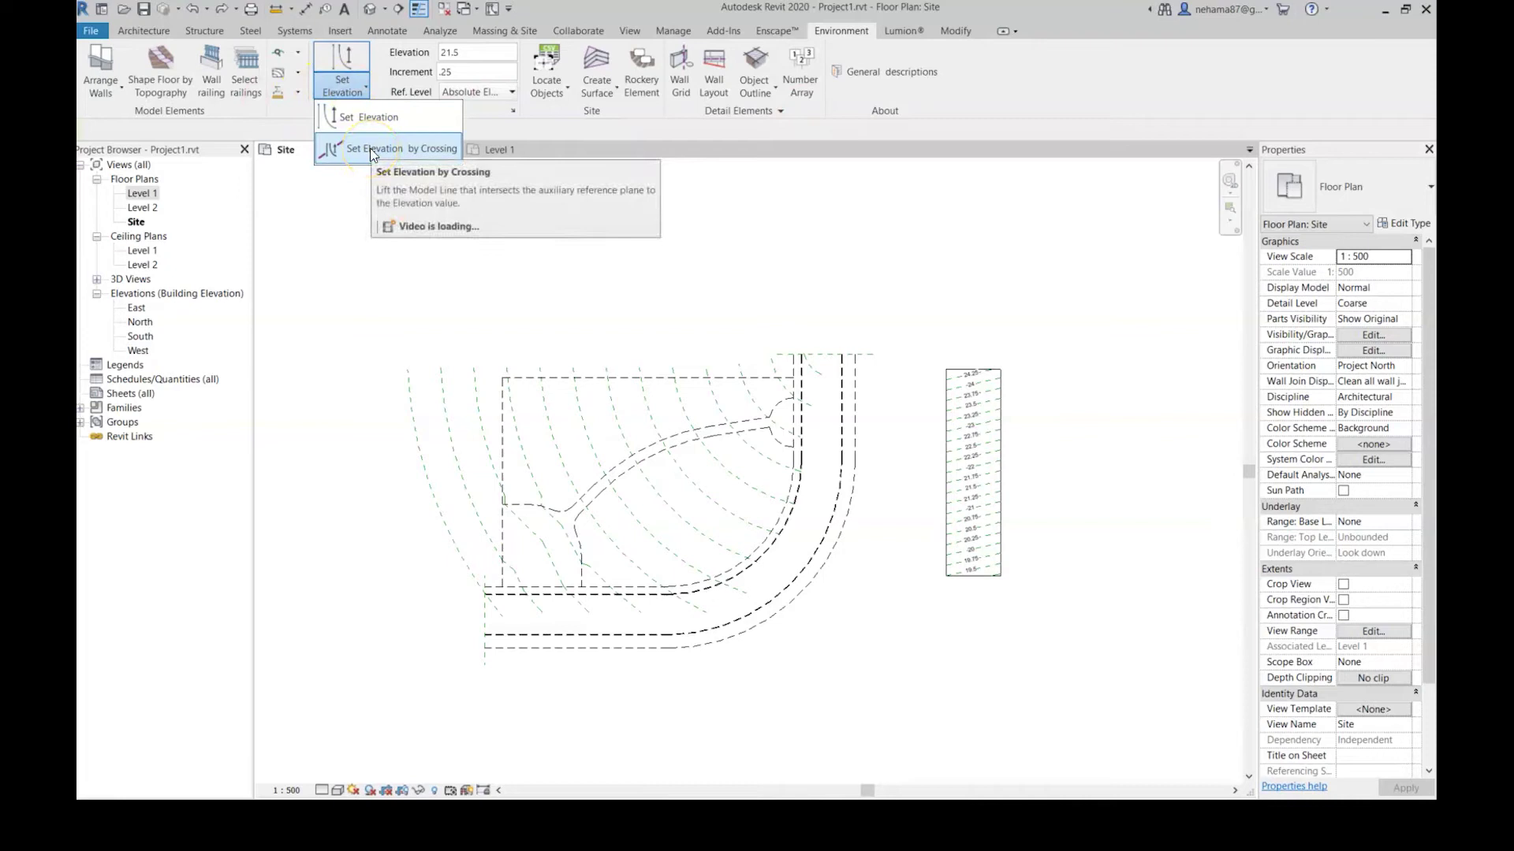
- Assign successive contour elevations by crossing a line drawn over the contours
left_click(374, 151)
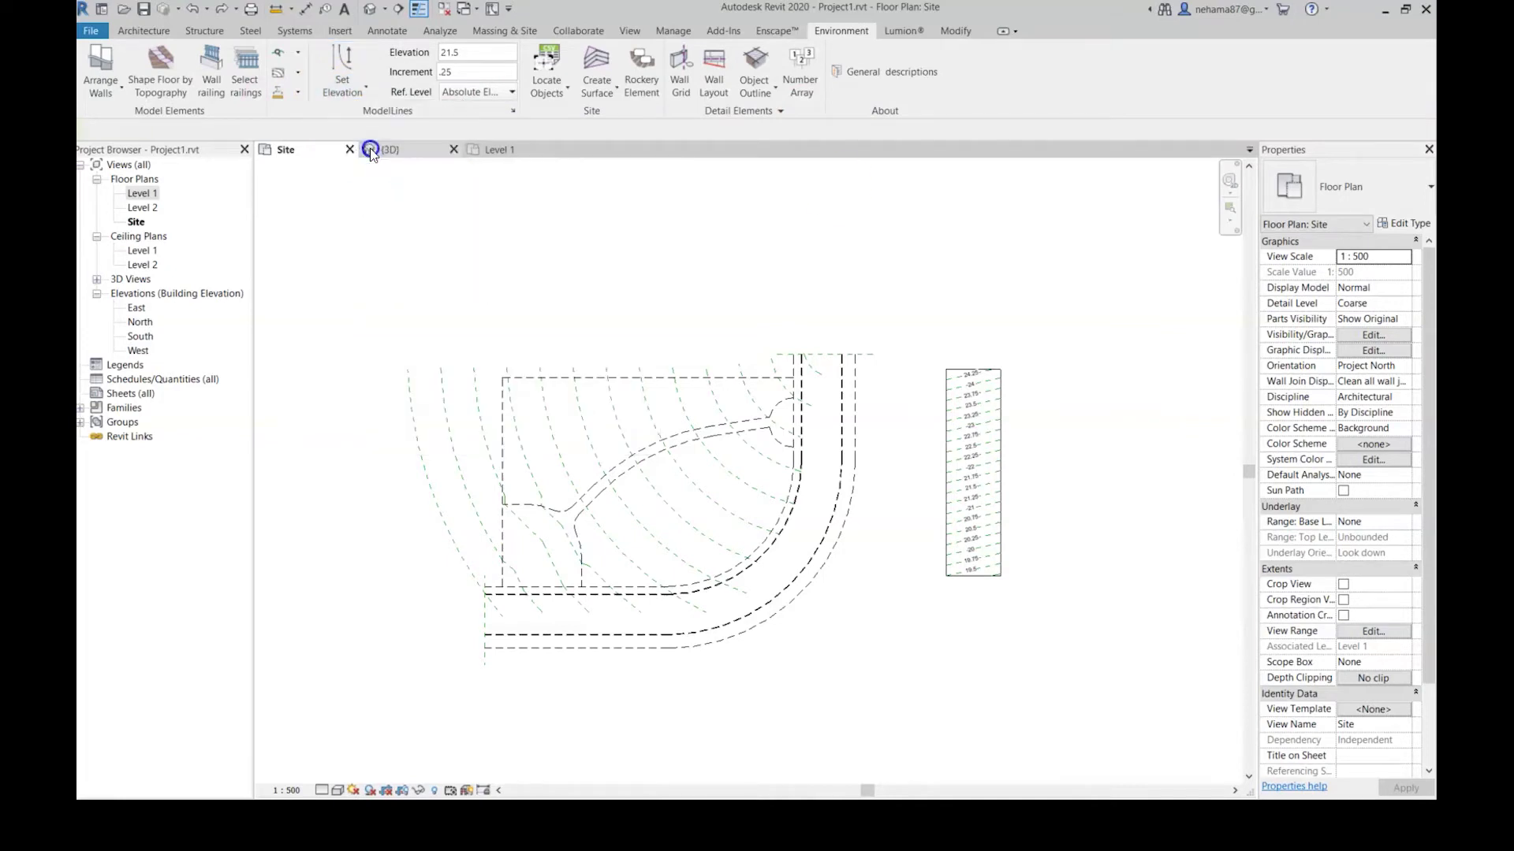
left_click(421, 554)
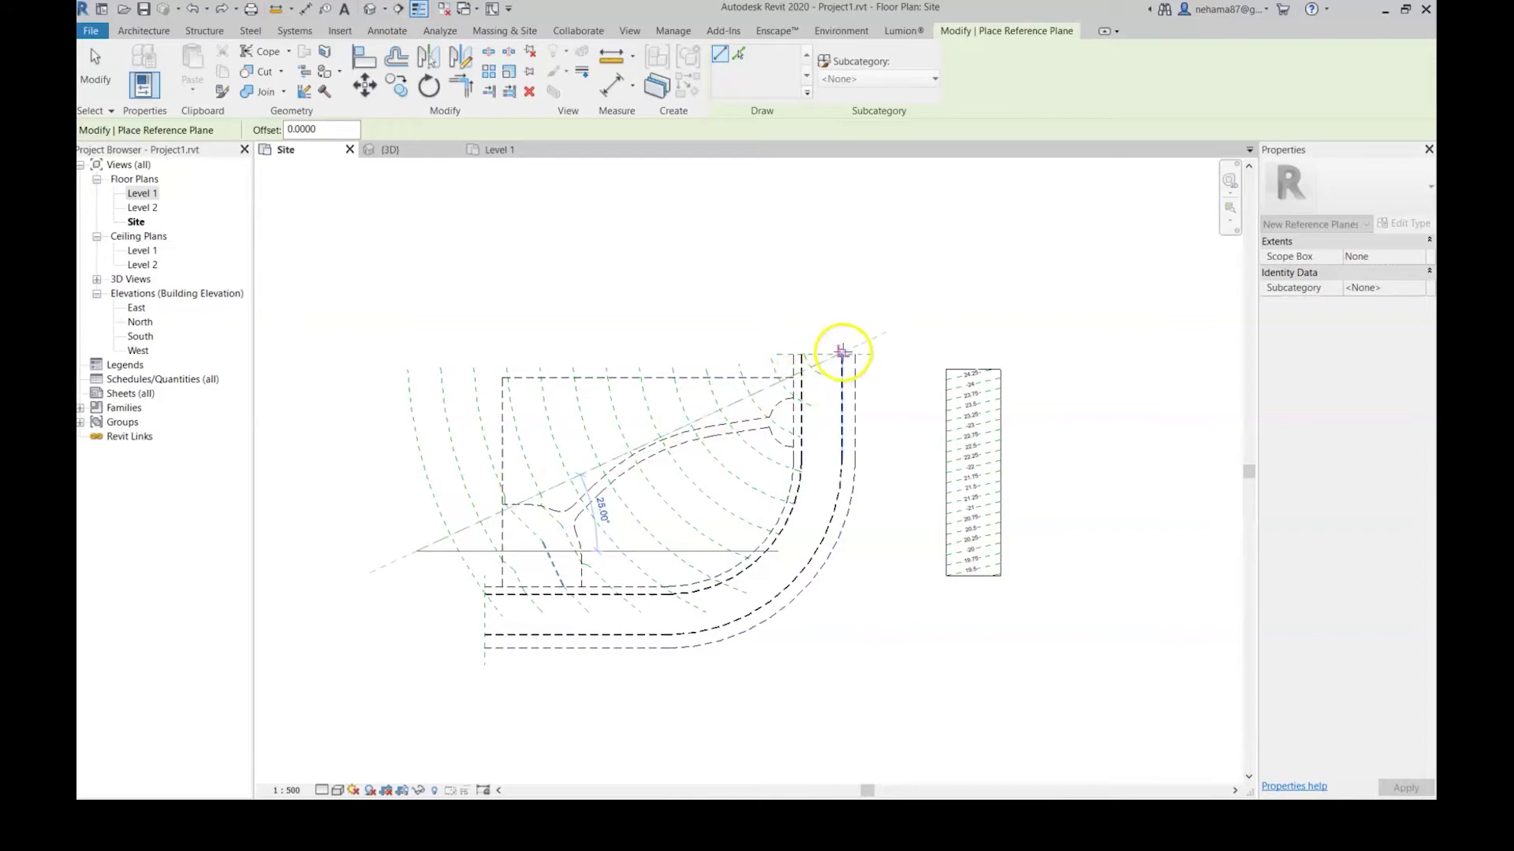
key("Escape")
key("Escape")
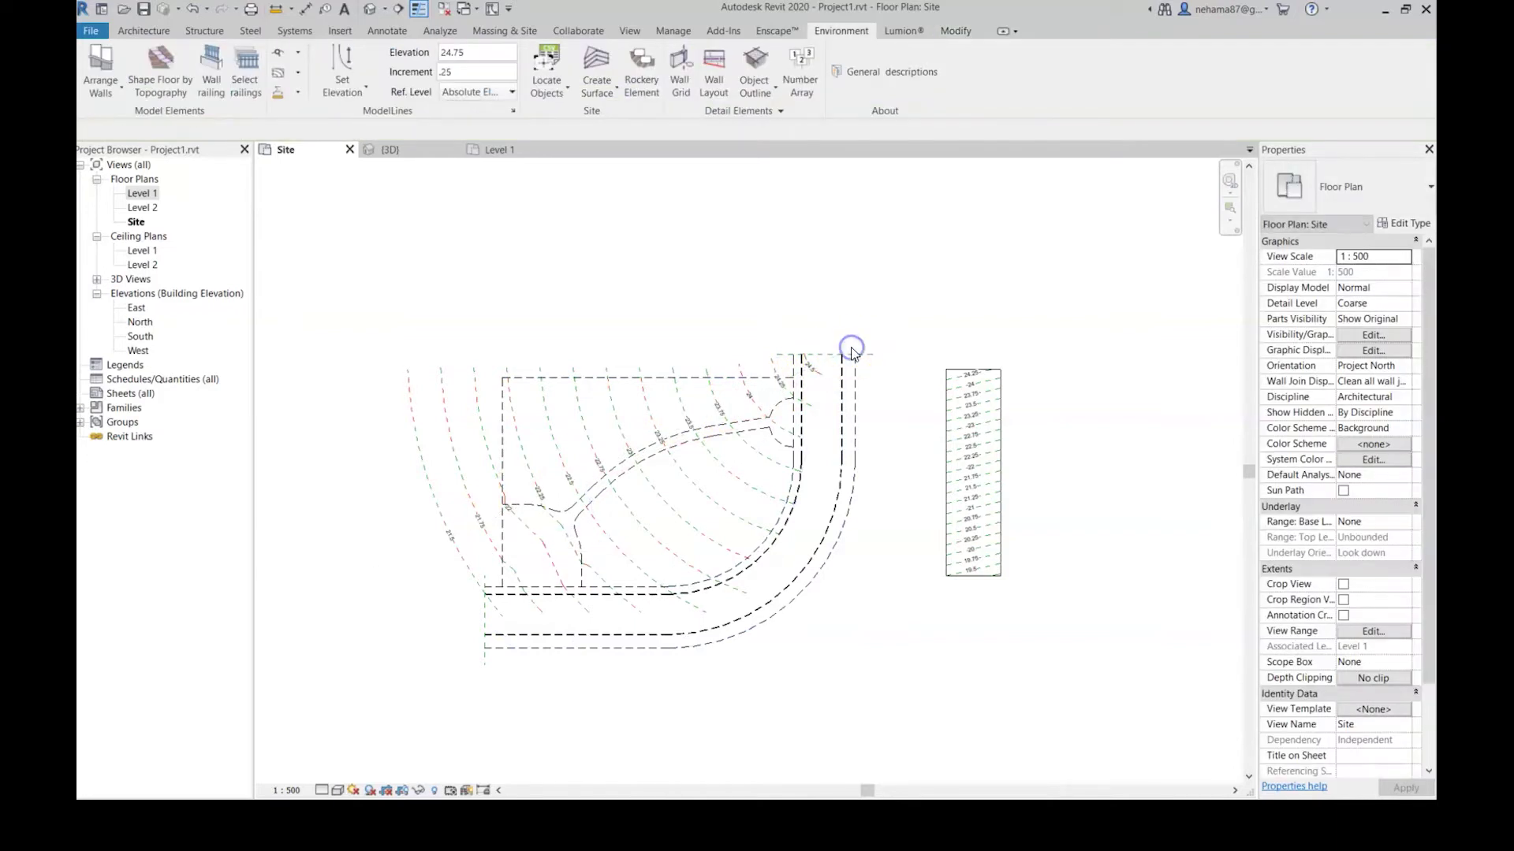
scroll(567, 477, "up", 5)
scroll(901, 298, "up", 3)
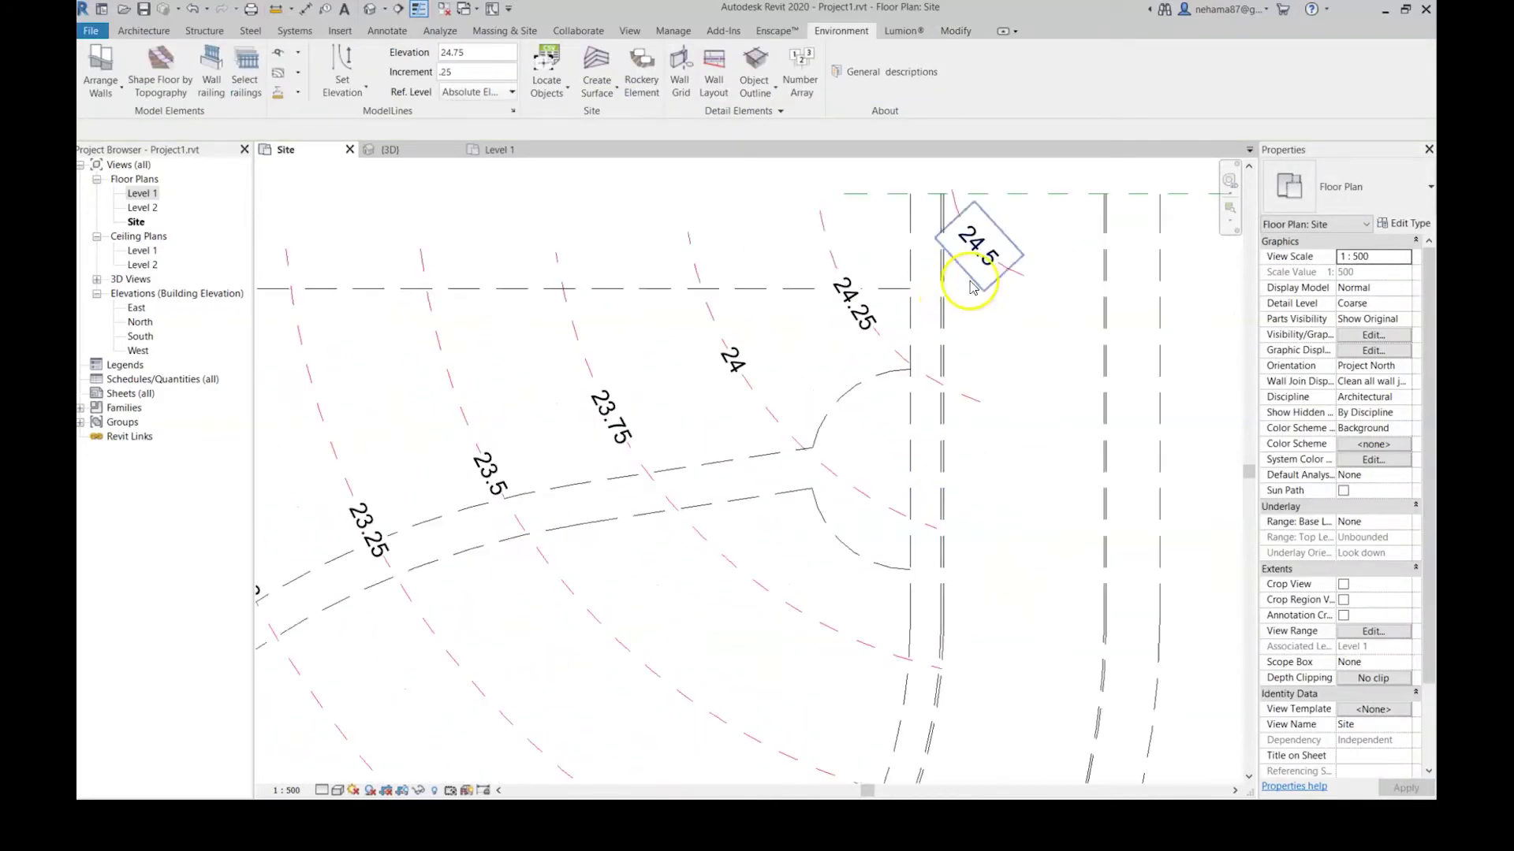
scroll(1001, 381, "down", 5)
scroll(902, 451, "down", 3)
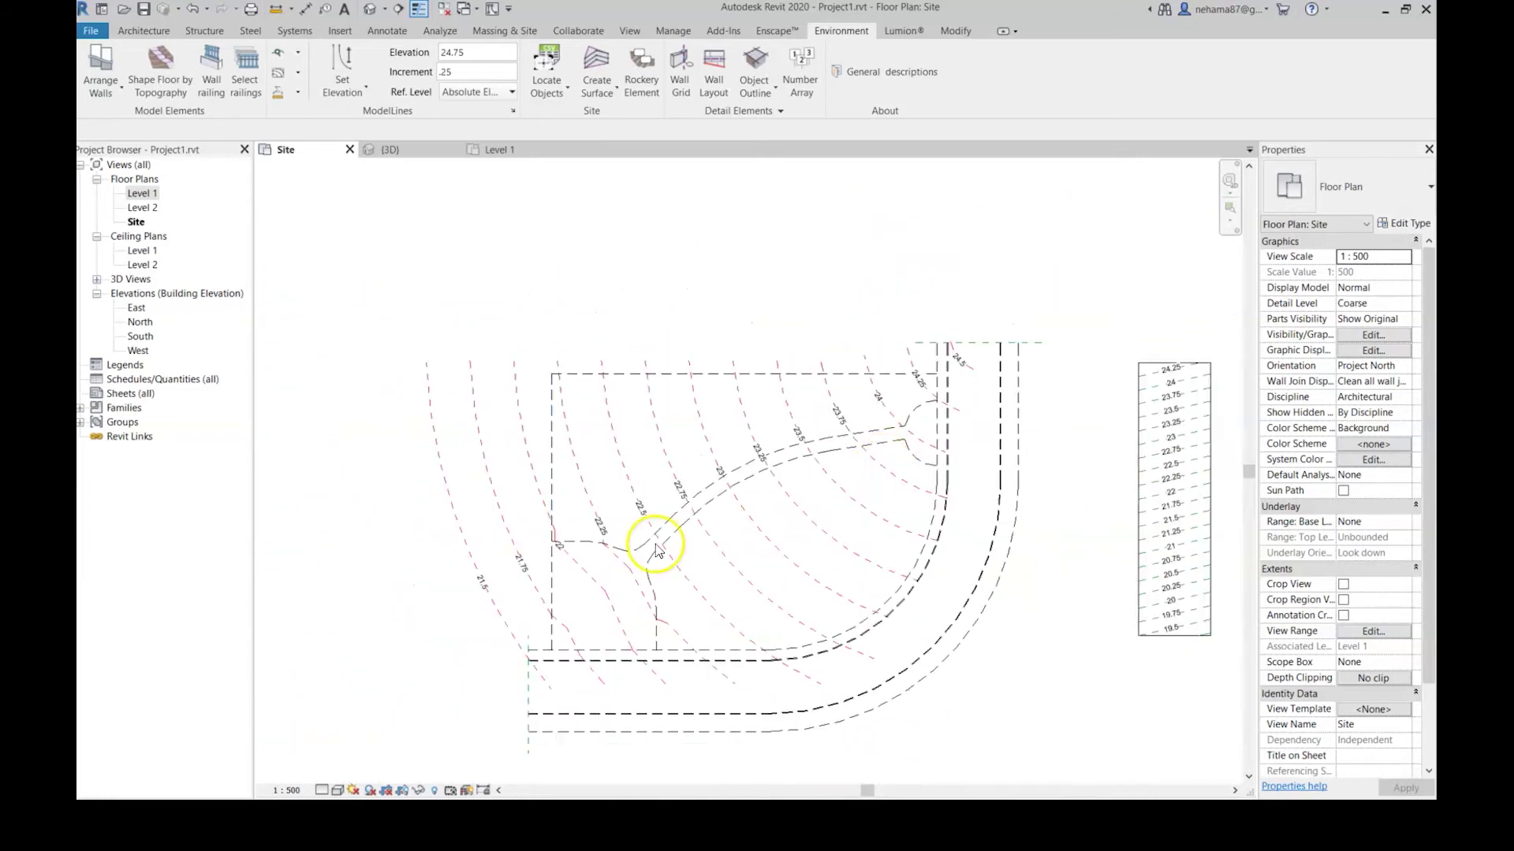
scroll(642, 523, "up", 4)
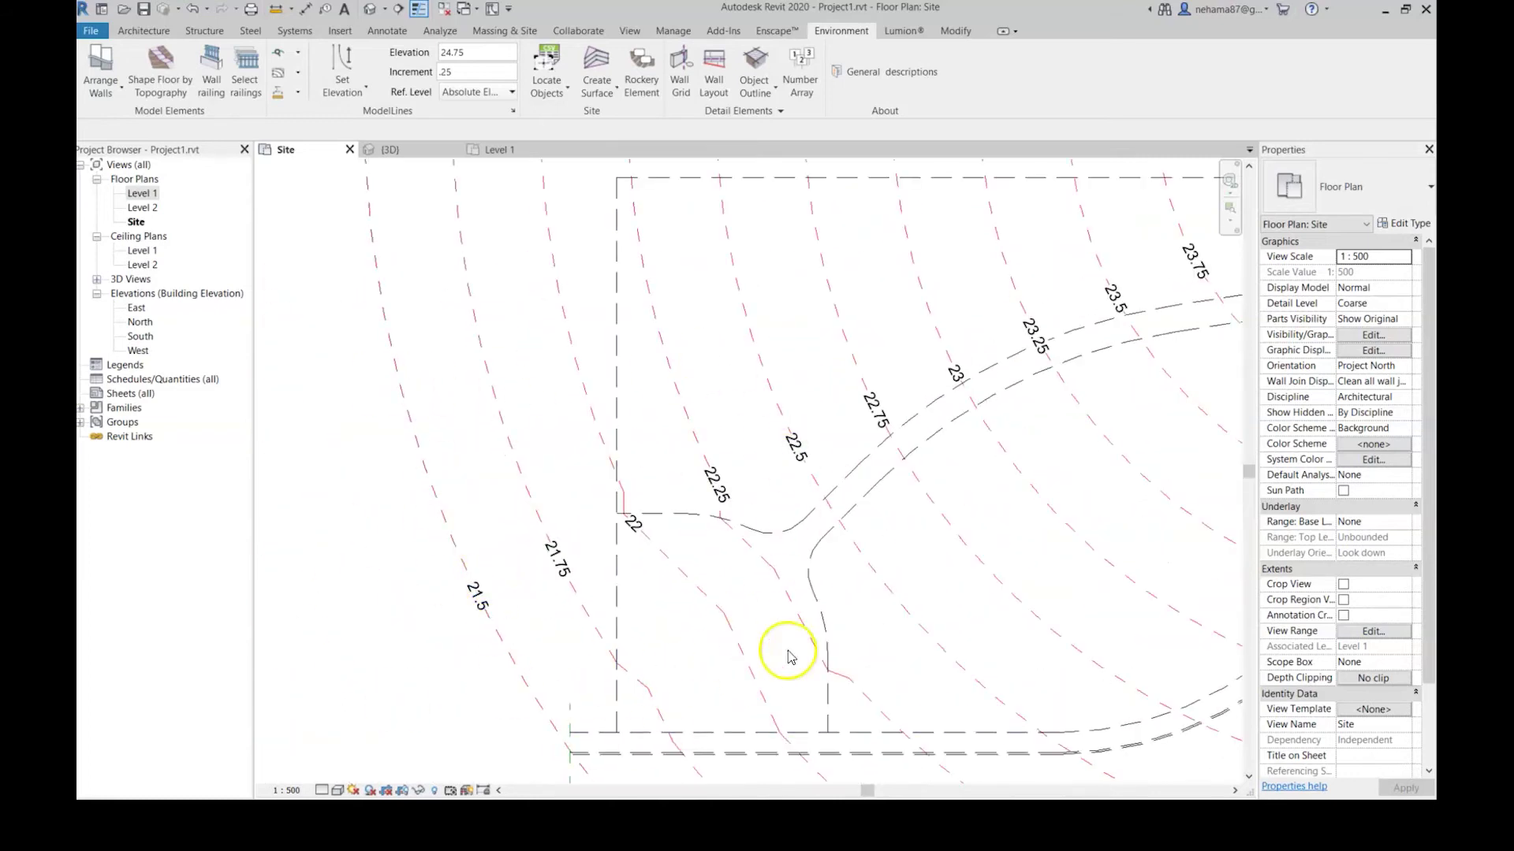
scroll(388, 603, "down", 1)
scroll(389, 603, "down", 2)
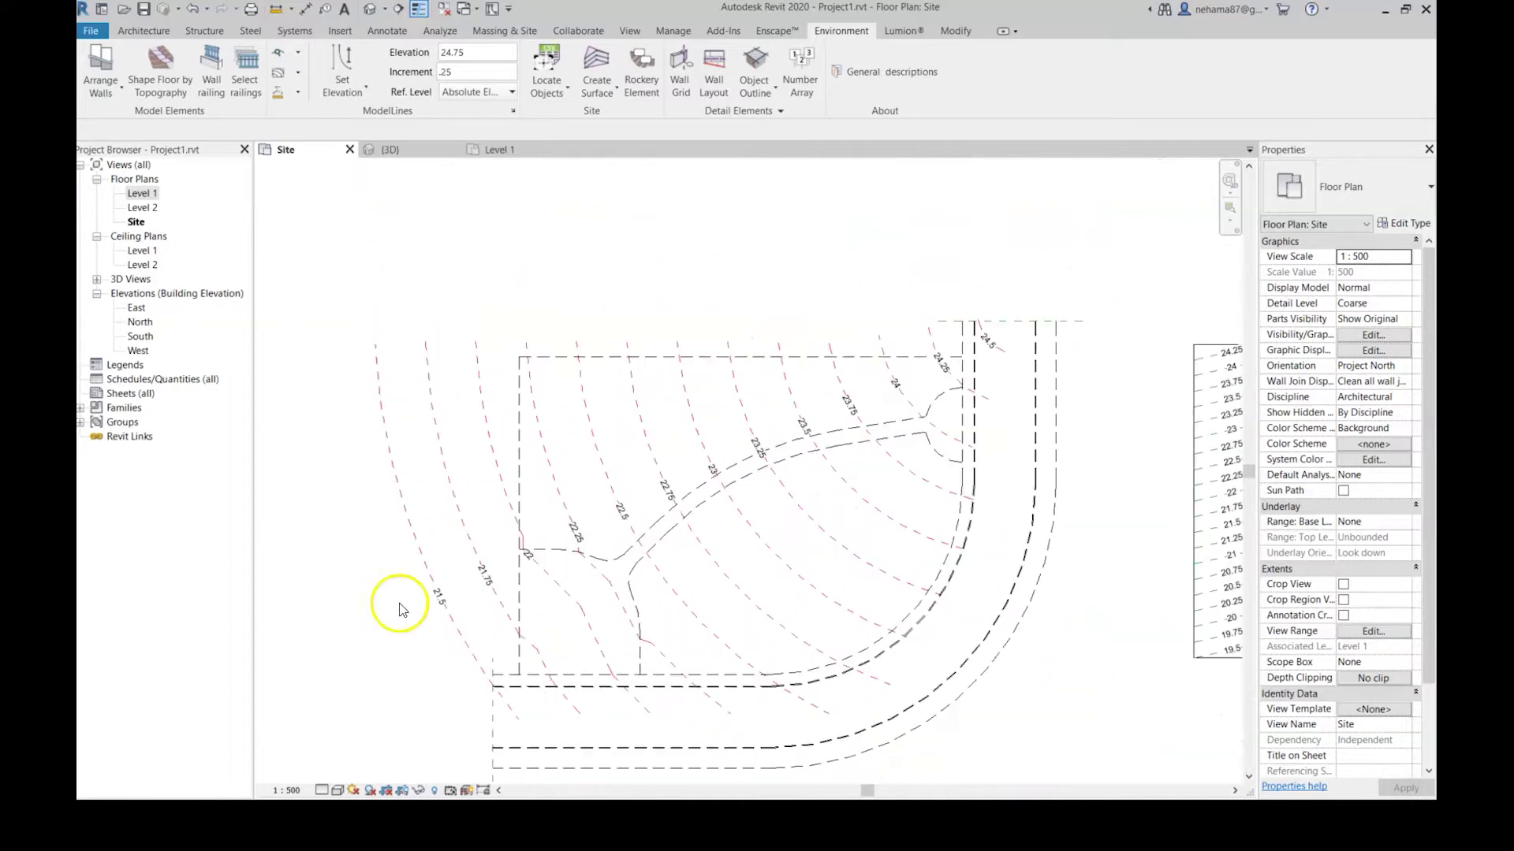
scroll(399, 602, "up", 4)
- Check the 21.5, 21.75, 22 and 22.25 contour labels
left_click(483, 578)
left_click(596, 549)
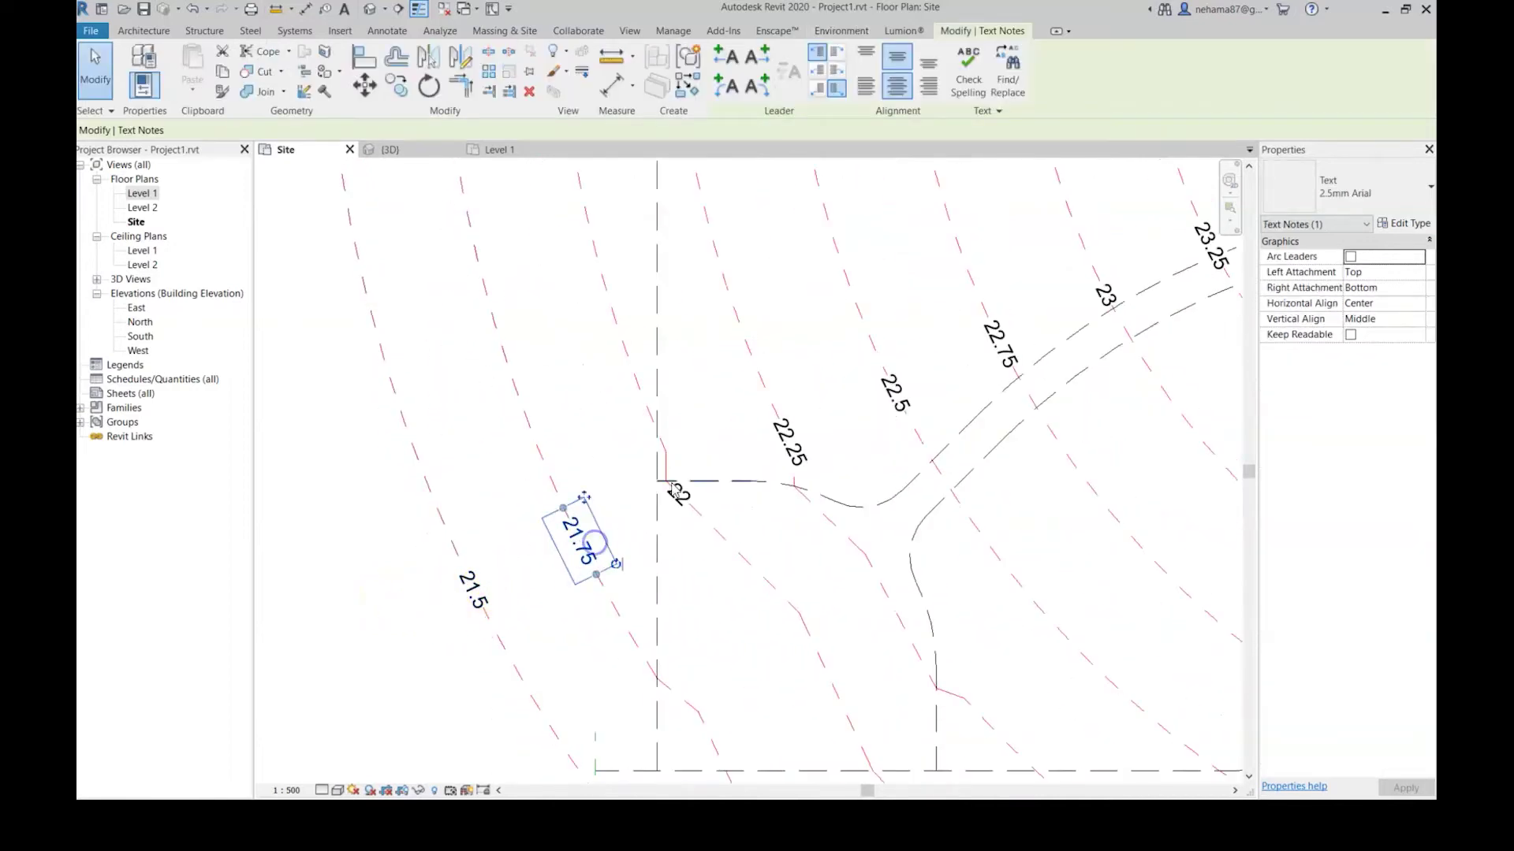
left_click(690, 502)
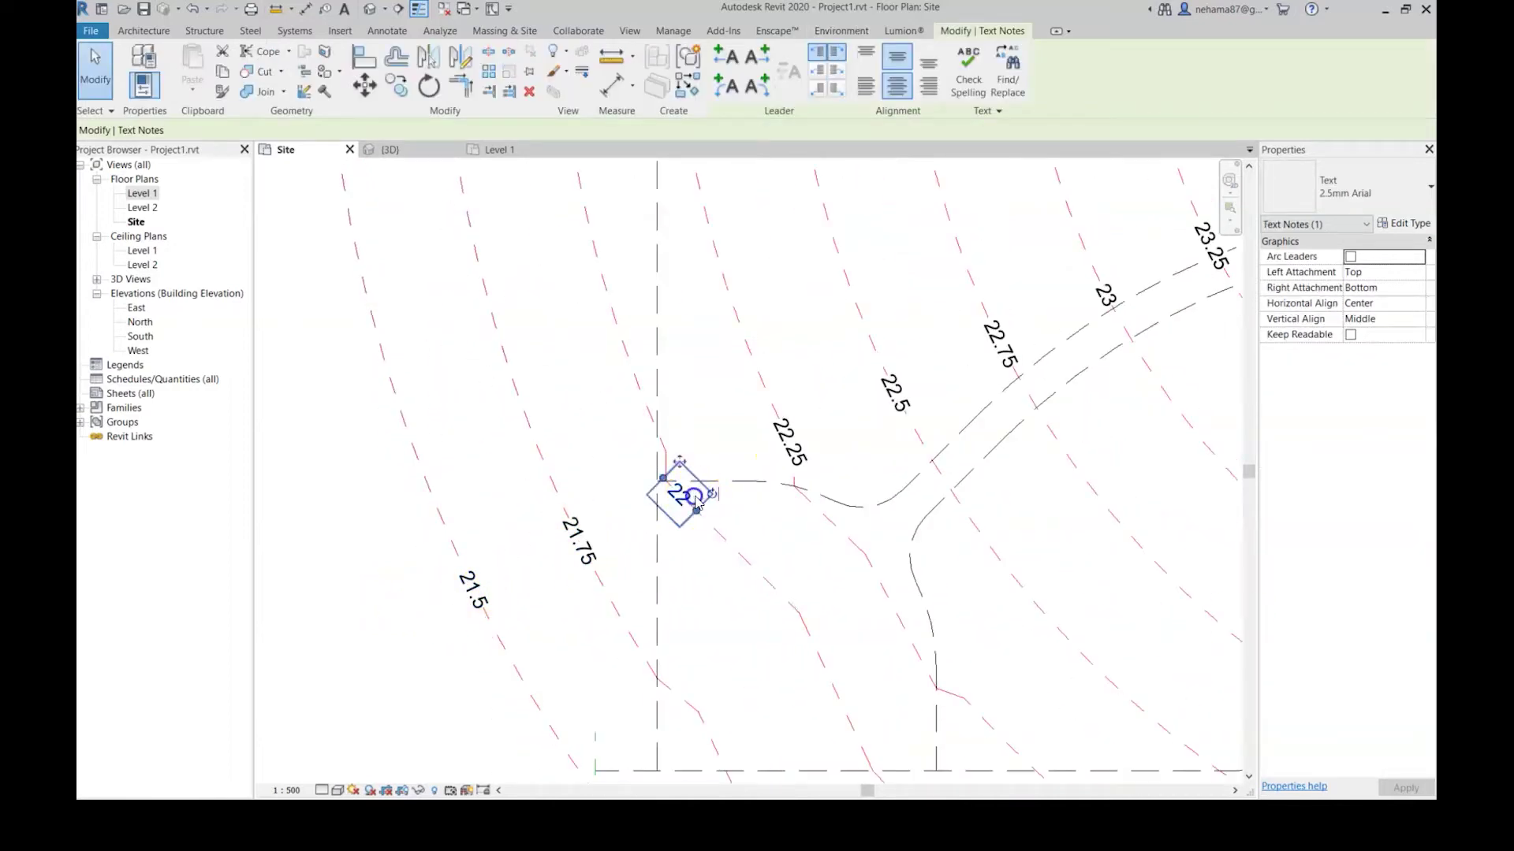
left_click(800, 453)
left_click(868, 412)
scroll(760, 558, "down", 3)
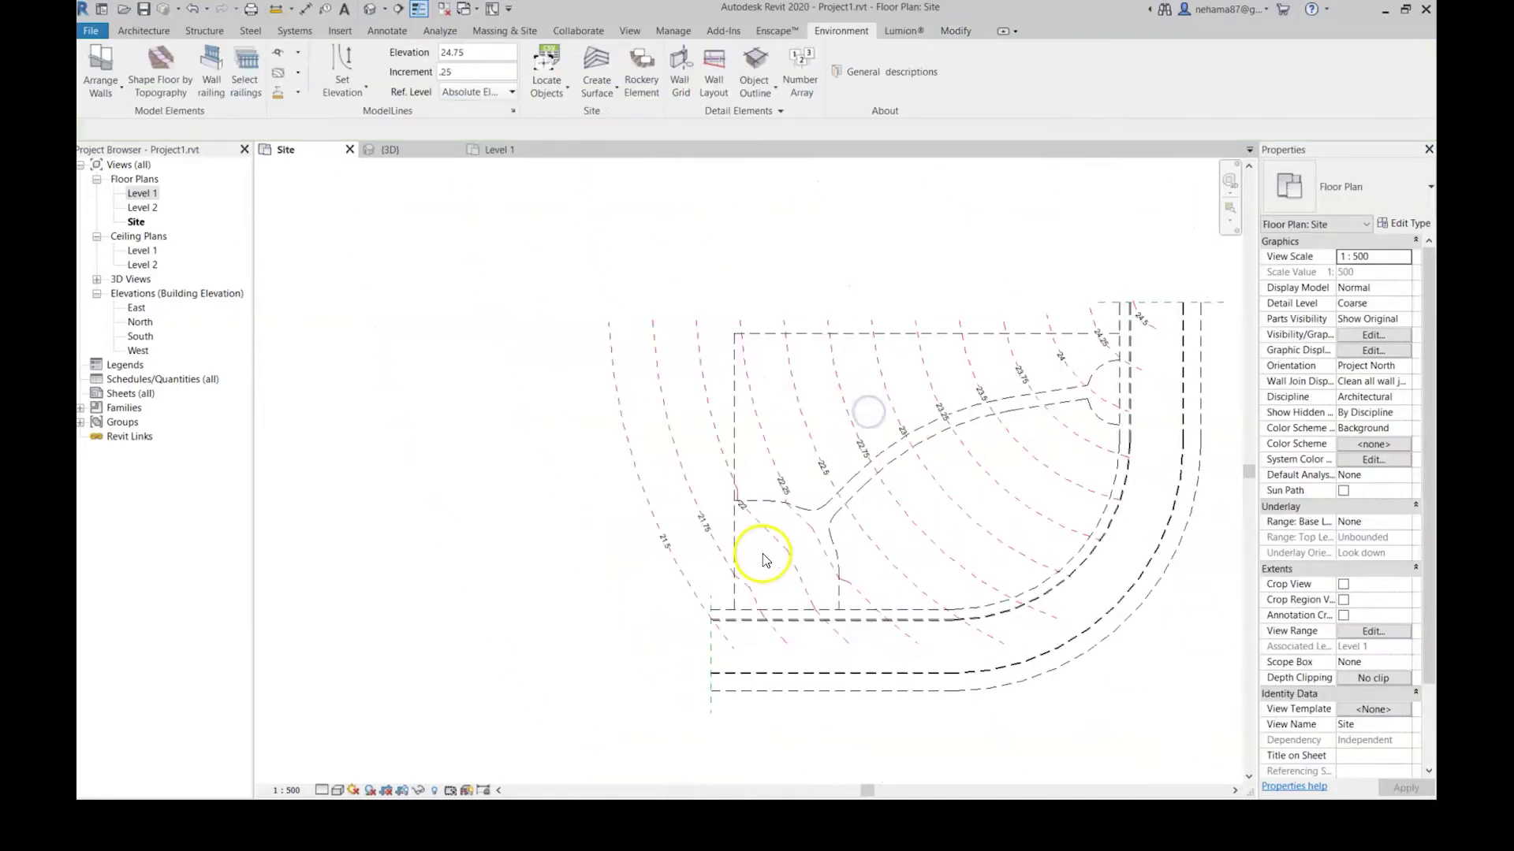
- Inspect the road floor and contours in the 3D view from steep and flat angles
scroll(1023, 612, "down", 2)
middle_click_drag(1023, 612, 933, 552)
left_click(418, 154)
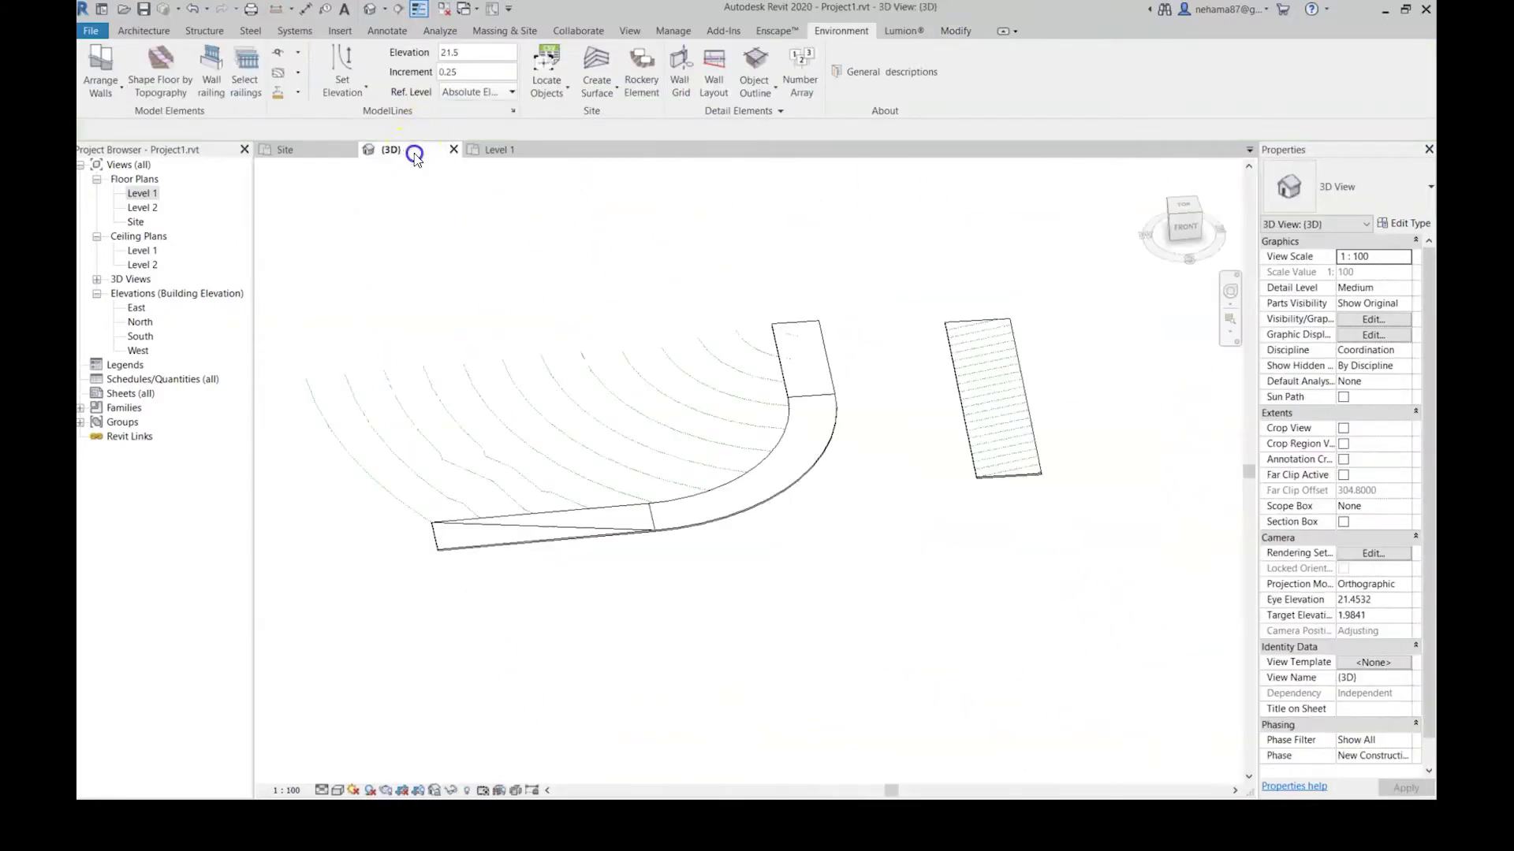
middle_click_drag(327, 585, 289, 495, "shift")
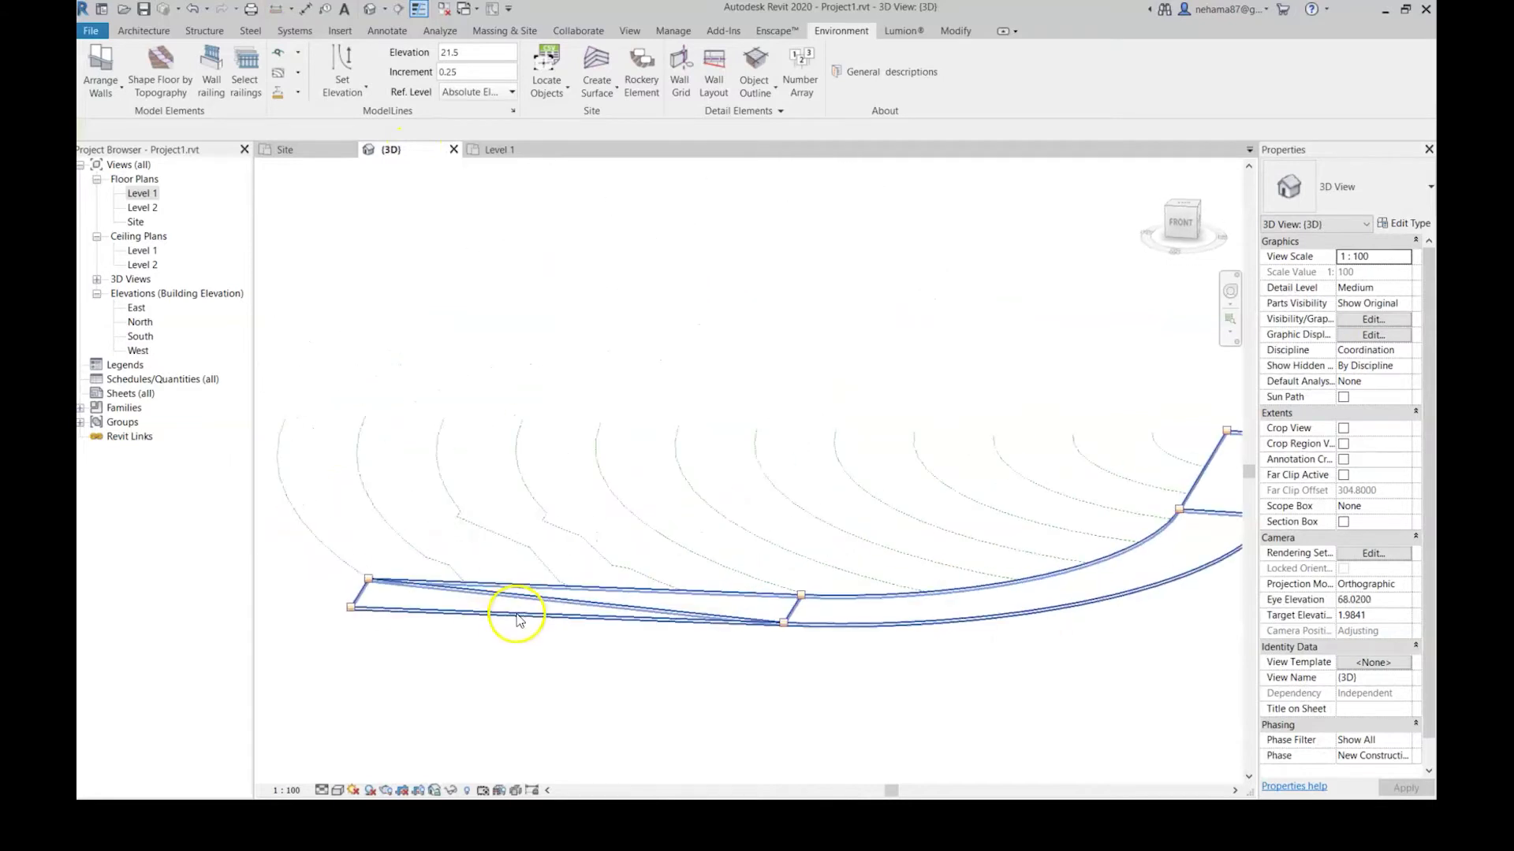
left_click(505, 614)
middle_click_drag(513, 606, 963, 726, "shift")
scroll(882, 652, "down", 4)
scroll(882, 652, "up", 2)
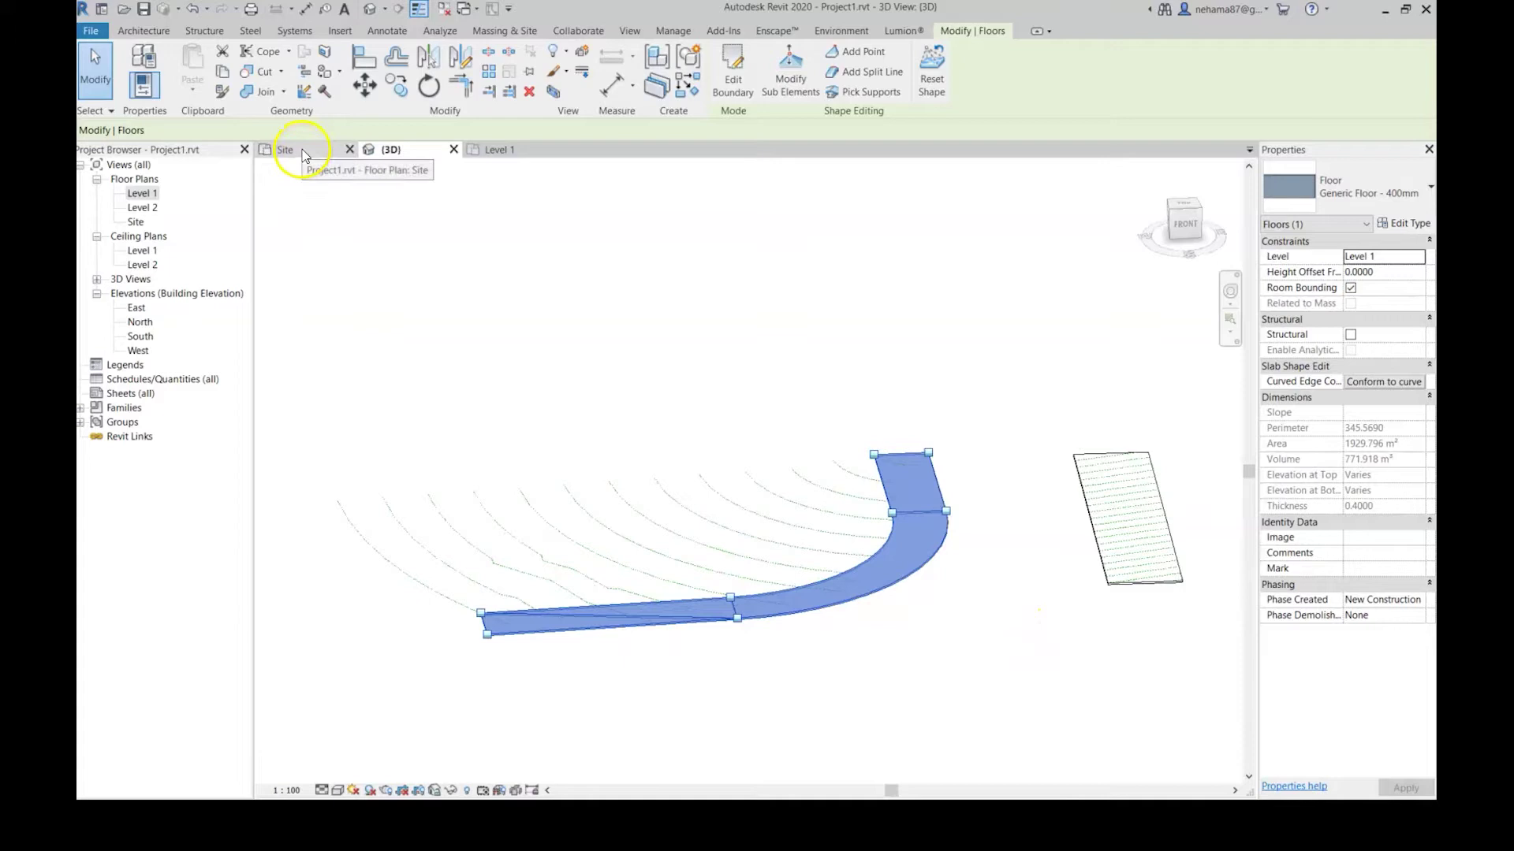
- Go back to the Site floor plan
left_click(303, 153)
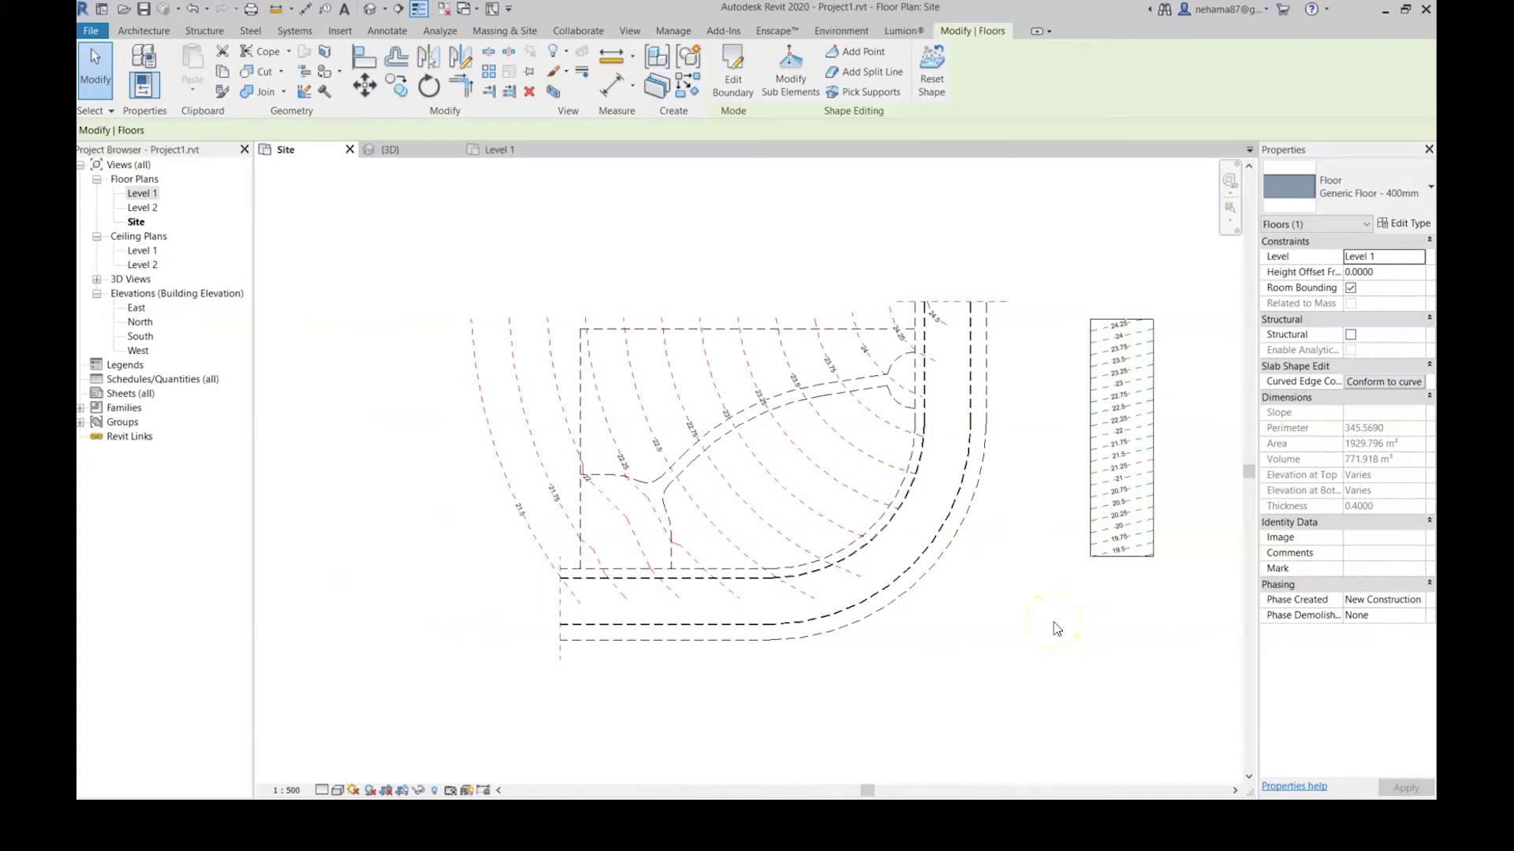
left_click(398, 155)
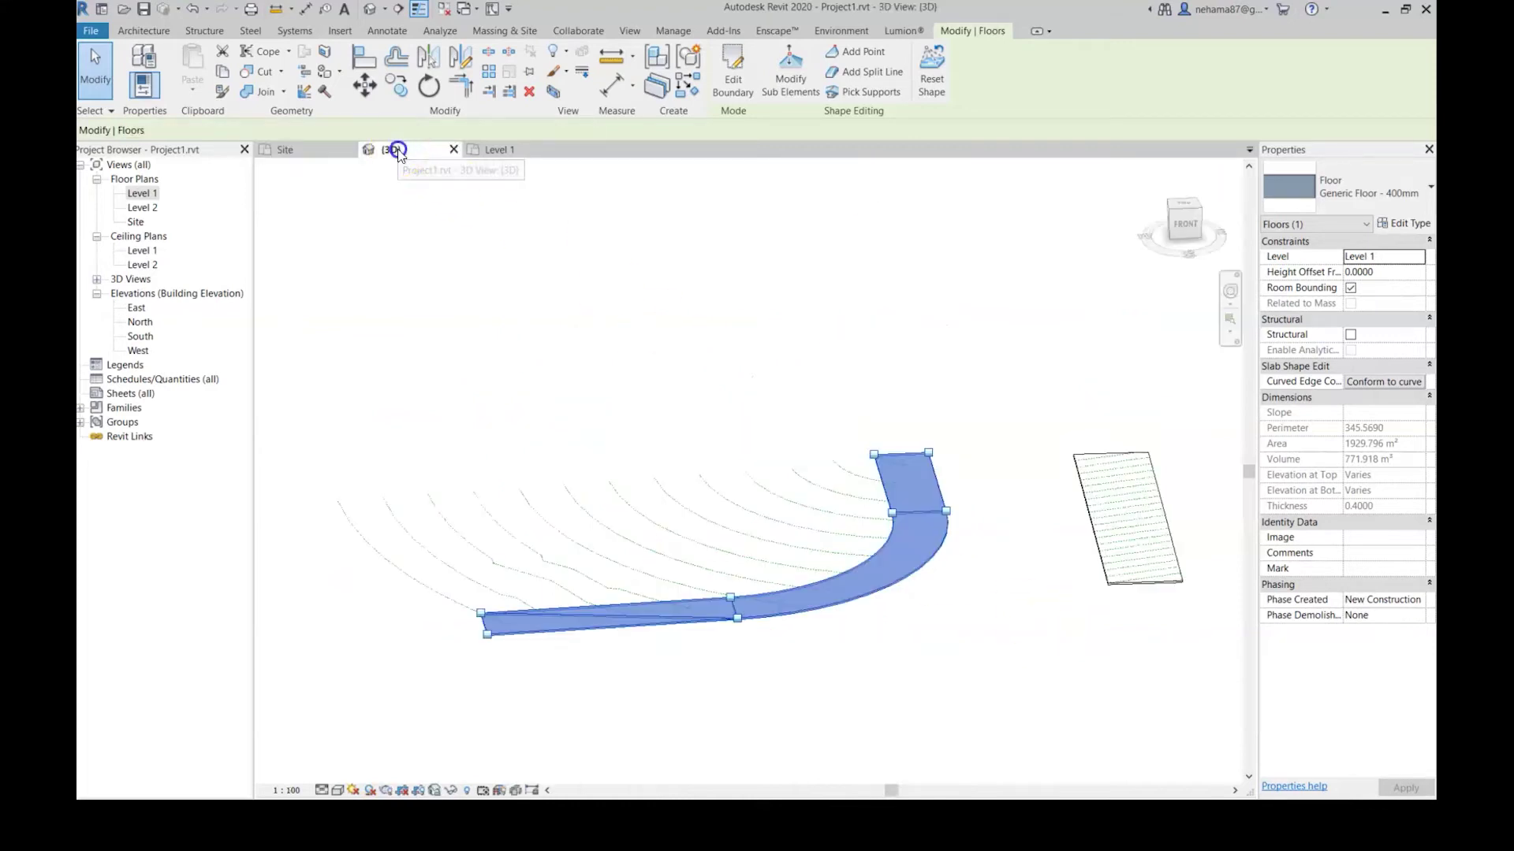
left_click(323, 152)
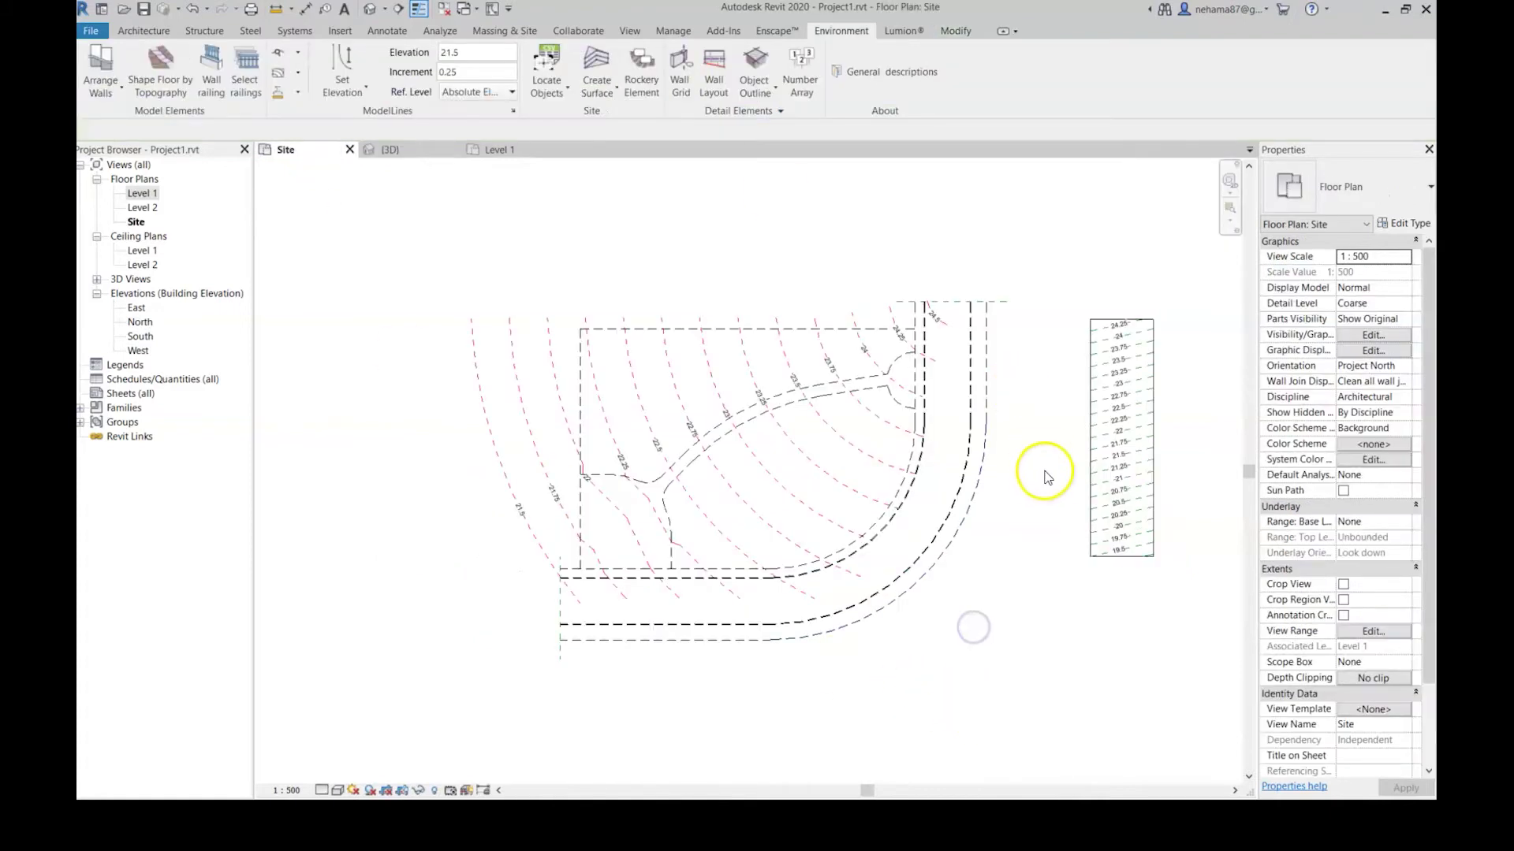
- In Model Line Settings, keep red overrides and 2.5mm Arial text, and uncheck Use Check Elevation Symbol
scroll(1006, 614, "up", 1)
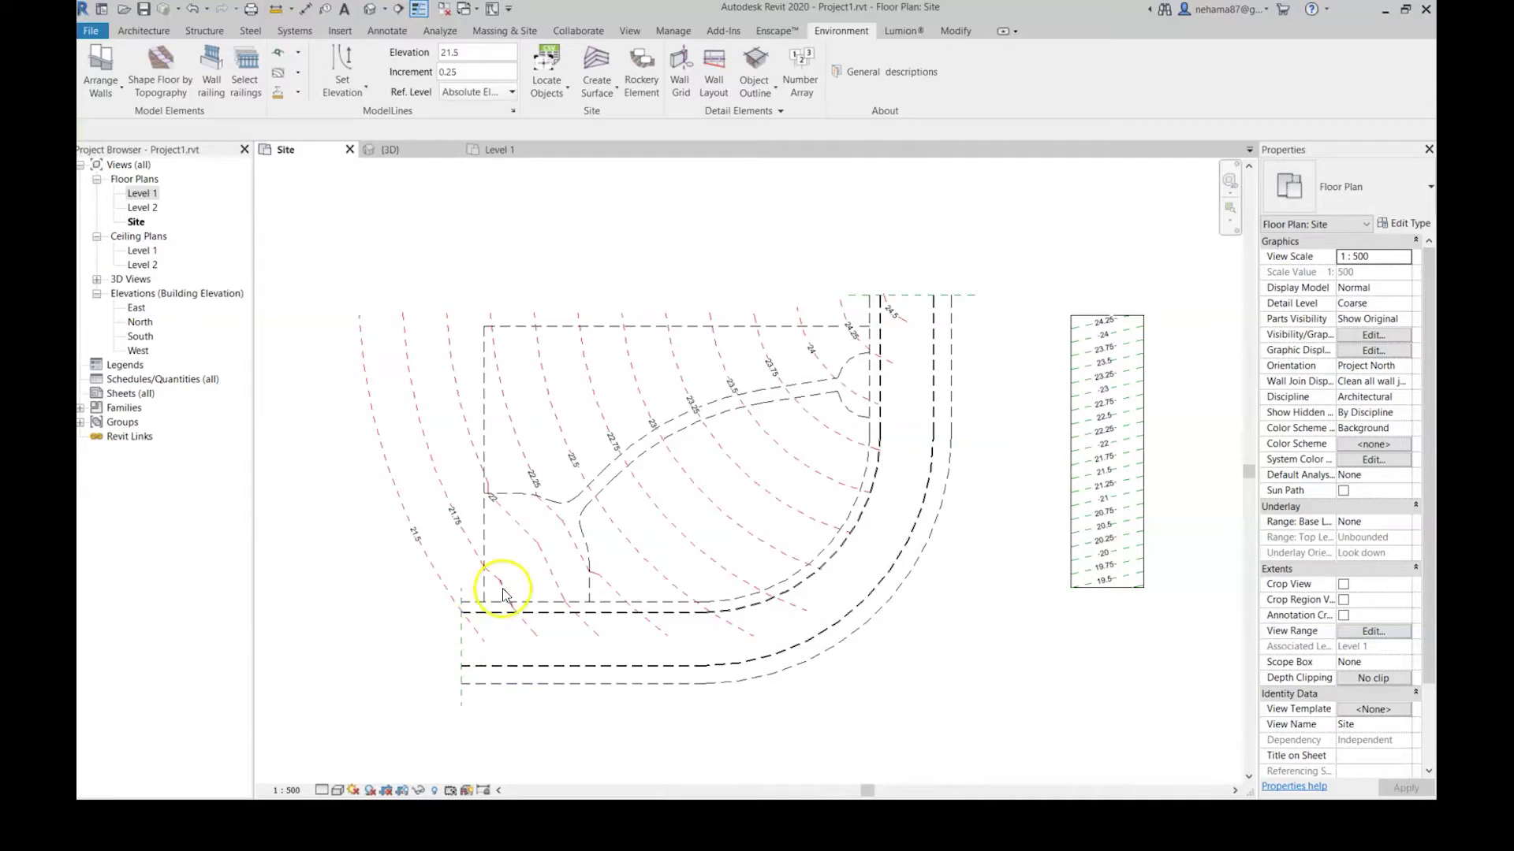
left_click(513, 112)
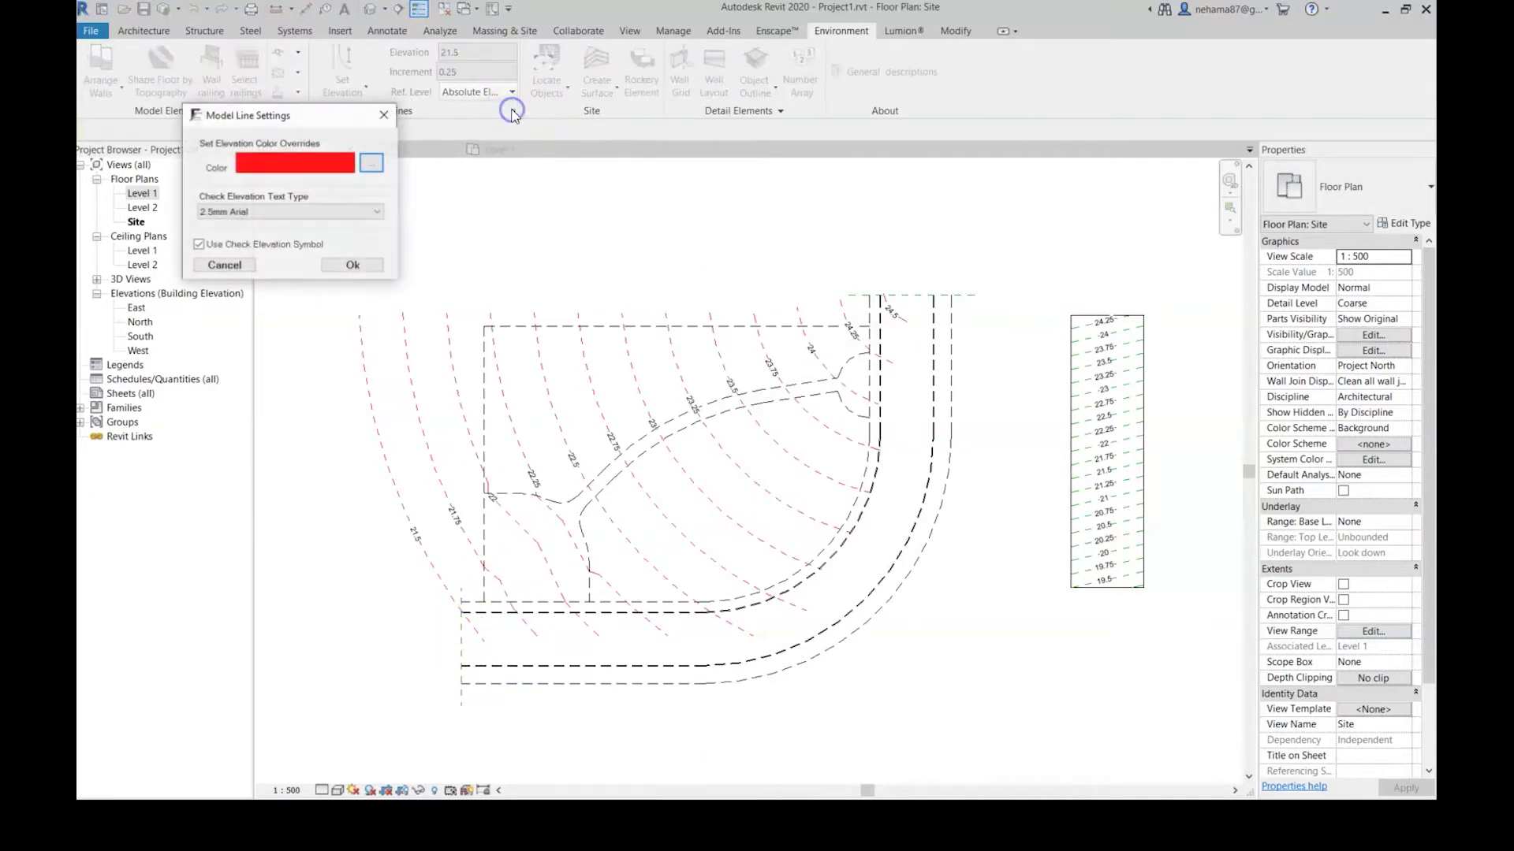
left_click_drag(221, 117, 322, 322)
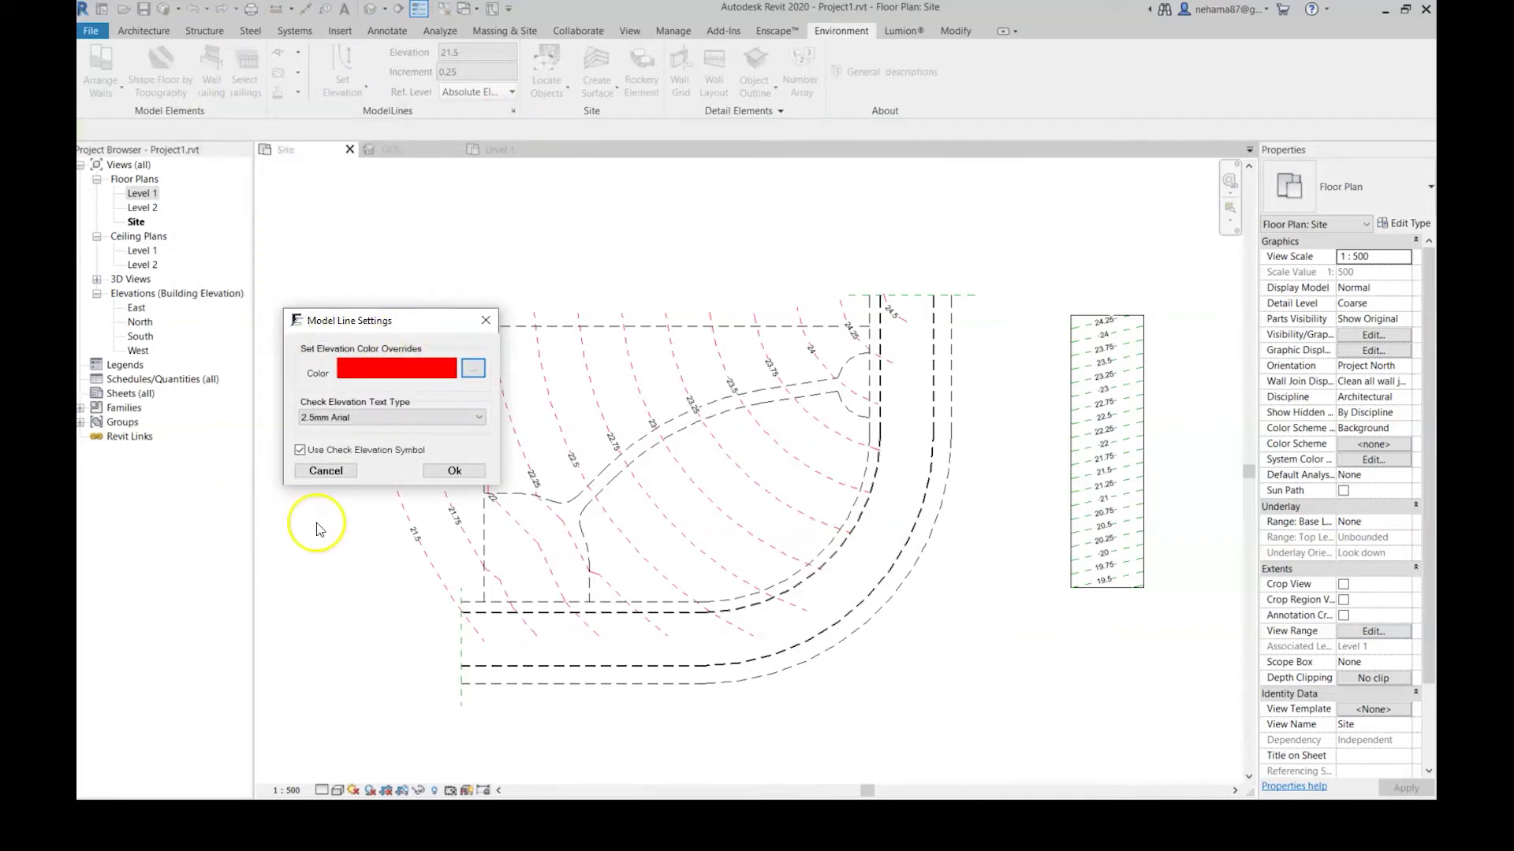
left_click(473, 368)
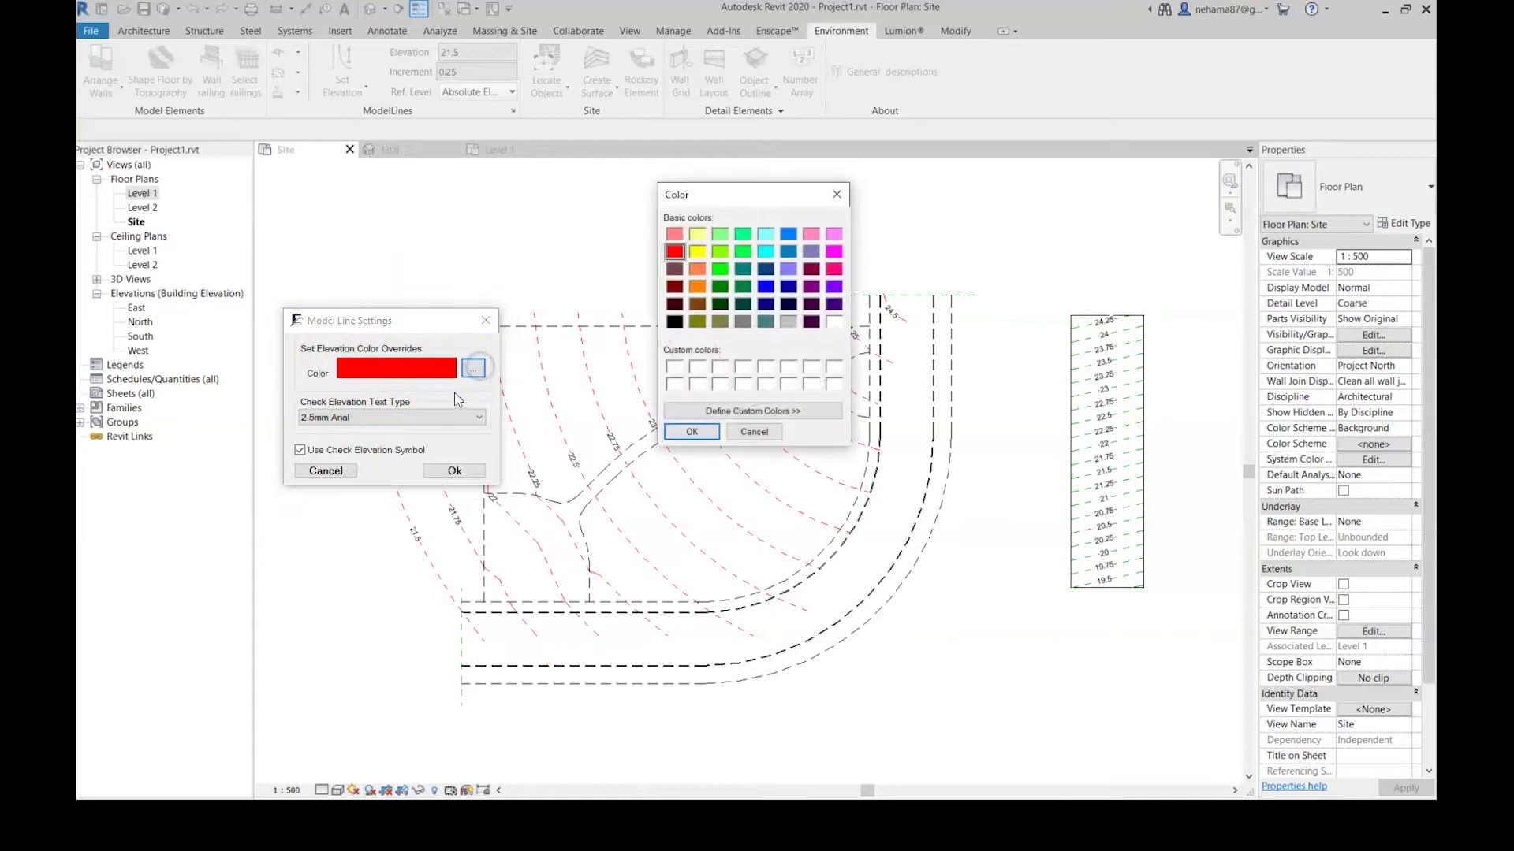
left_click(766, 286)
left_click(675, 251)
left_click(689, 432)
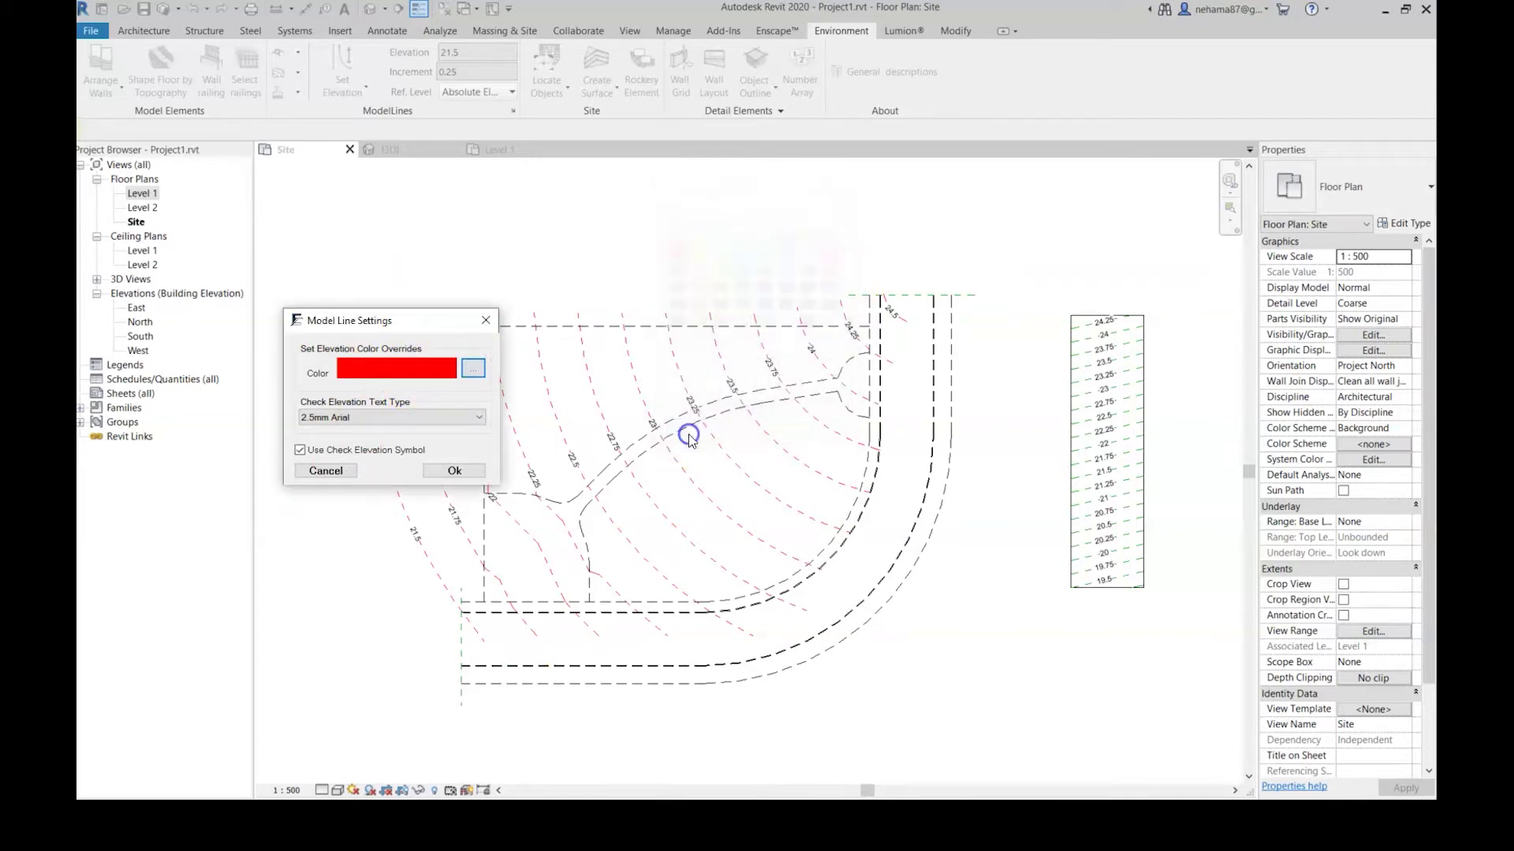
left_click(367, 417)
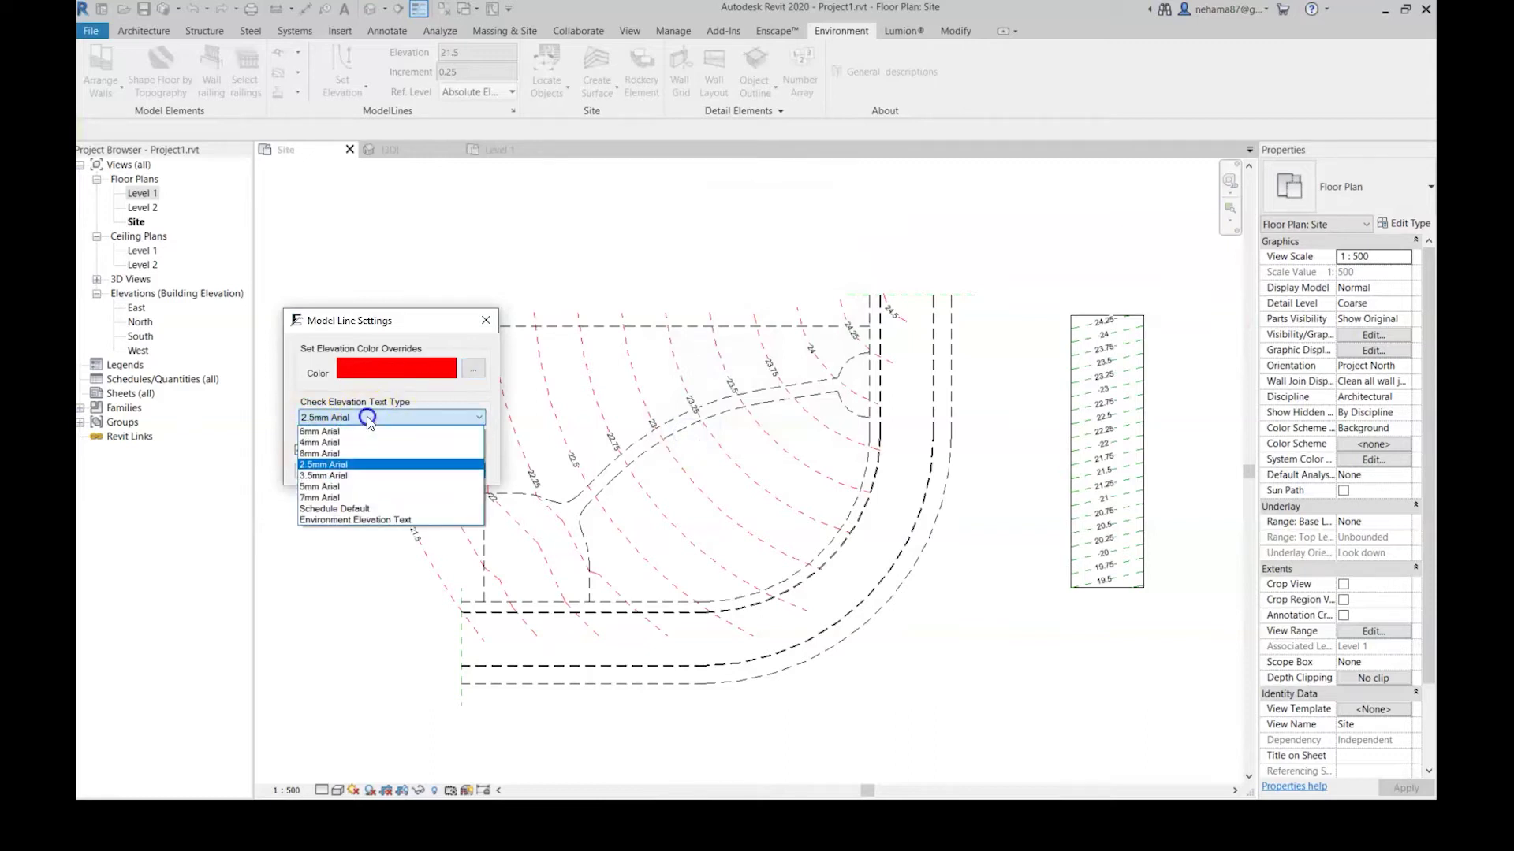
left_click(363, 464)
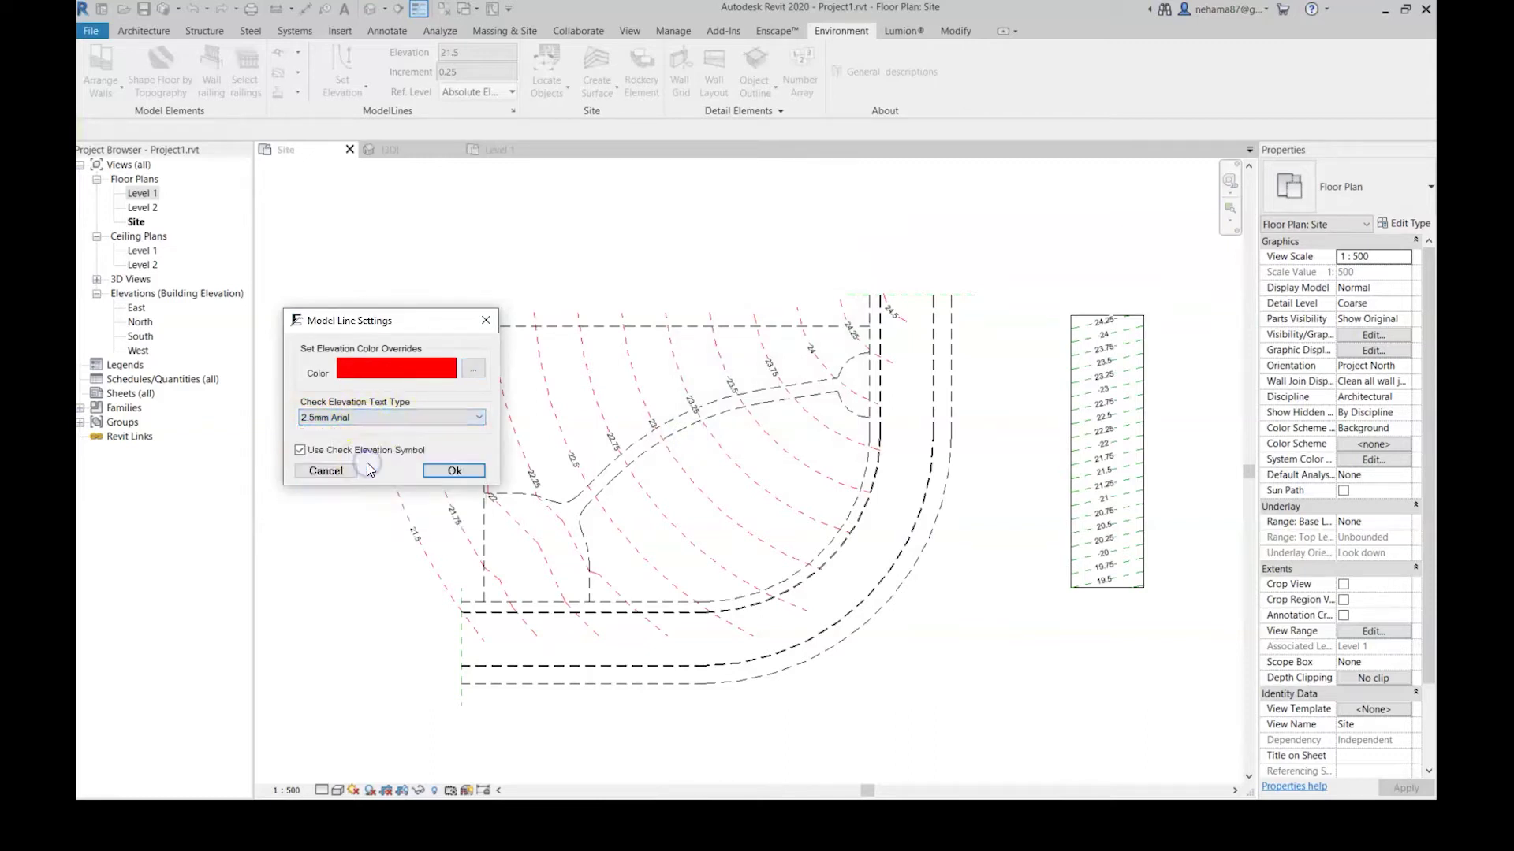
left_click(300, 450)
left_click(450, 471)
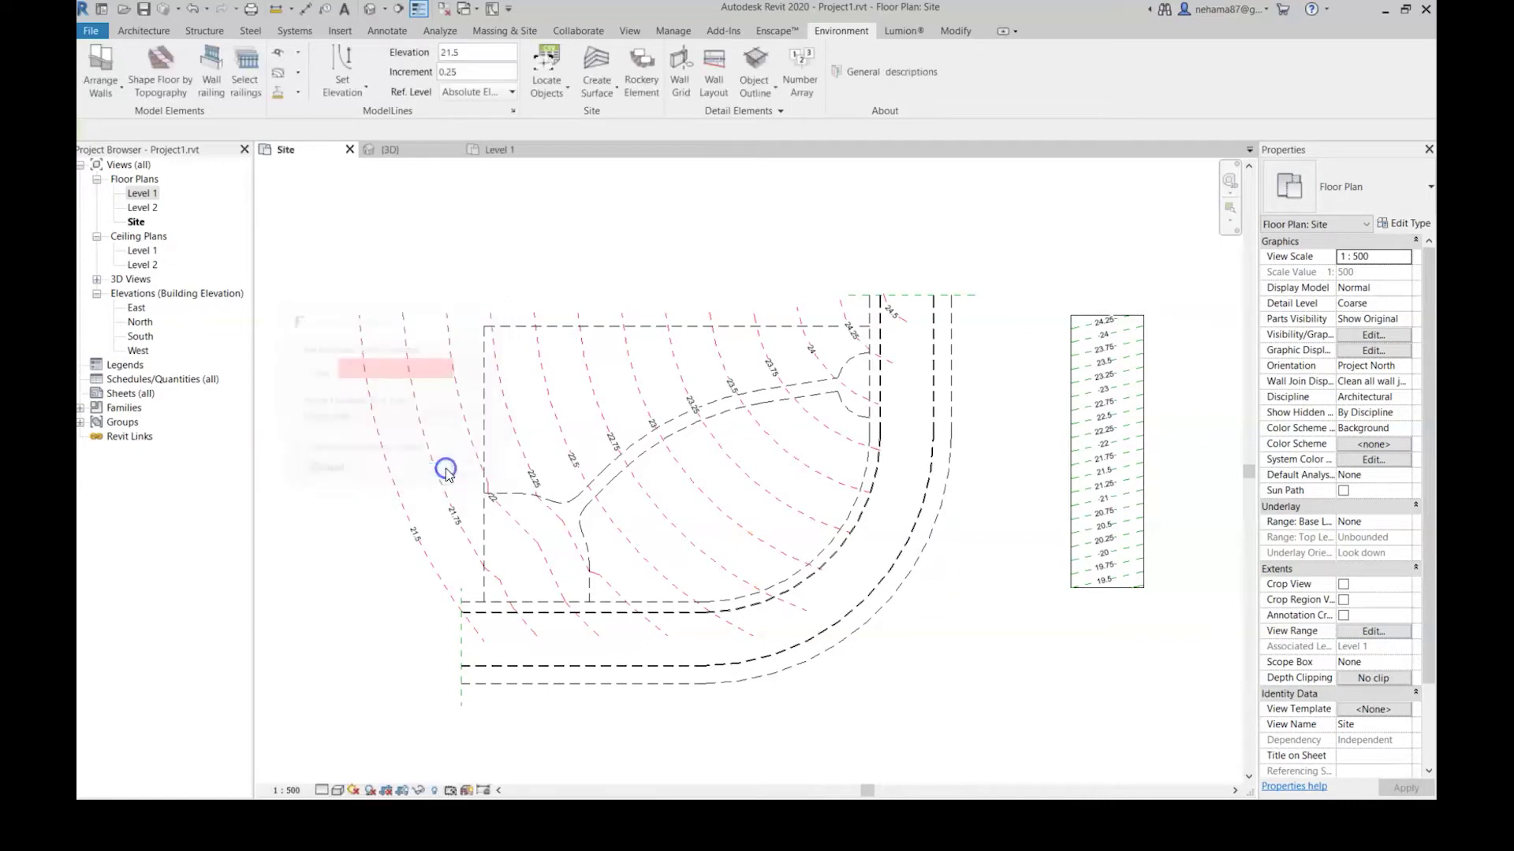
scroll(750, 507, "up", 3)
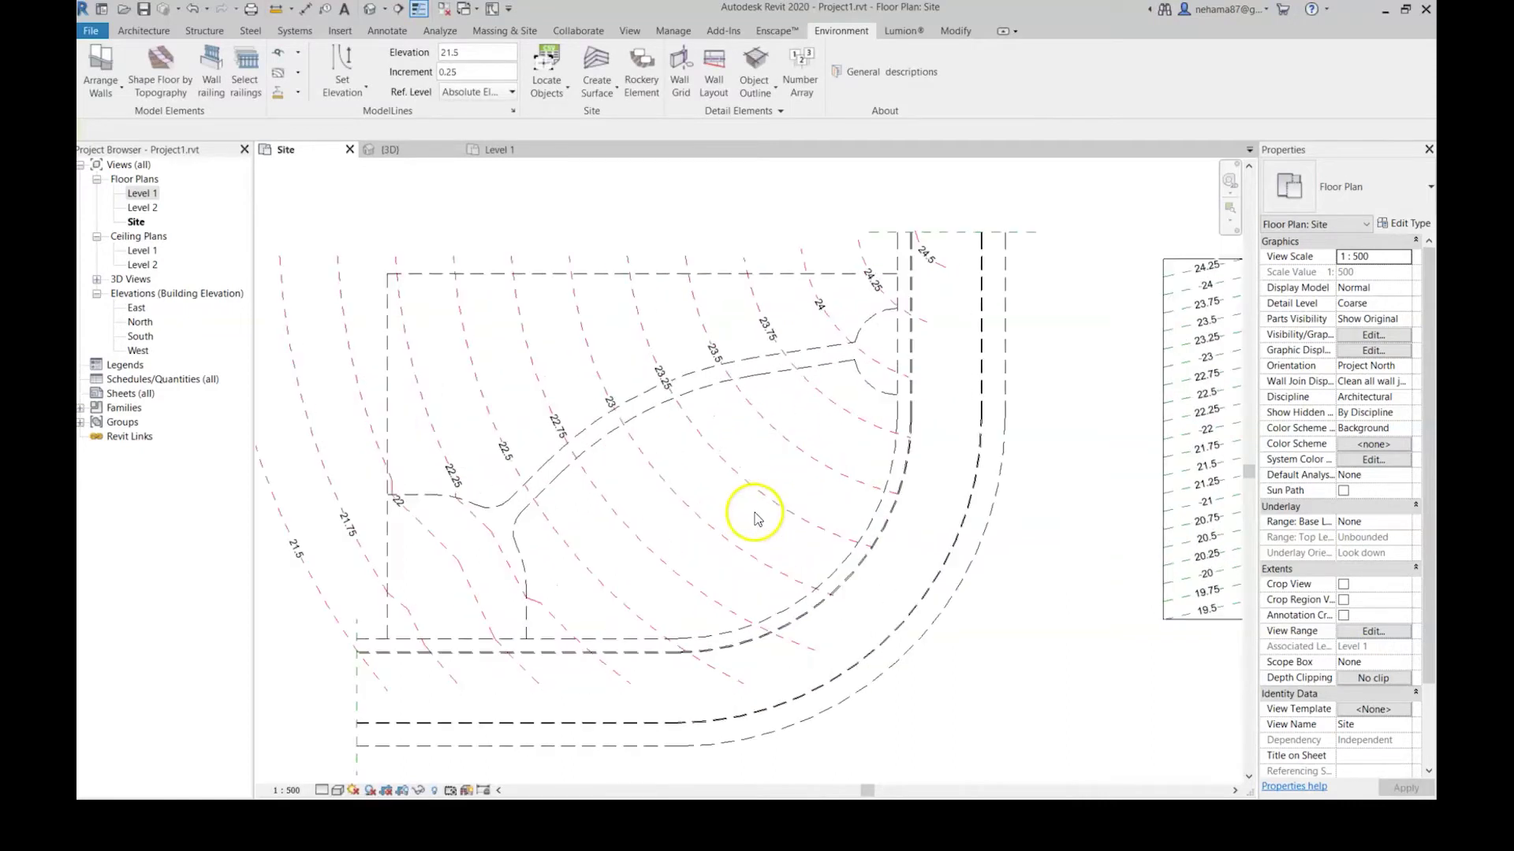
- Set the 22.75 contour beside the road junction to elevation 18 by crossing it
middle_click_drag(743, 558, 635, 505)
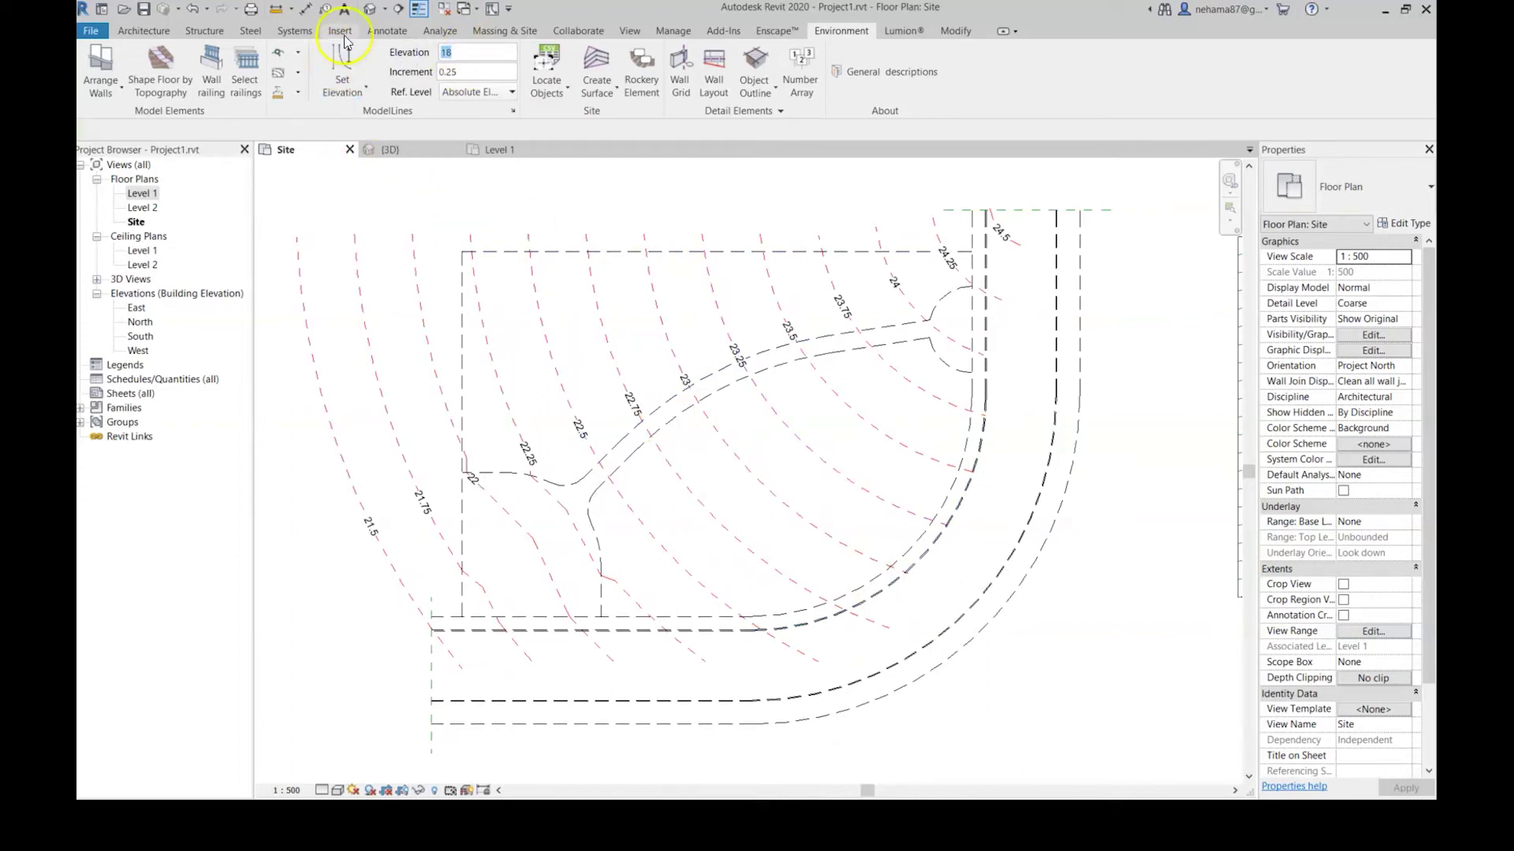
left_click(339, 81)
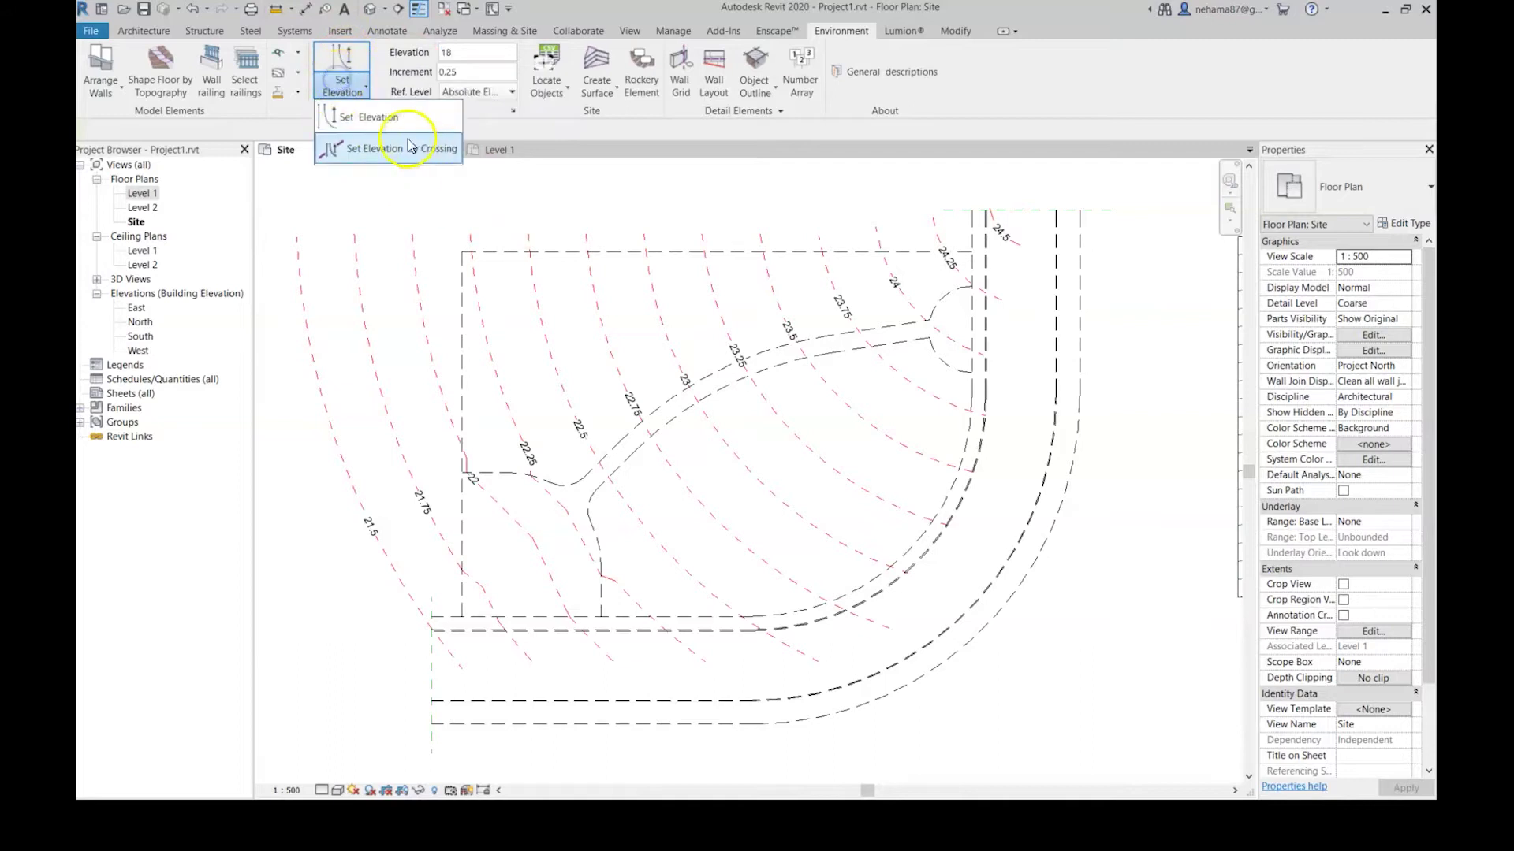
left_click(352, 82)
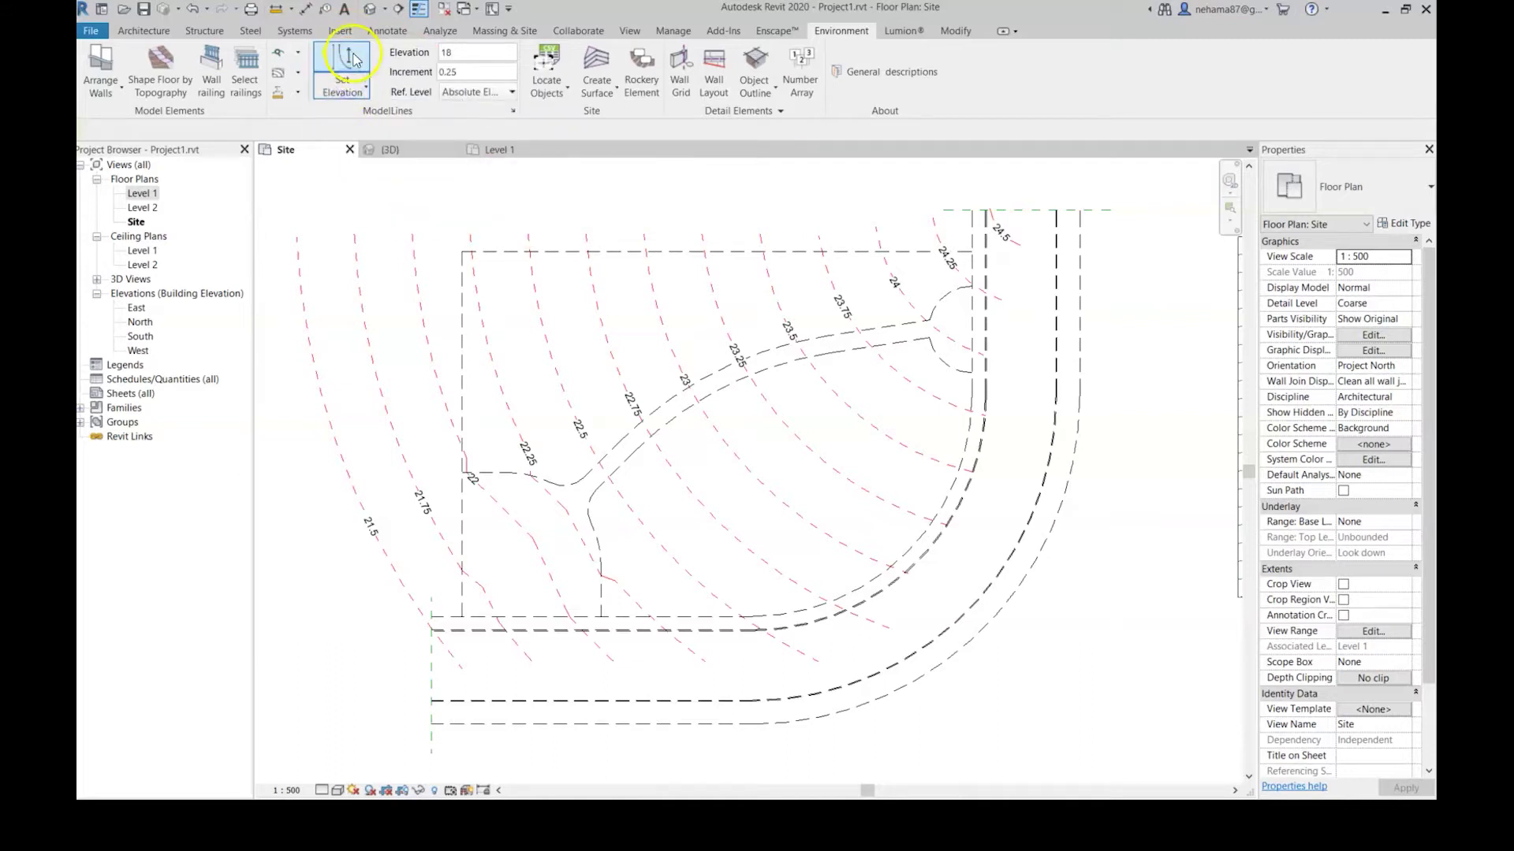
left_click(659, 451)
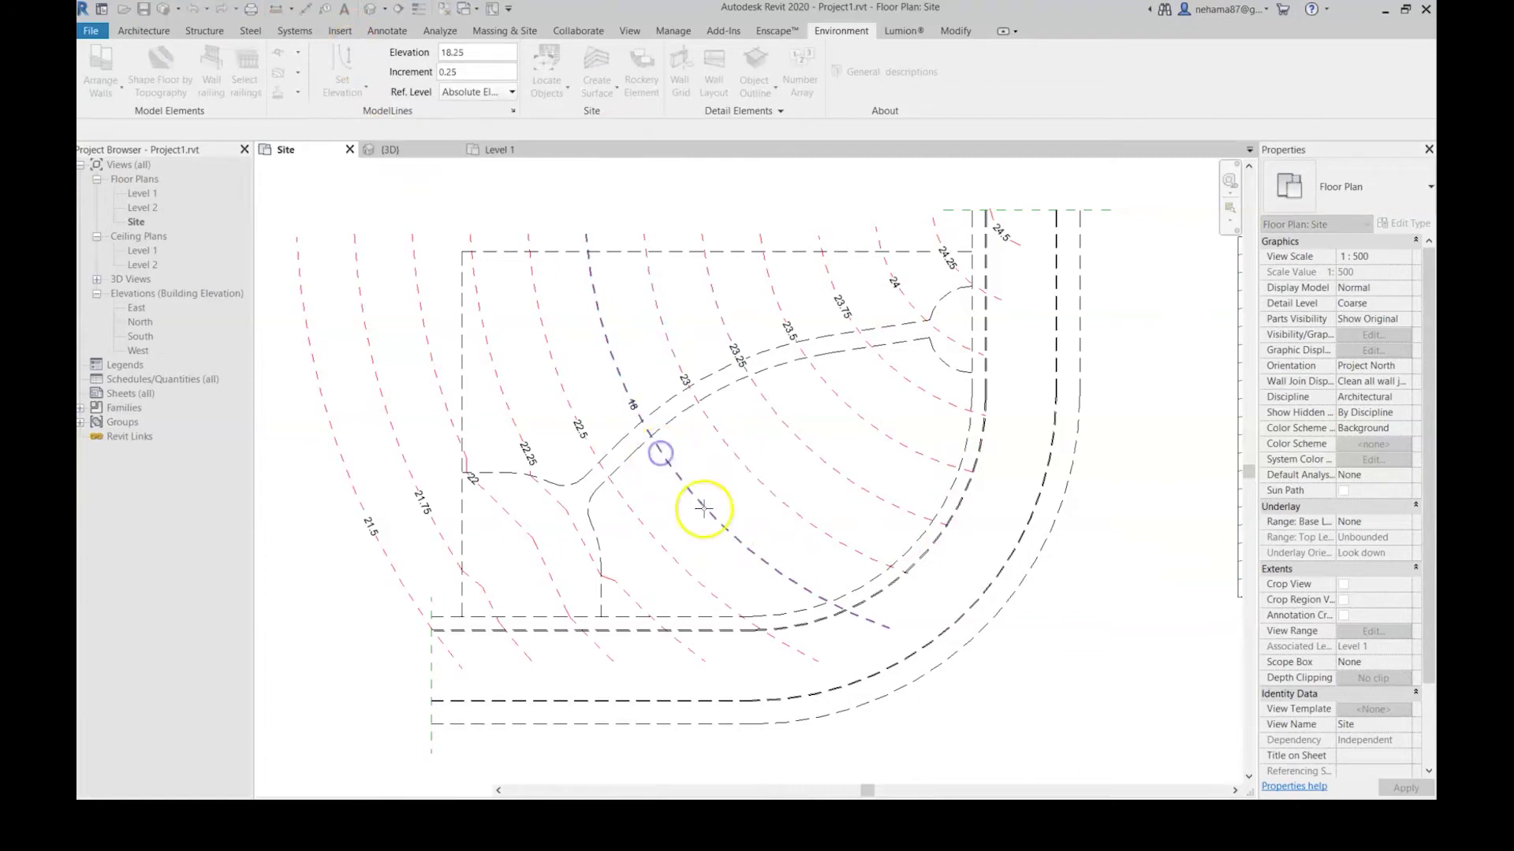
scroll(700, 507, "up", 4)
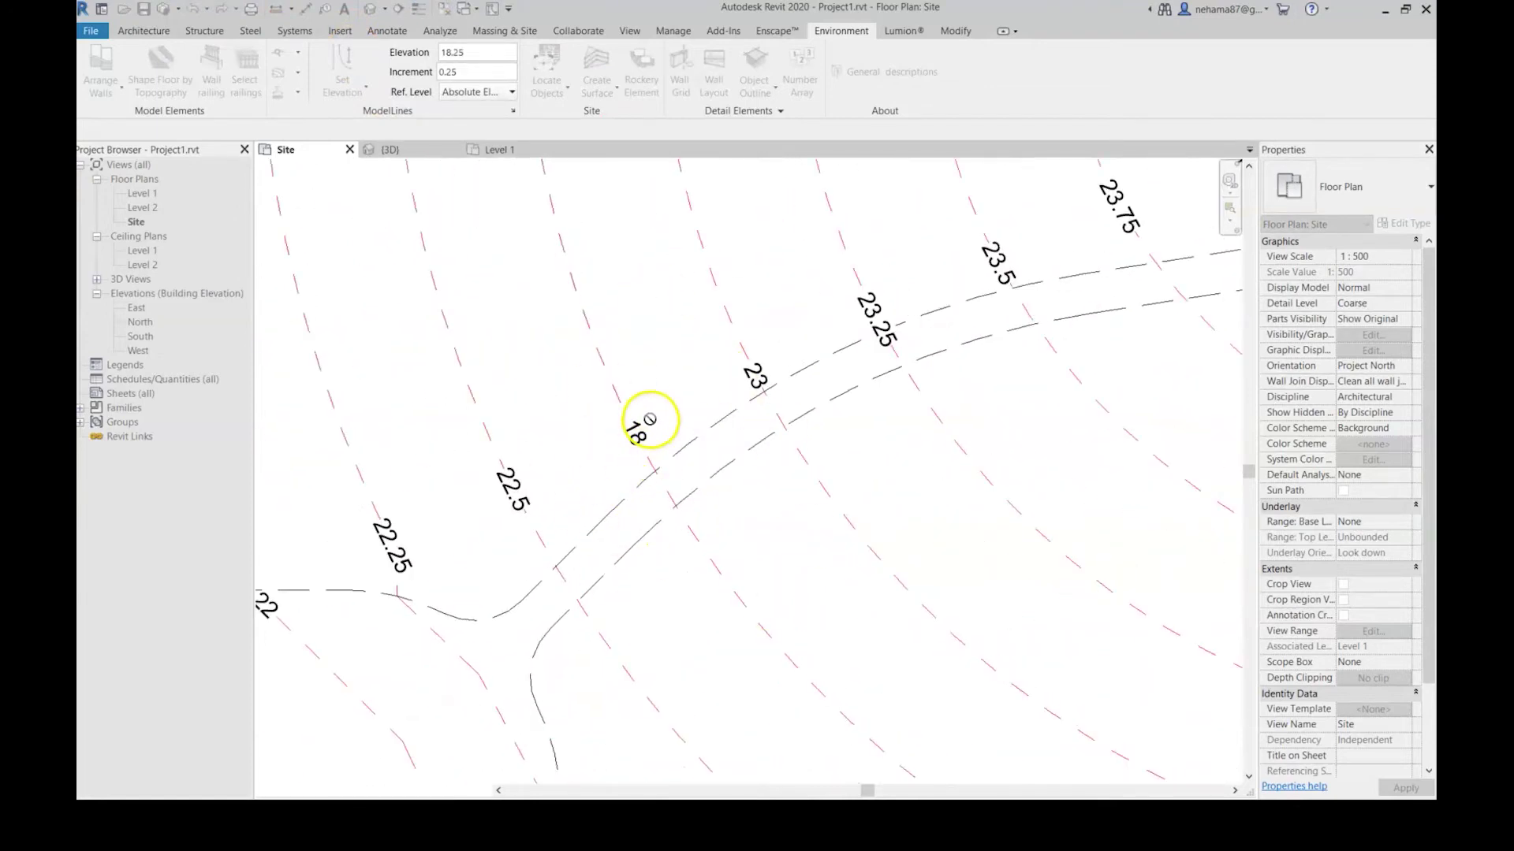
key("Escape")
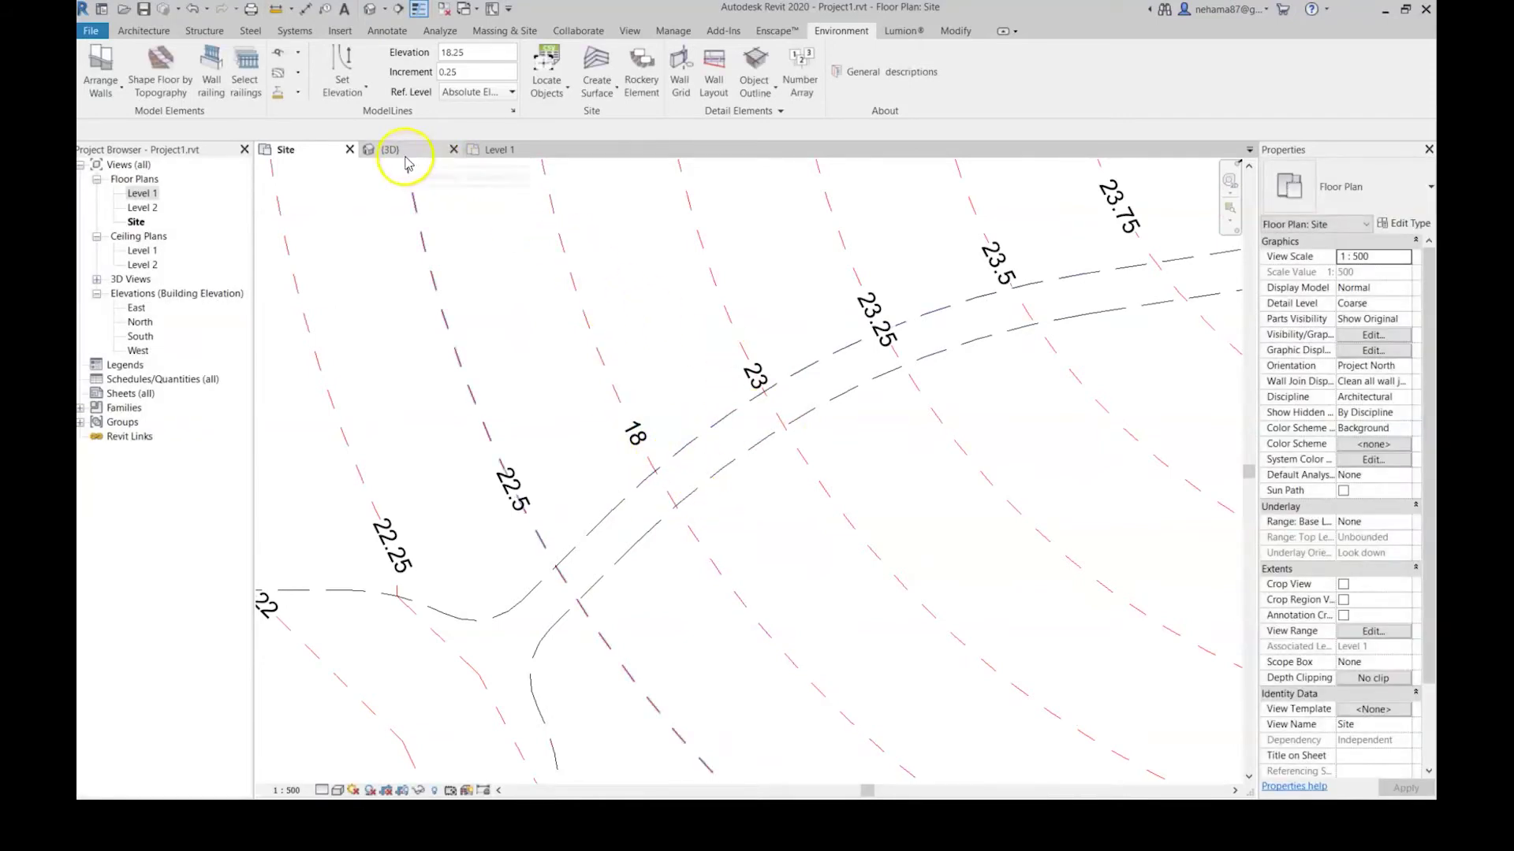
scroll(849, 573, "down", 5)
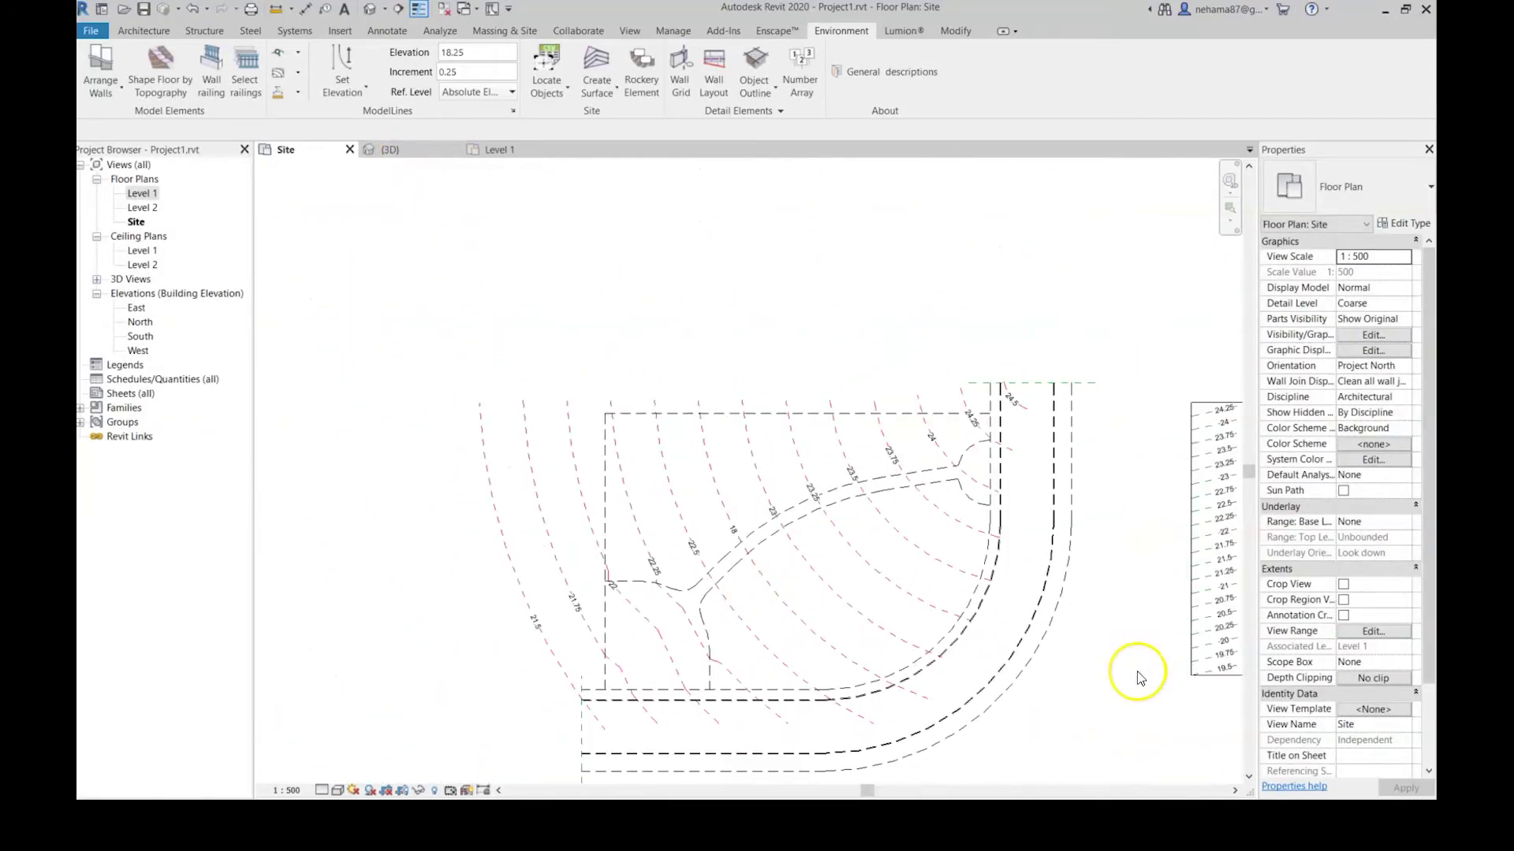
middle_click_drag(1139, 675, 851, 665)
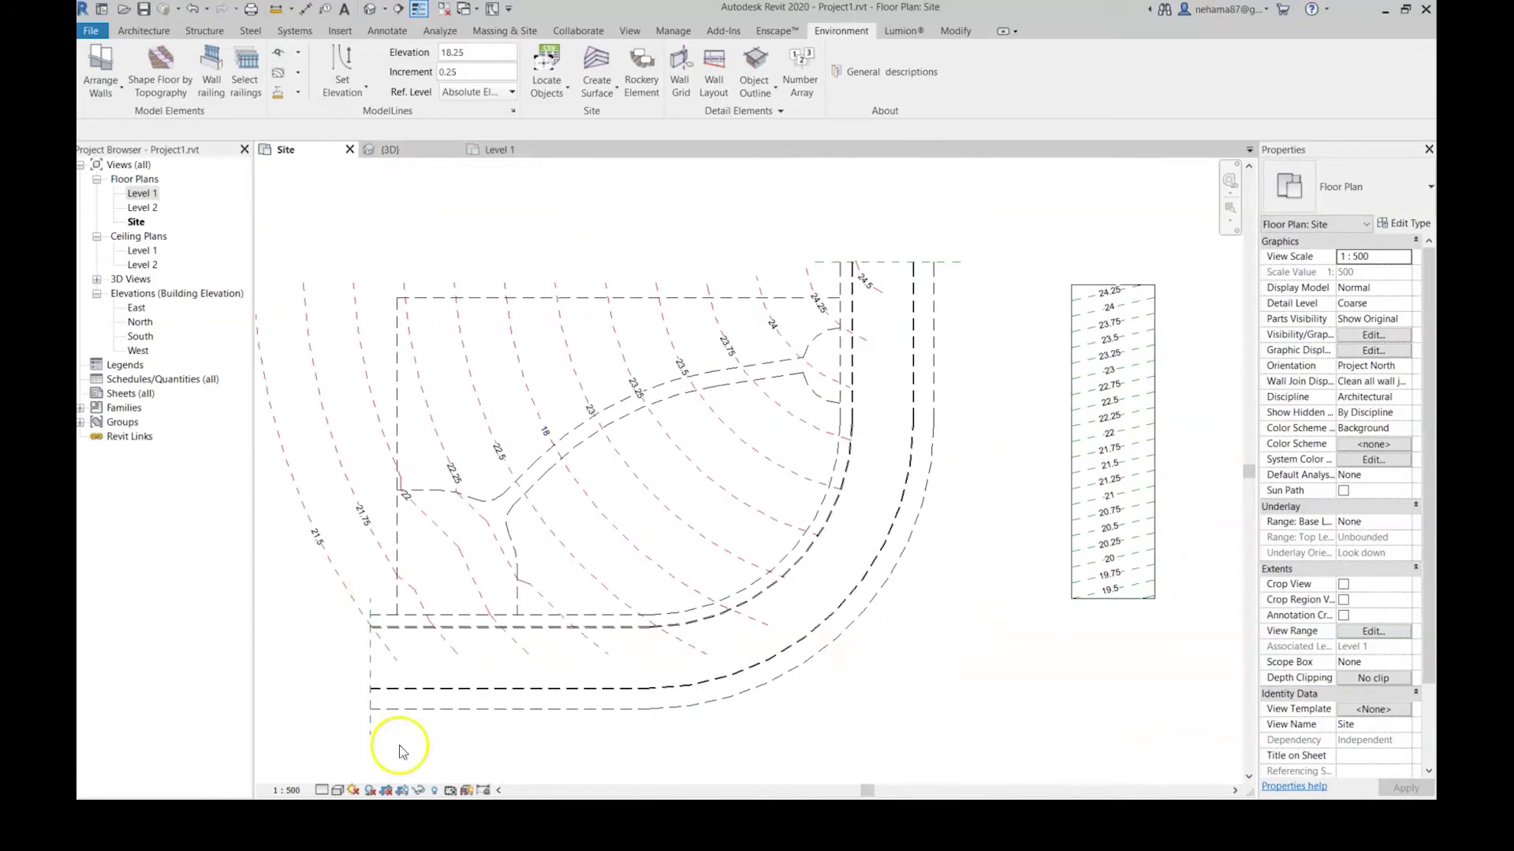
left_click(387, 150)
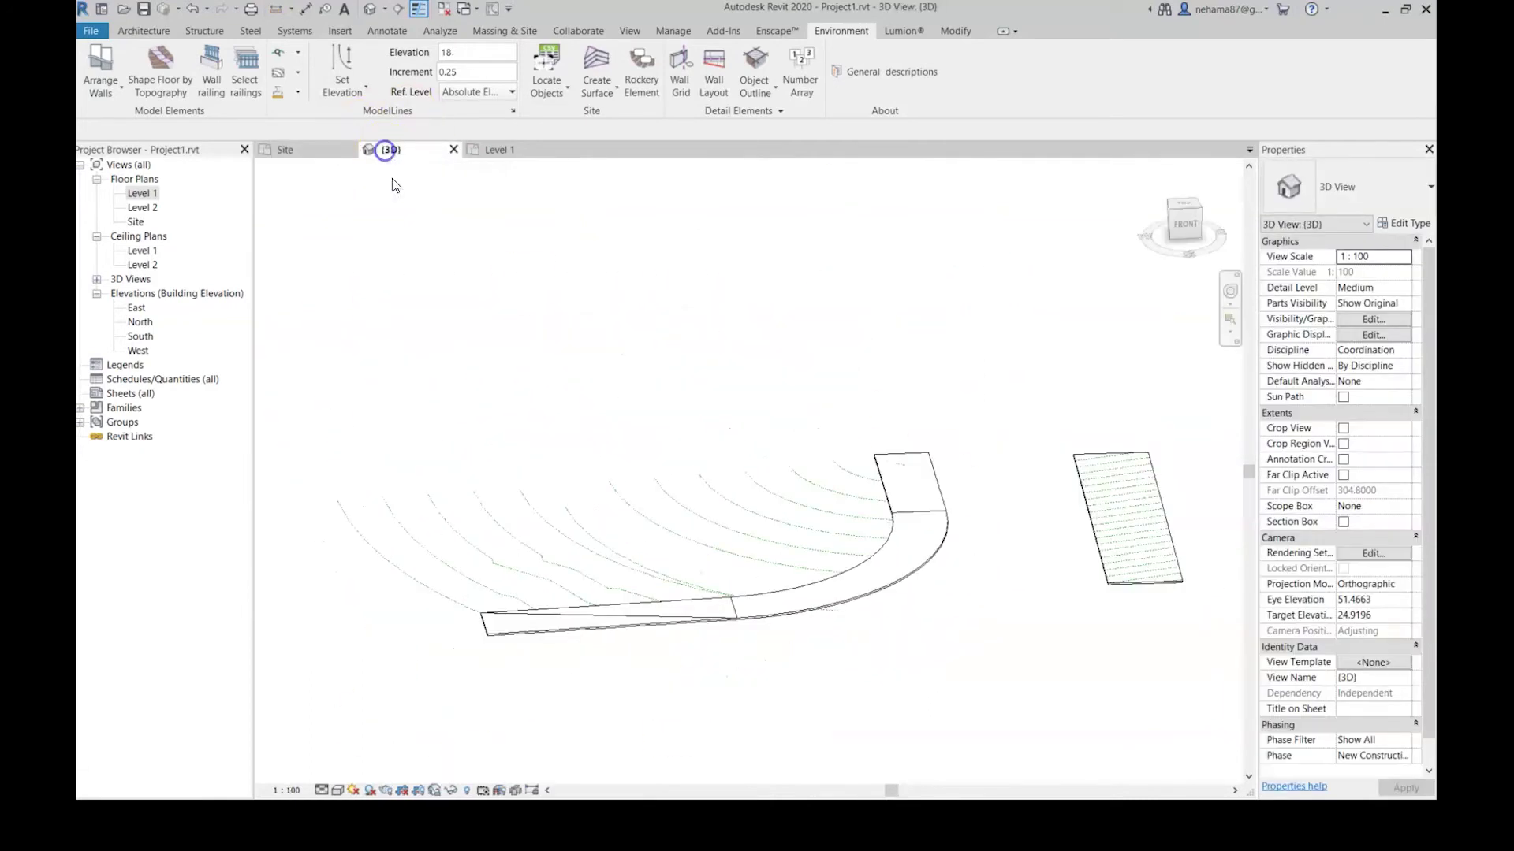
scroll(536, 544, "up", 3)
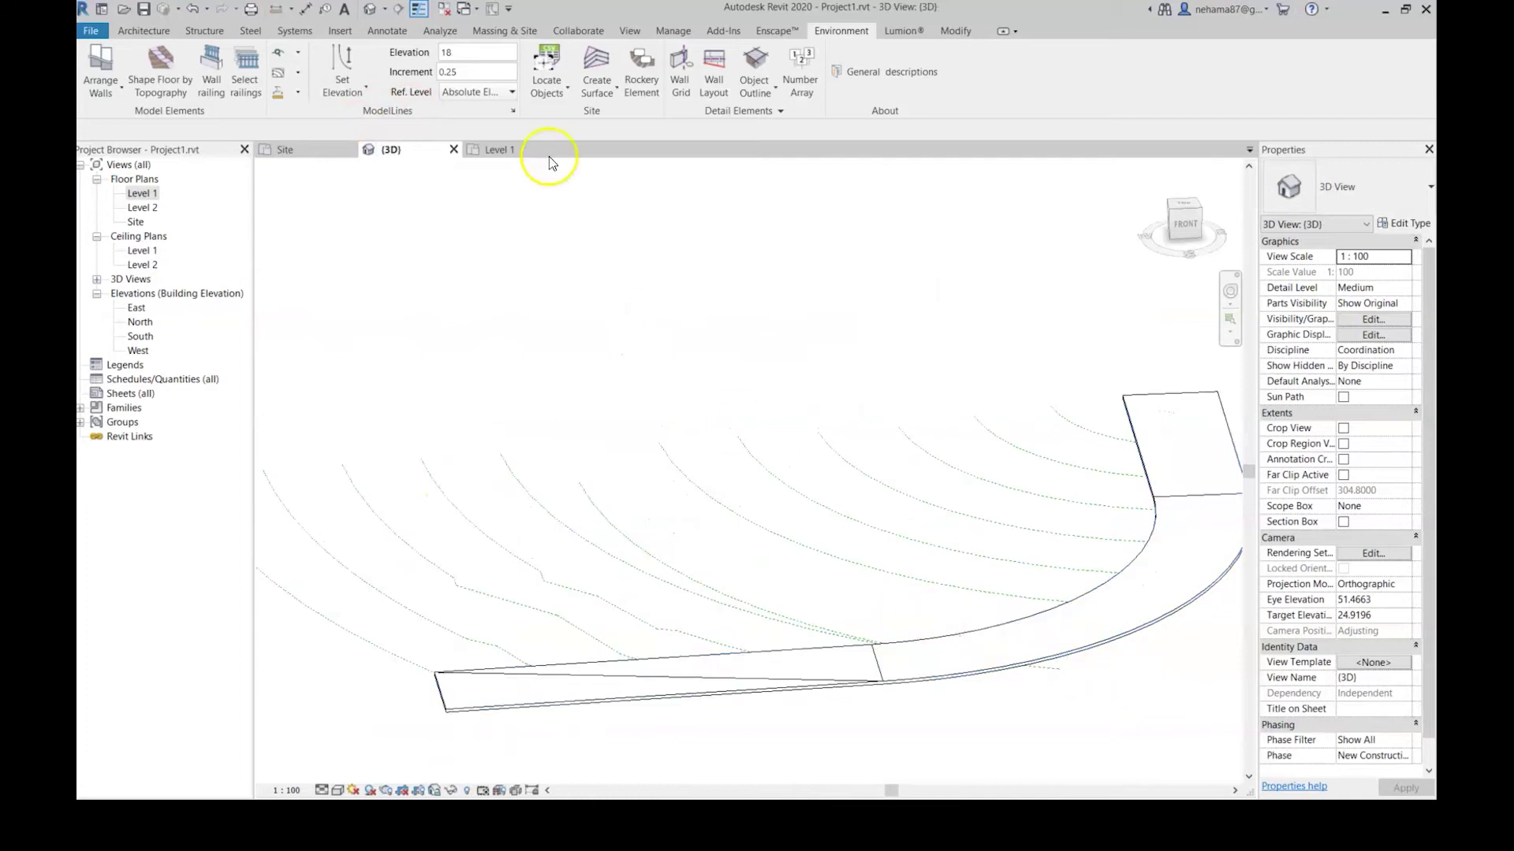
left_click(364, 88)
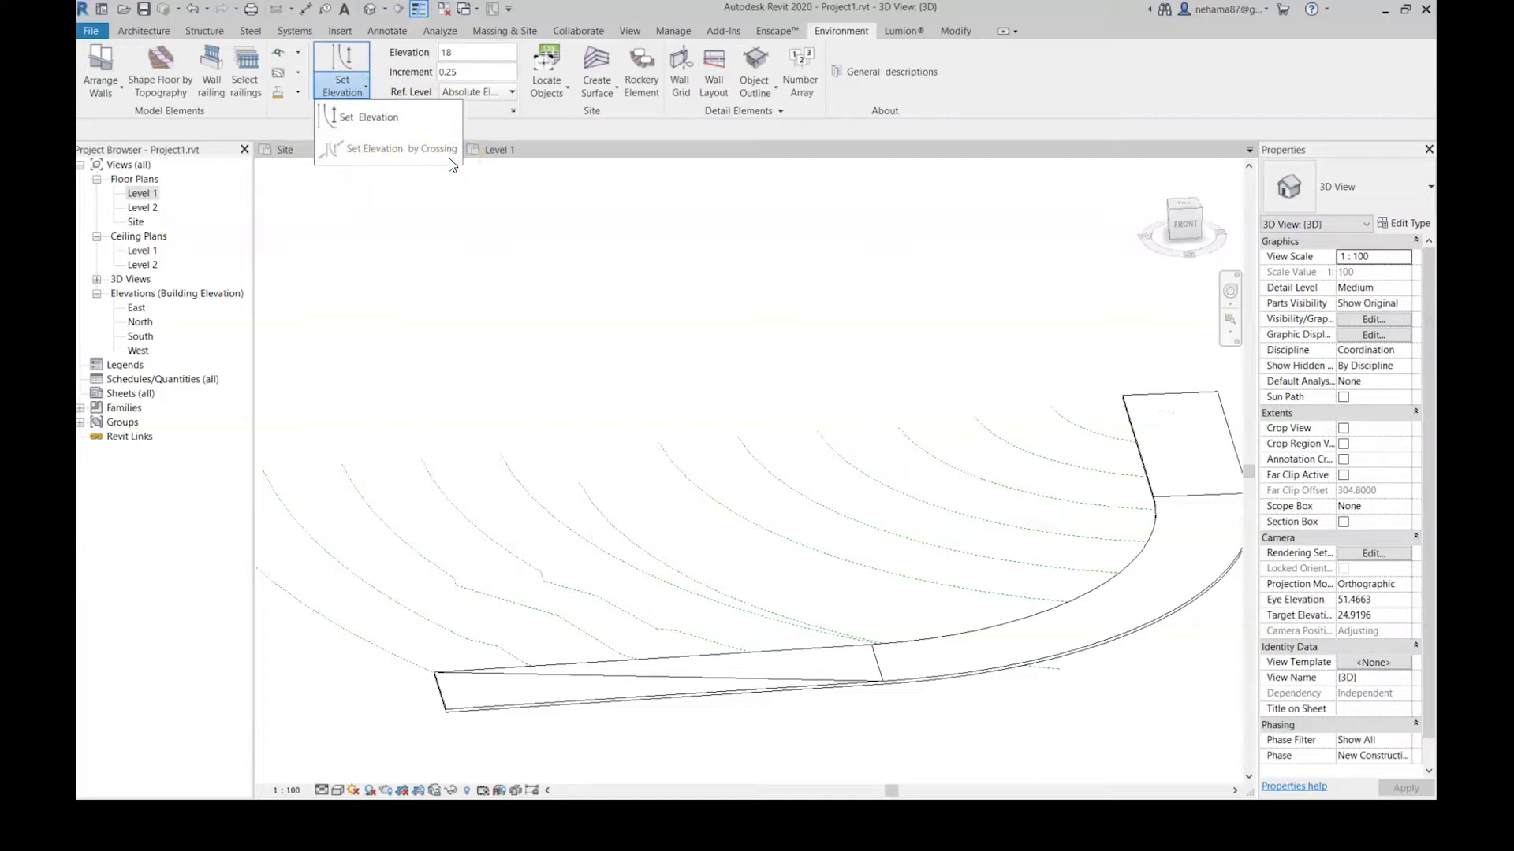
left_click(411, 288)
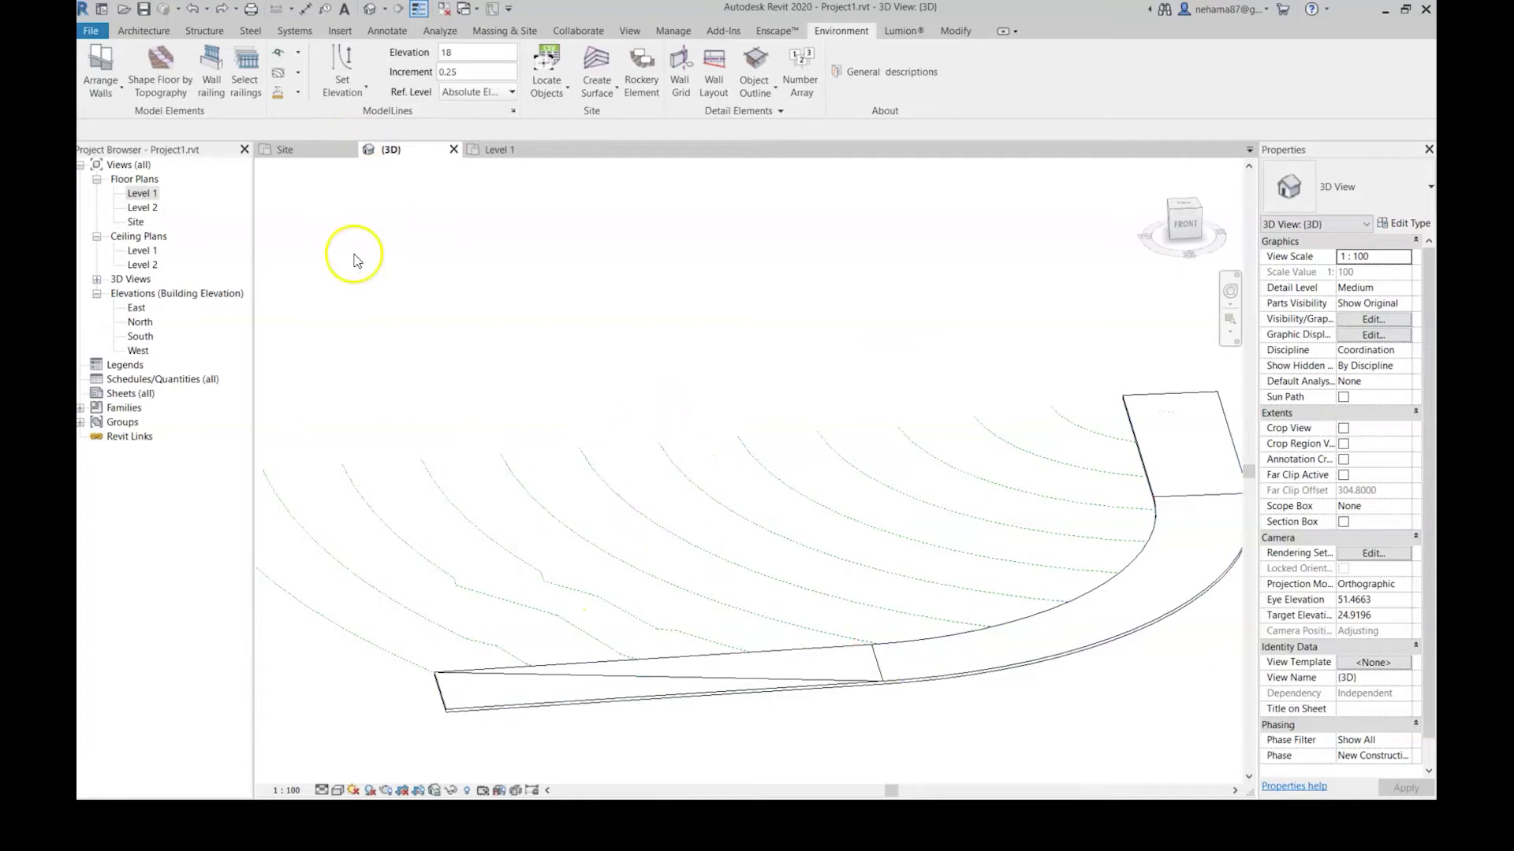
left_click(307, 149)
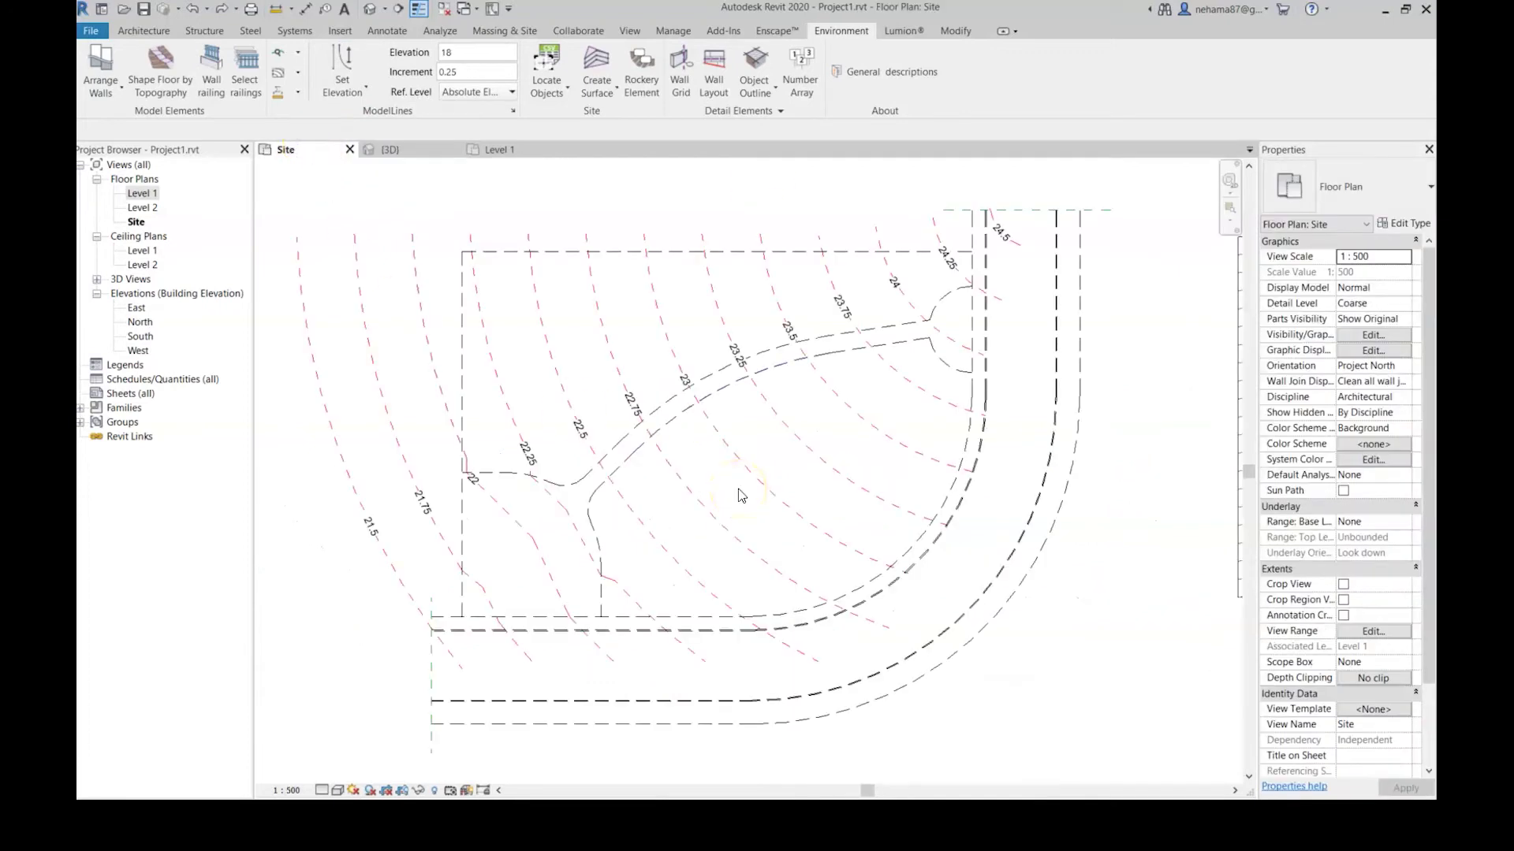
- Change the road-side contour label text from 23 to 18
left_click(748, 455)
scroll(720, 328, "up", 5)
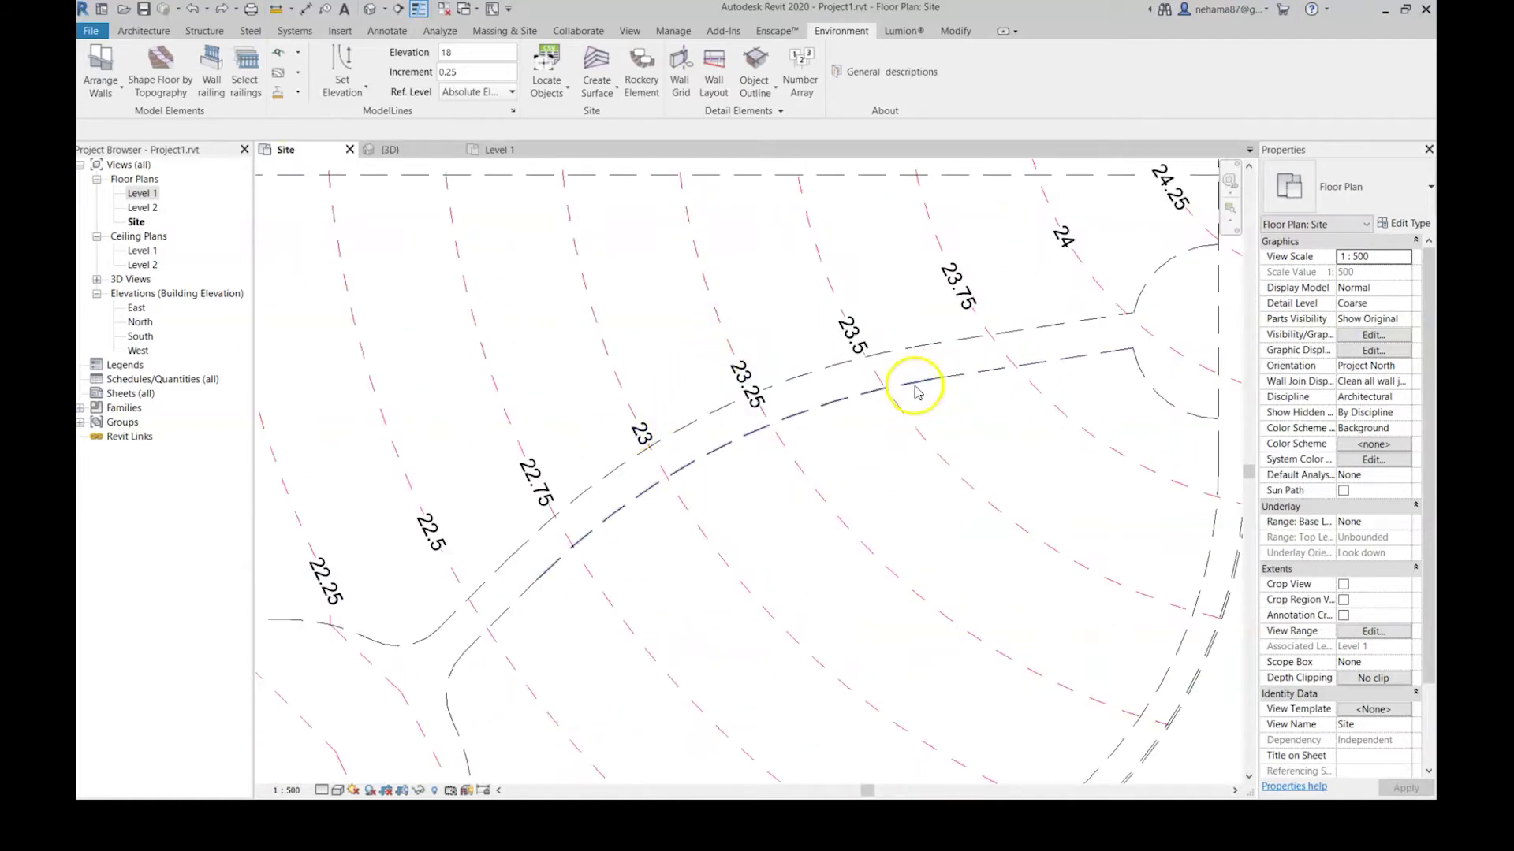
scroll(916, 392, "down", 3)
scroll(784, 348, "up", 5)
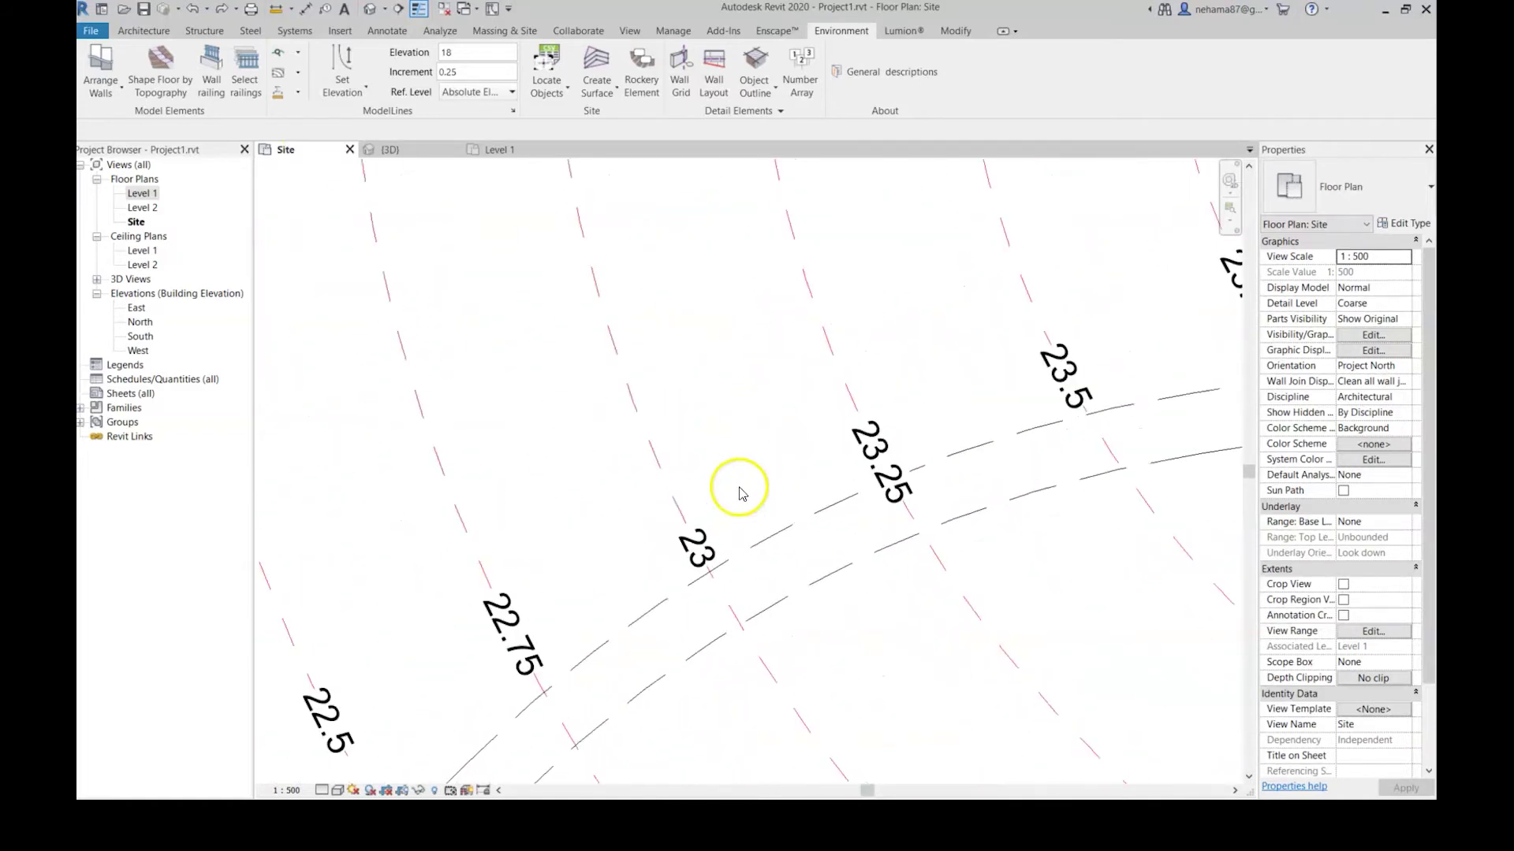
double_click(699, 544)
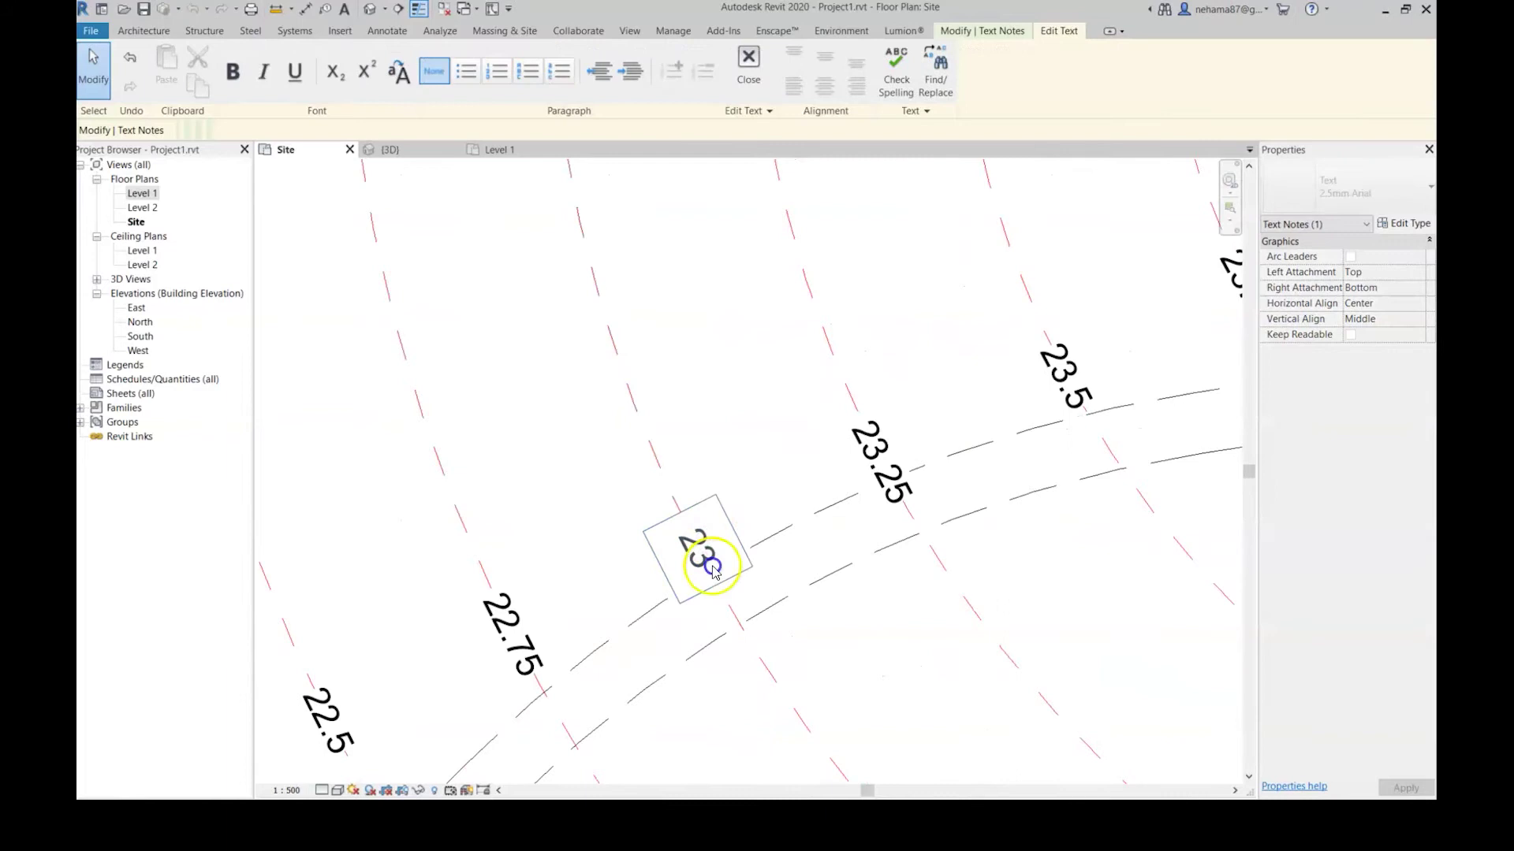
left_click_drag(713, 569, 691, 530)
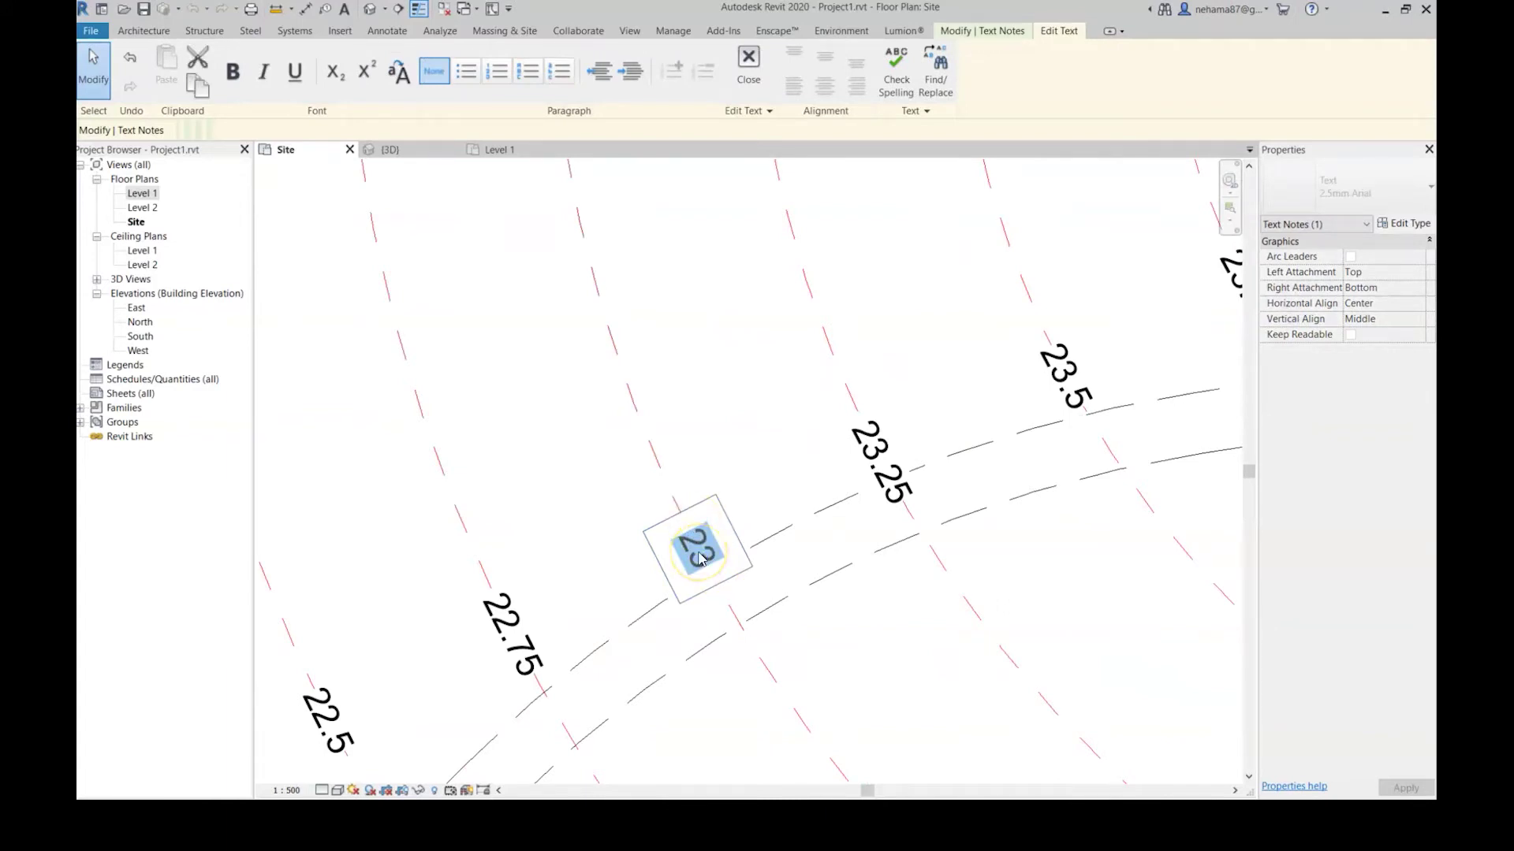
type("18")
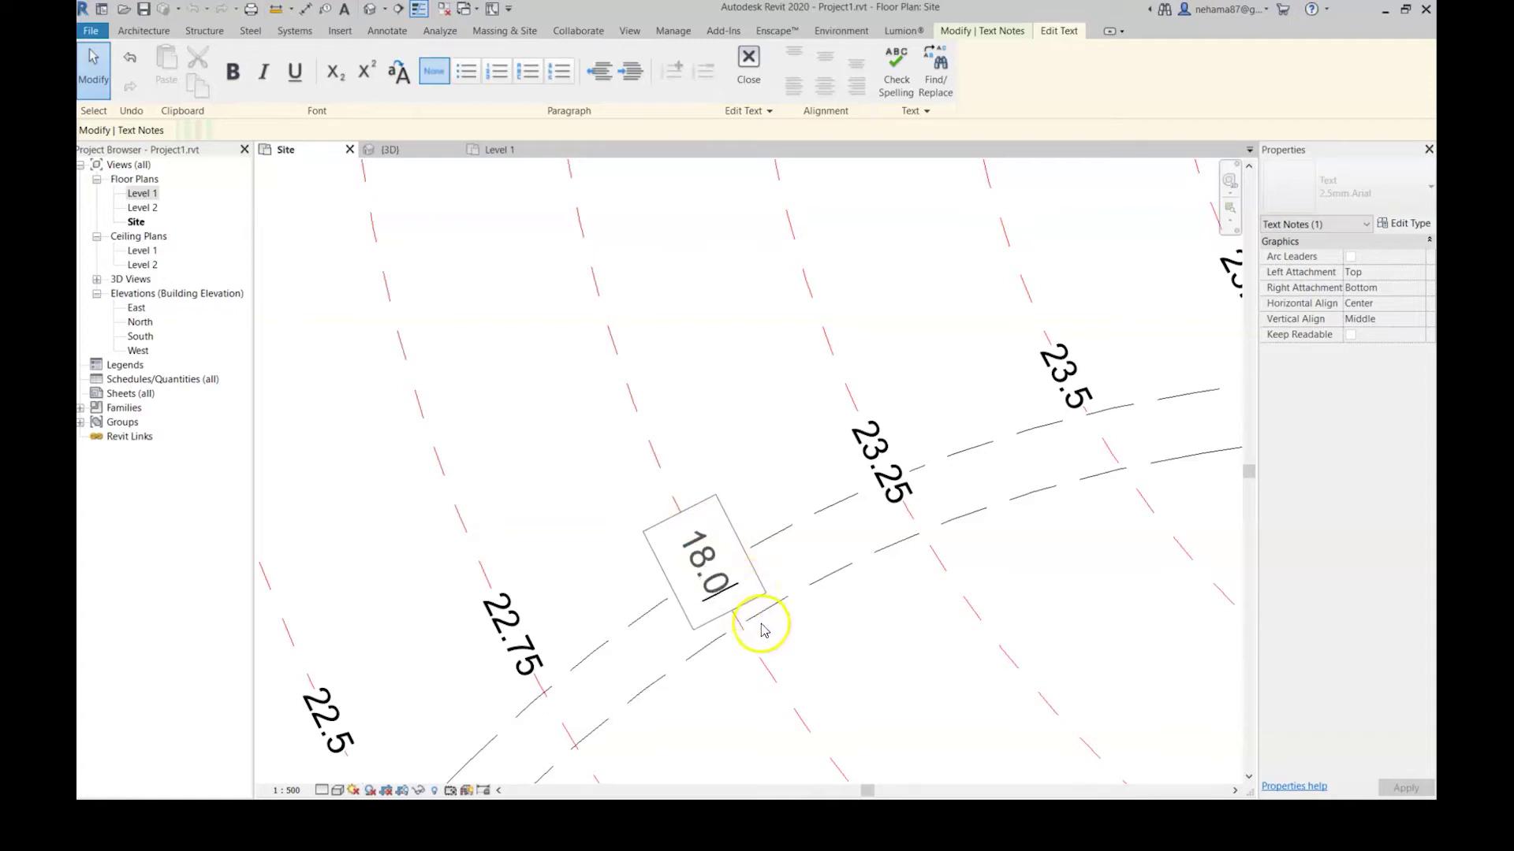
left_click(808, 643)
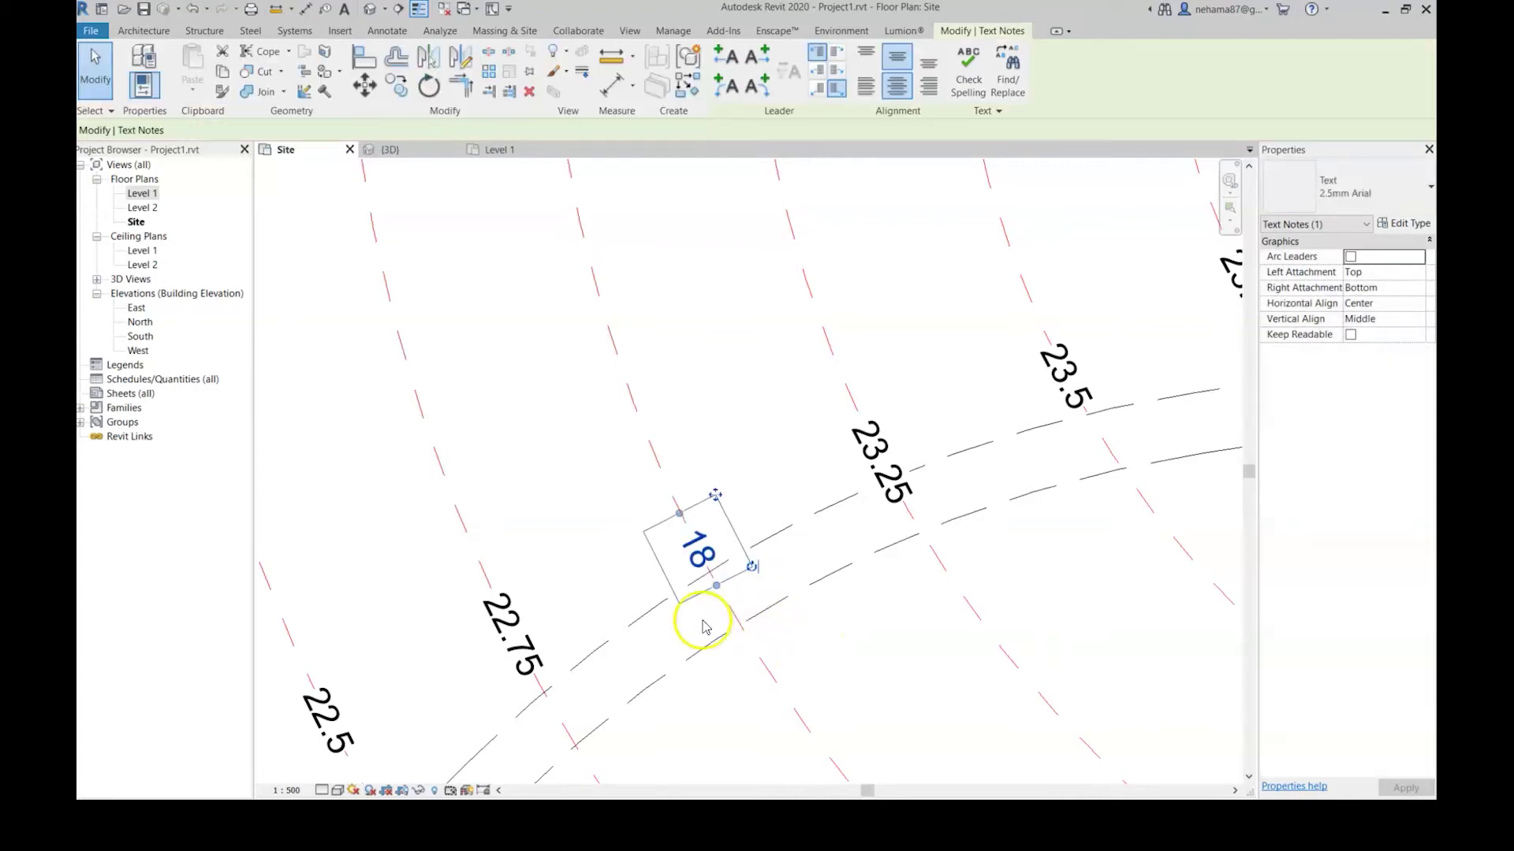
scroll(764, 618, "down", 2)
left_click(814, 618)
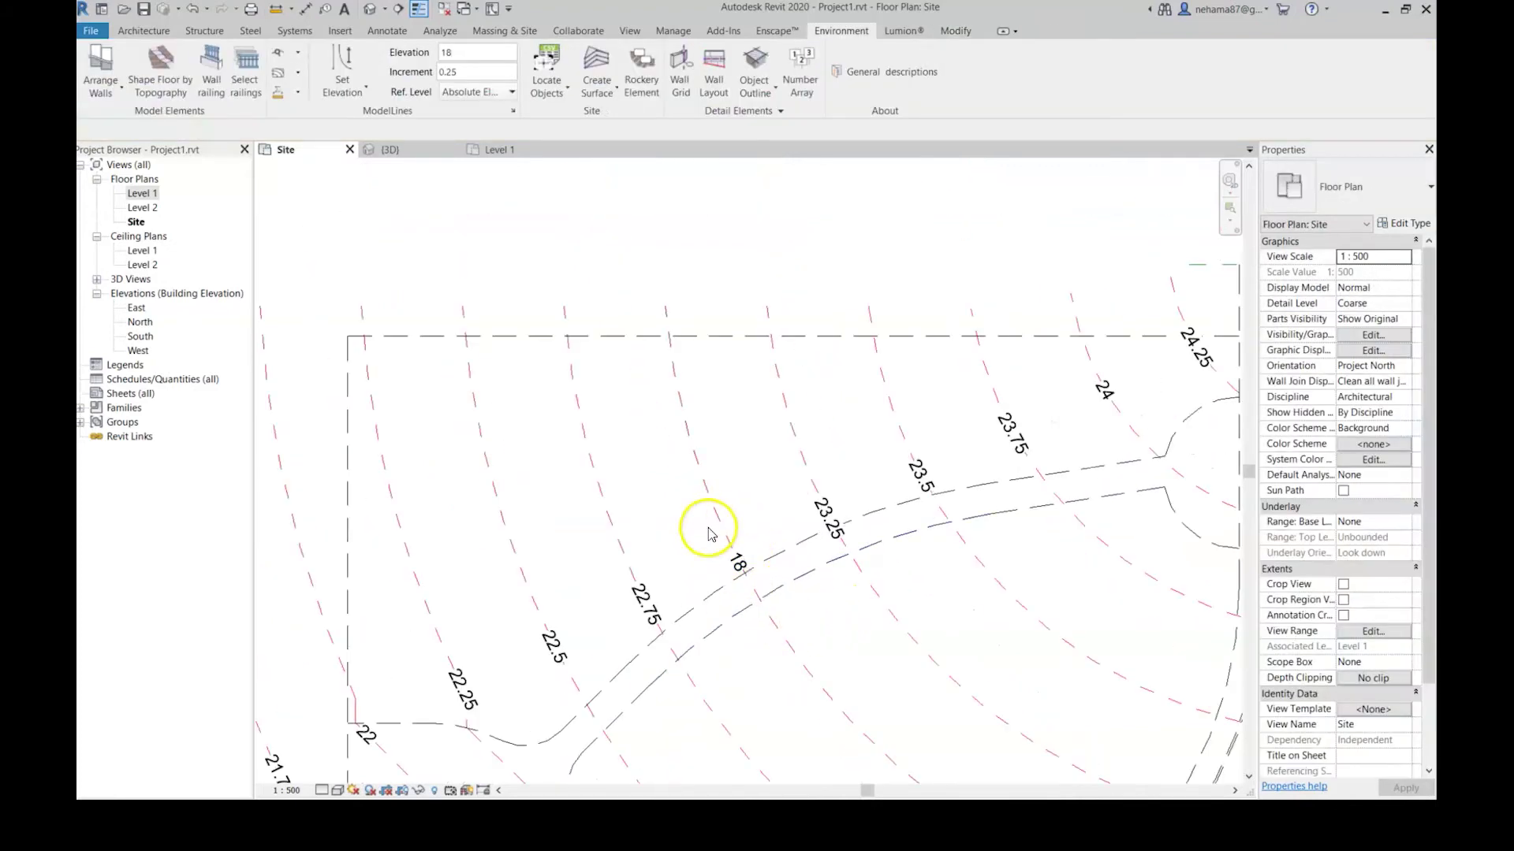
left_click(392, 150)
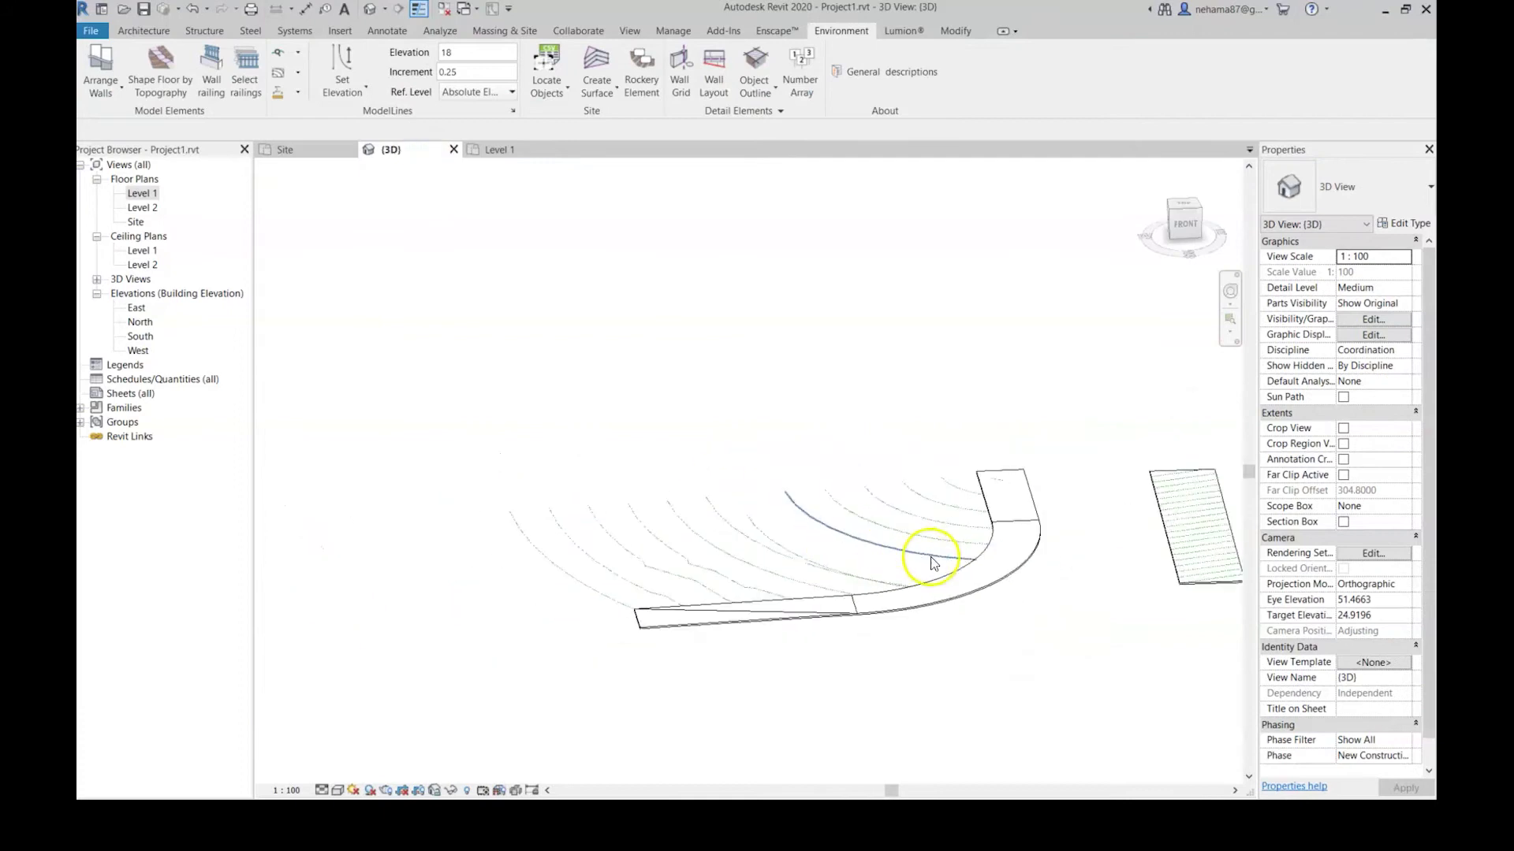
scroll(931, 562, "up", 3)
middle_click_drag(932, 602, 883, 628, "shift")
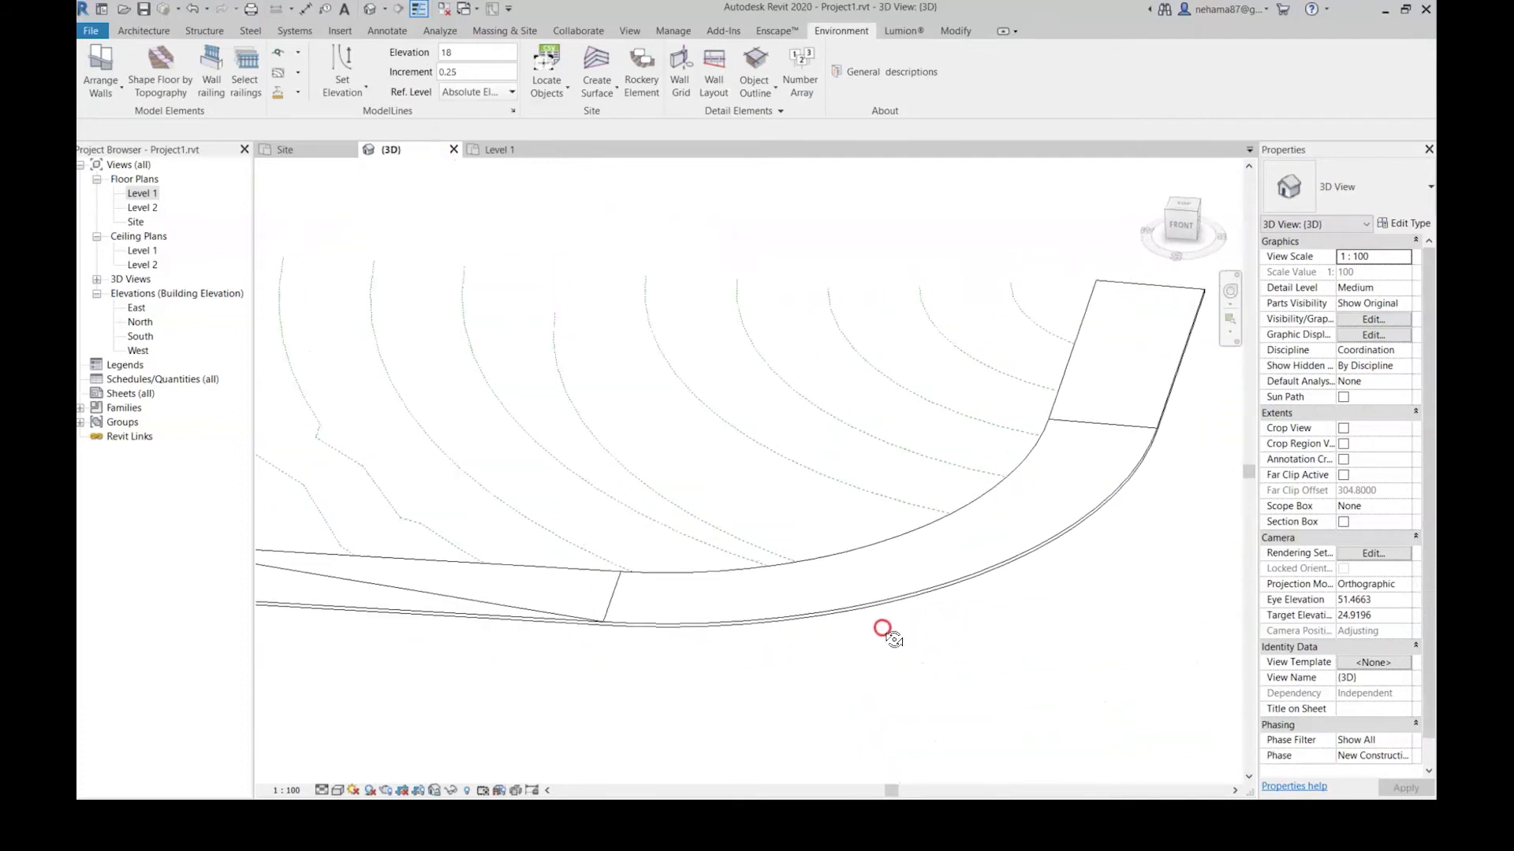
left_click(284, 150)
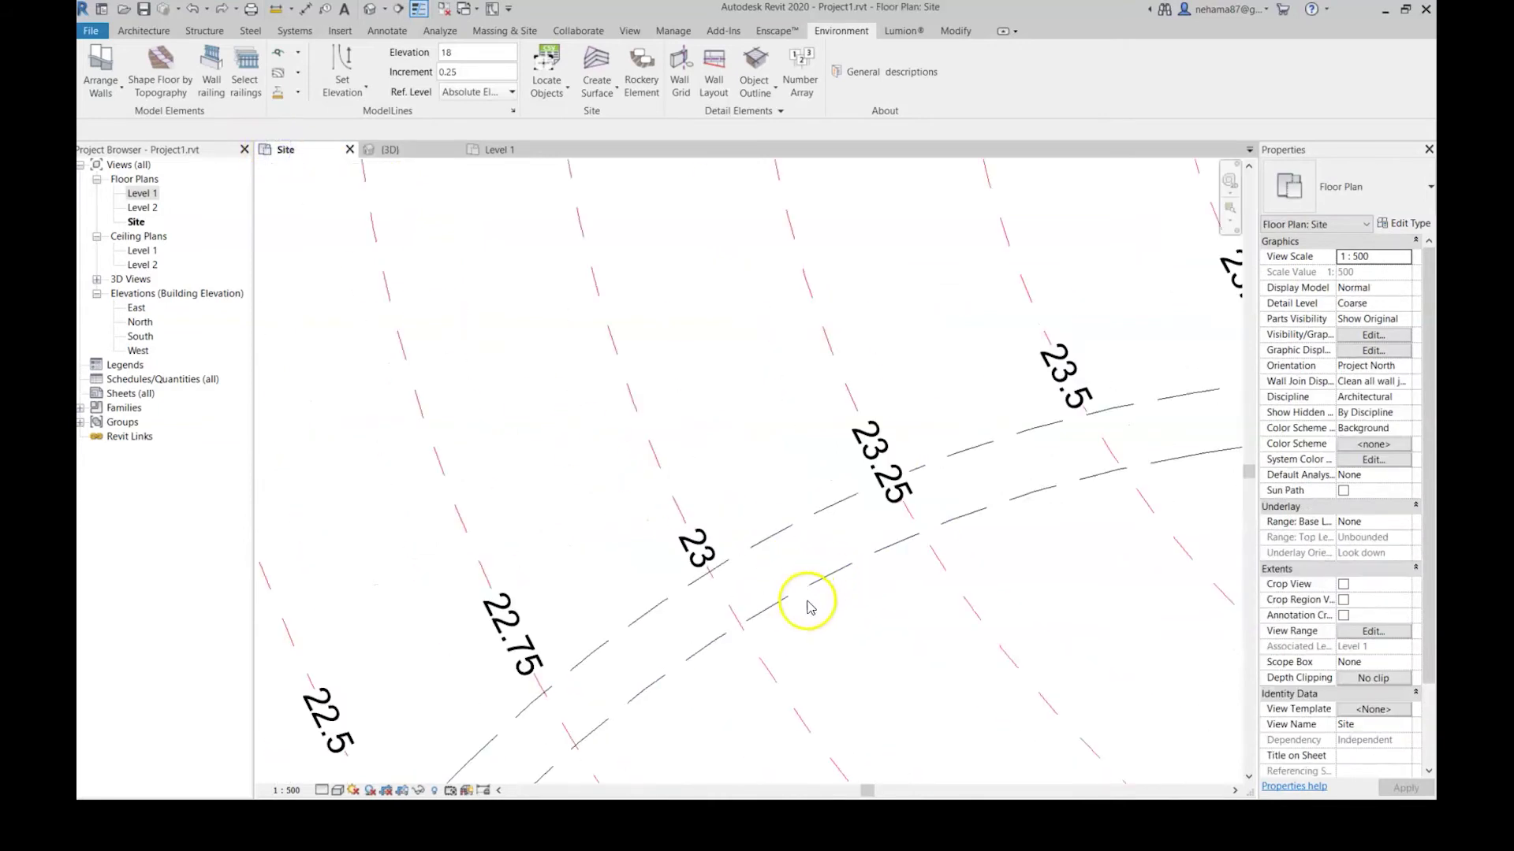
scroll(808, 607, "down", 8)
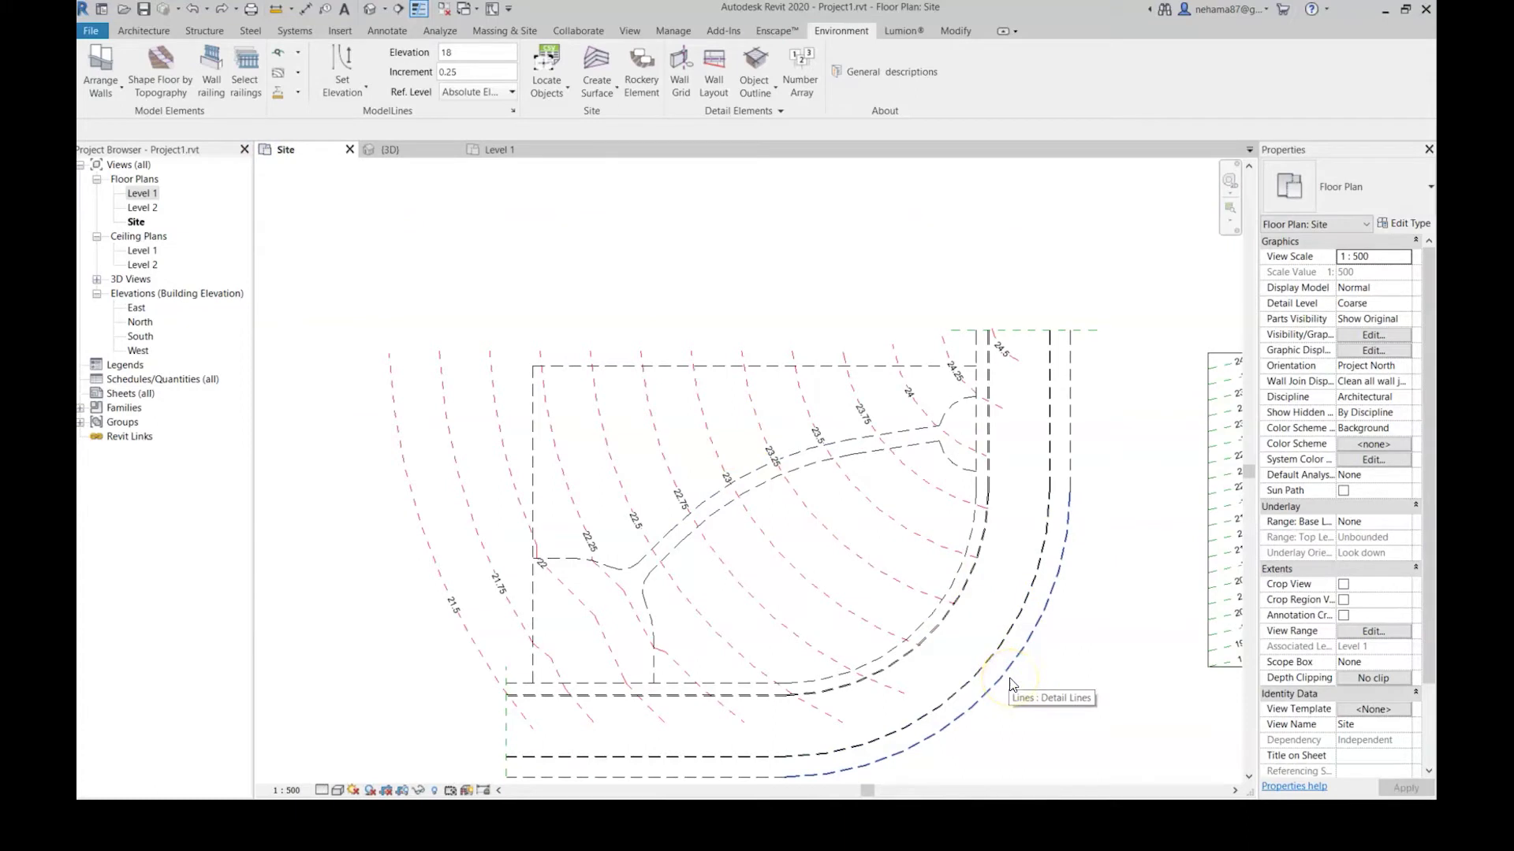
middle_click_drag(1052, 690, 868, 625)
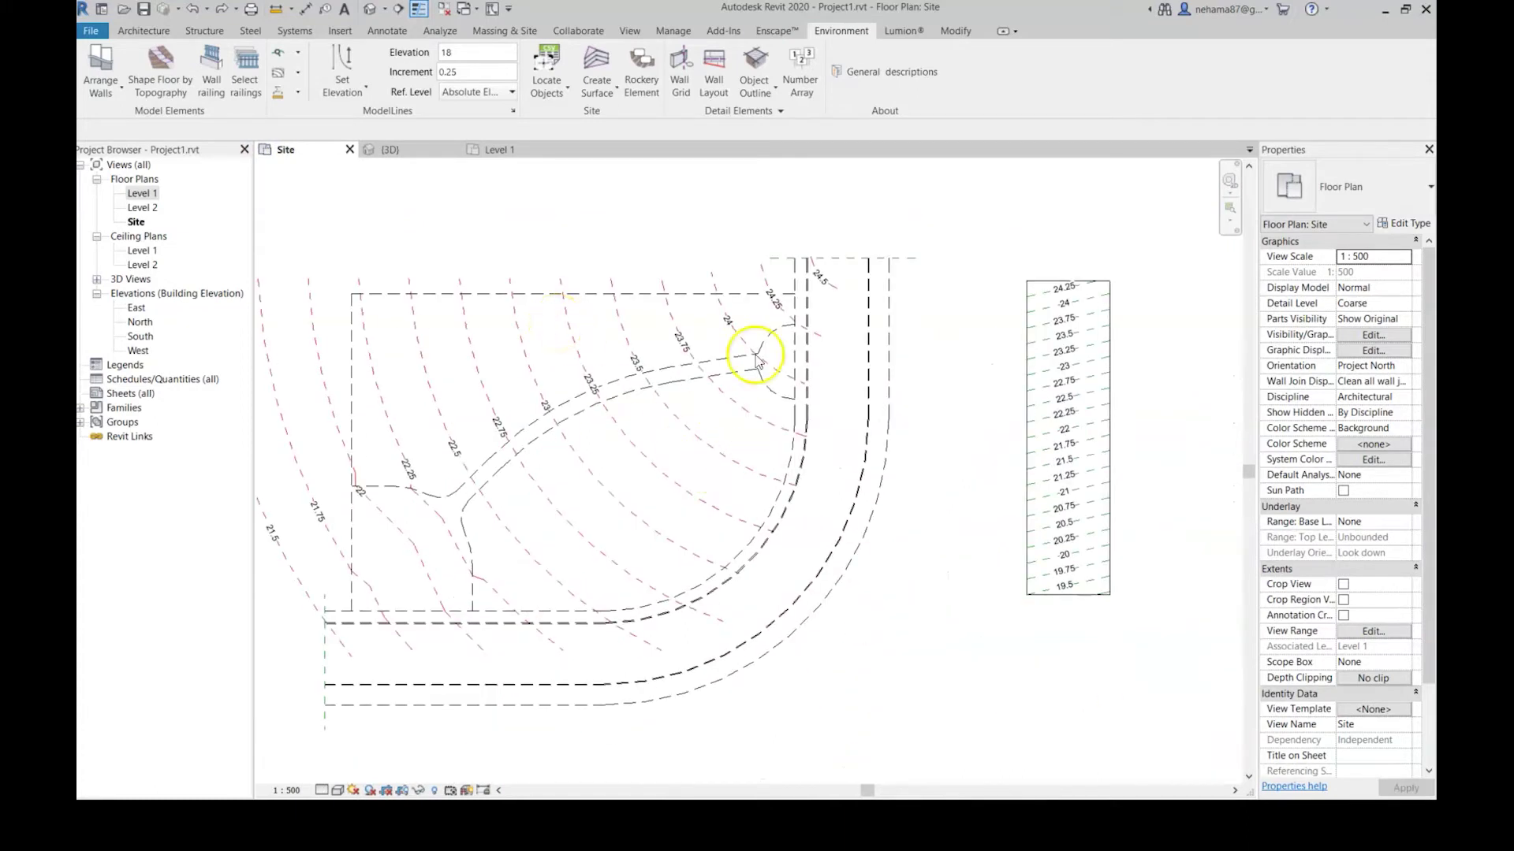
- Switch to the Level 1 floor plan and frame the road floors and contours
left_click(490, 151)
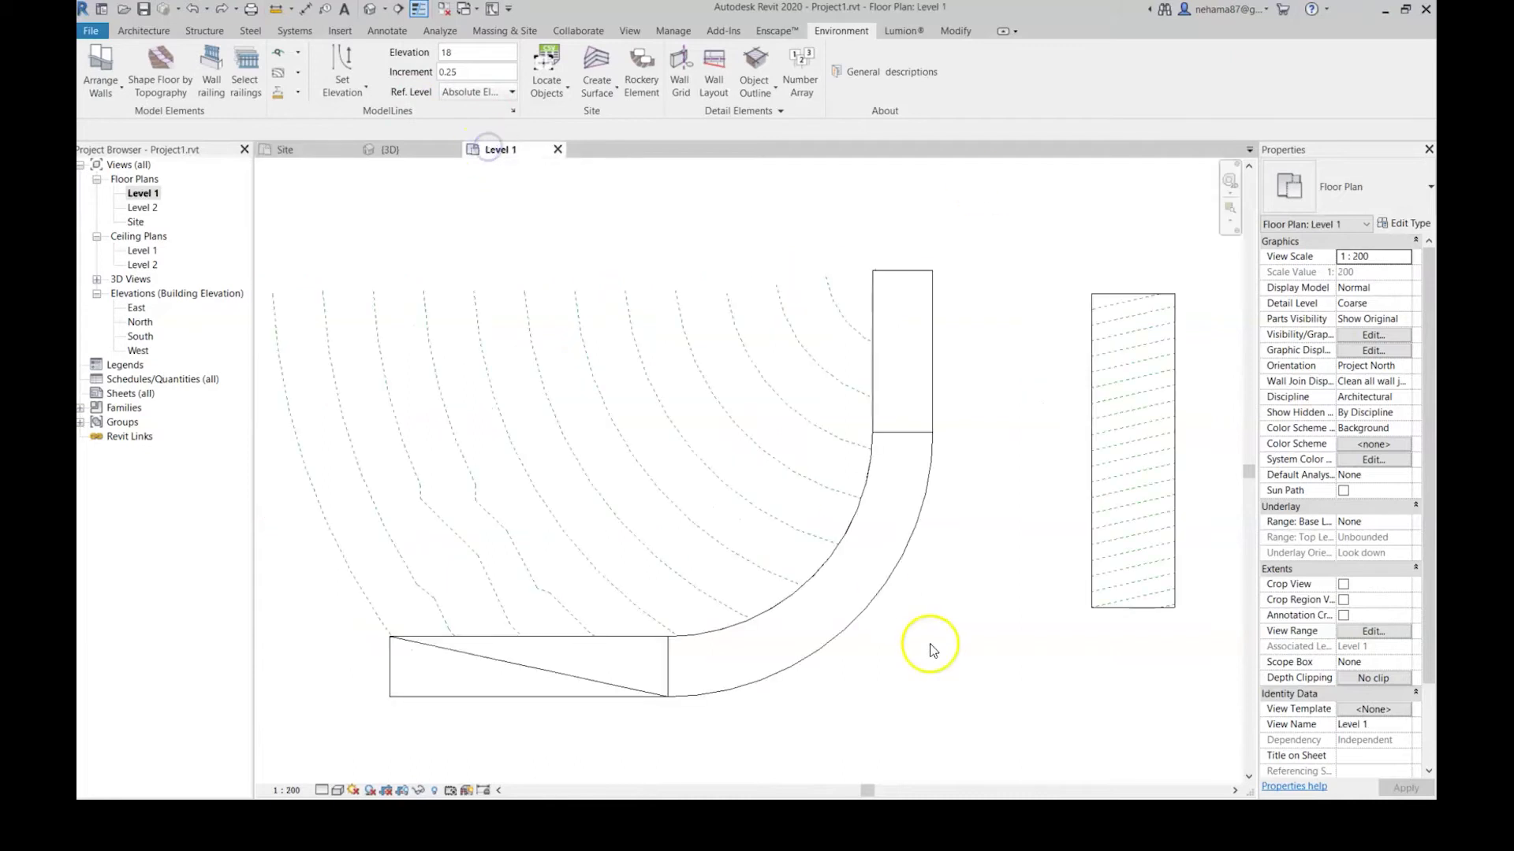
scroll(907, 639, "down", 2)
scroll(557, 581, "up", 5)
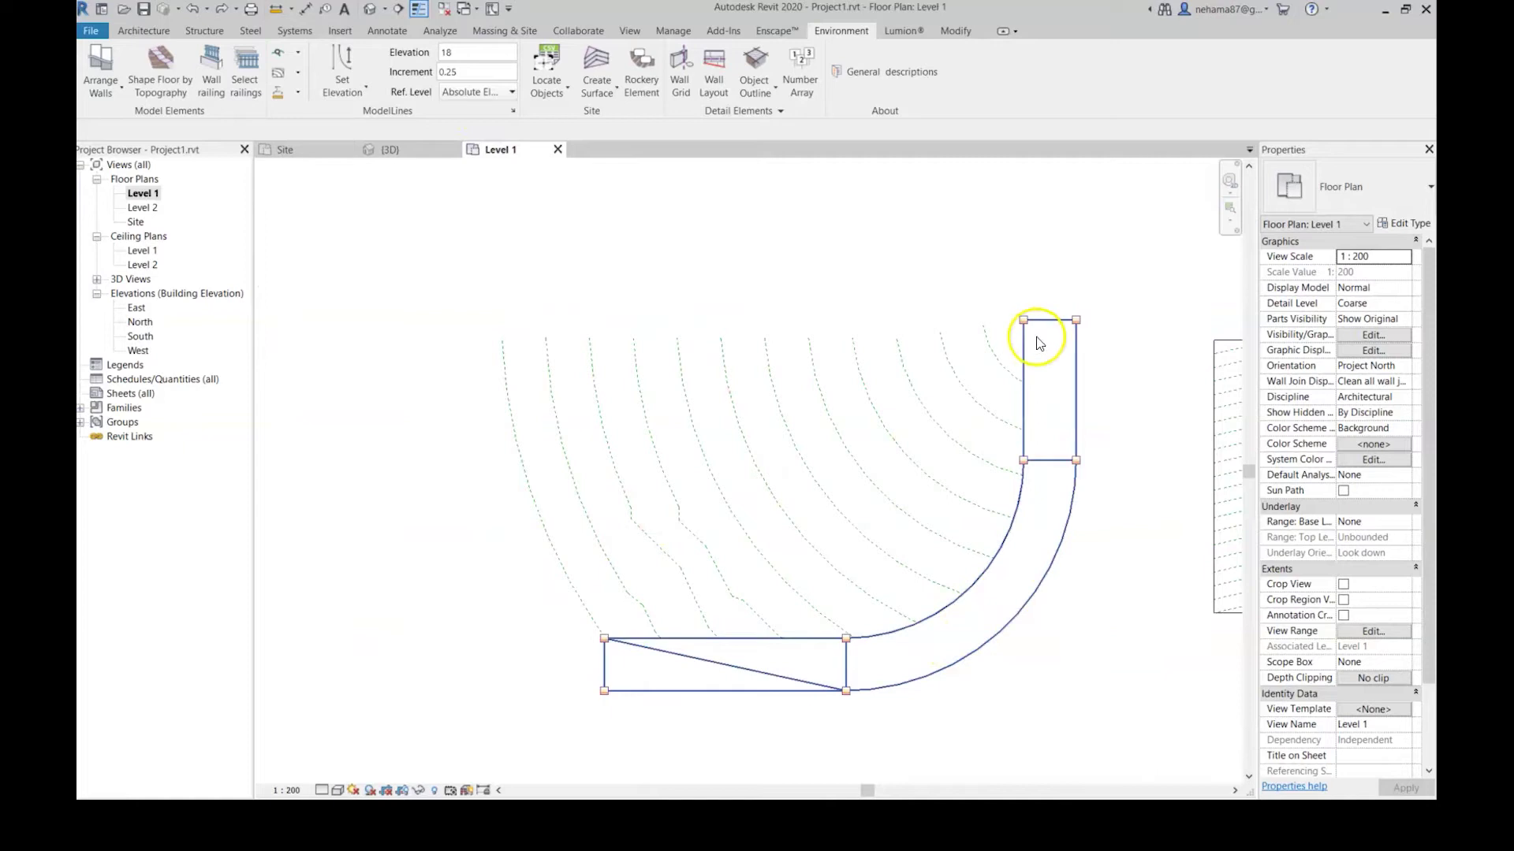
middle_click_drag(1022, 682, 907, 682)
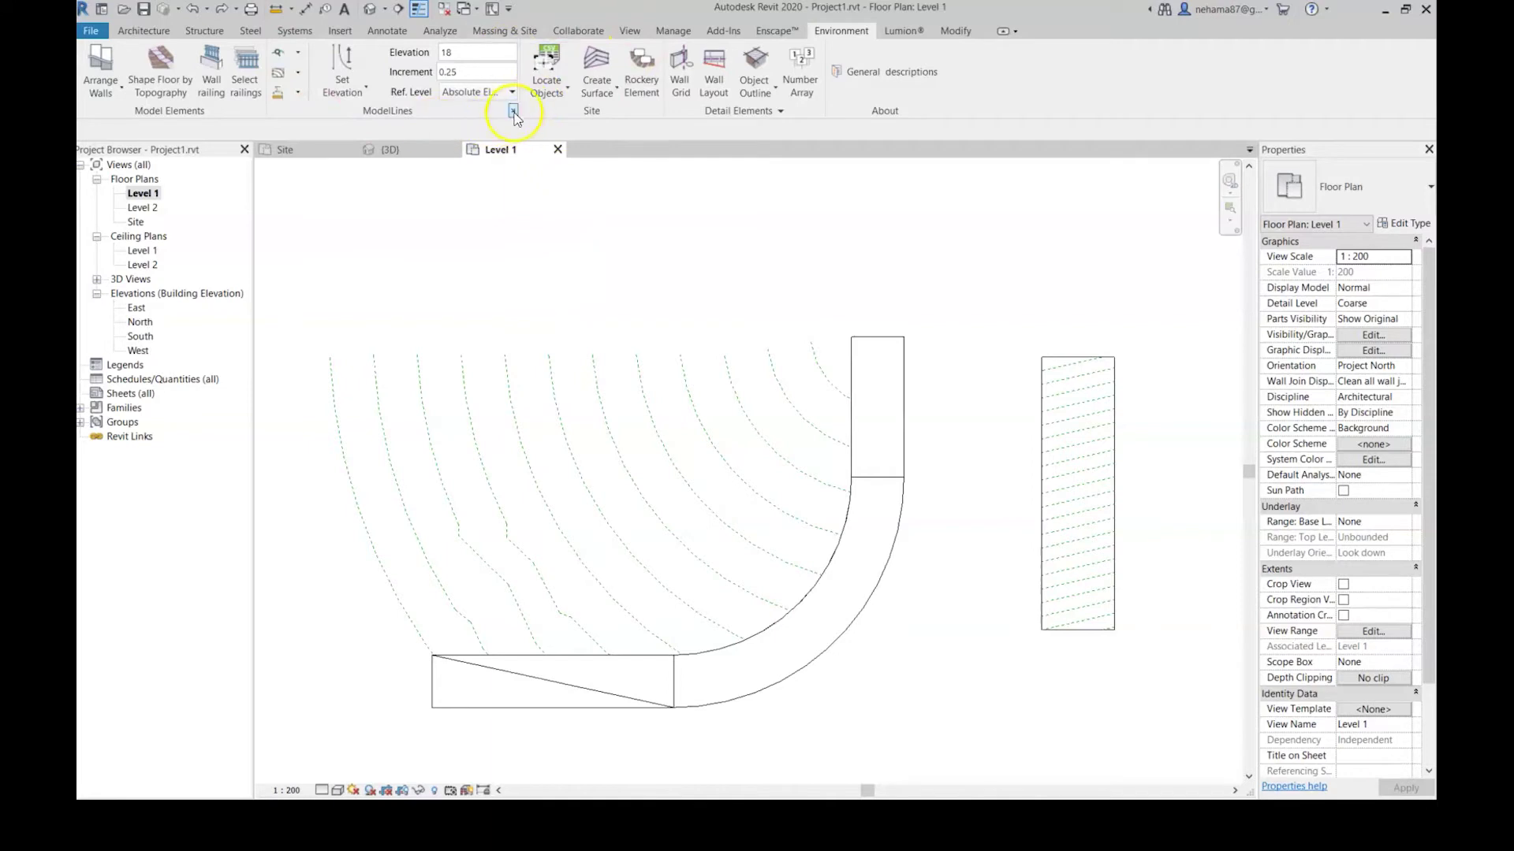
- Use Check Elevation to label the three outer contours 21.5, 21.75 and 22
left_click(516, 113)
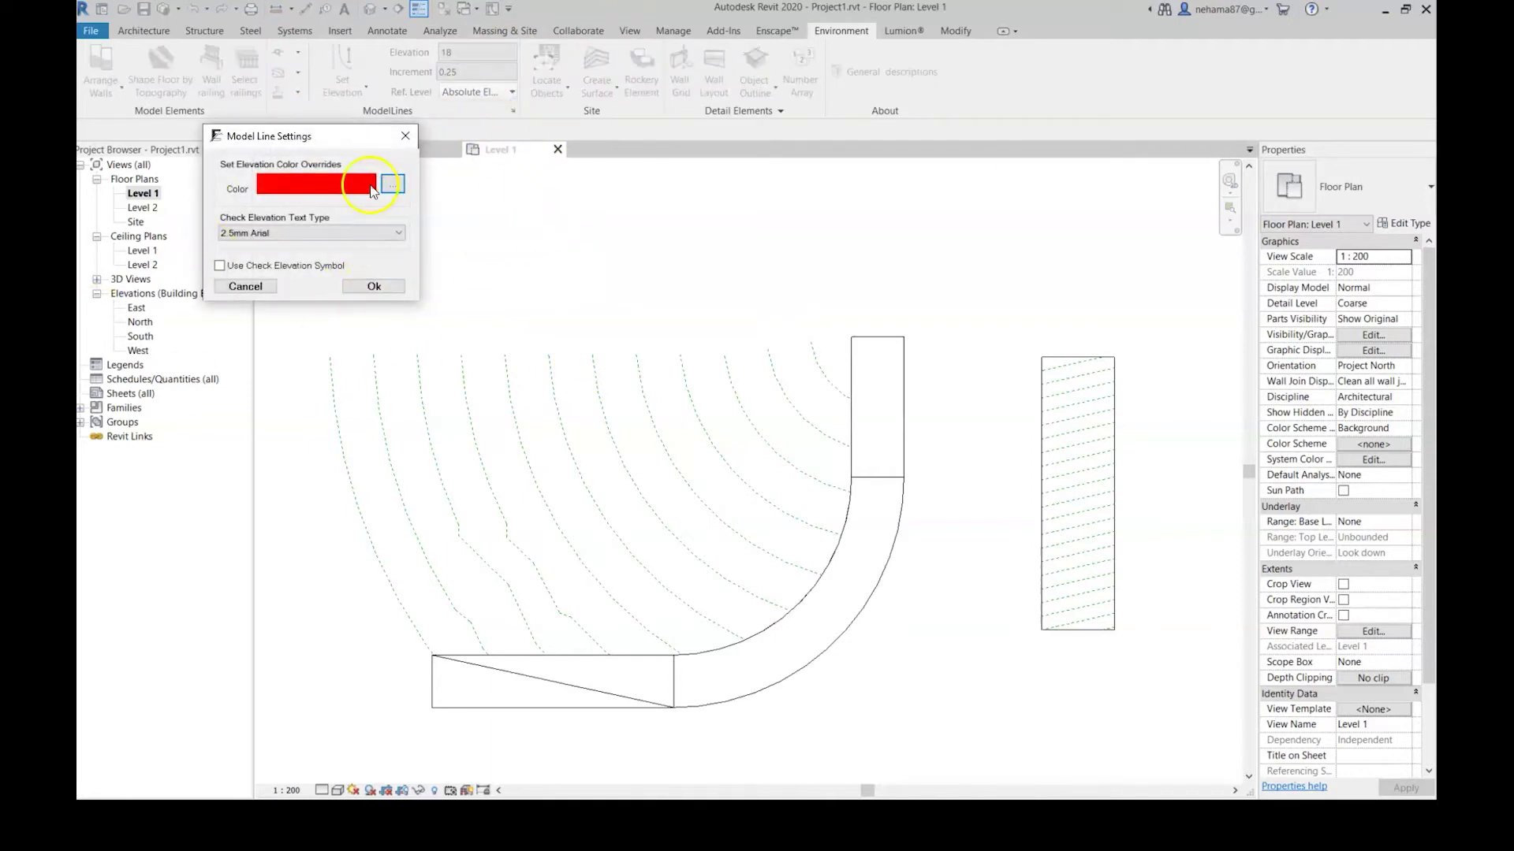
left_click(404, 138)
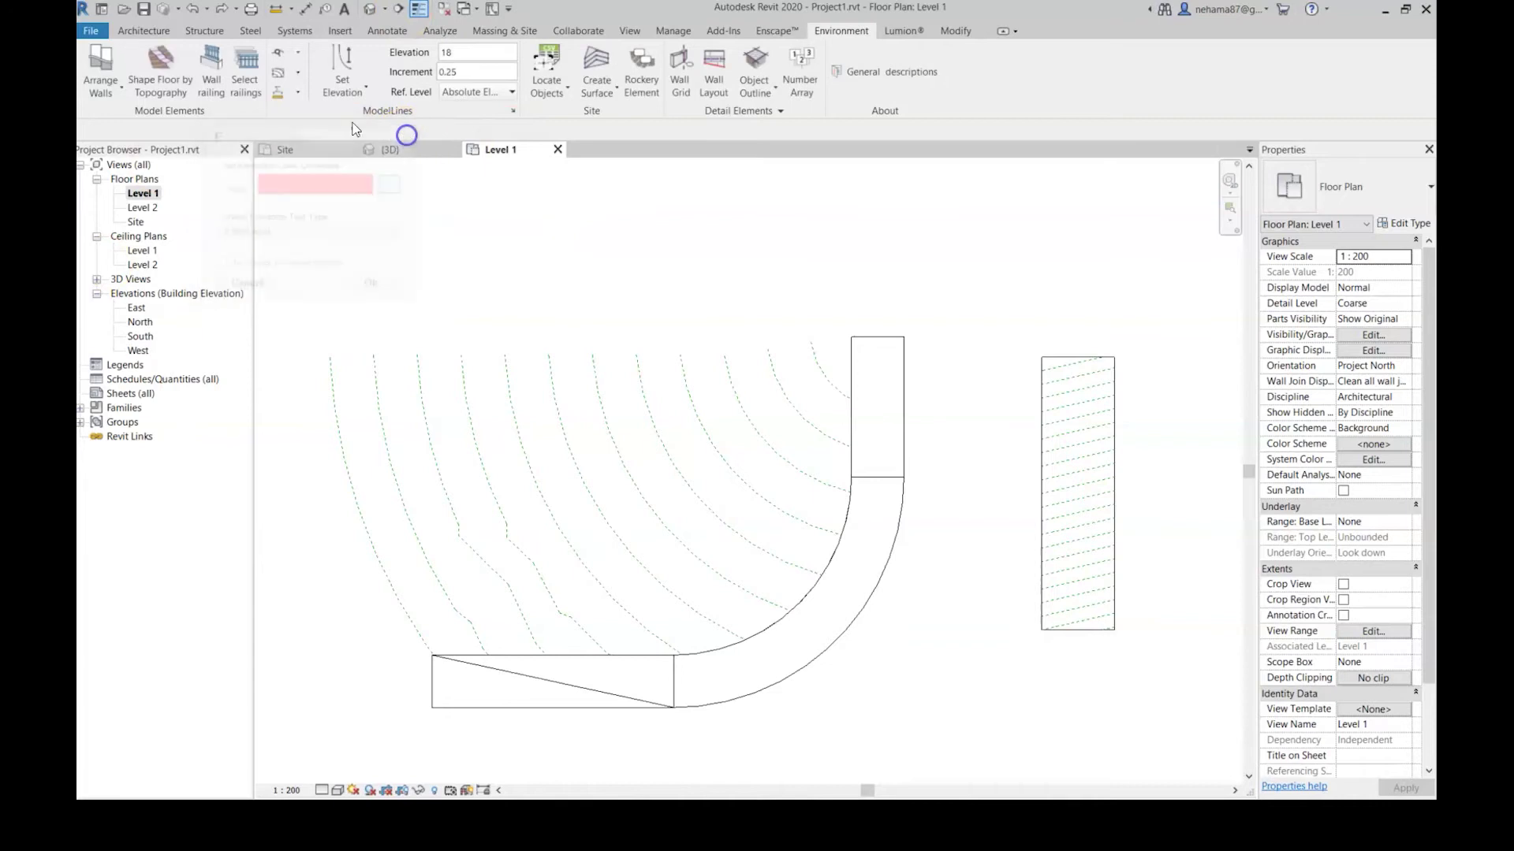
left_click(281, 55)
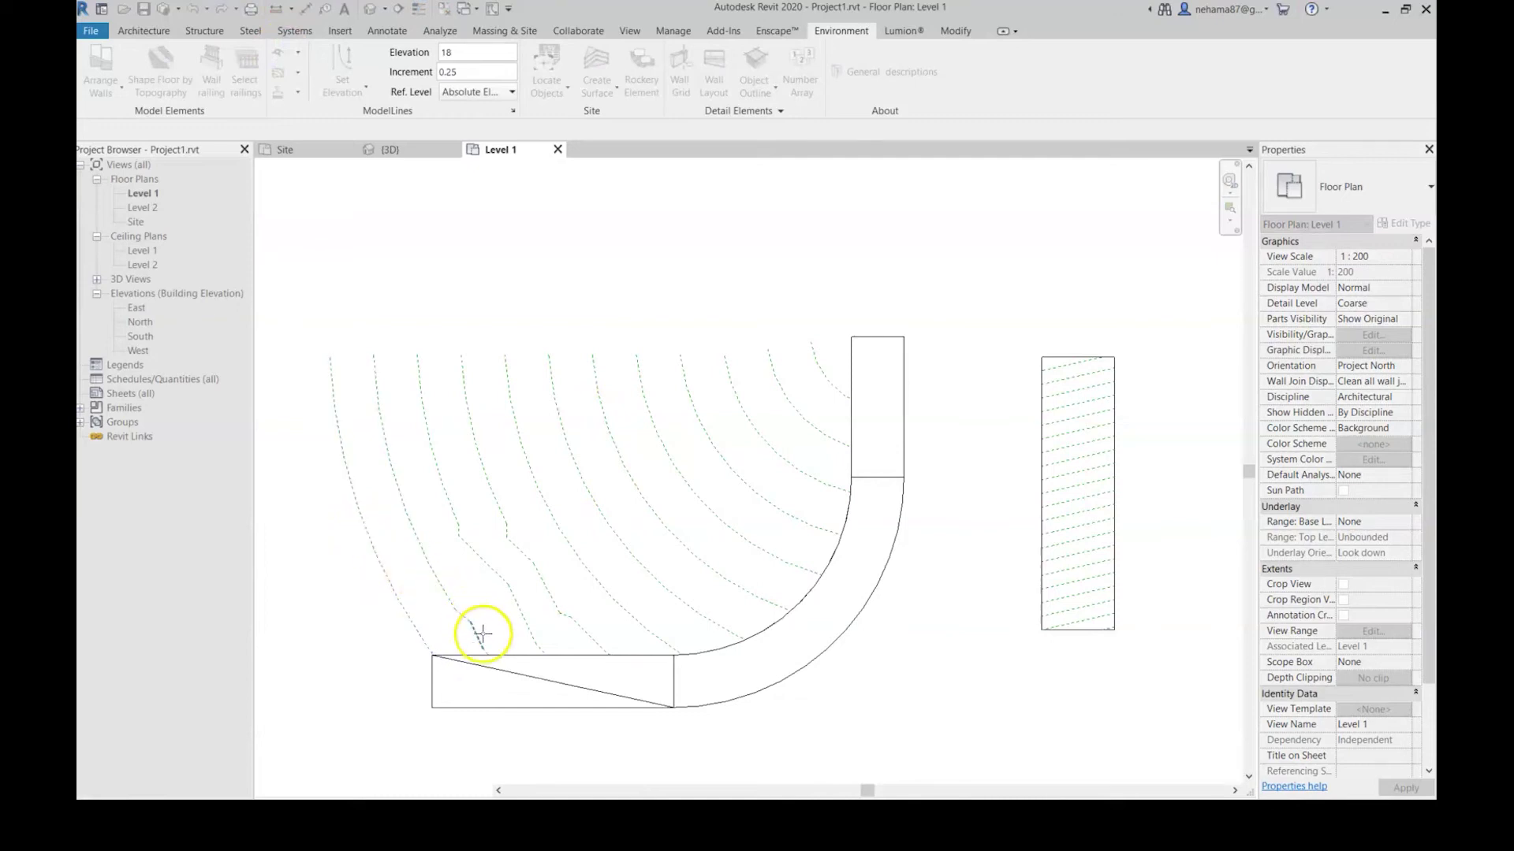
left_click(378, 541)
scroll(370, 556, "up", 6)
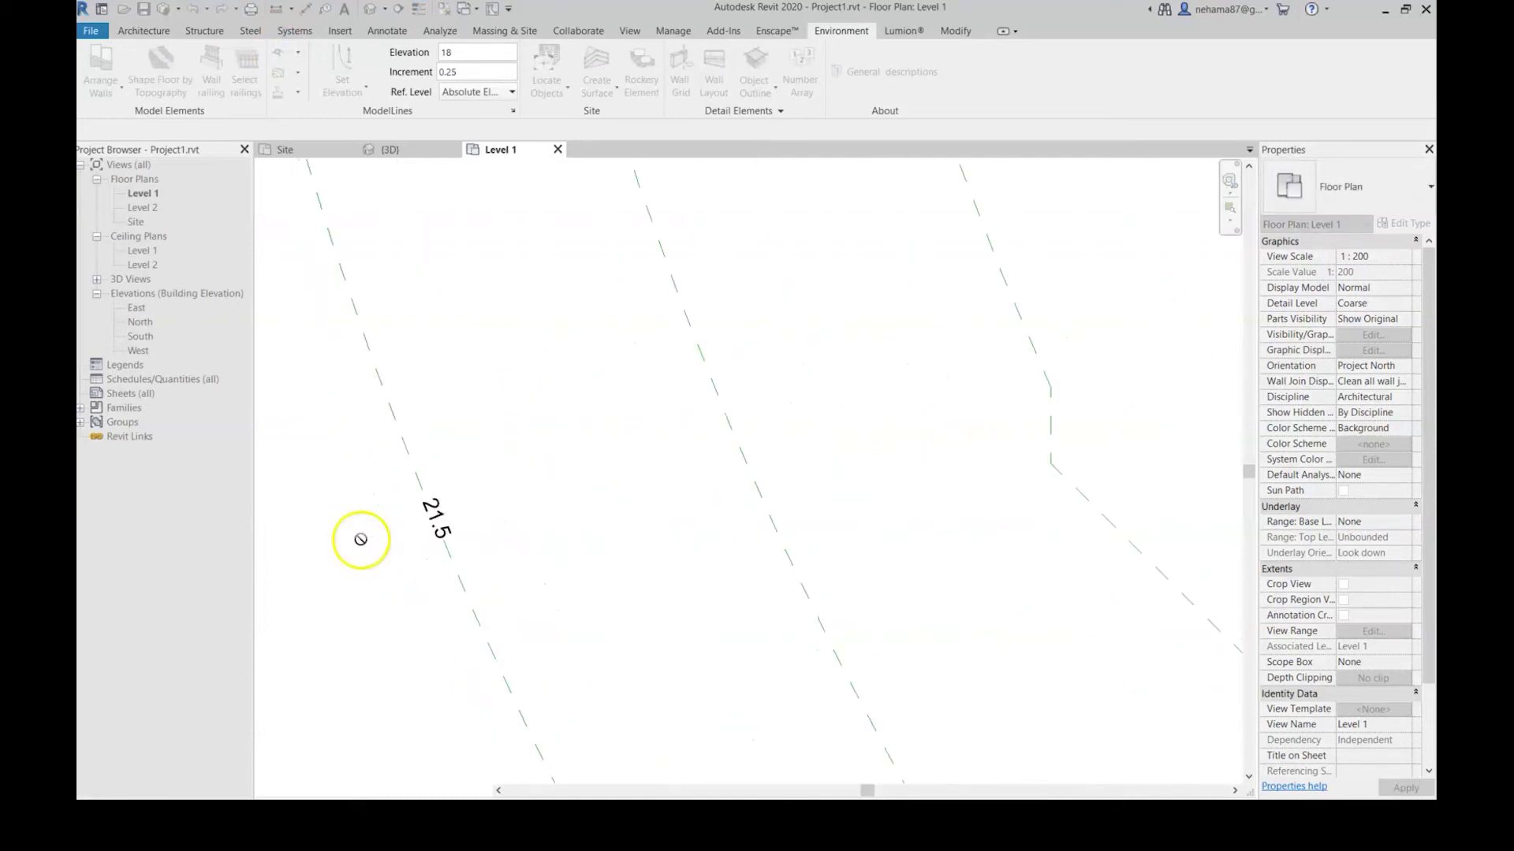
left_click(722, 418)
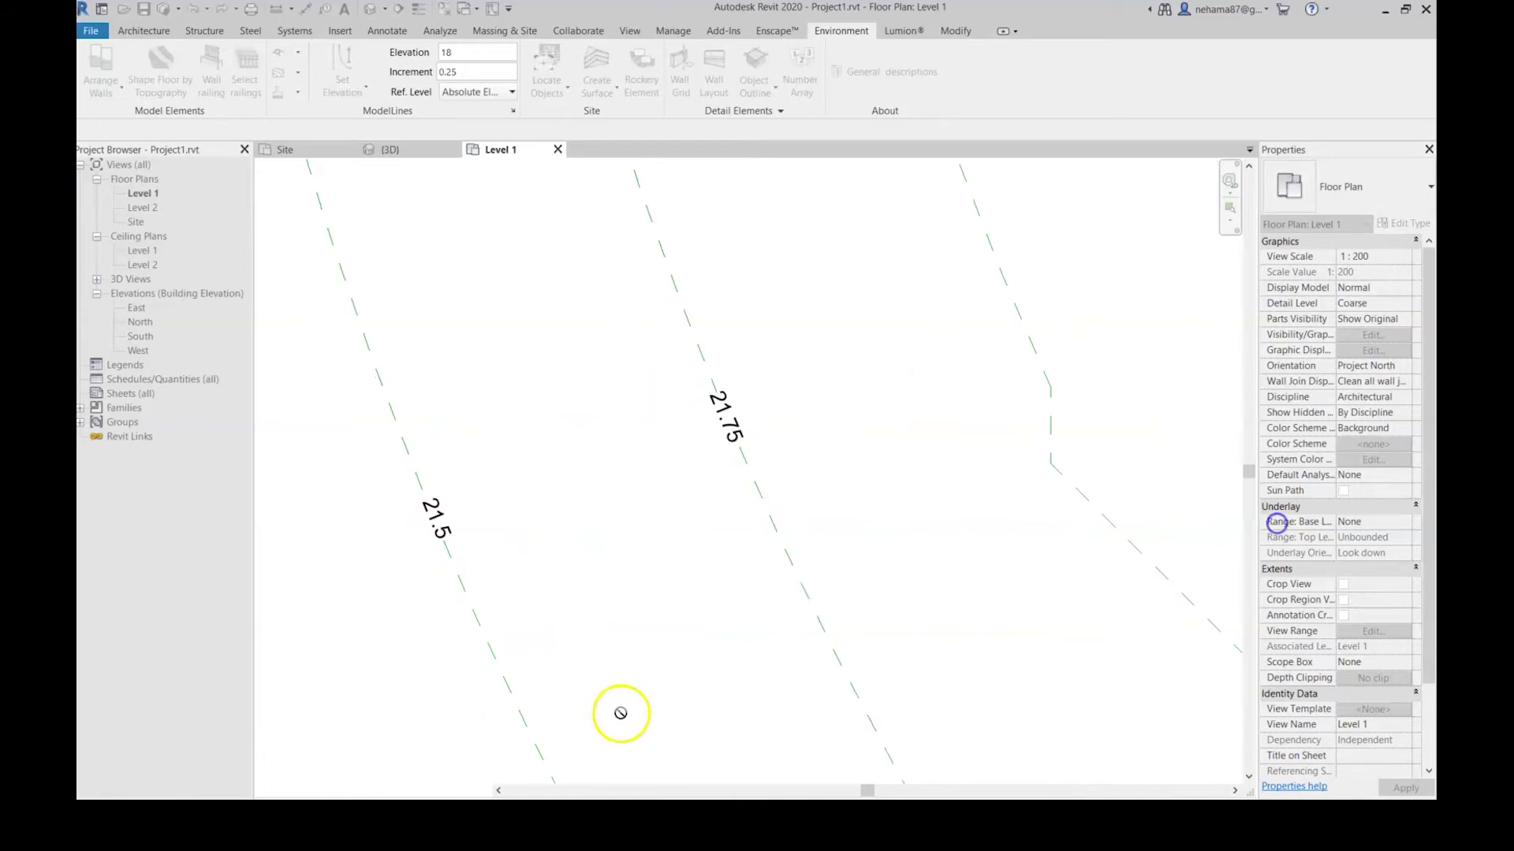
left_click(1015, 312)
scroll(676, 635, "down", 5)
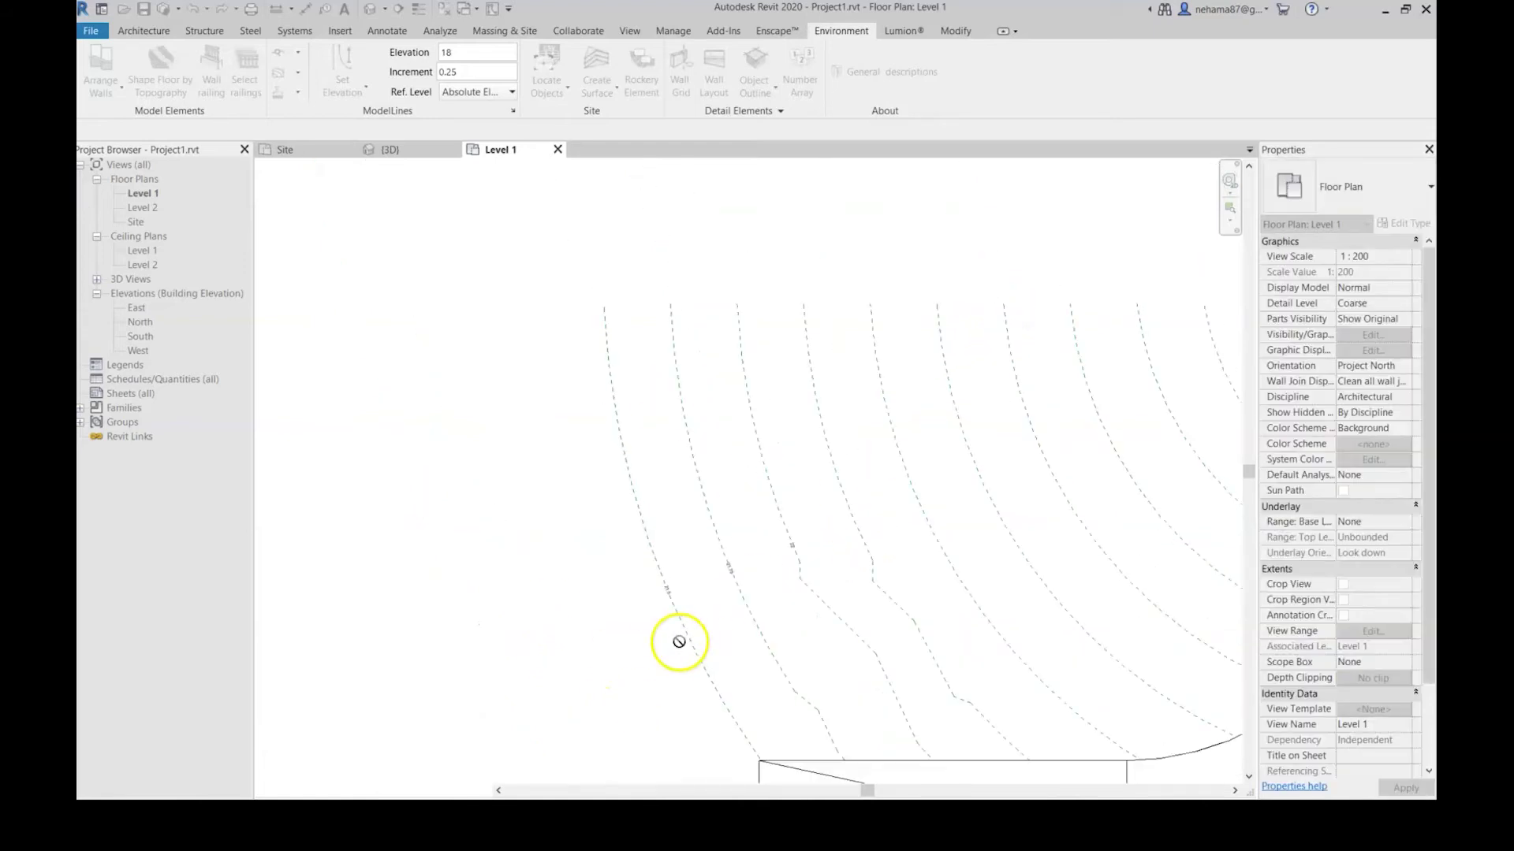
left_click(551, 446)
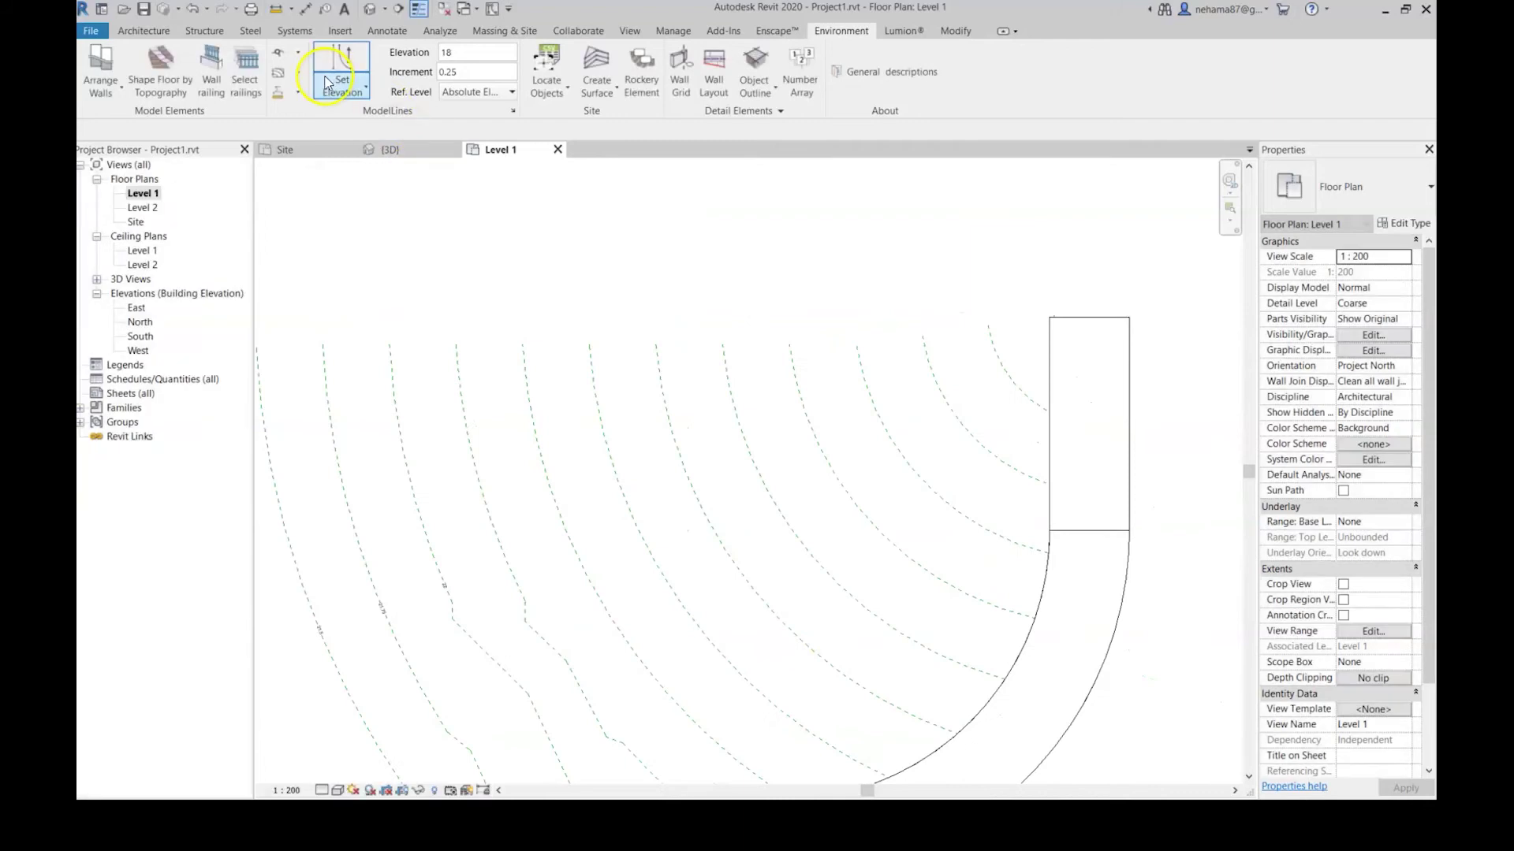
- Label contours 22.25 through 23.25 with Check Elevation by Crossing along one line
left_click(299, 51)
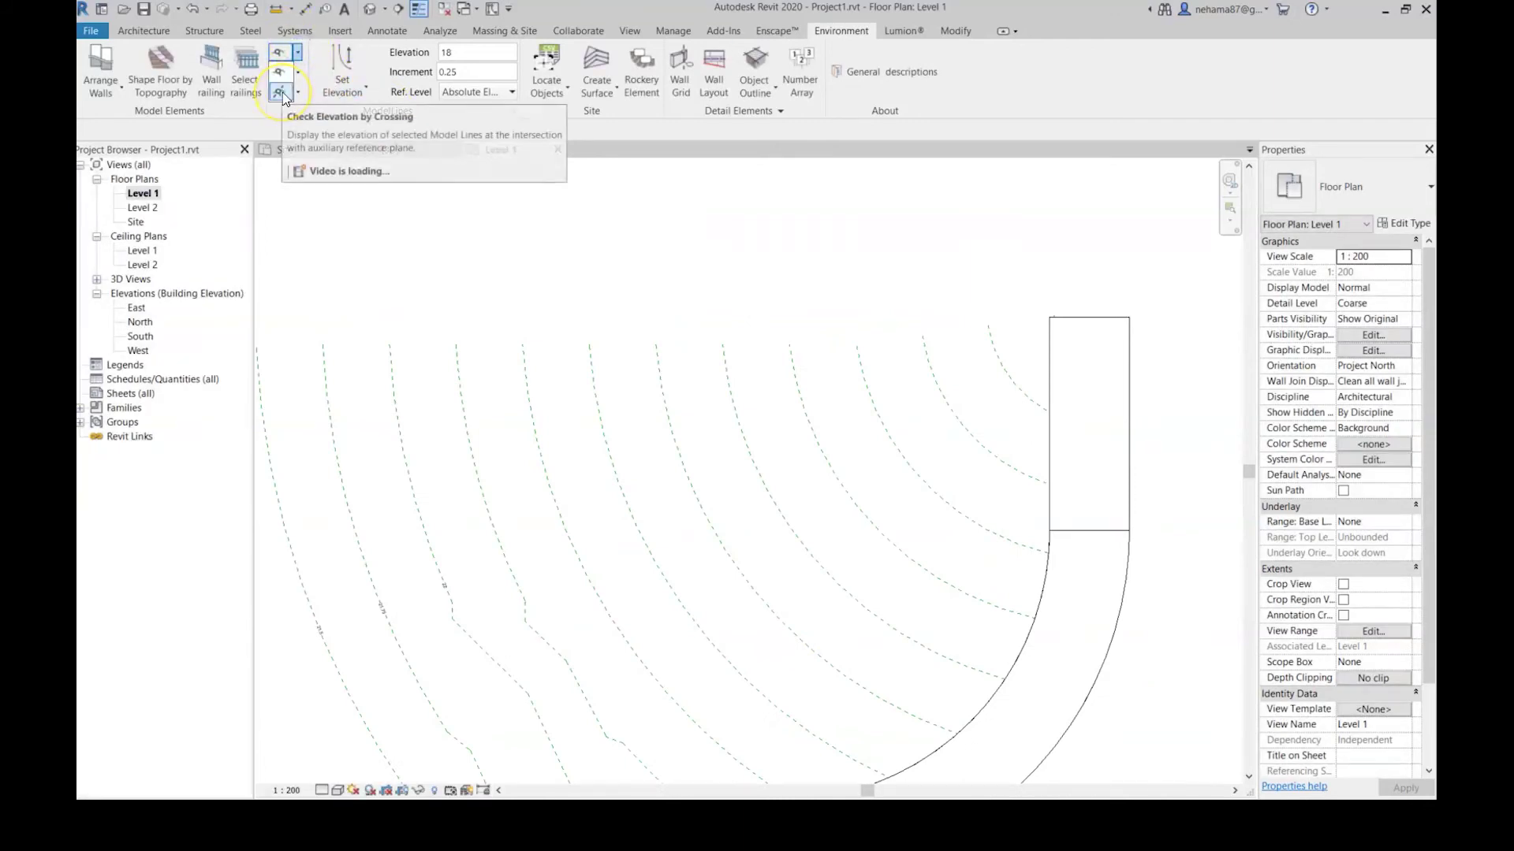
left_click(283, 94)
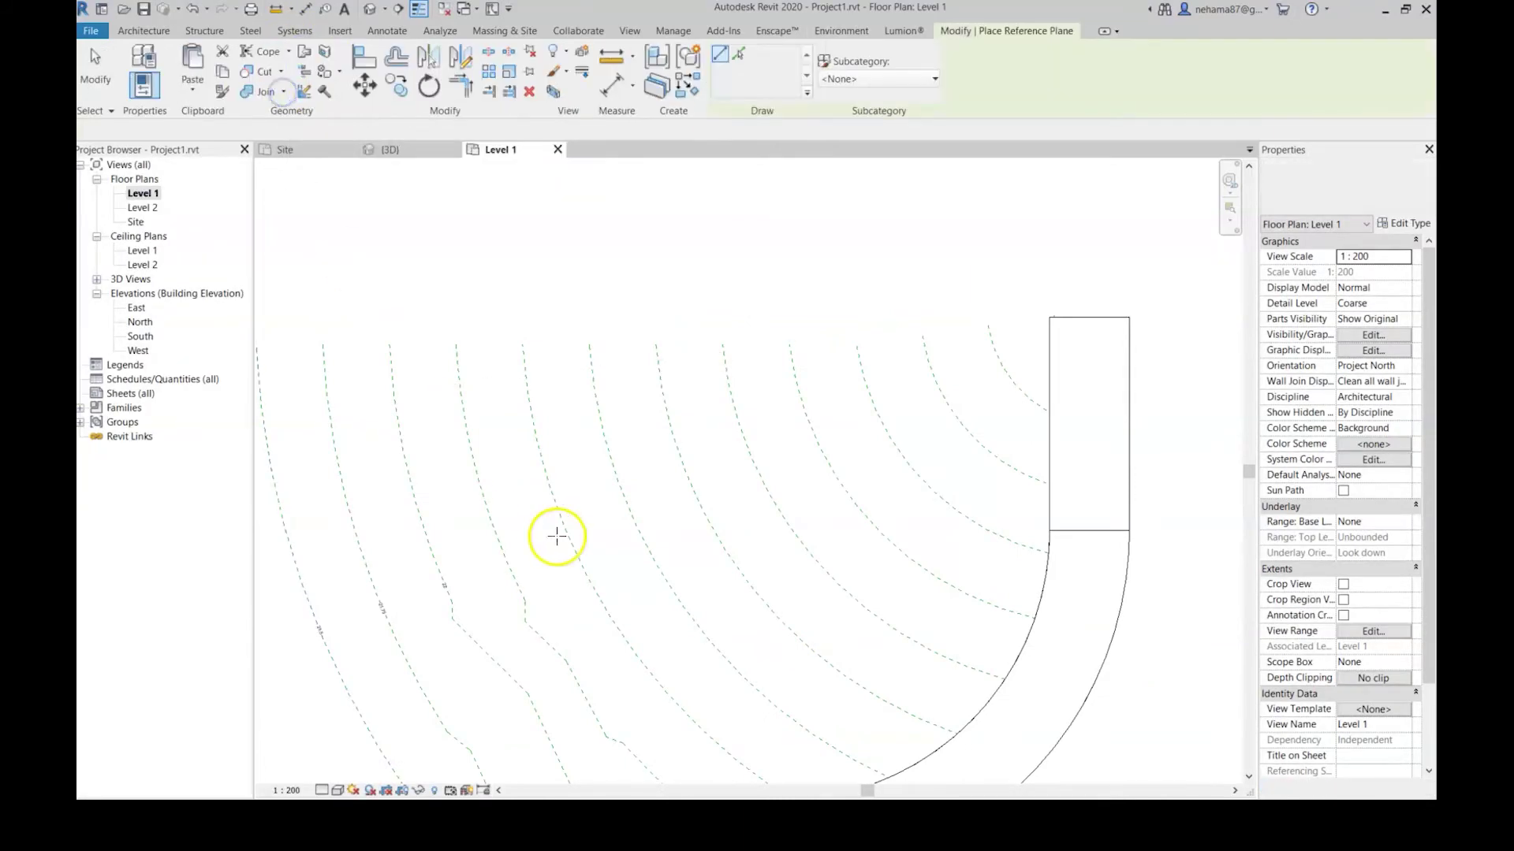
left_click(480, 577)
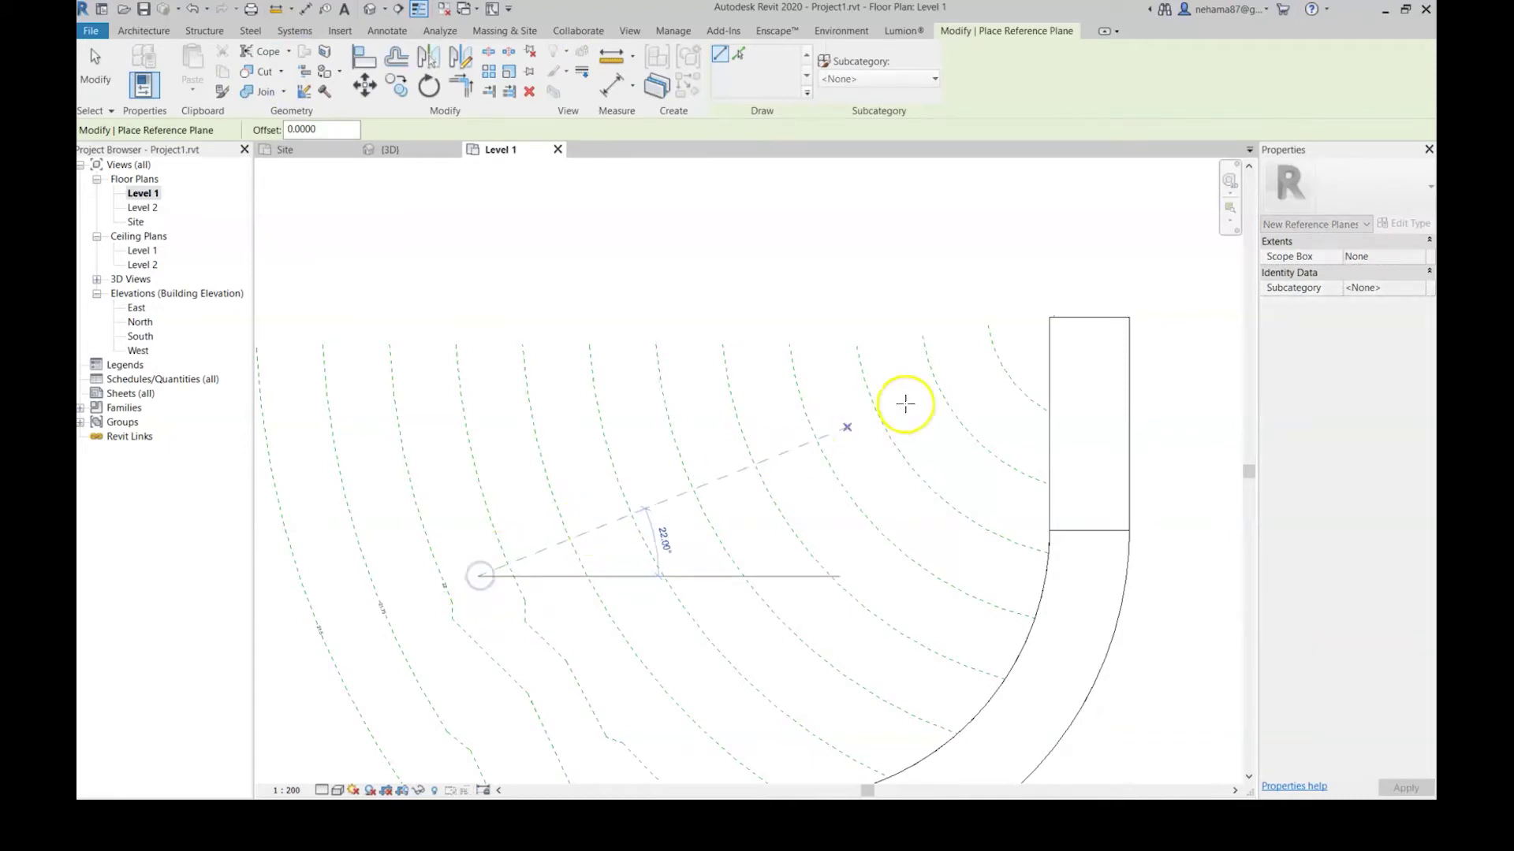
left_click(1038, 360)
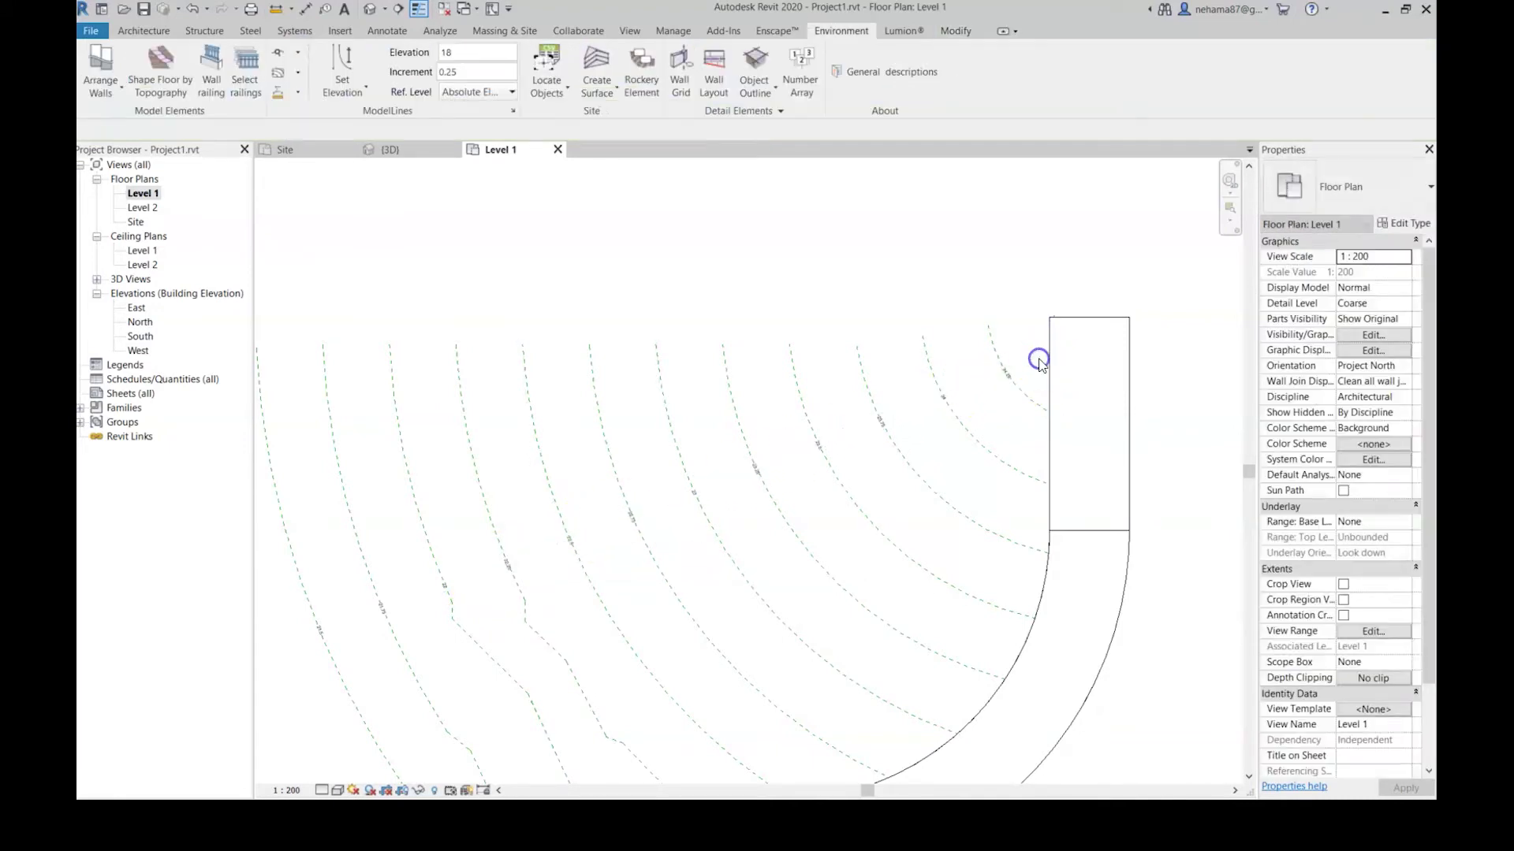
scroll(599, 551, "up", 5)
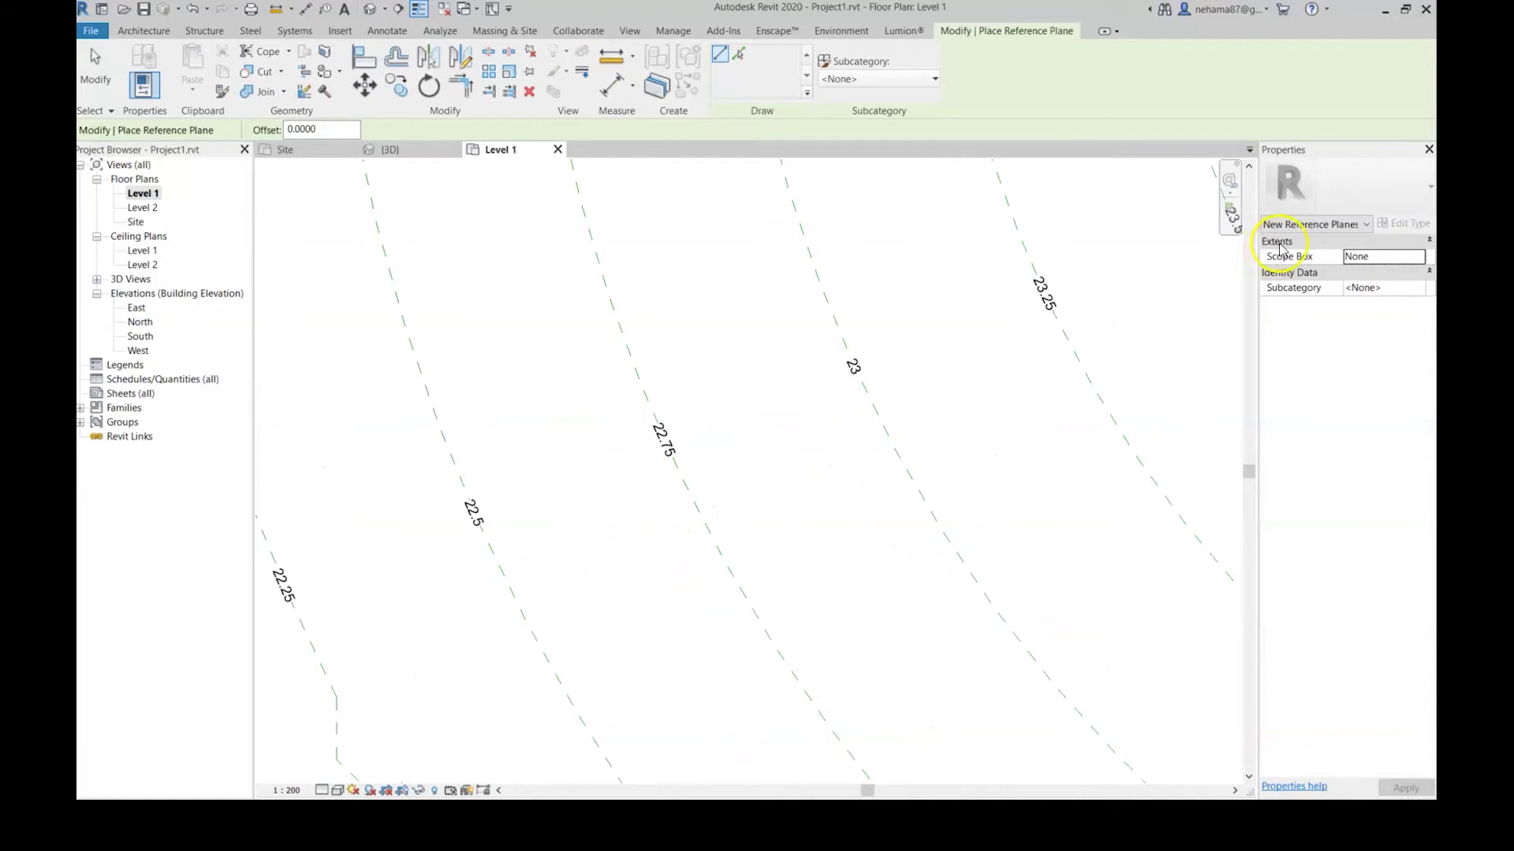
- Edit the Level 1 contour label from 23 to 18
key("Escape")
key("Escape")
scroll(875, 390, "up", 5)
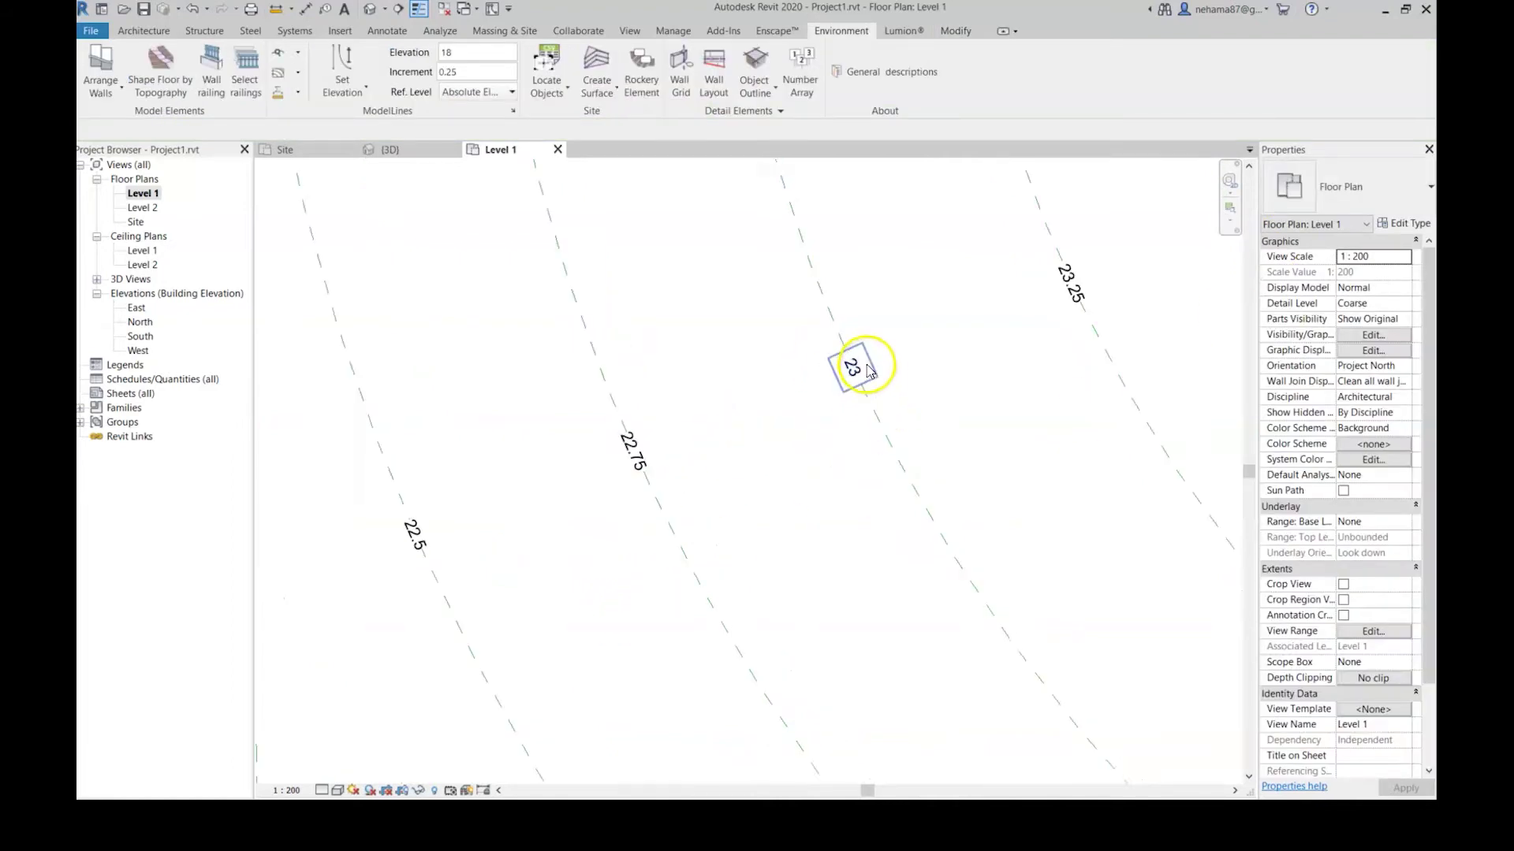
double_click(857, 381)
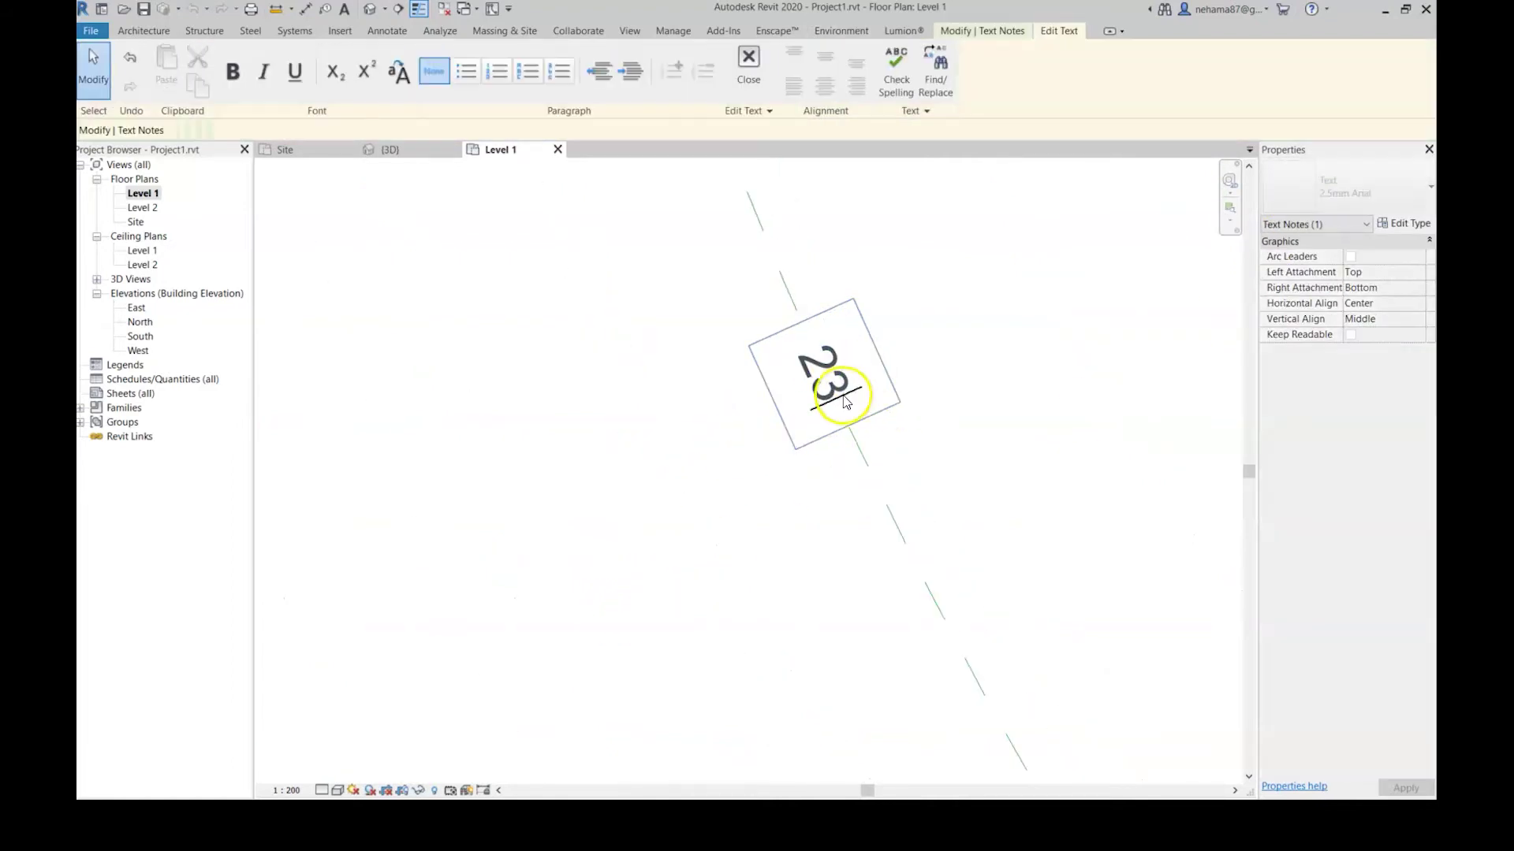
left_click_drag(846, 402, 824, 337)
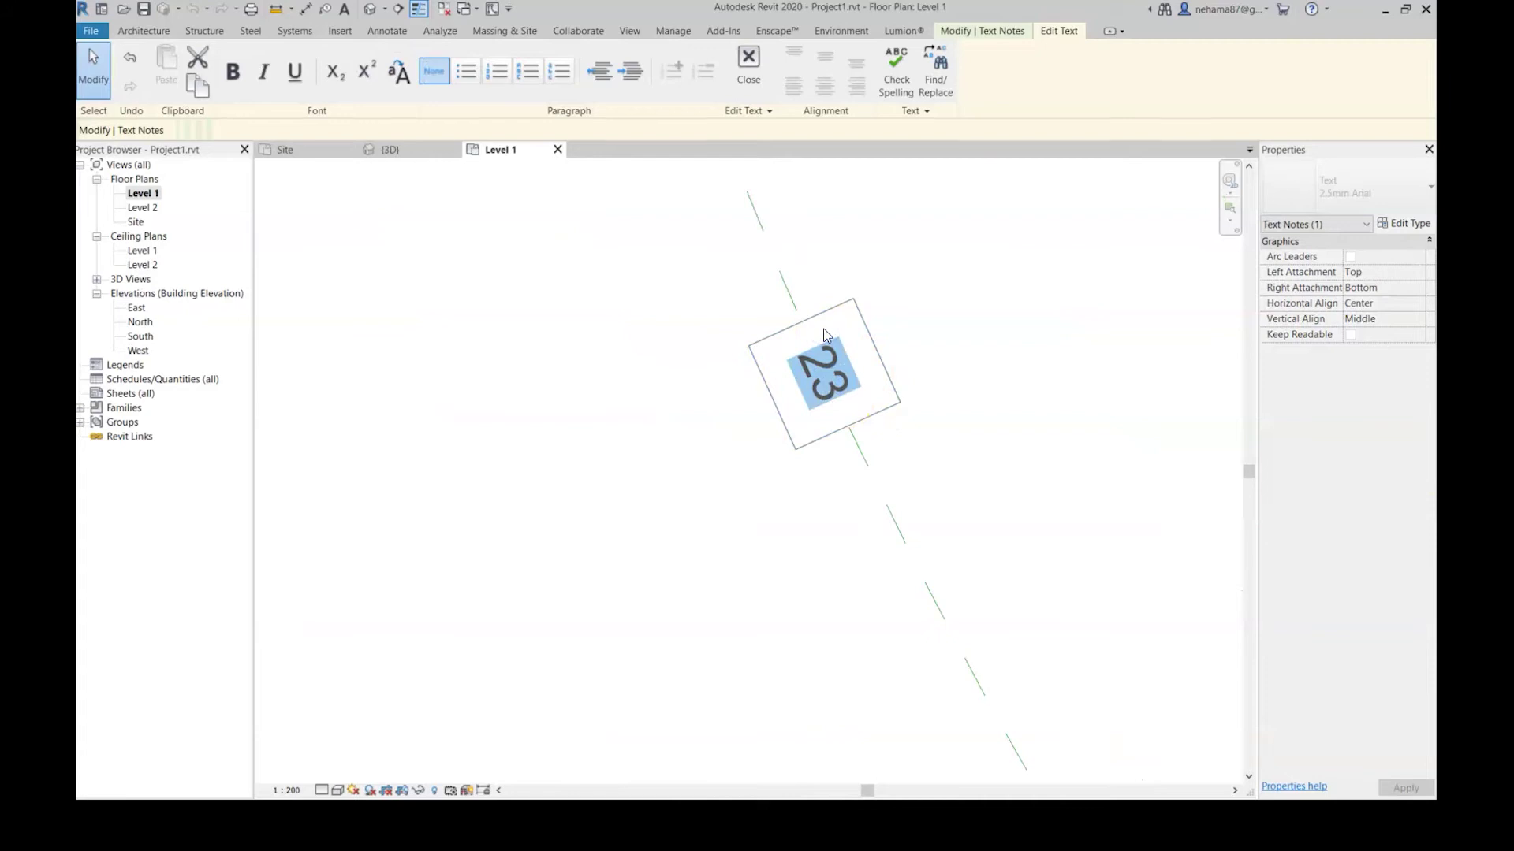
type("1")
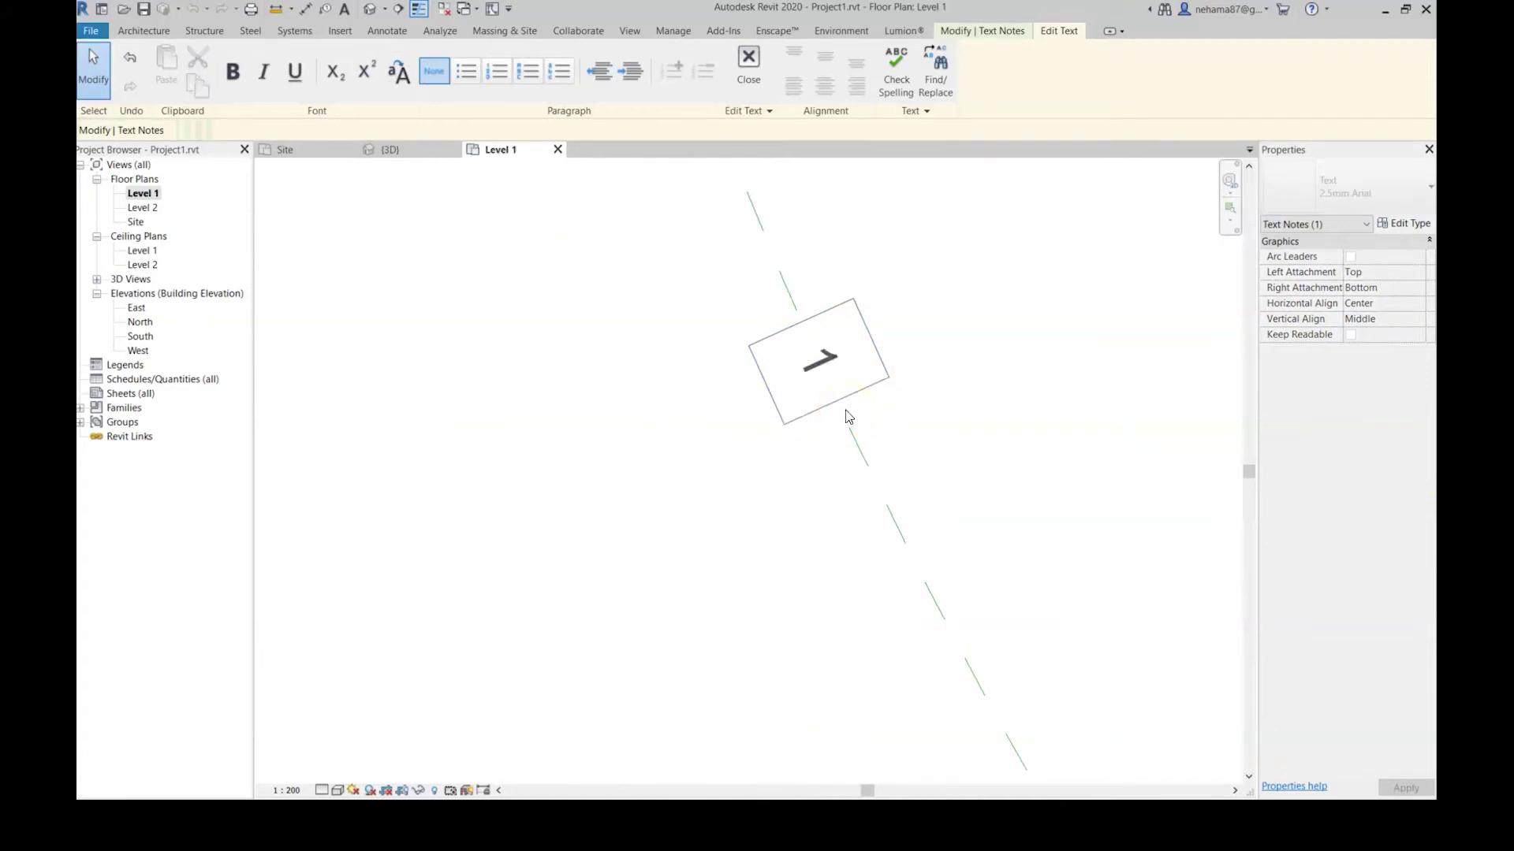
type("8")
left_click(636, 599)
scroll(635, 599, "down", 5)
key("Escape")
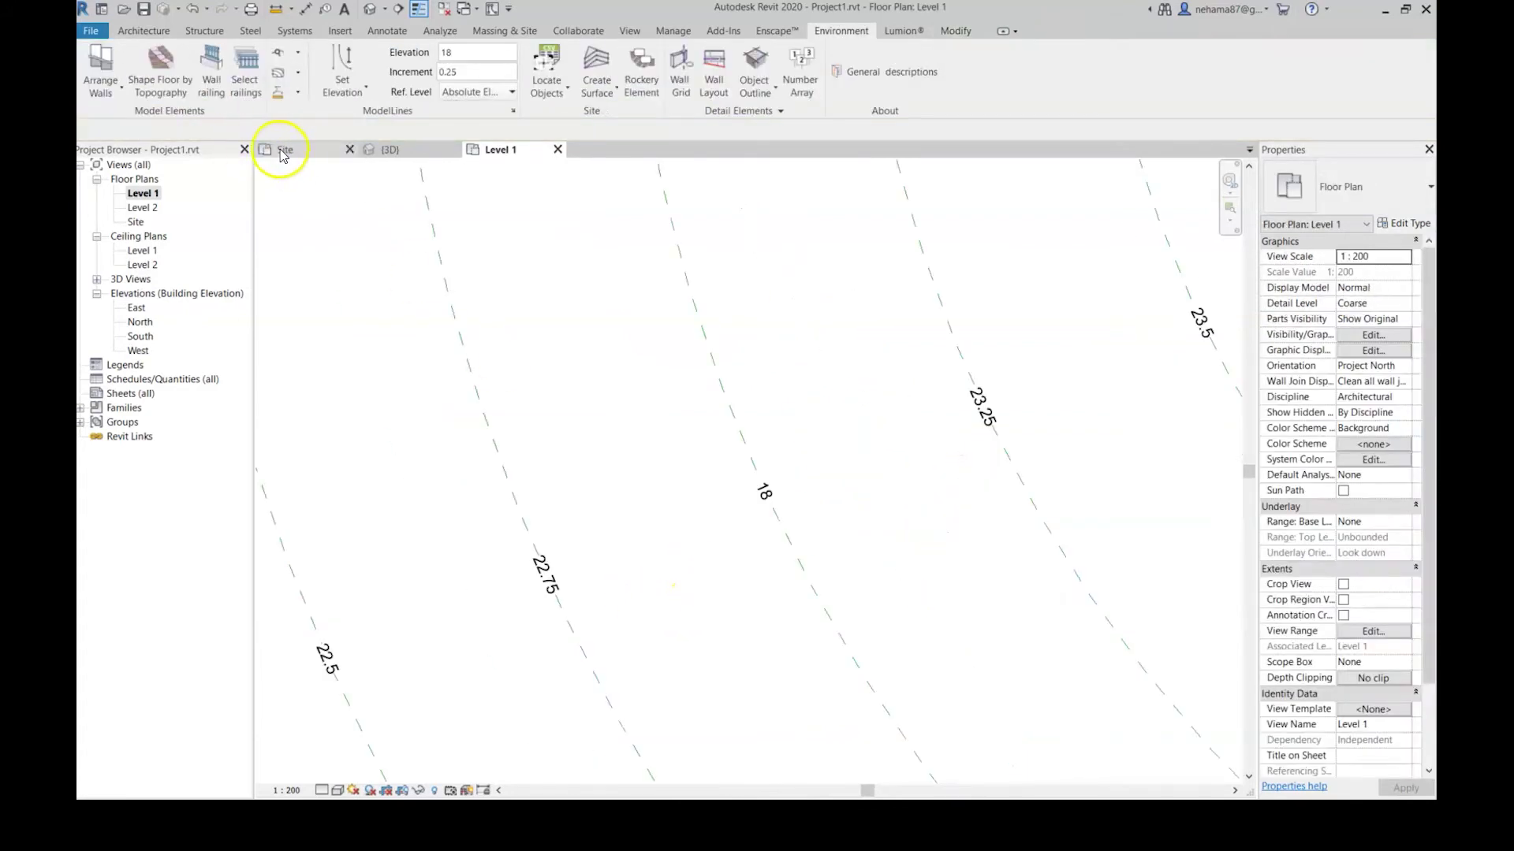
- Inspect the road and contours in 3D, then return to the Site plan
left_click(282, 152)
scroll(523, 422, "up", 3)
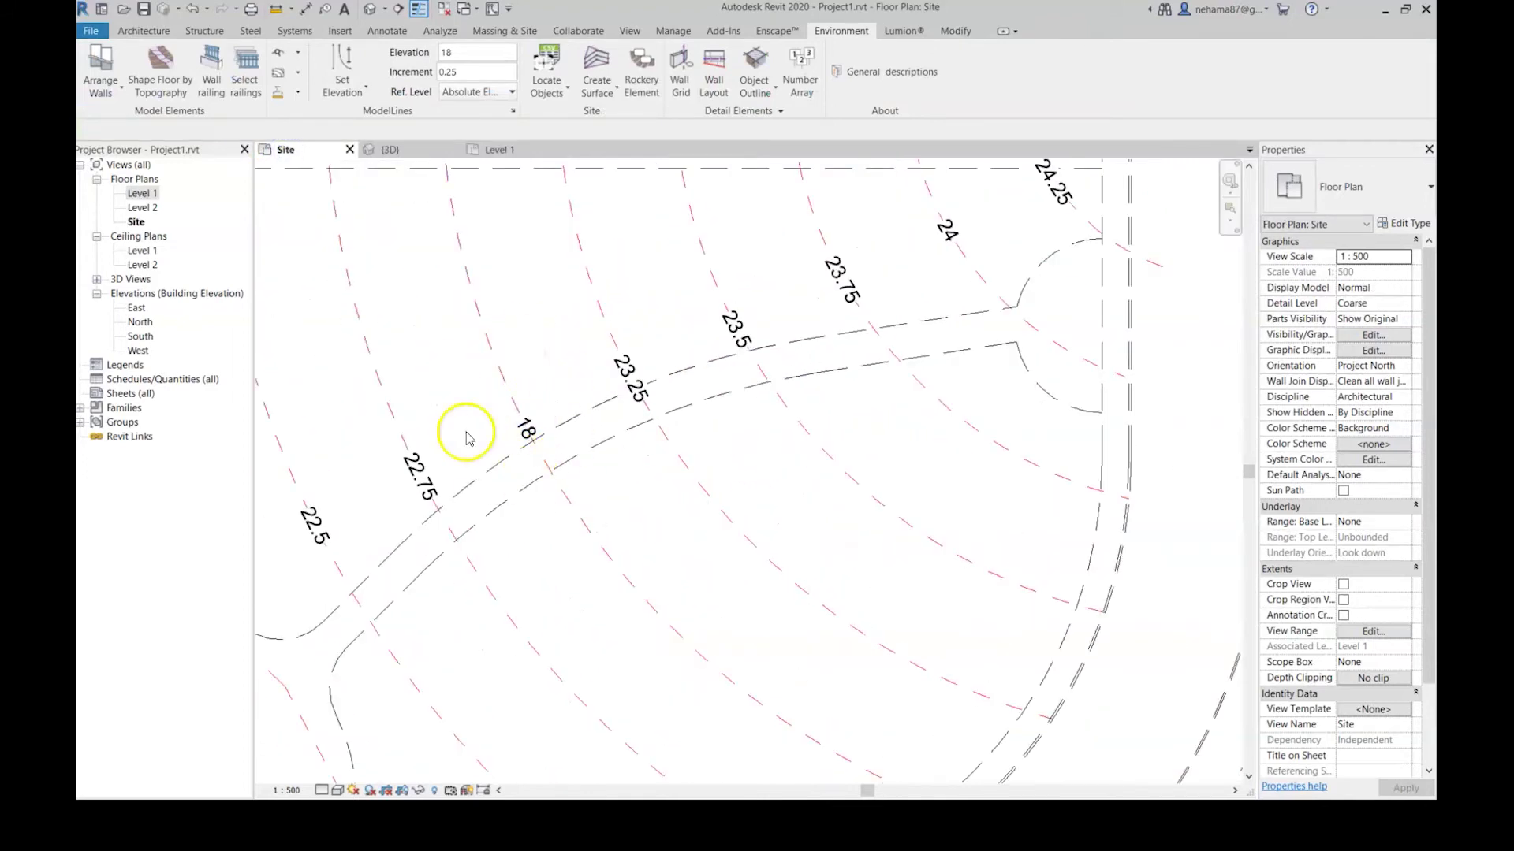
left_click(392, 149)
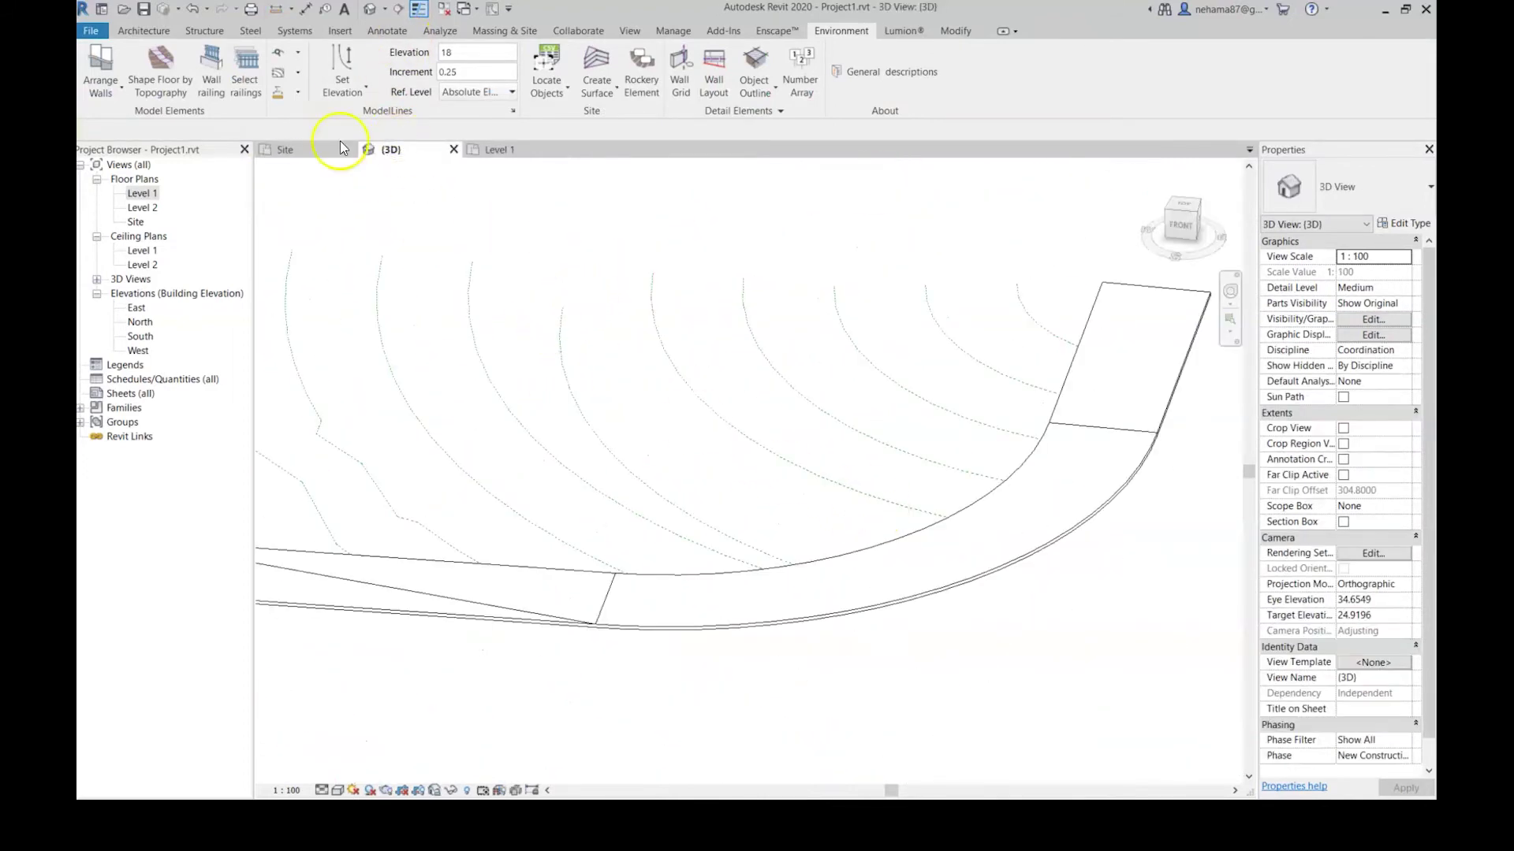
left_click(314, 152)
scroll(811, 433, "down", 5)
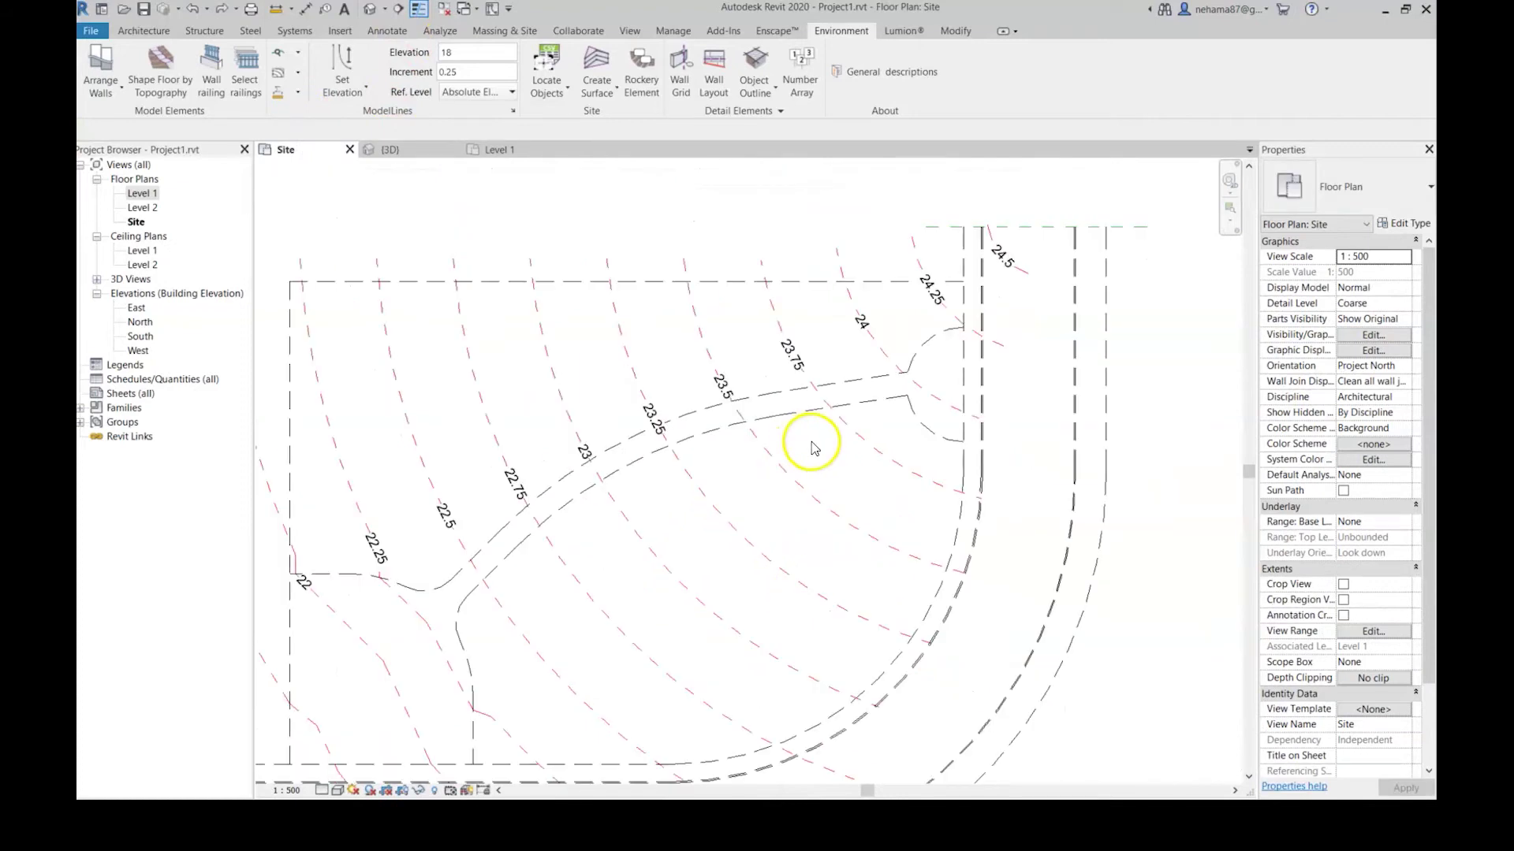
scroll(946, 597, "up", 2)
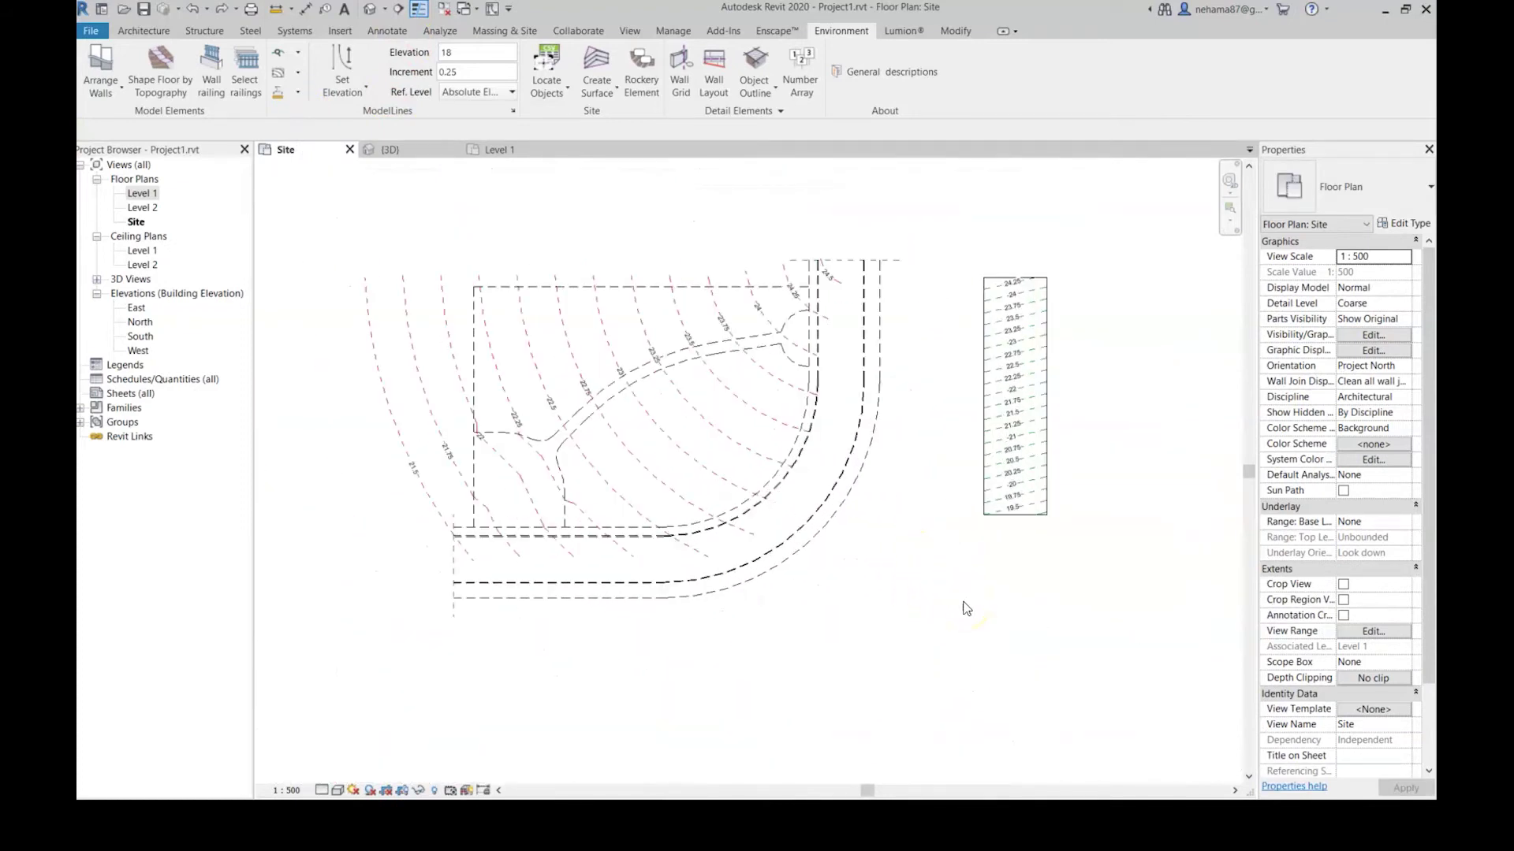
- Reveal hidden elements, unhide the hidden road floor in the Site plan, then turn reveal off
left_click(434, 790)
left_click(779, 505)
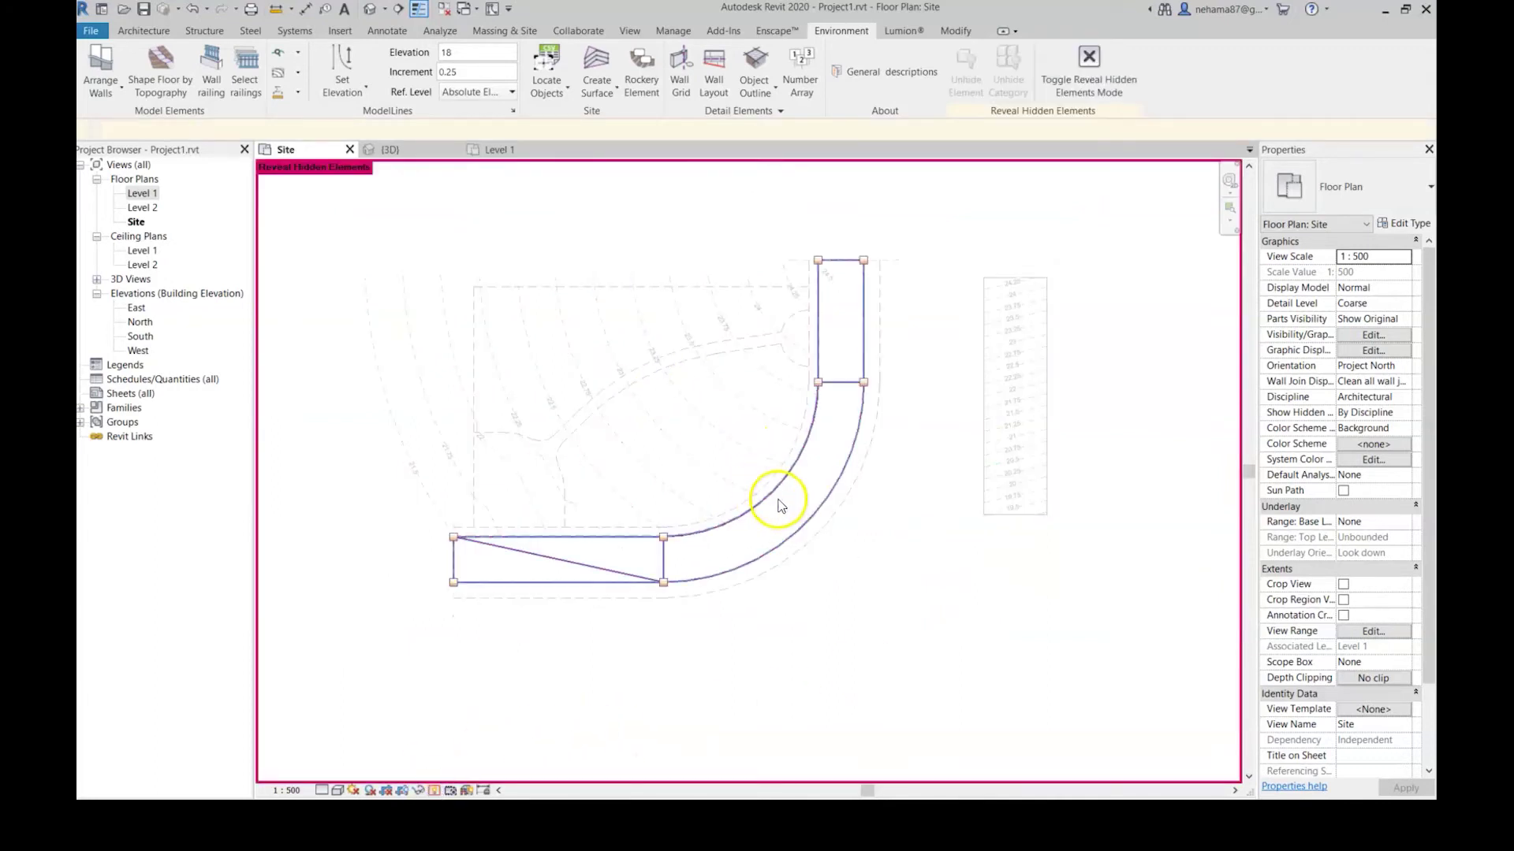
left_click(778, 517)
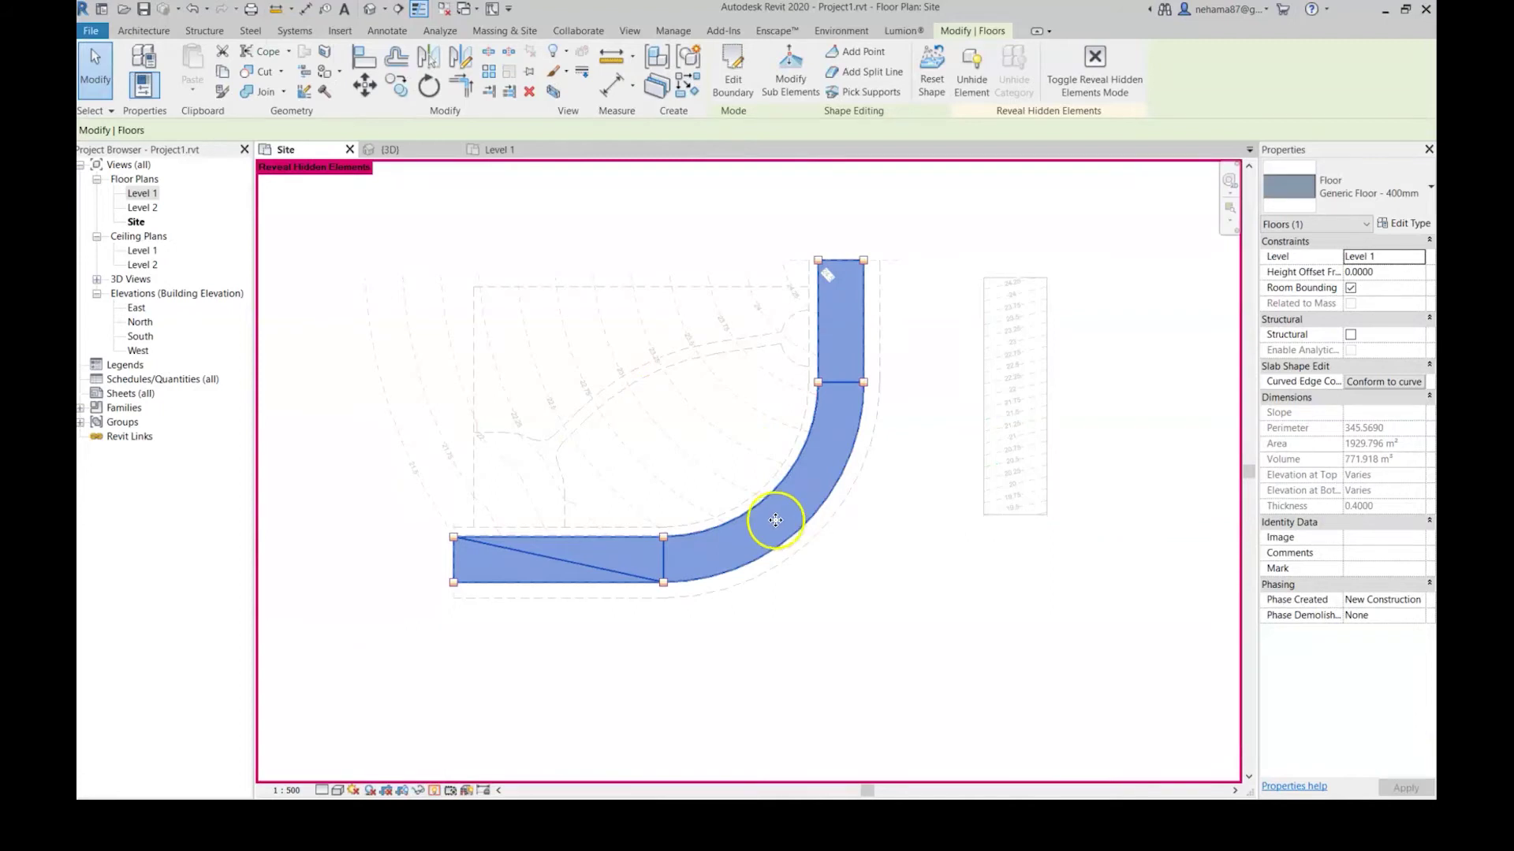
right_click(771, 520)
mouse_move(898, 275)
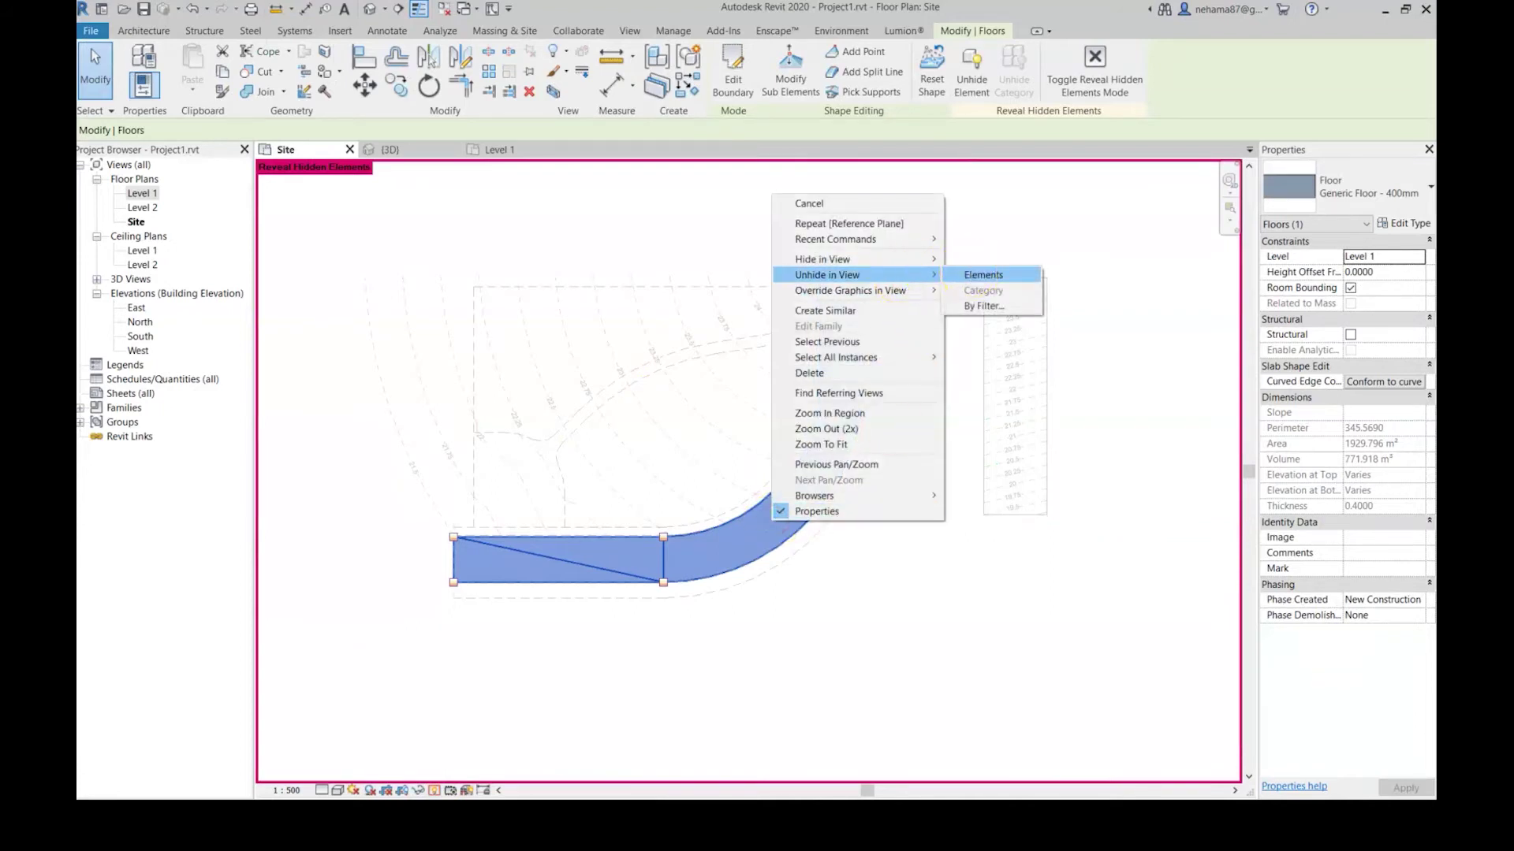
left_click(970, 270)
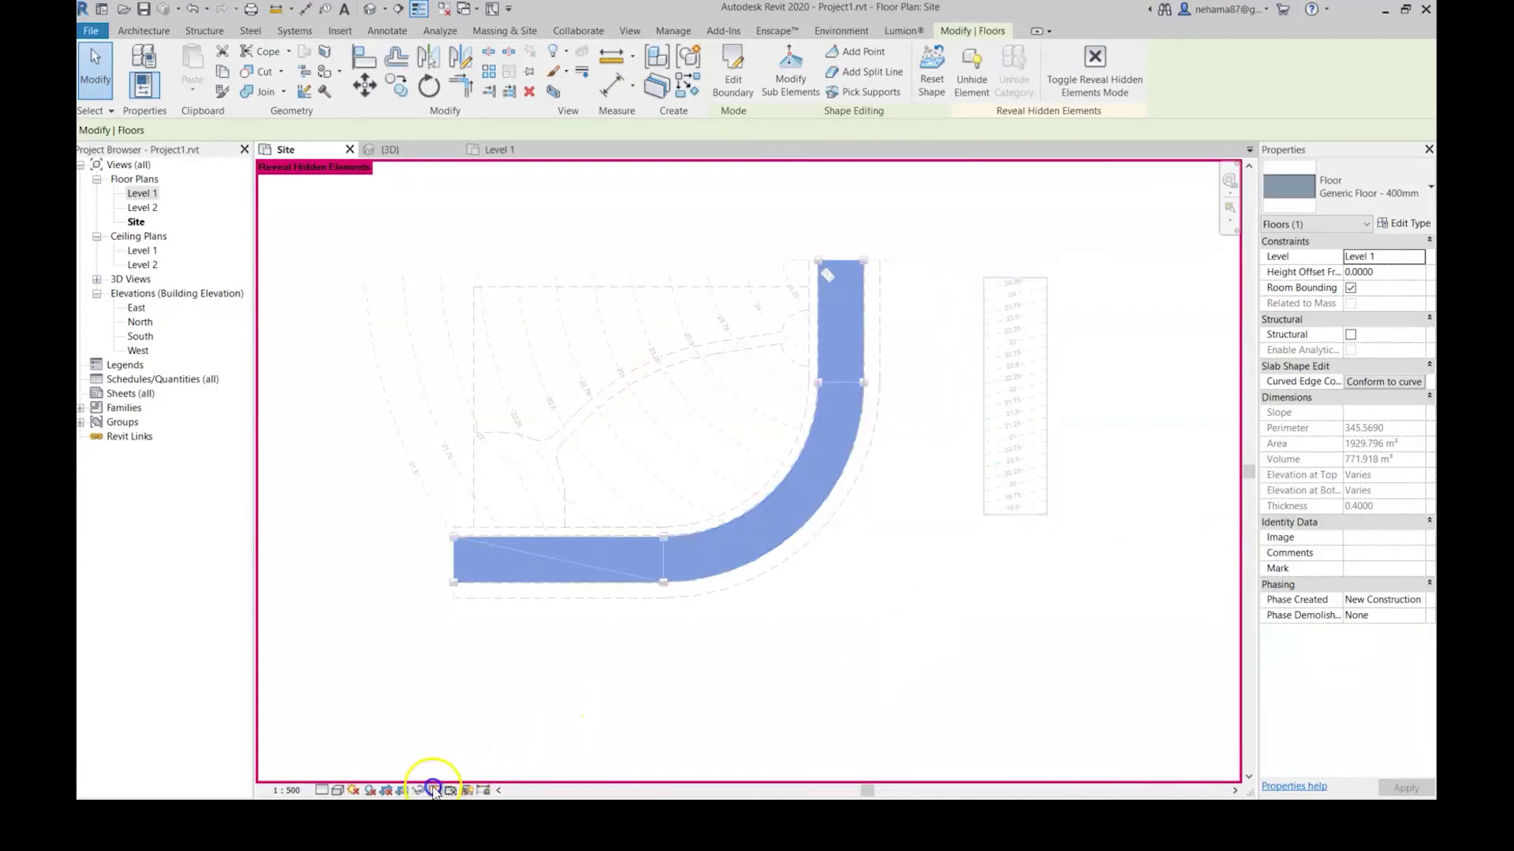
left_click(432, 789)
- Select the road floor, centre it beside the elevation legend, and briefly enter shape-point editing
scroll(902, 339, "up", 2)
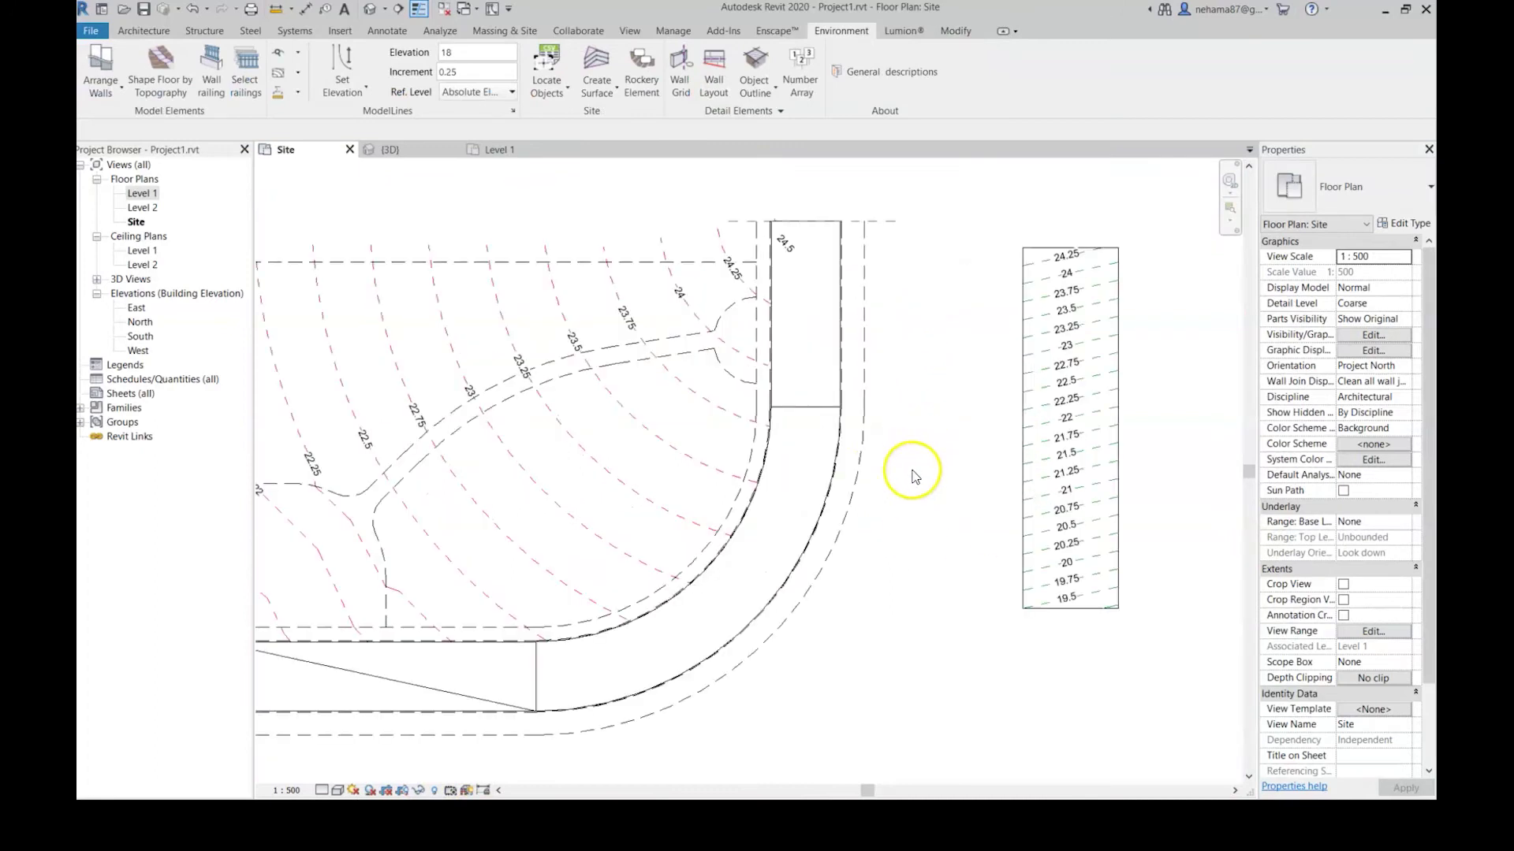
left_click(809, 492)
scroll(912, 557, "down", 1)
scroll(524, 615, "up", 2)
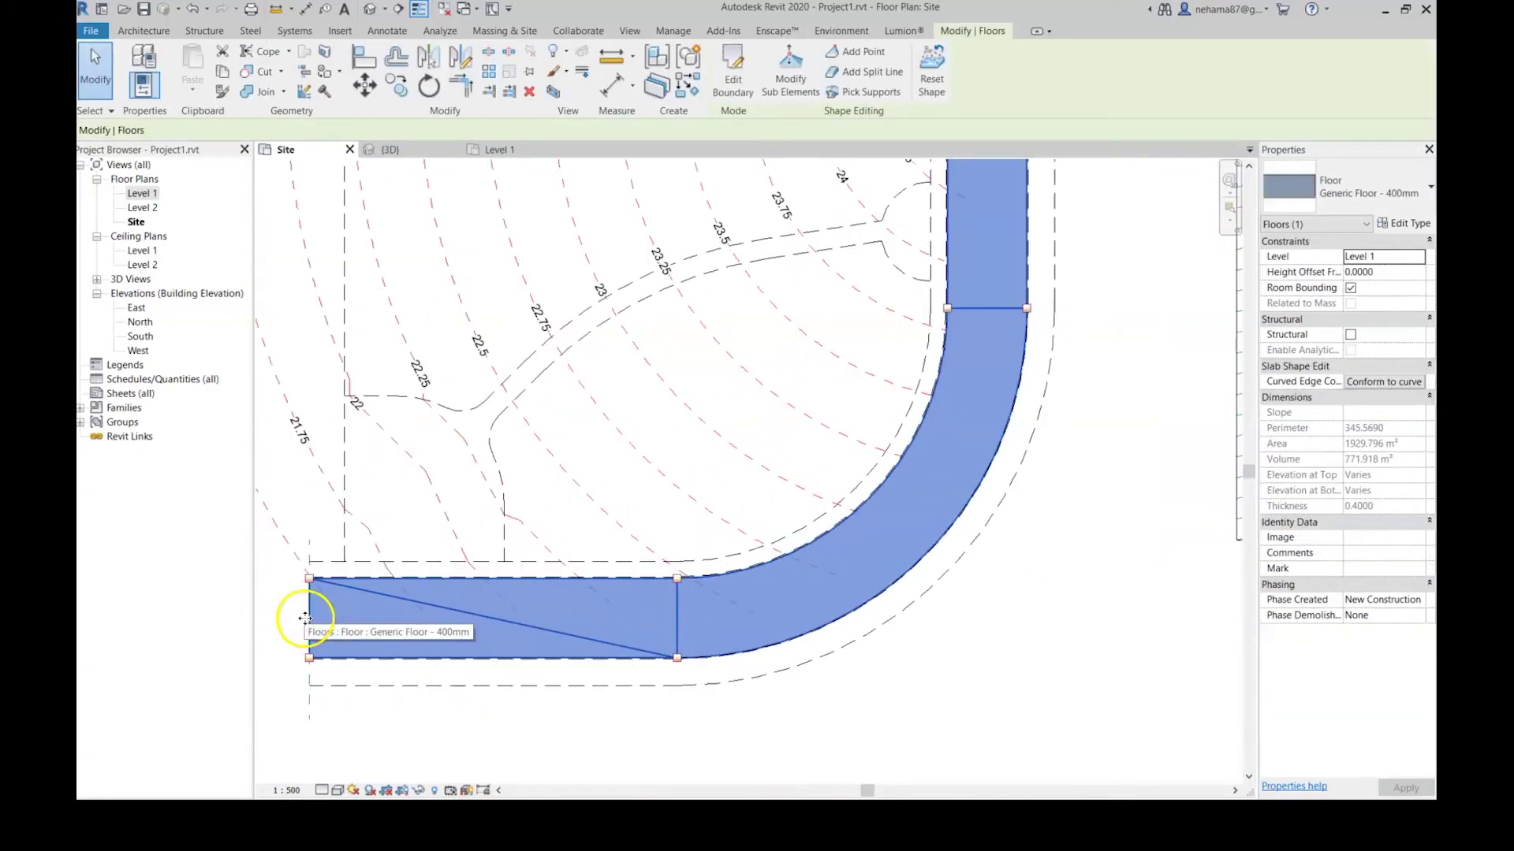
scroll(1031, 338, "down", 2)
middle_click_drag(1031, 338, 936, 487)
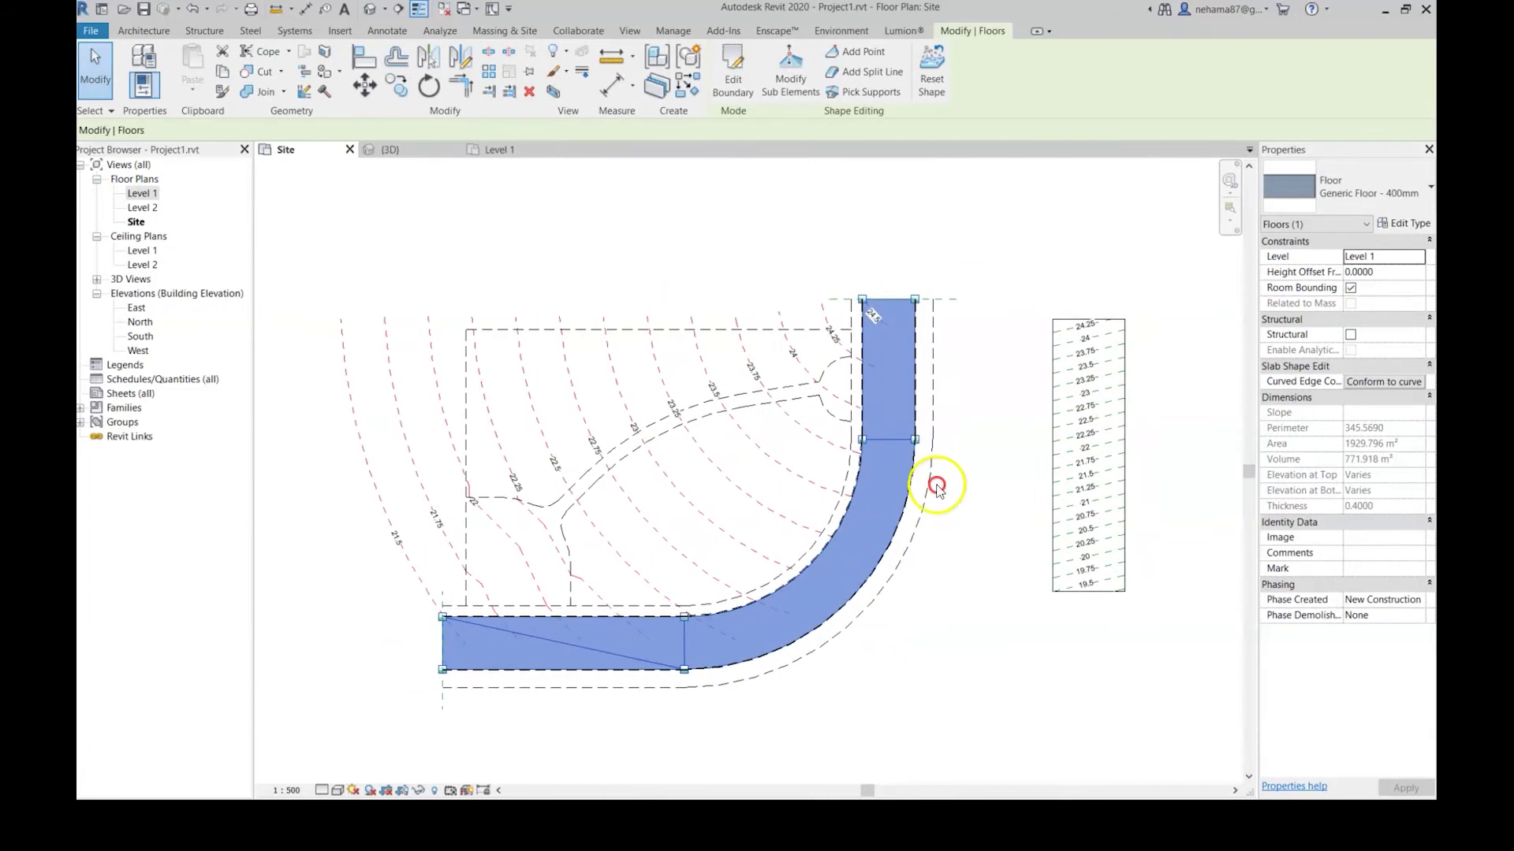
scroll(898, 244, "up", 1)
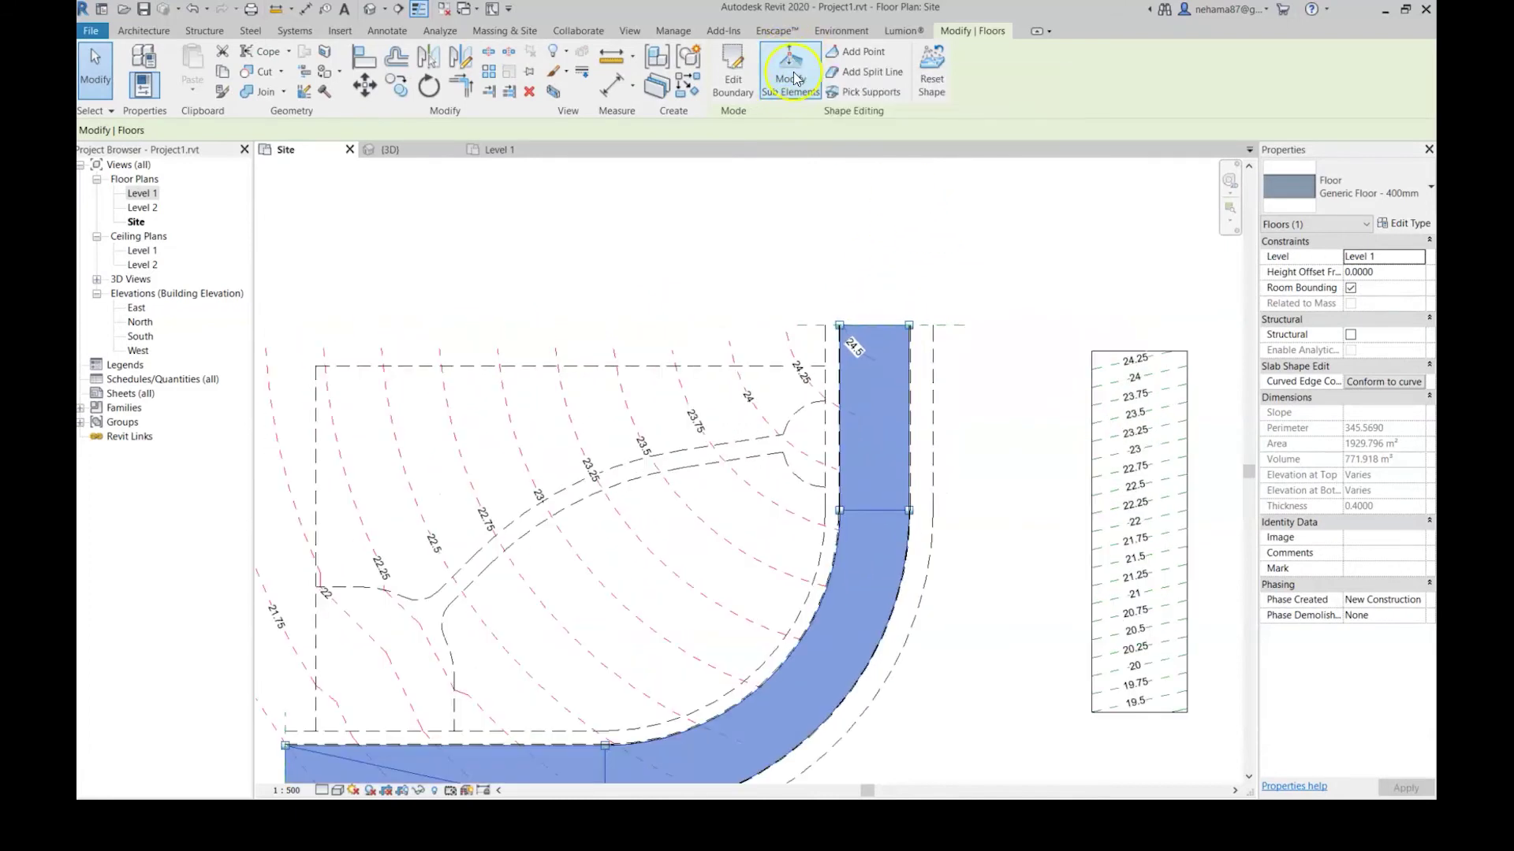
left_click(795, 79)
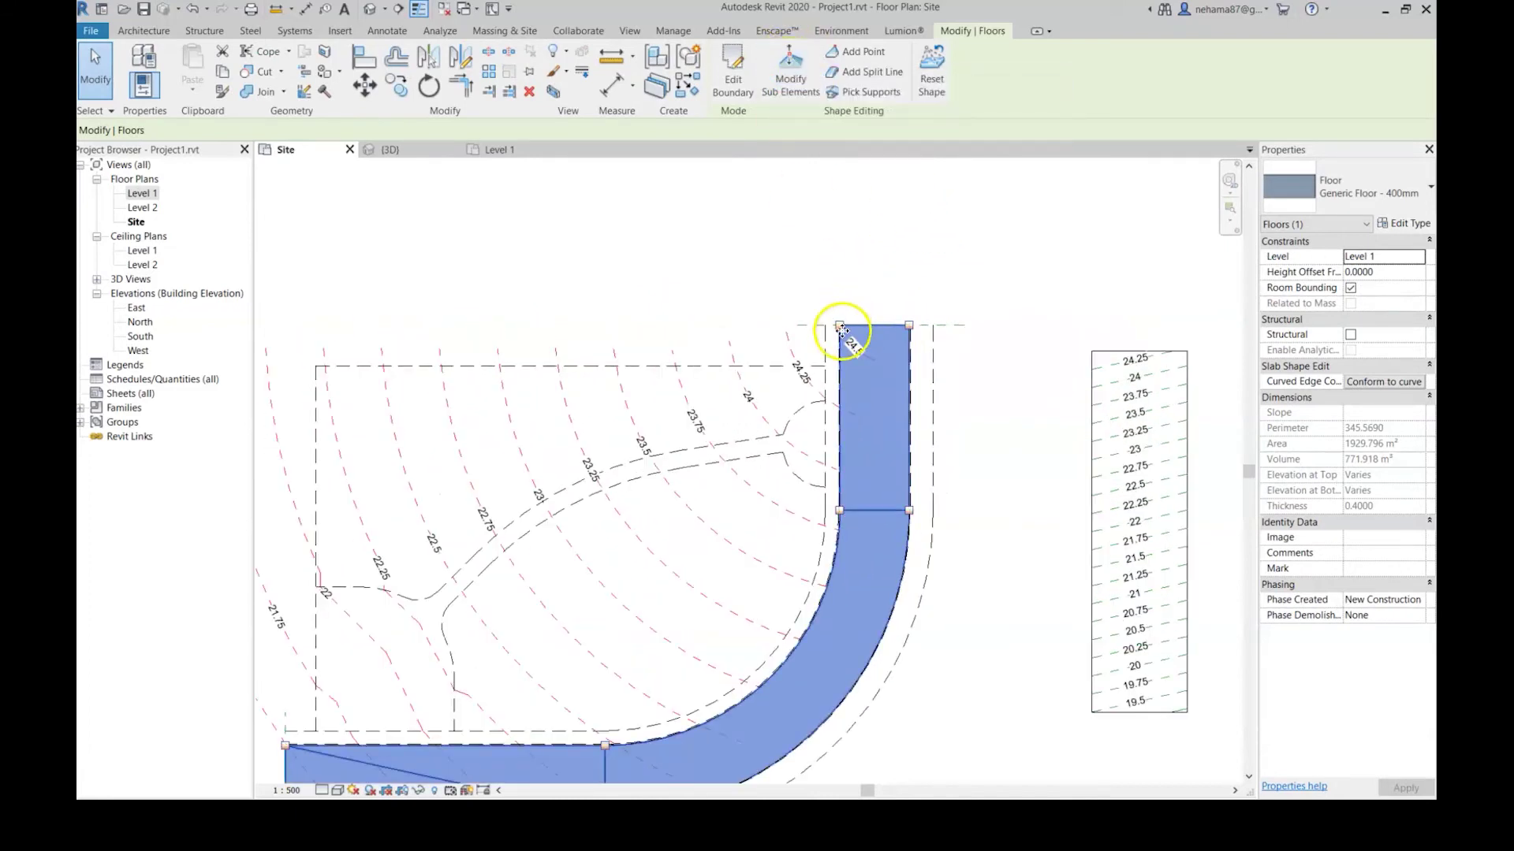
scroll(796, 461, "down", 1)
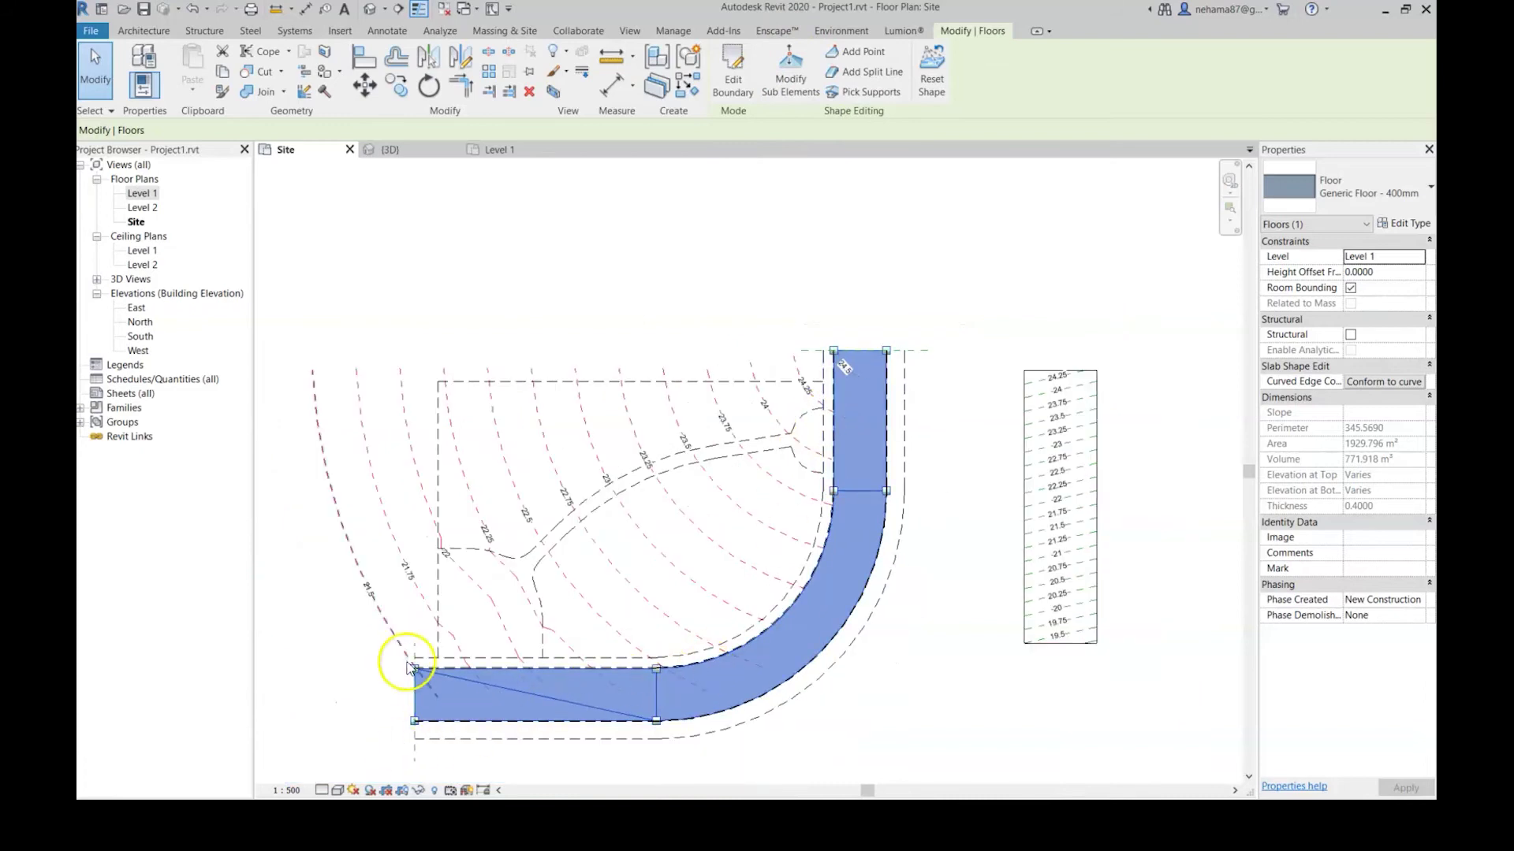
left_click(999, 633)
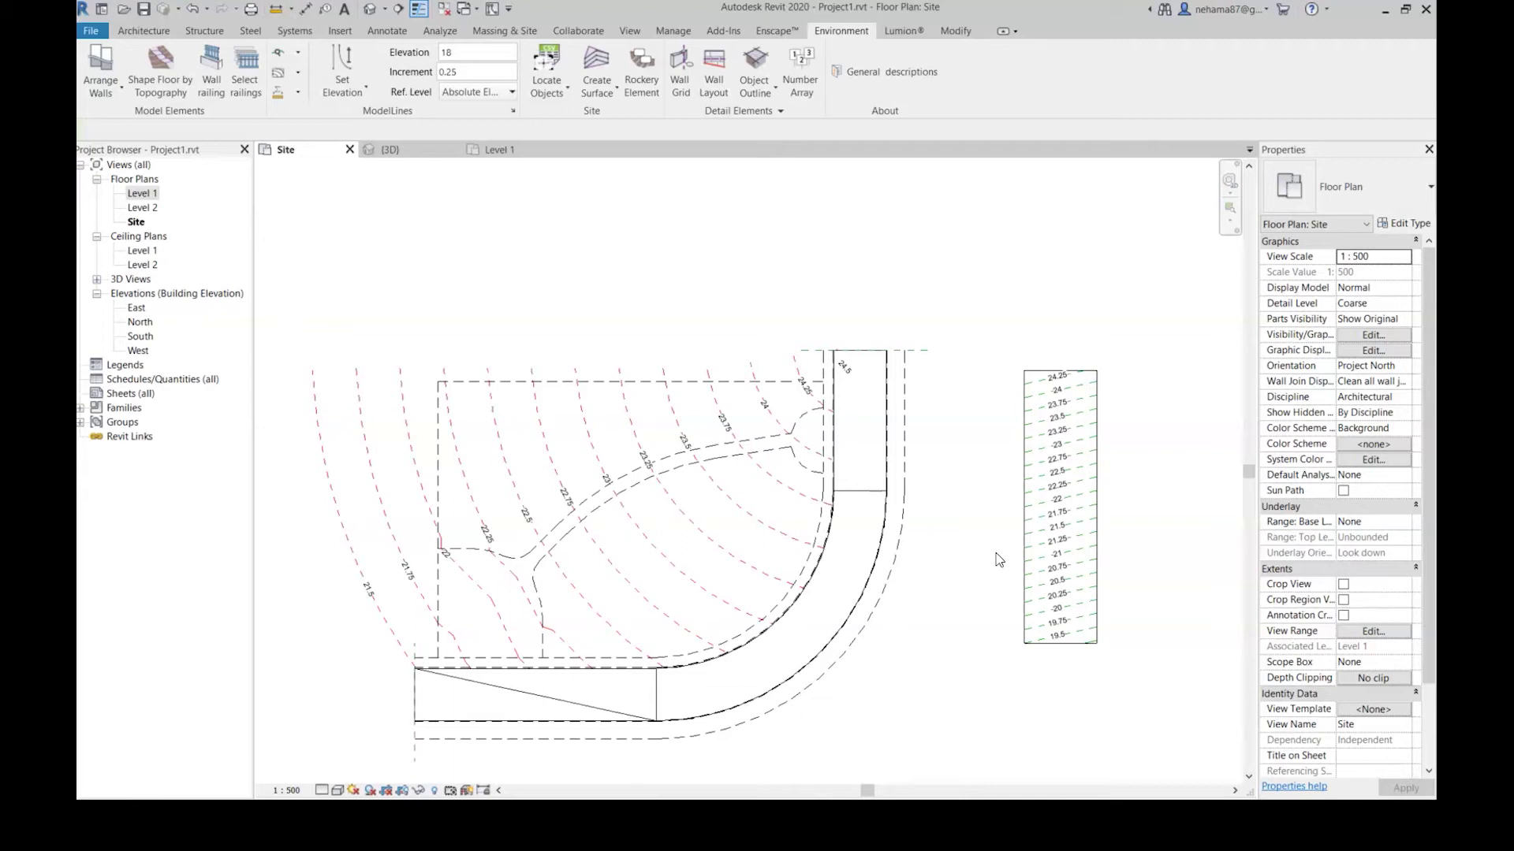
- Add floor contours to the road floor at a 0.25 increment in the Hidden Lines style
left_click(867, 528)
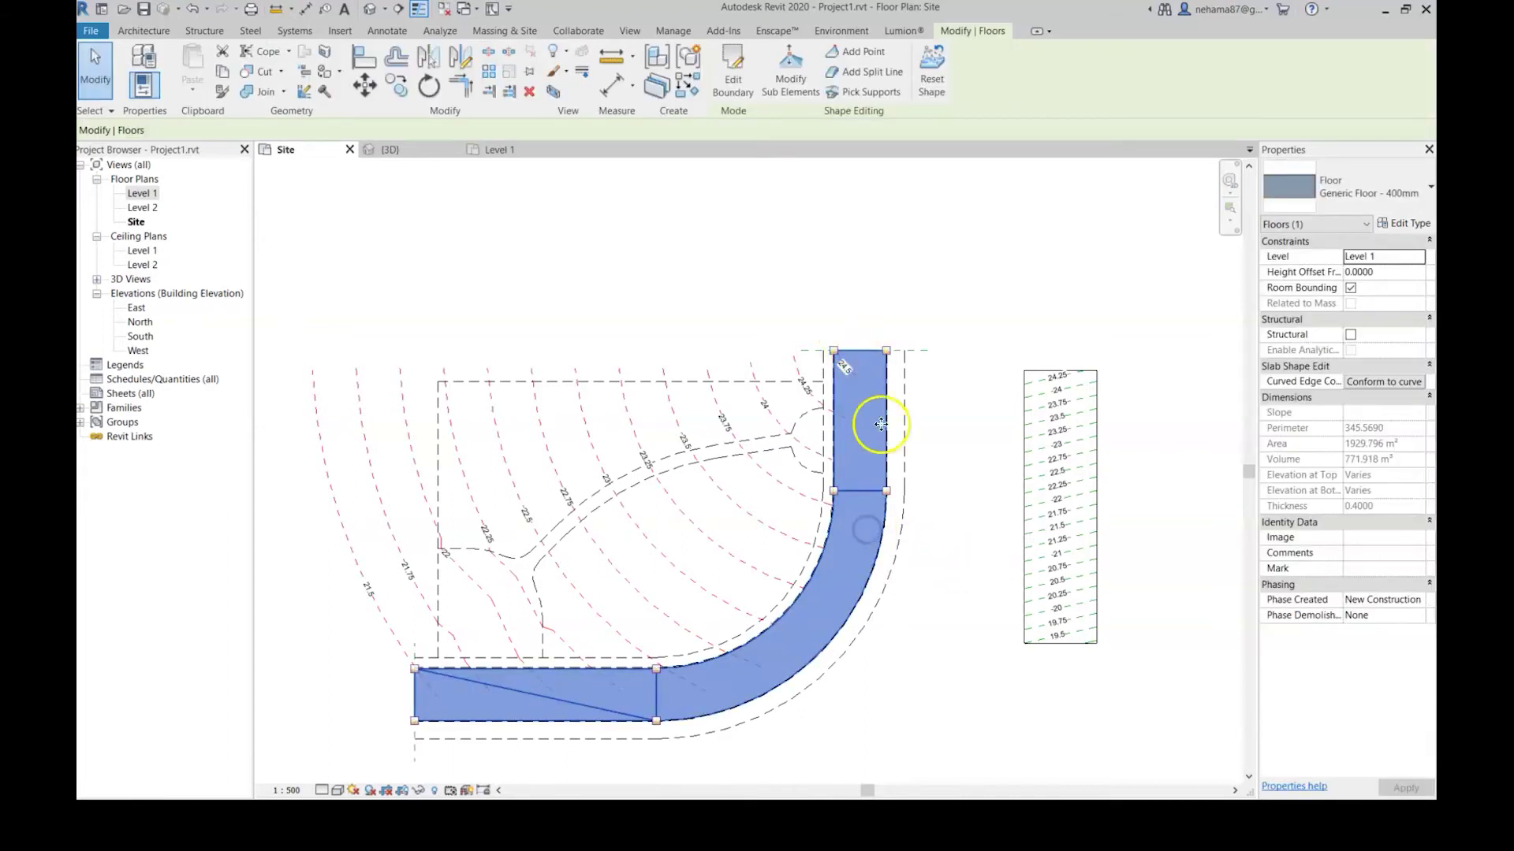
left_click(866, 33)
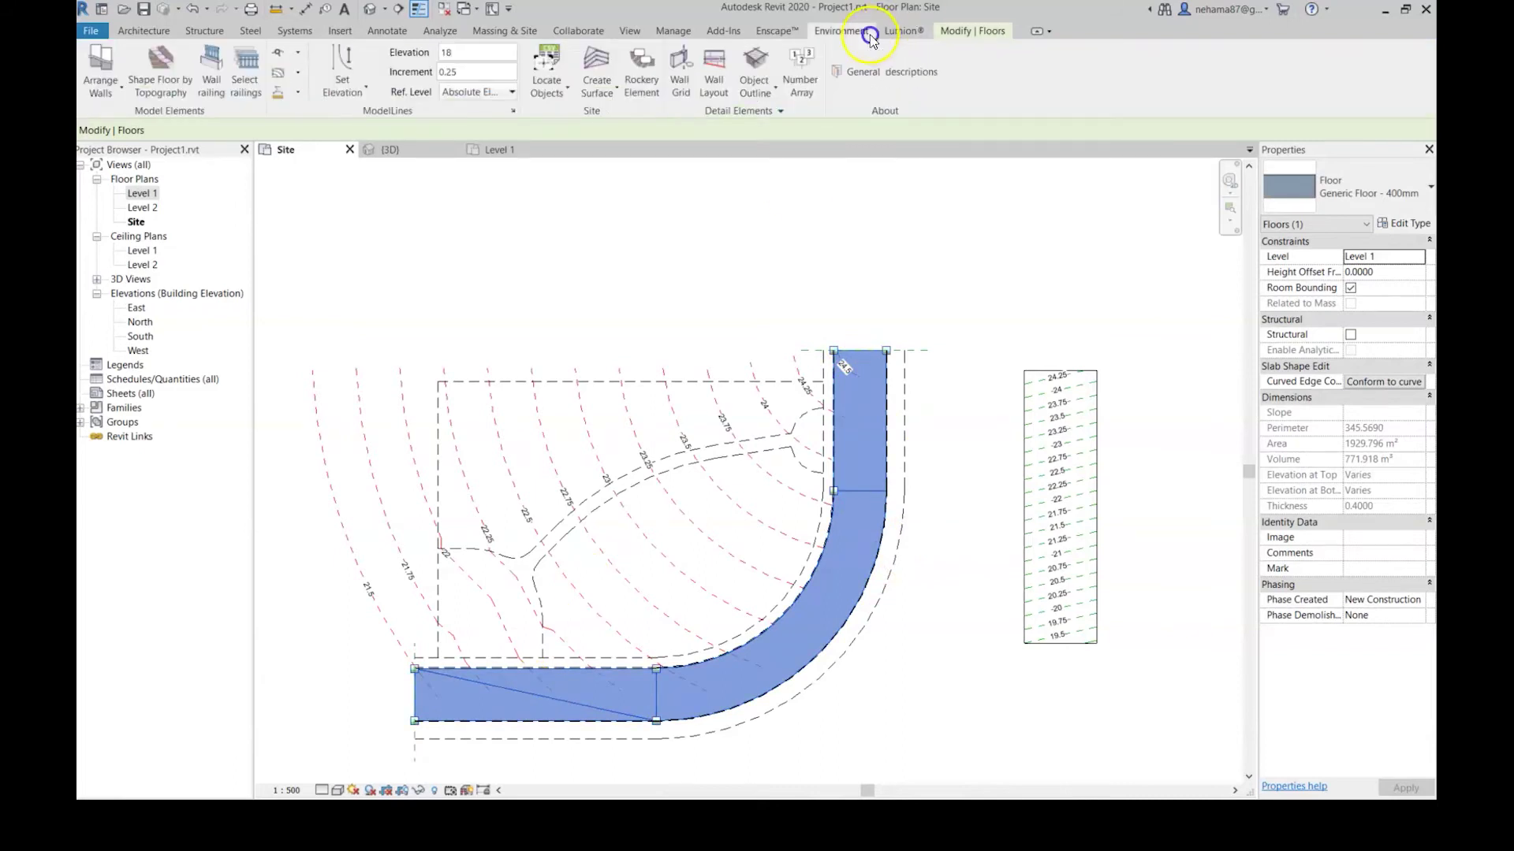
left_click(279, 73)
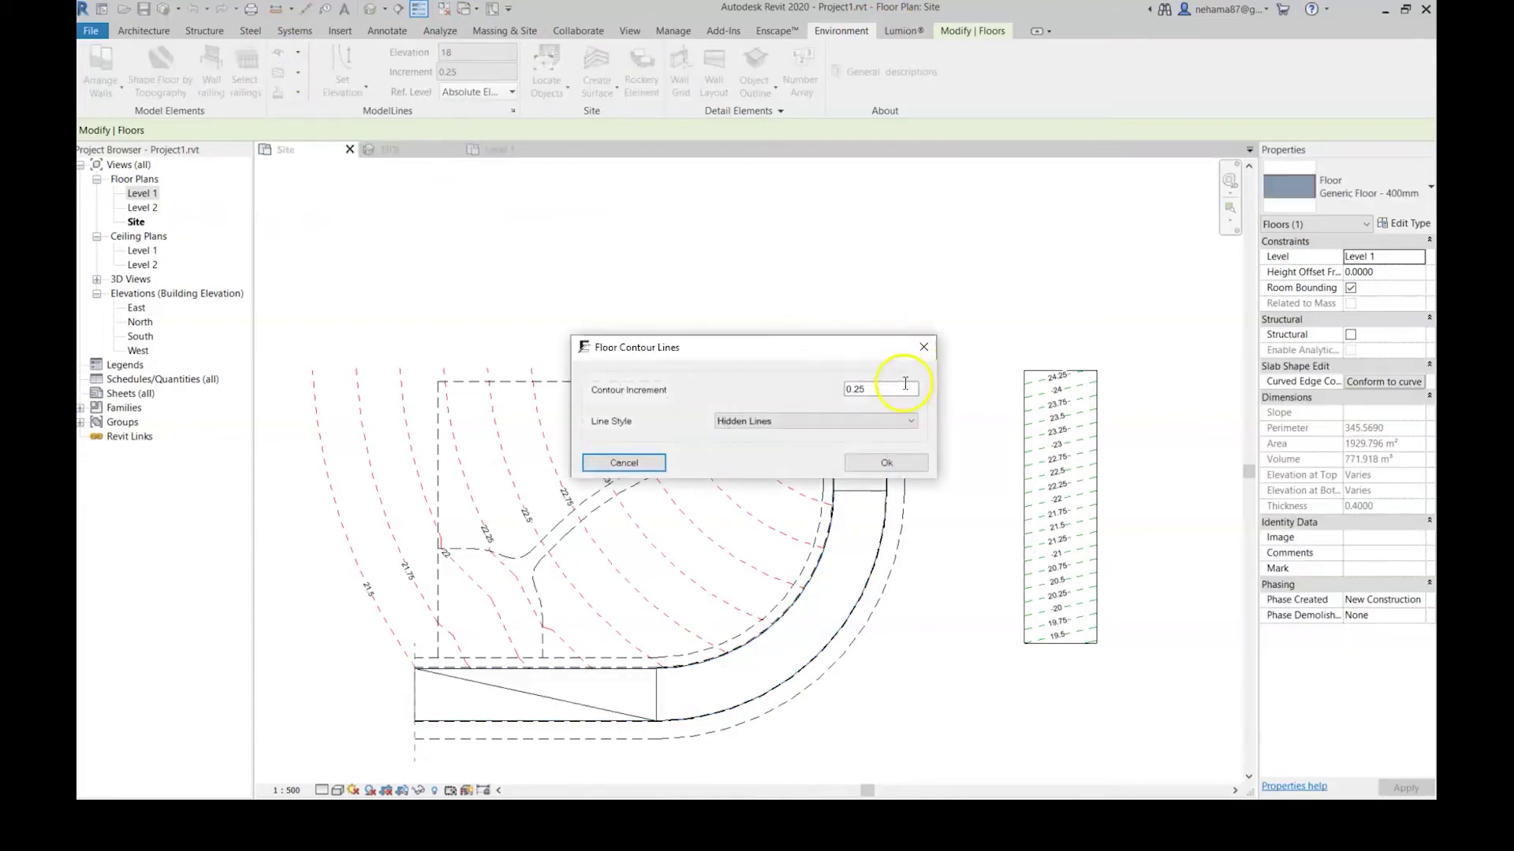
double_click(897, 387)
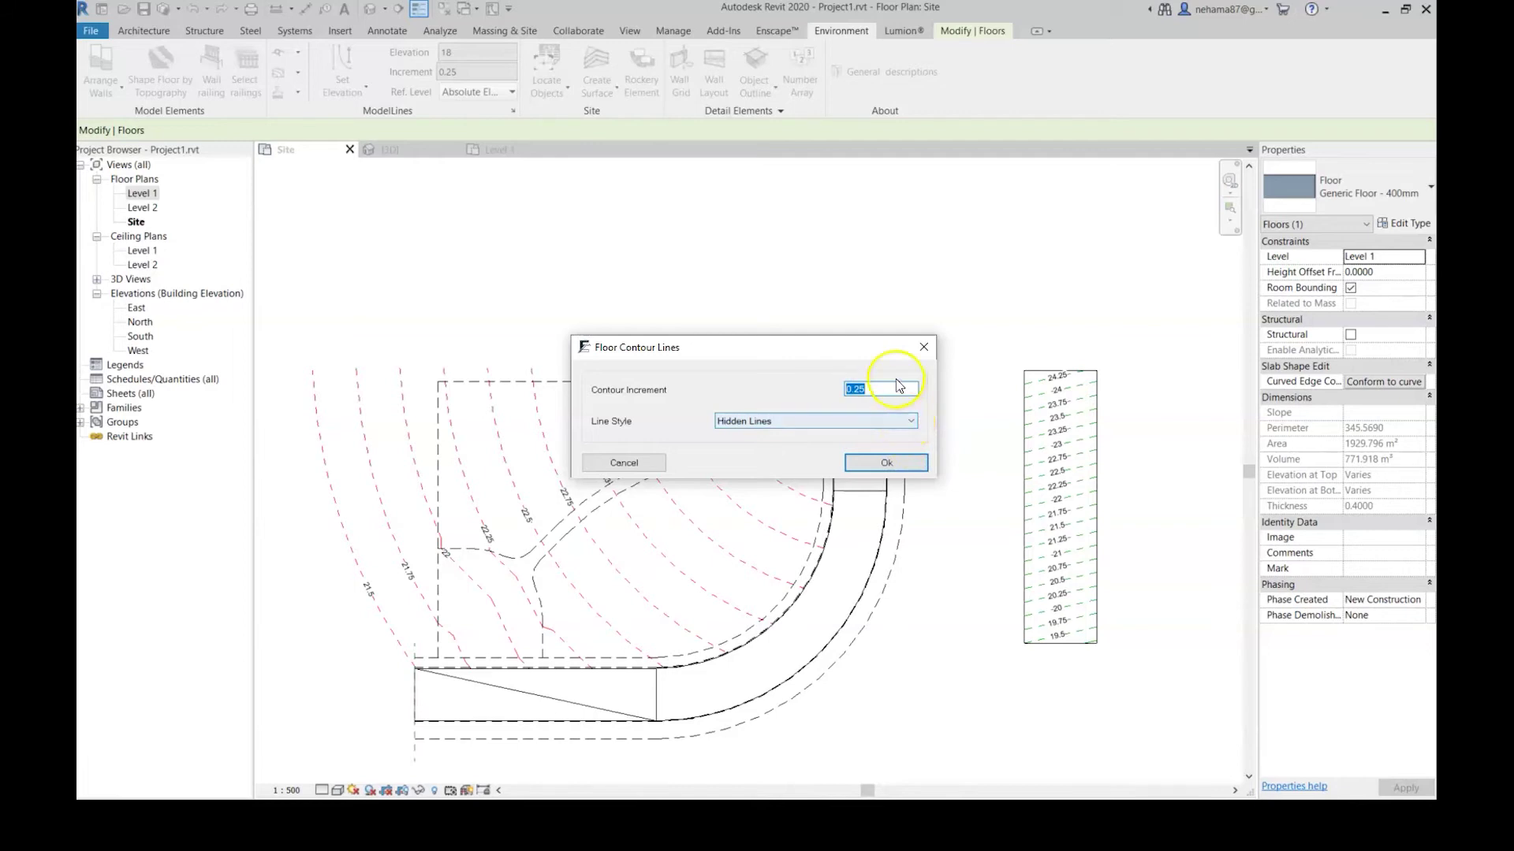
left_click(877, 422)
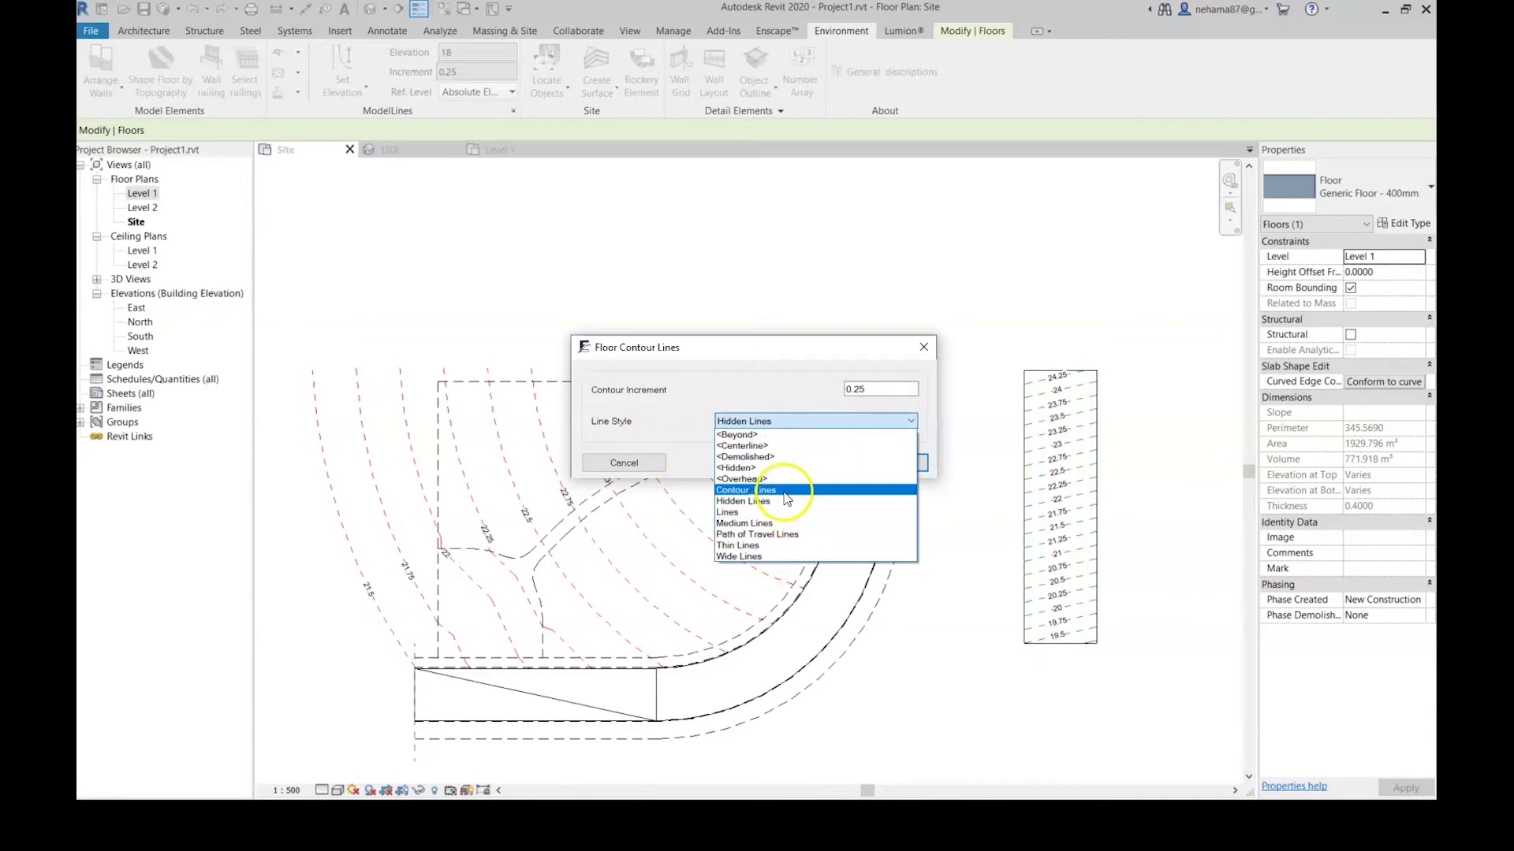
left_click(793, 507)
left_click(888, 465)
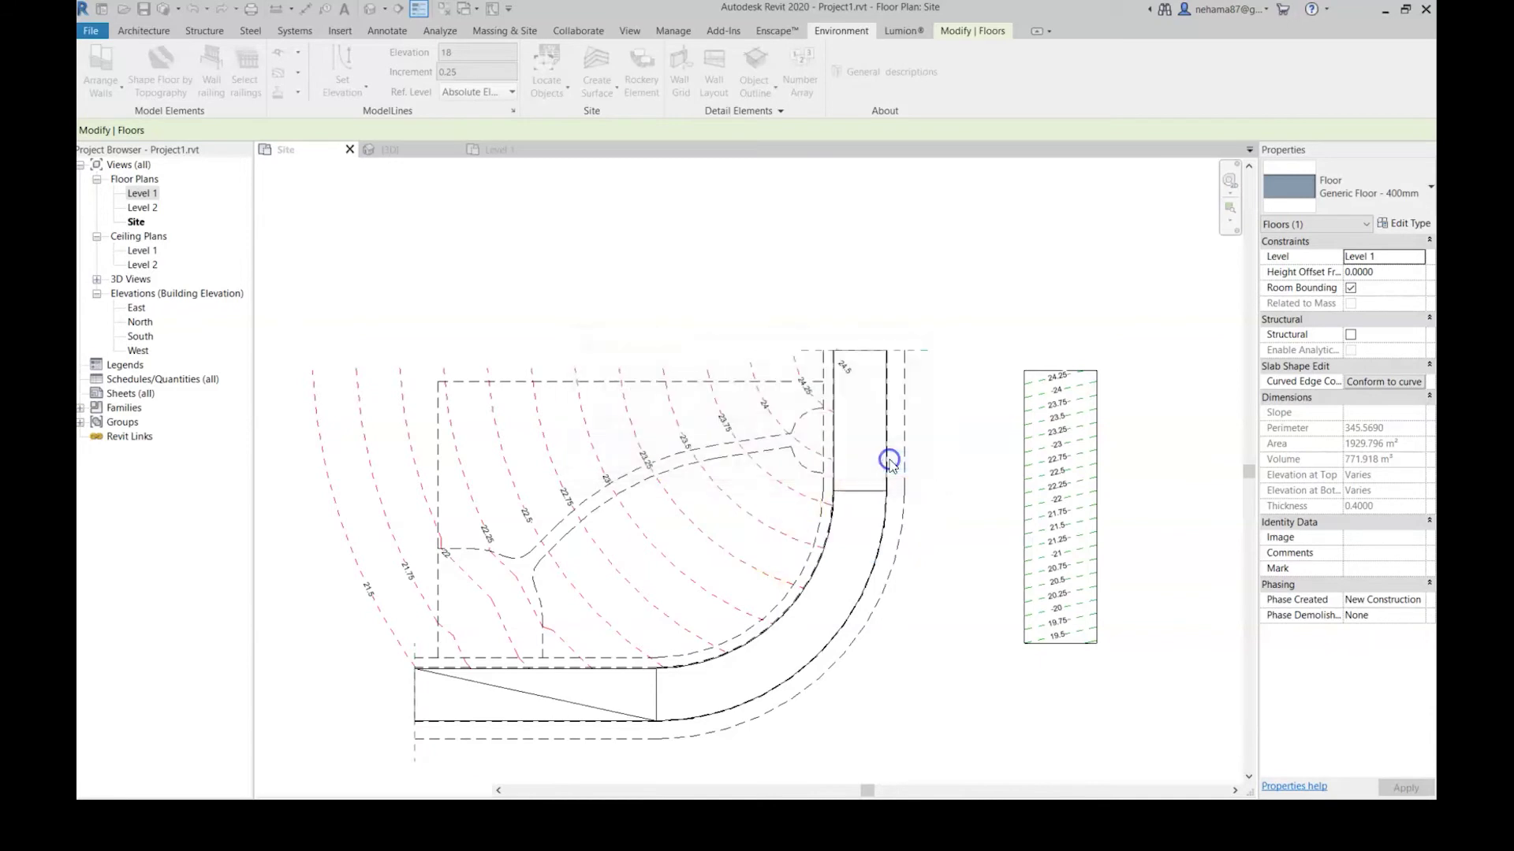
left_click(965, 587)
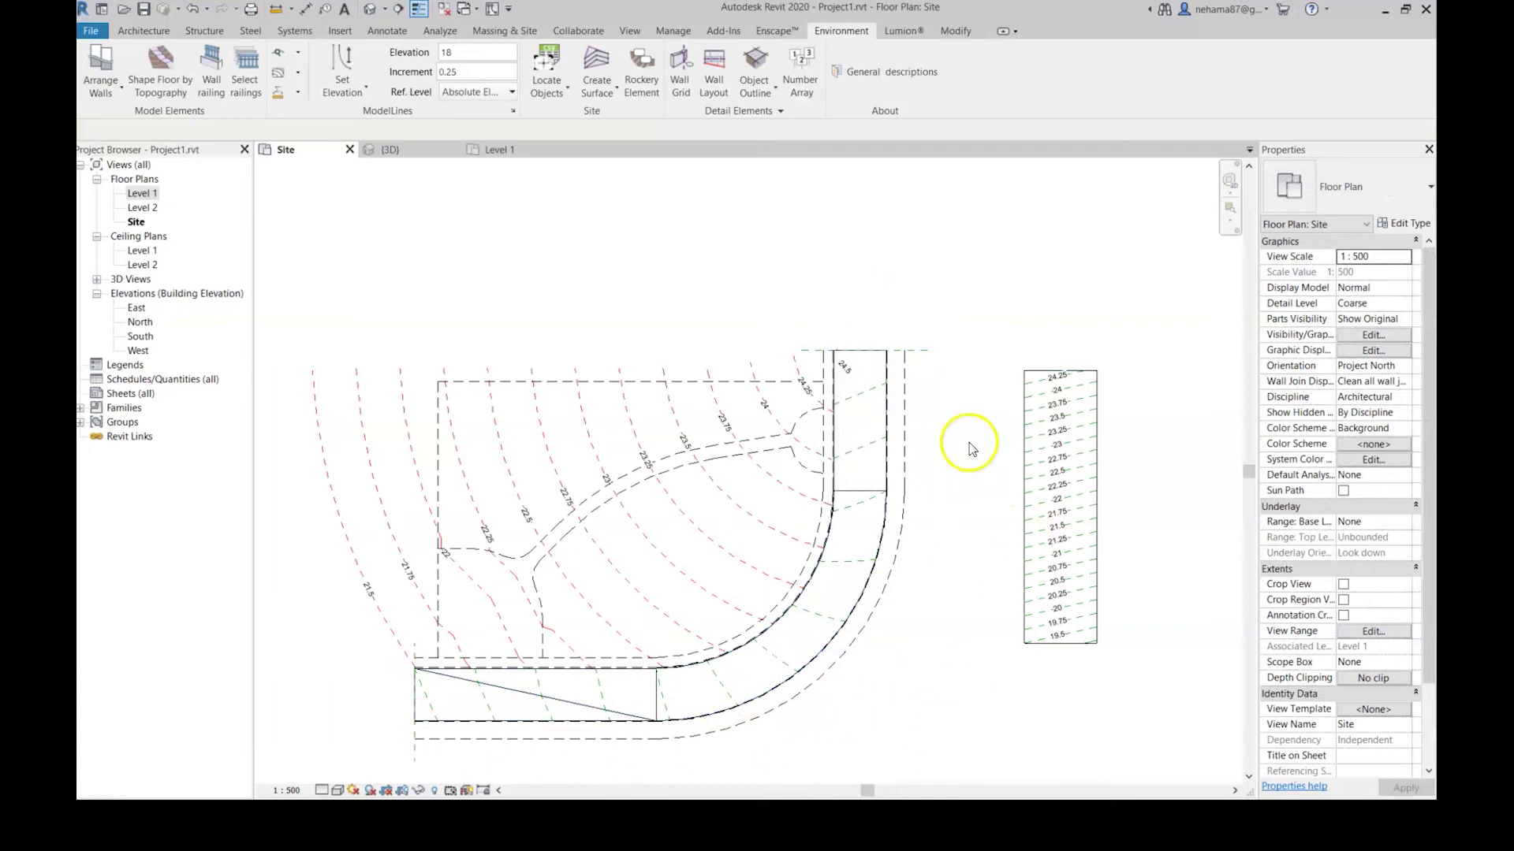
middle_click_drag(843, 745, 767, 707)
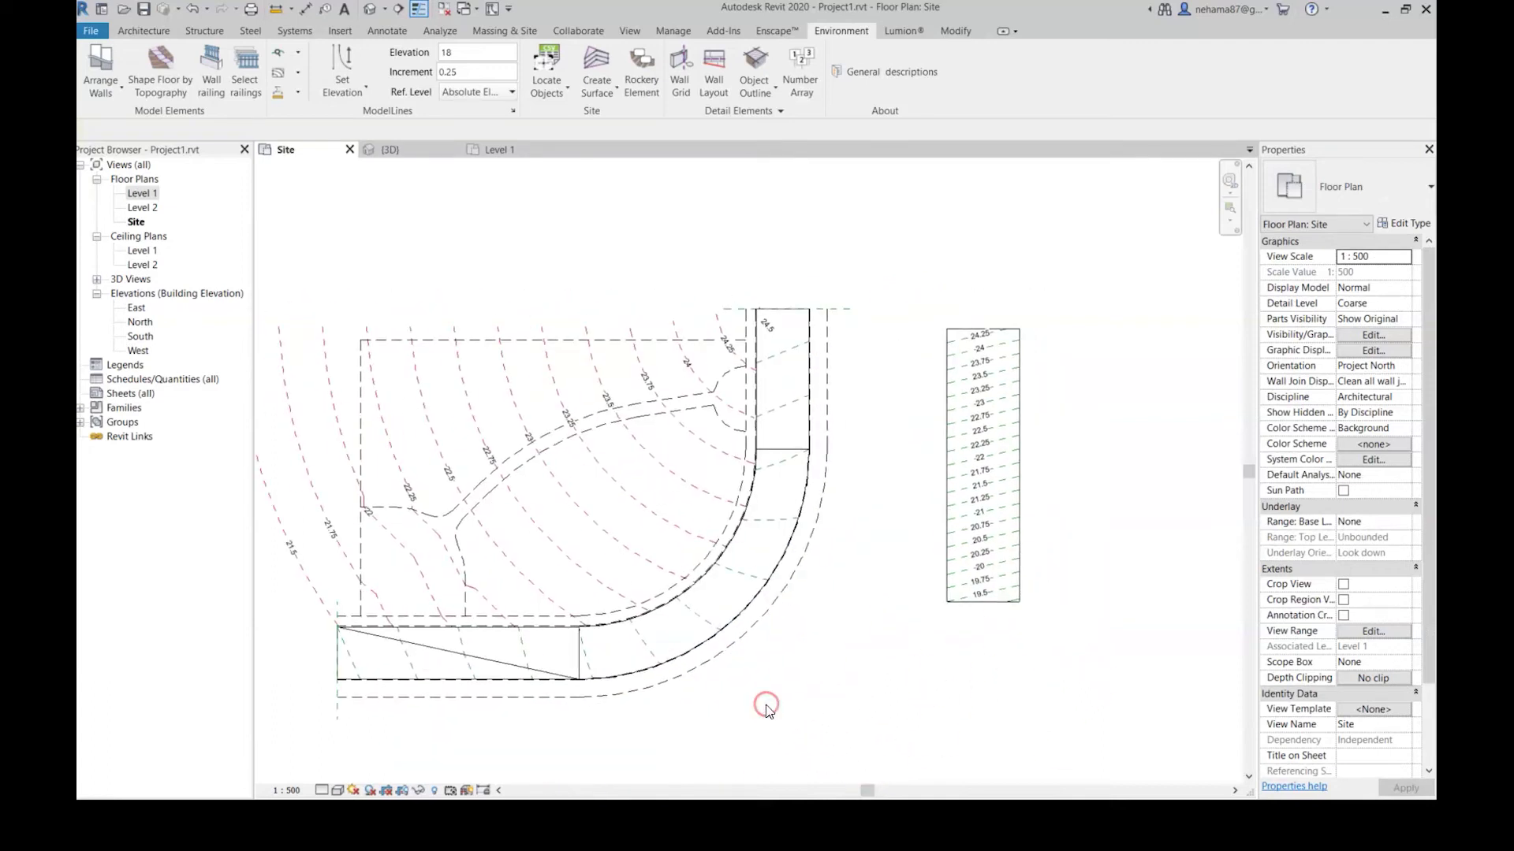
left_click(418, 150)
middle_click_drag(904, 618, 663, 649, "shift")
left_click(544, 150)
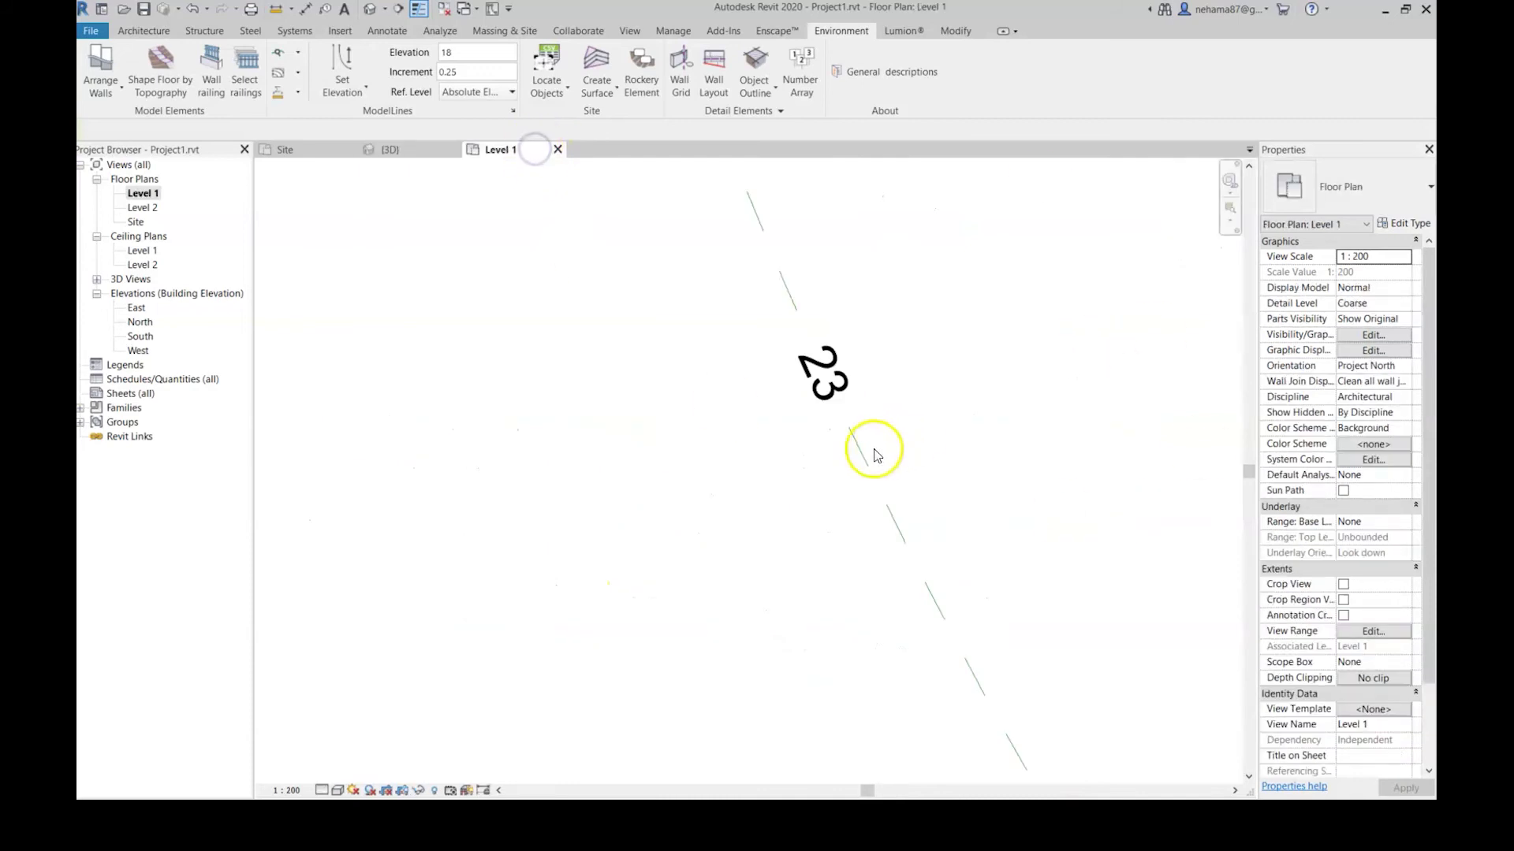
scroll(526, 422, "down", 3)
left_click(316, 153)
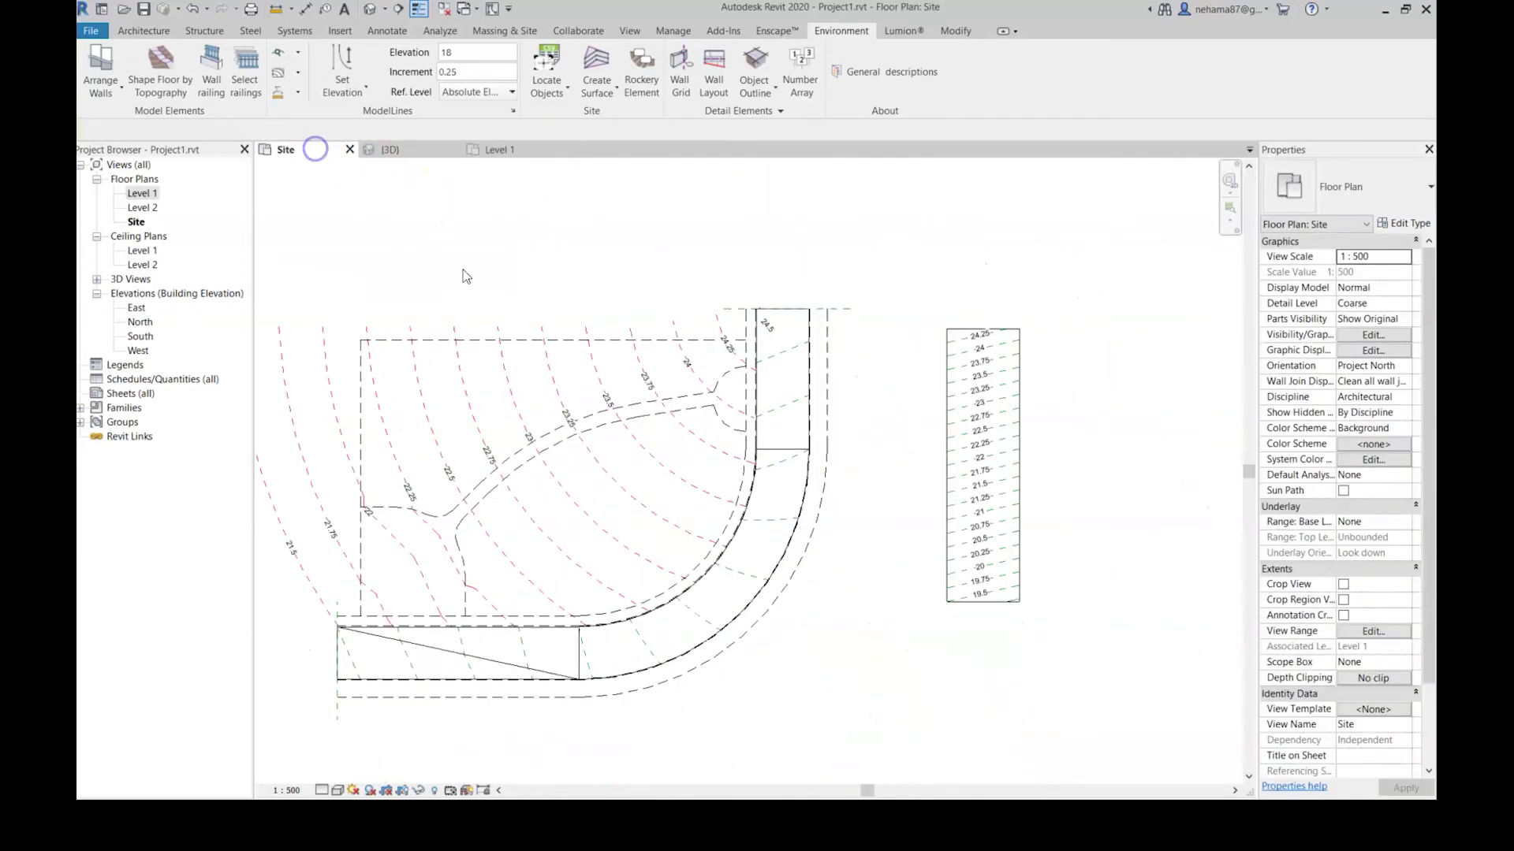
middle_click_drag(862, 682, 936, 663)
left_click(463, 656)
key("Escape")
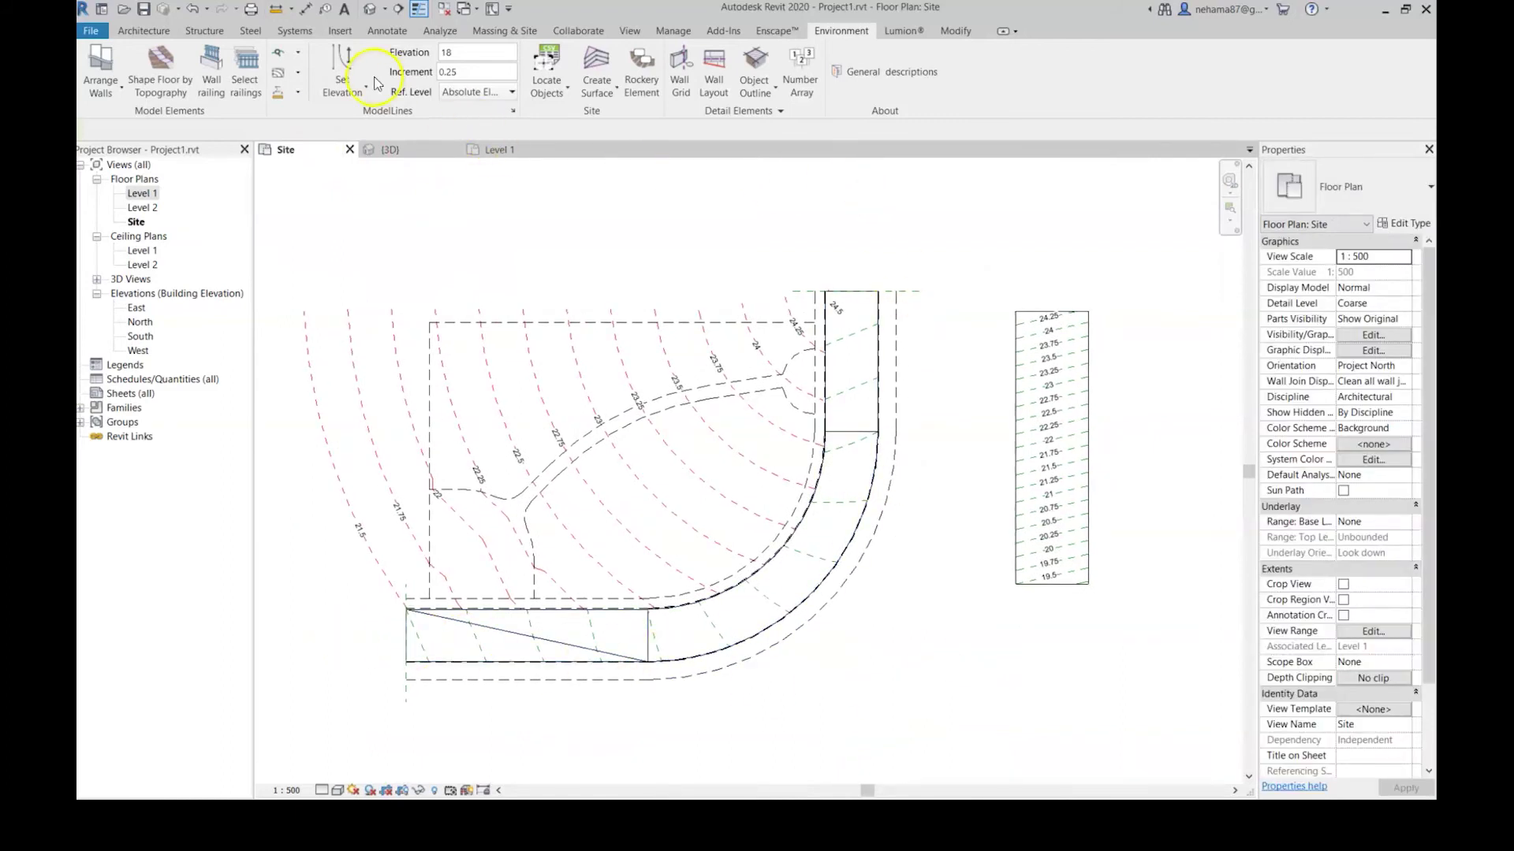
- Place a reference plane across the bottom road floor so its contours get labelled
left_click(299, 60)
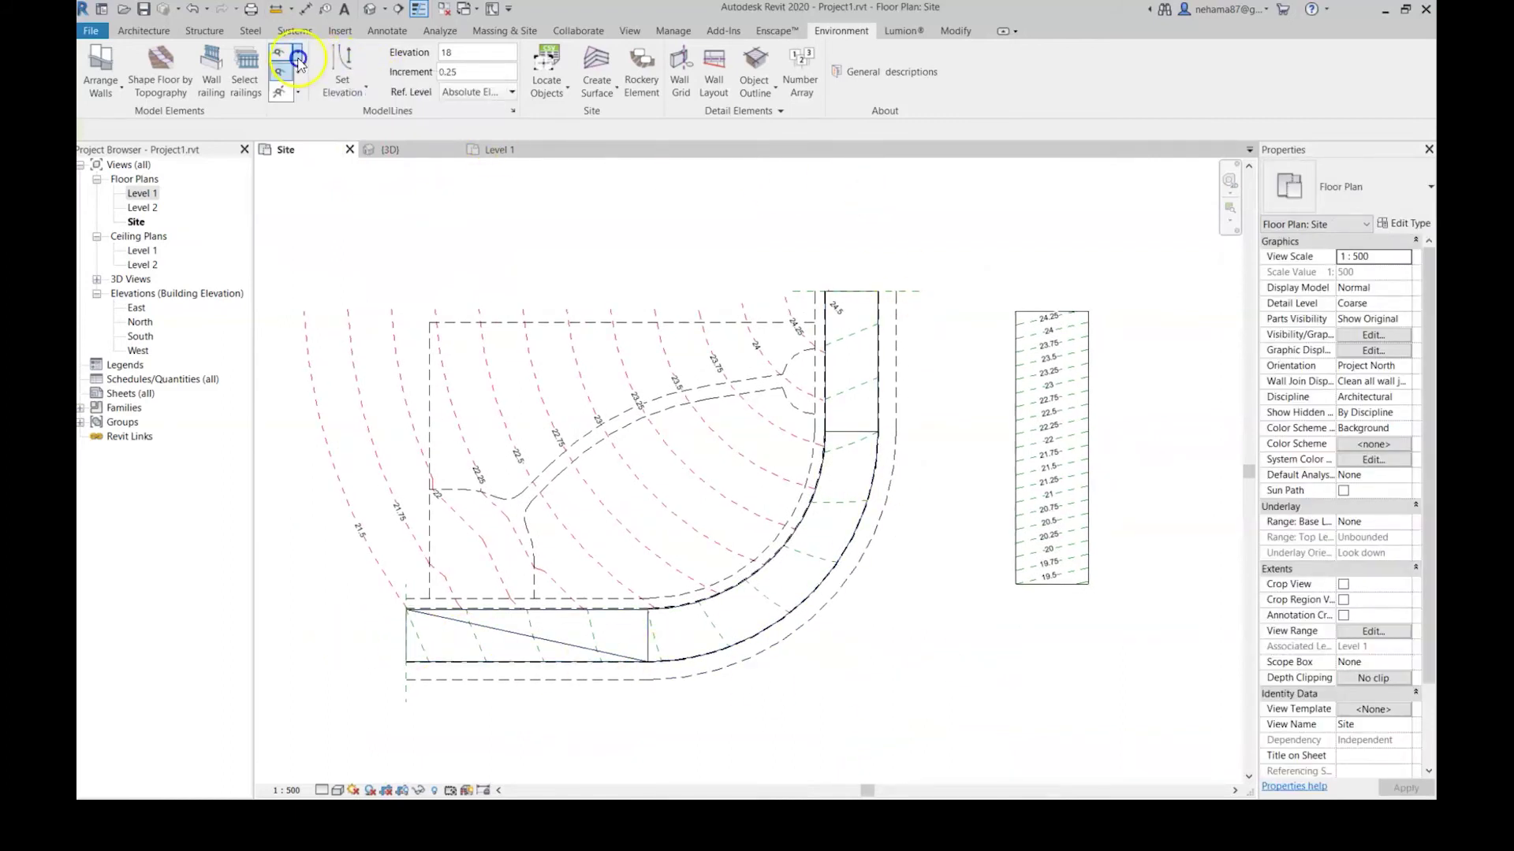
left_click(280, 93)
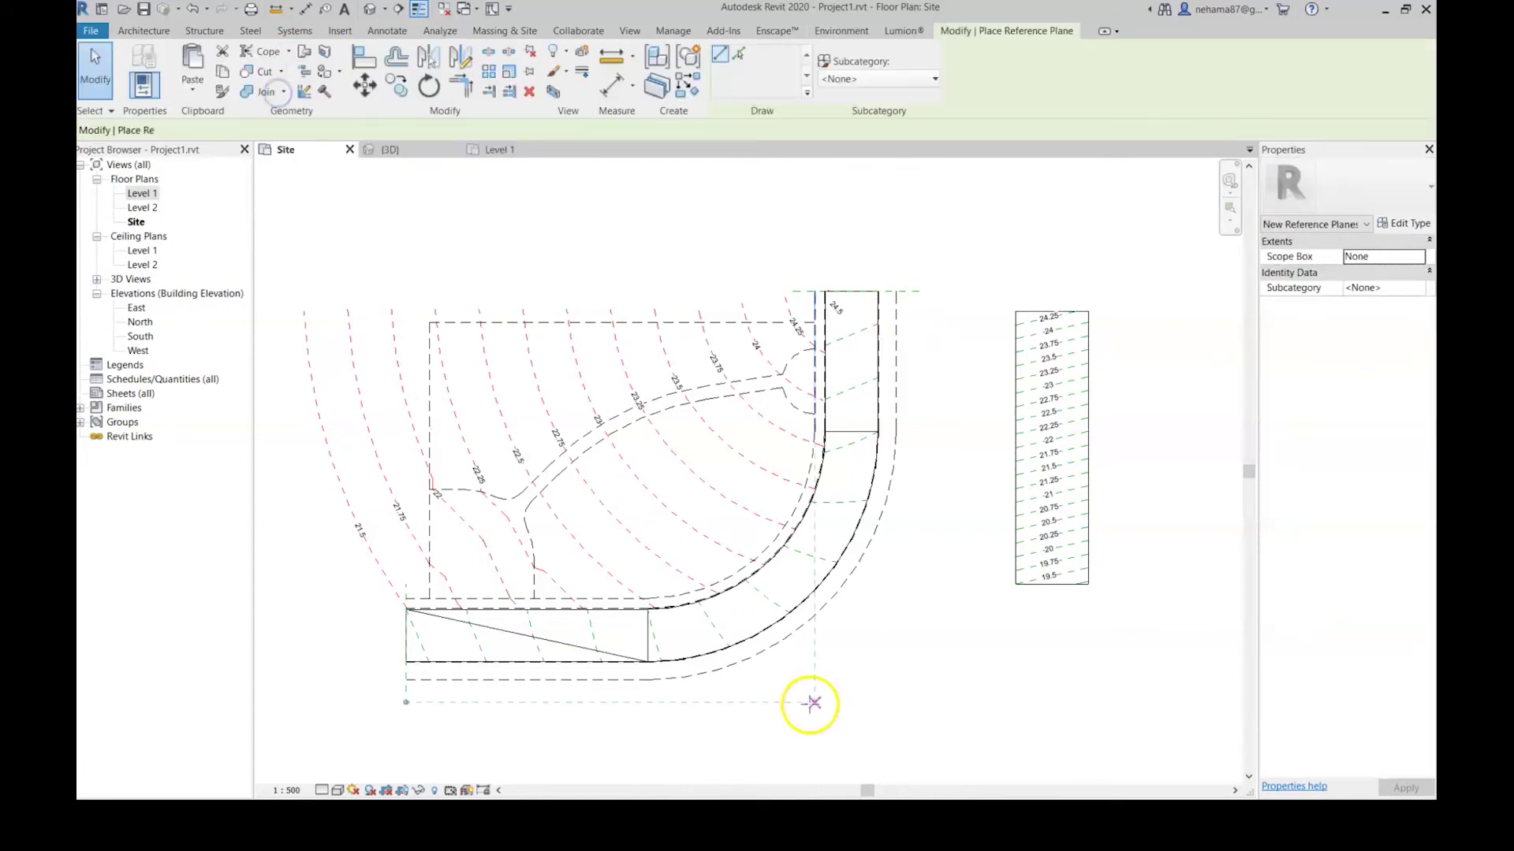
scroll(675, 641, "up", 1)
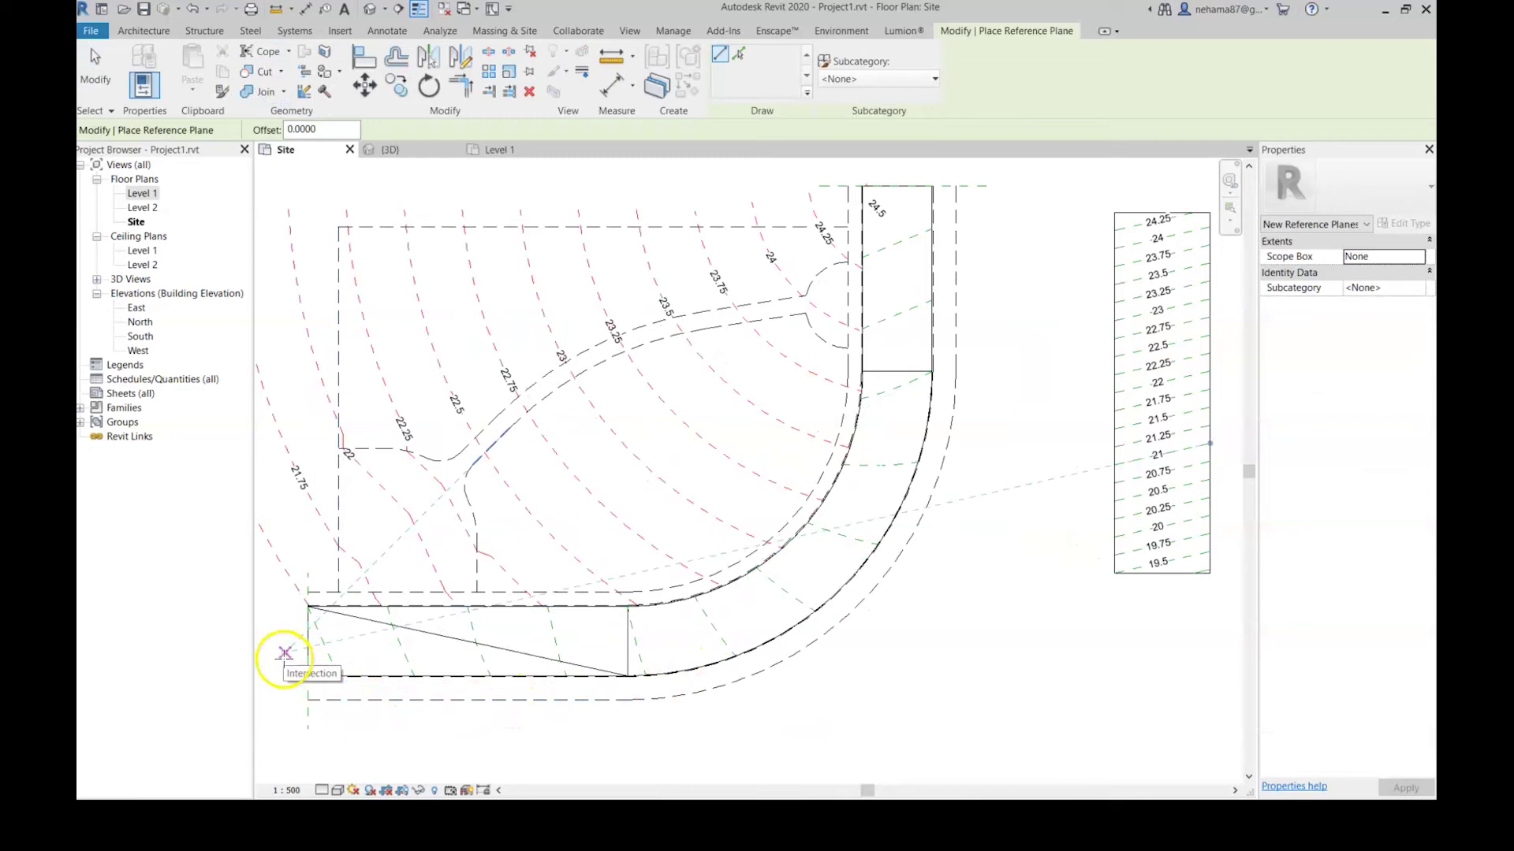
left_click(284, 653)
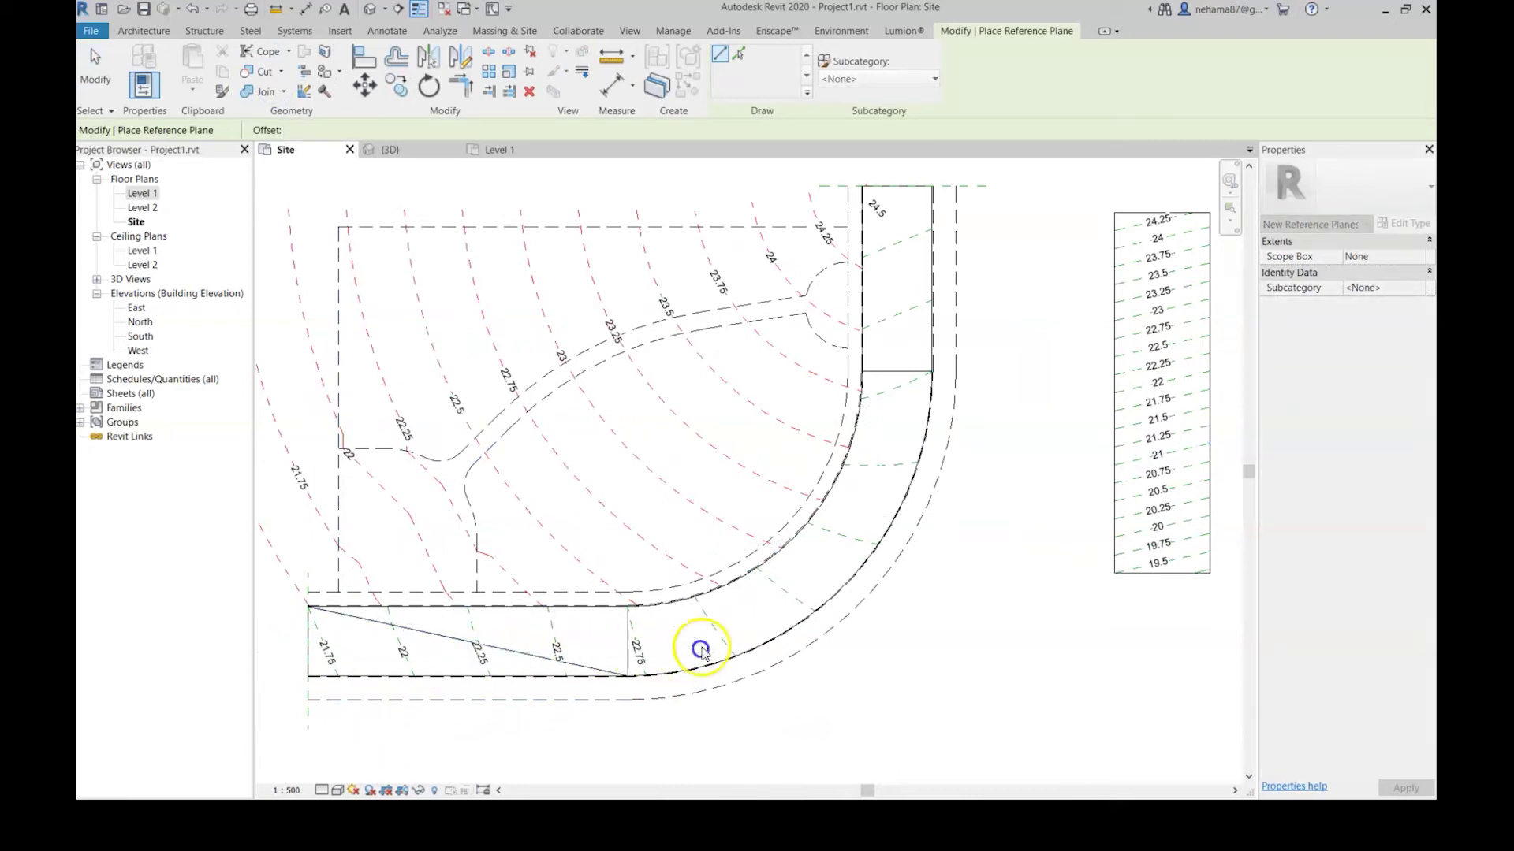
key("Escape")
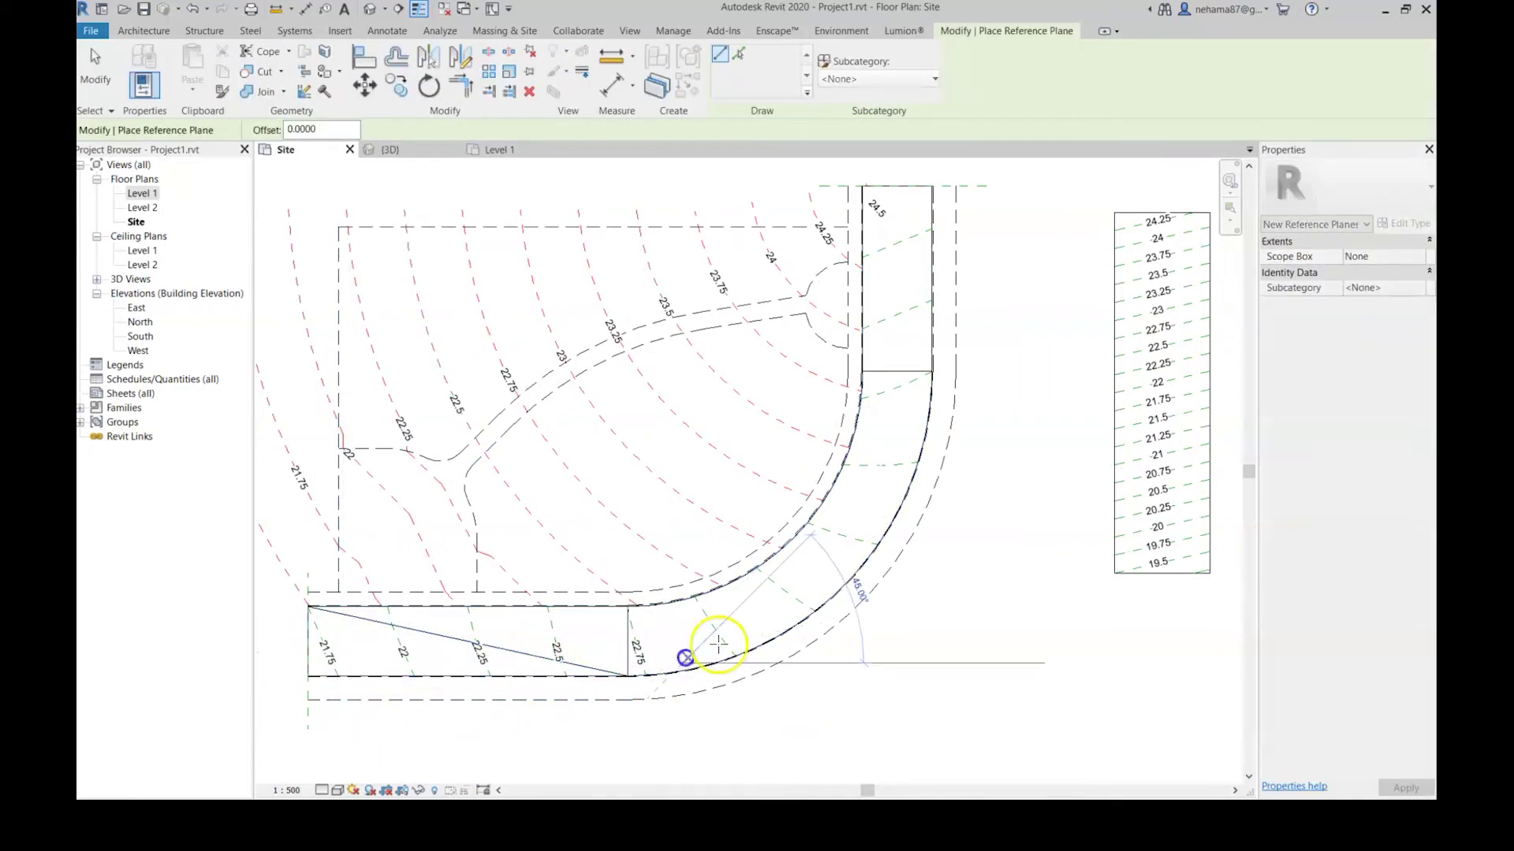
- Place more reference planes (RP) across the curve and top road floor to label their contours
left_click(828, 581)
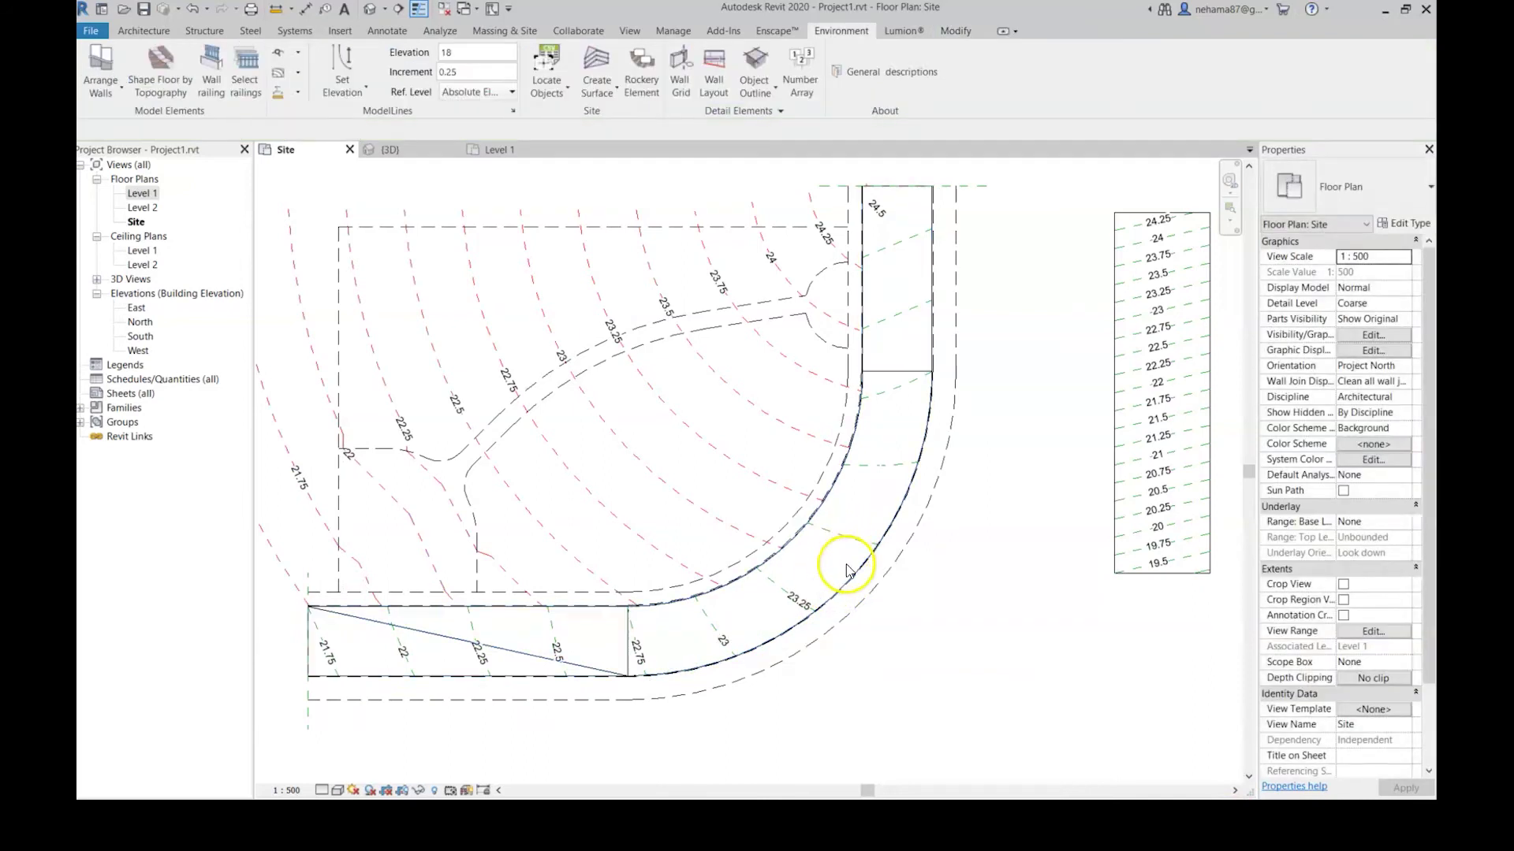
key("r")
key("p")
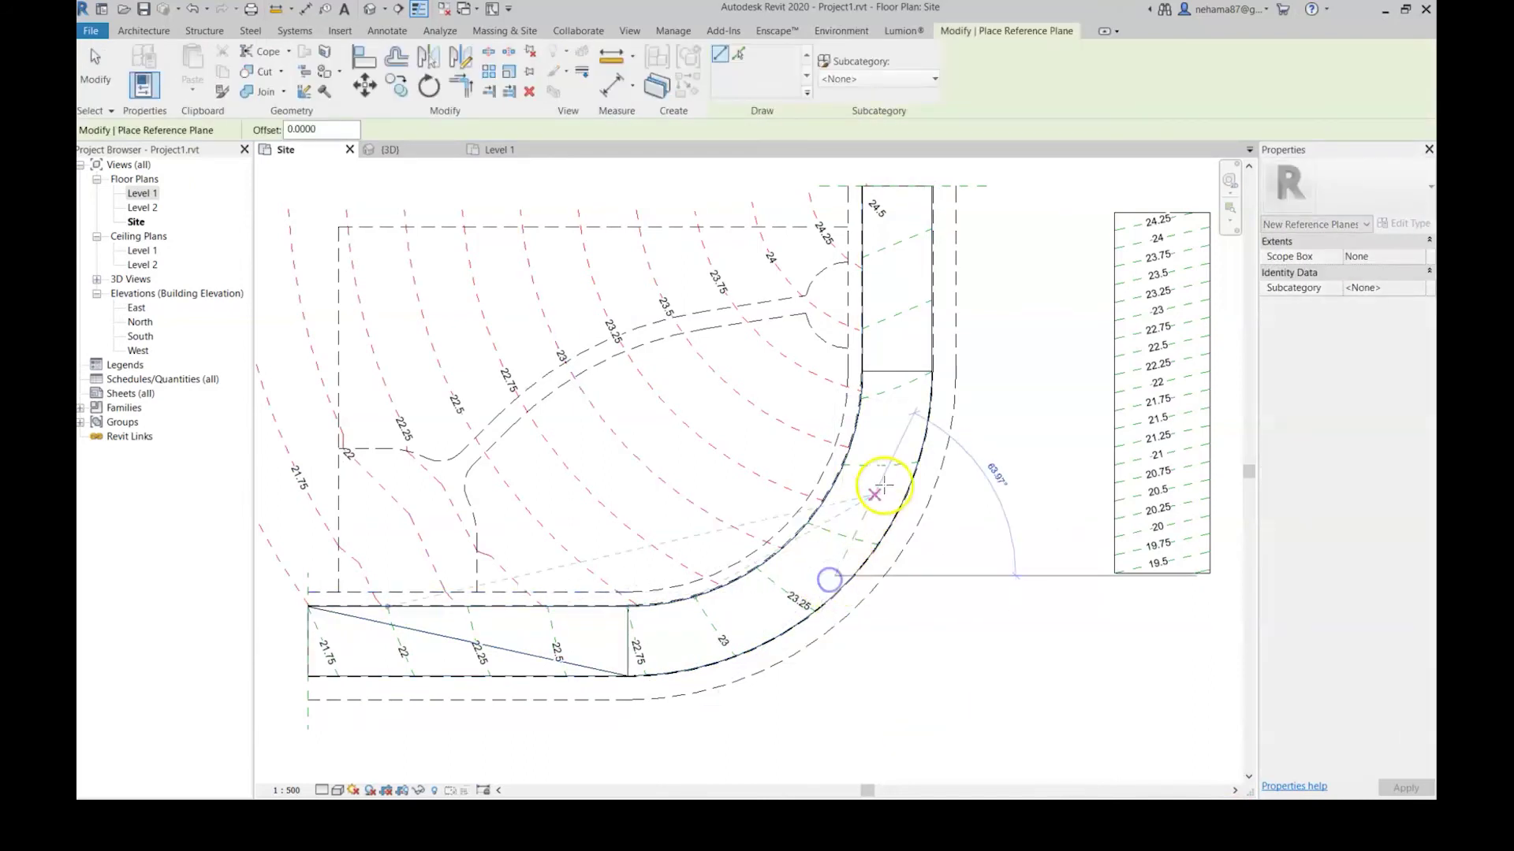
key("Escape")
key("r")
key("p")
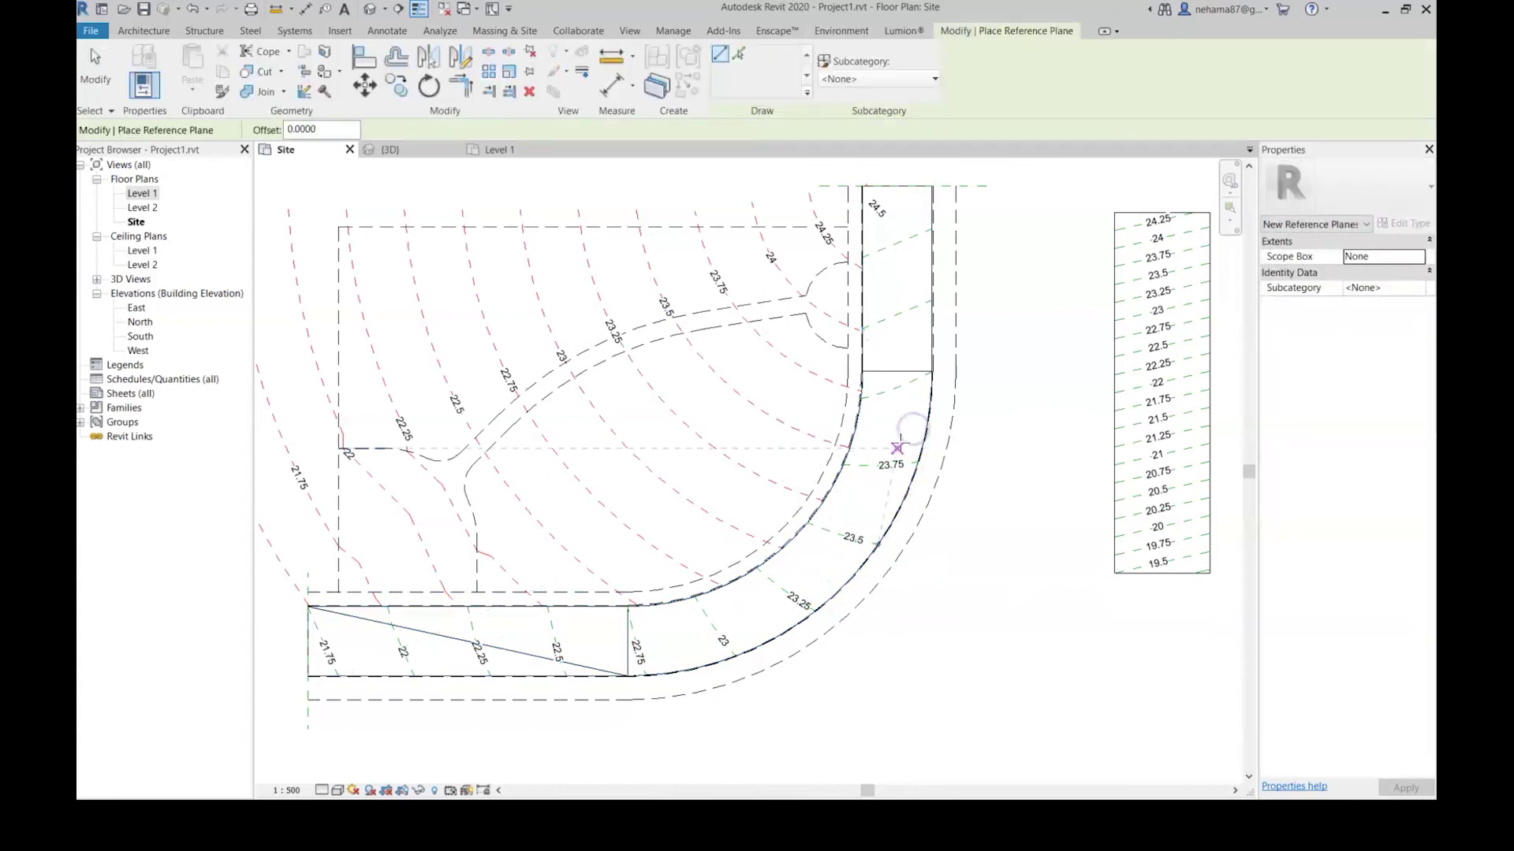
left_click(908, 447)
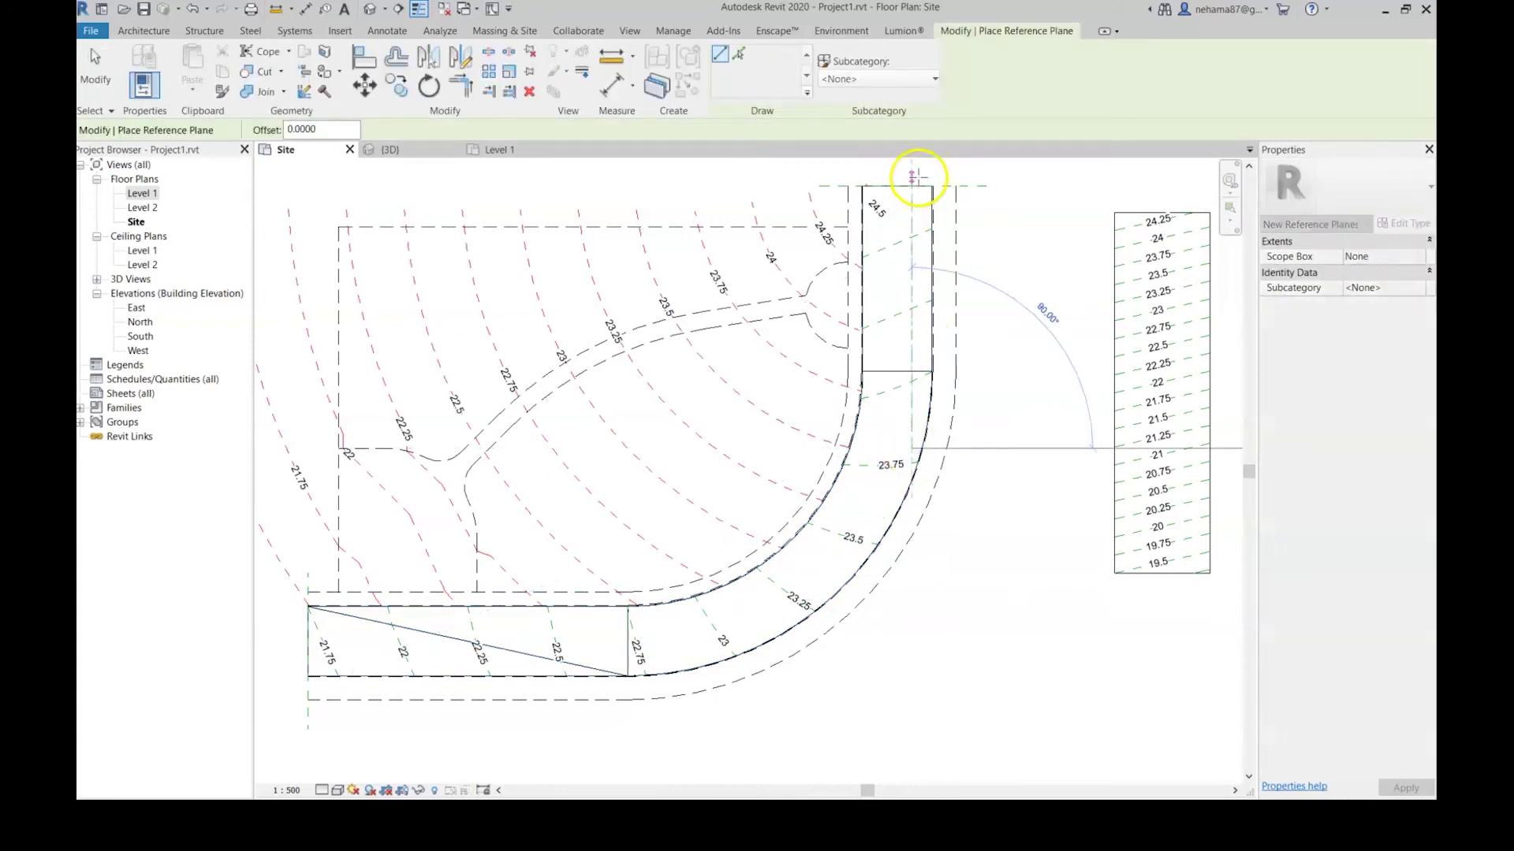
key("Escape")
key("r")
key("p")
middle_click_drag(997, 328, 986, 373)
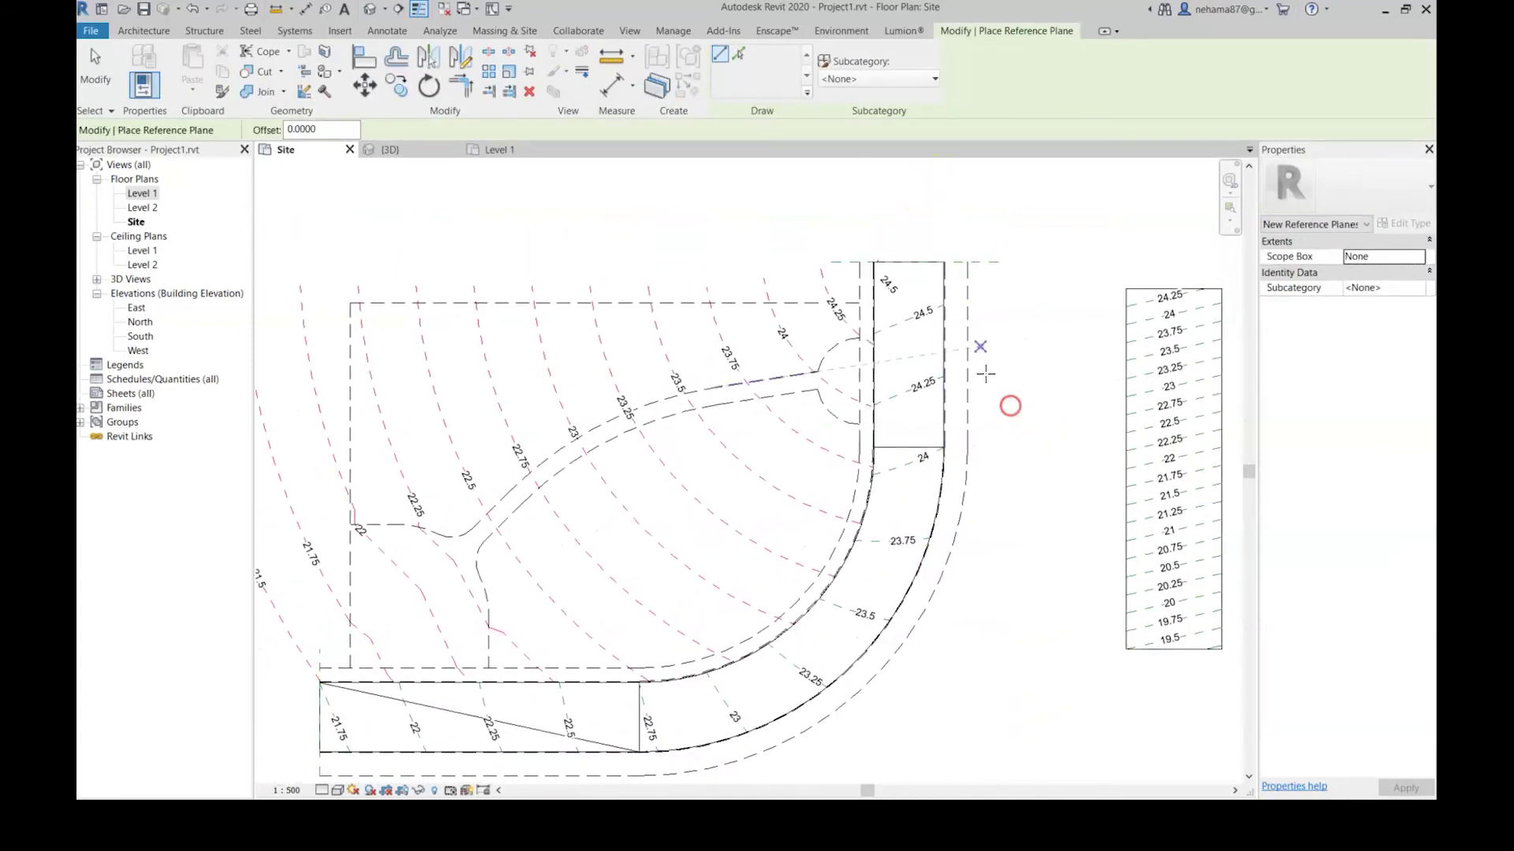
key("Escape")
key("Escape")
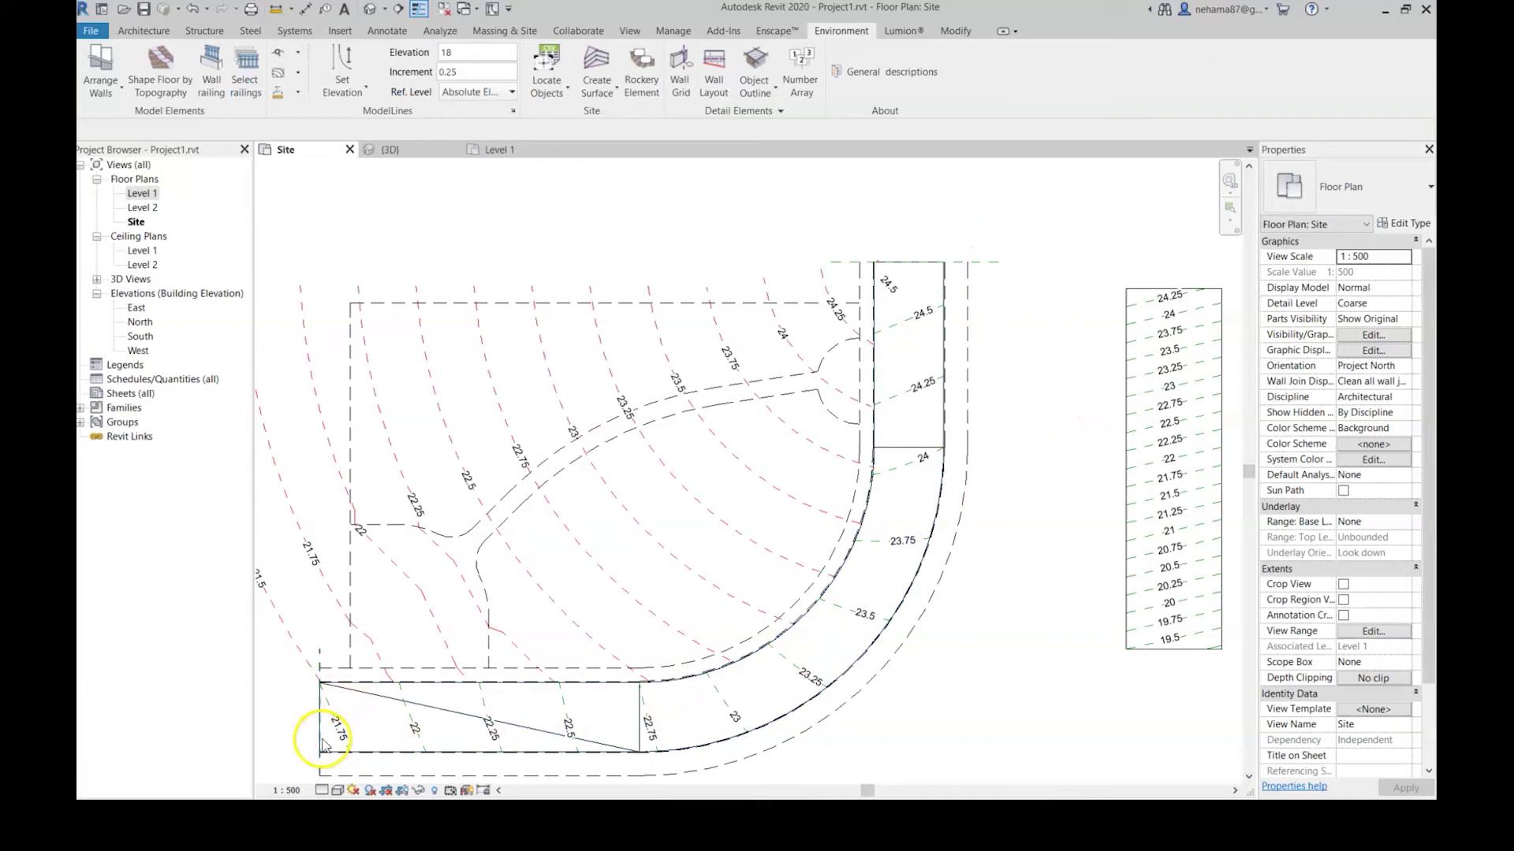
- Raise the top road floor's top-right corner point to 26.0 and regenerate its contours
left_click(810, 700)
left_click(927, 286)
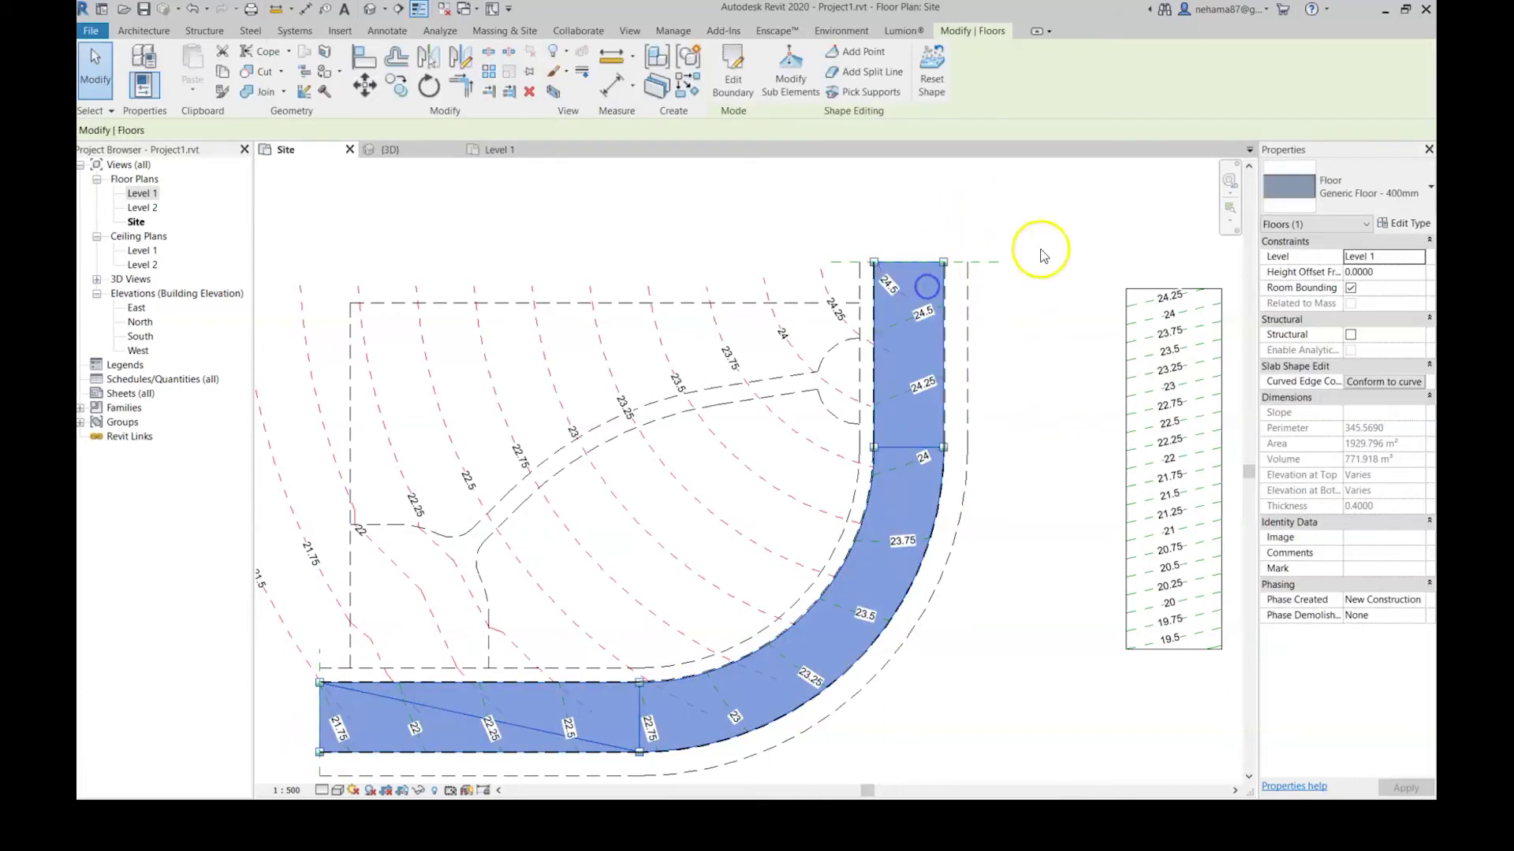
middle_click_drag(953, 427, 834, 432)
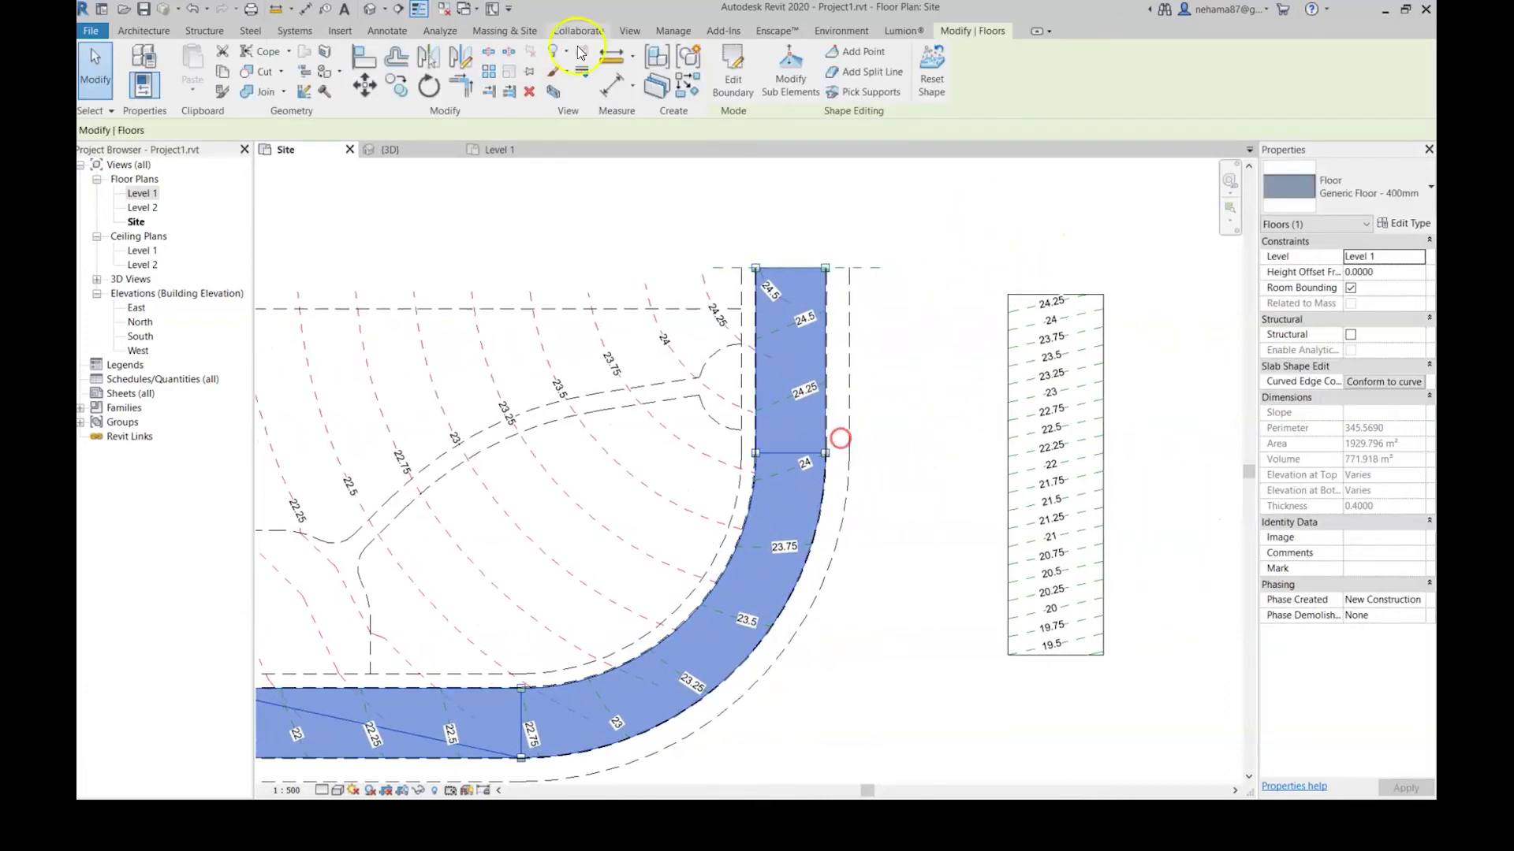
left_click(790, 69)
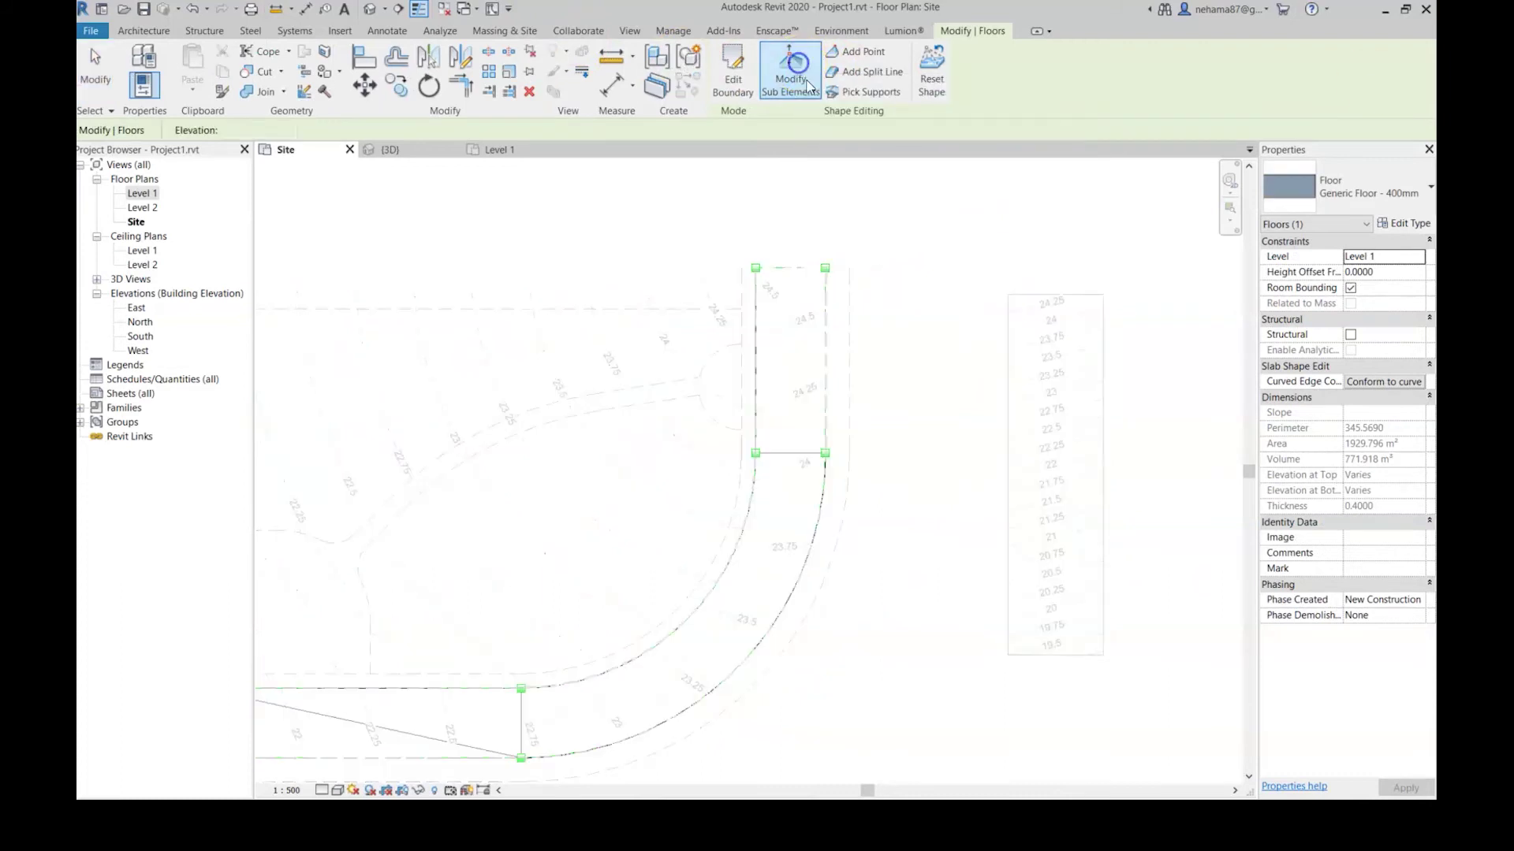
scroll(810, 177, "up", 2)
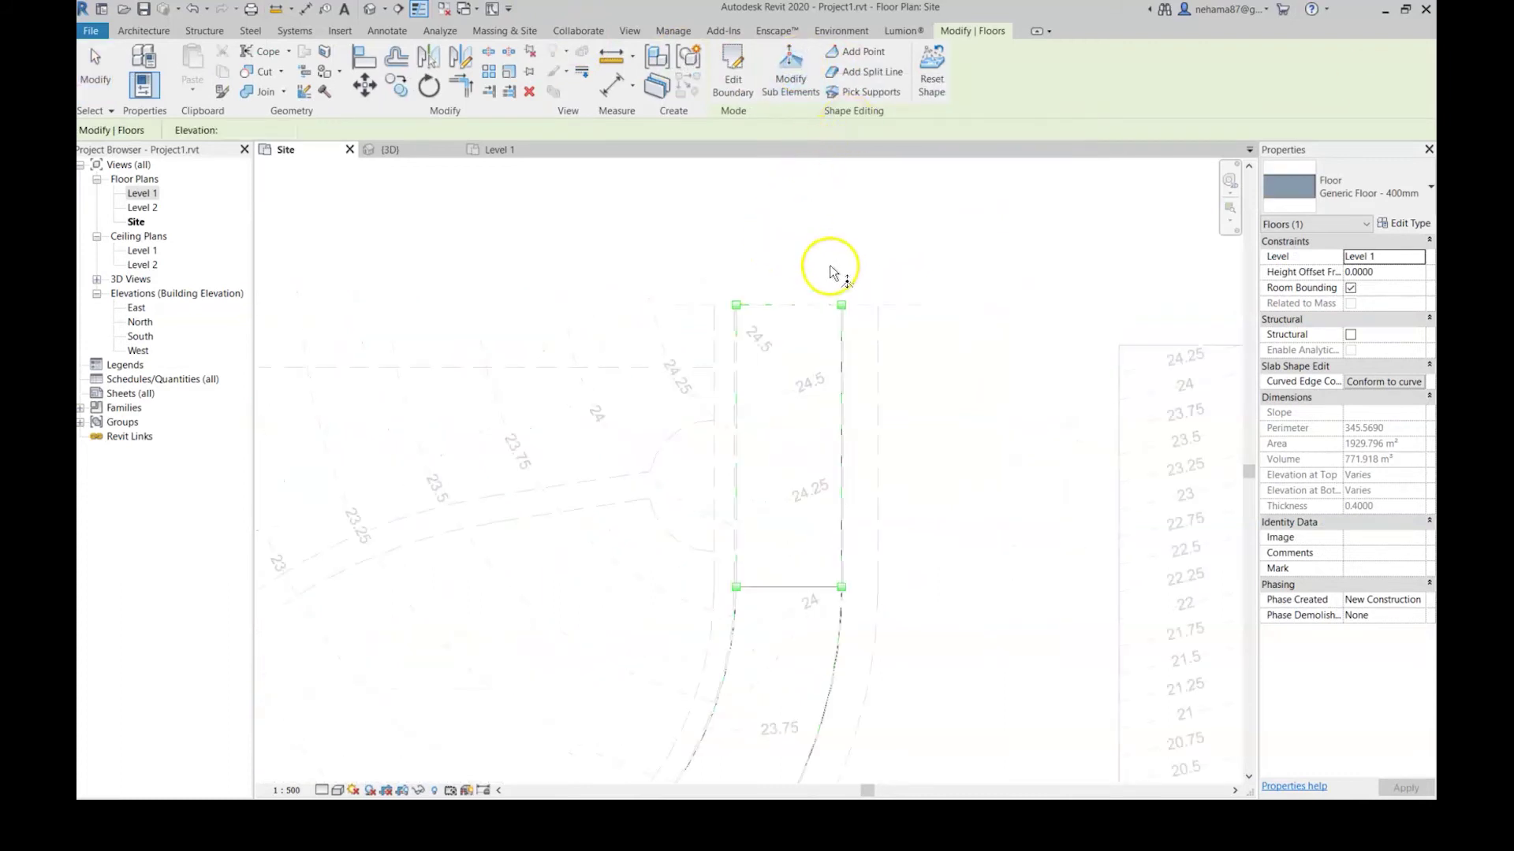
left_click(842, 306)
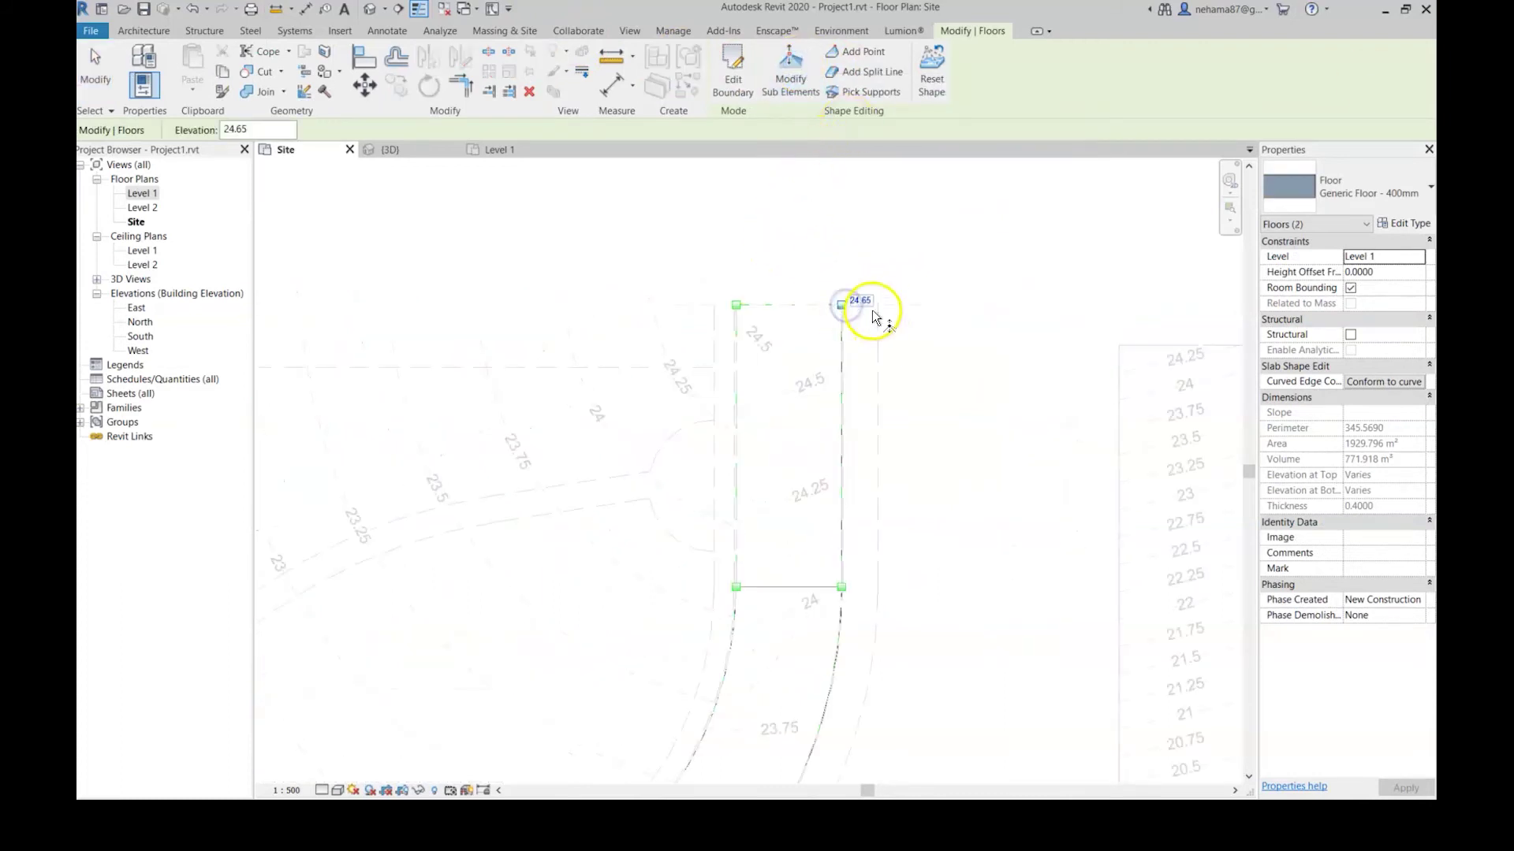
left_click(863, 302)
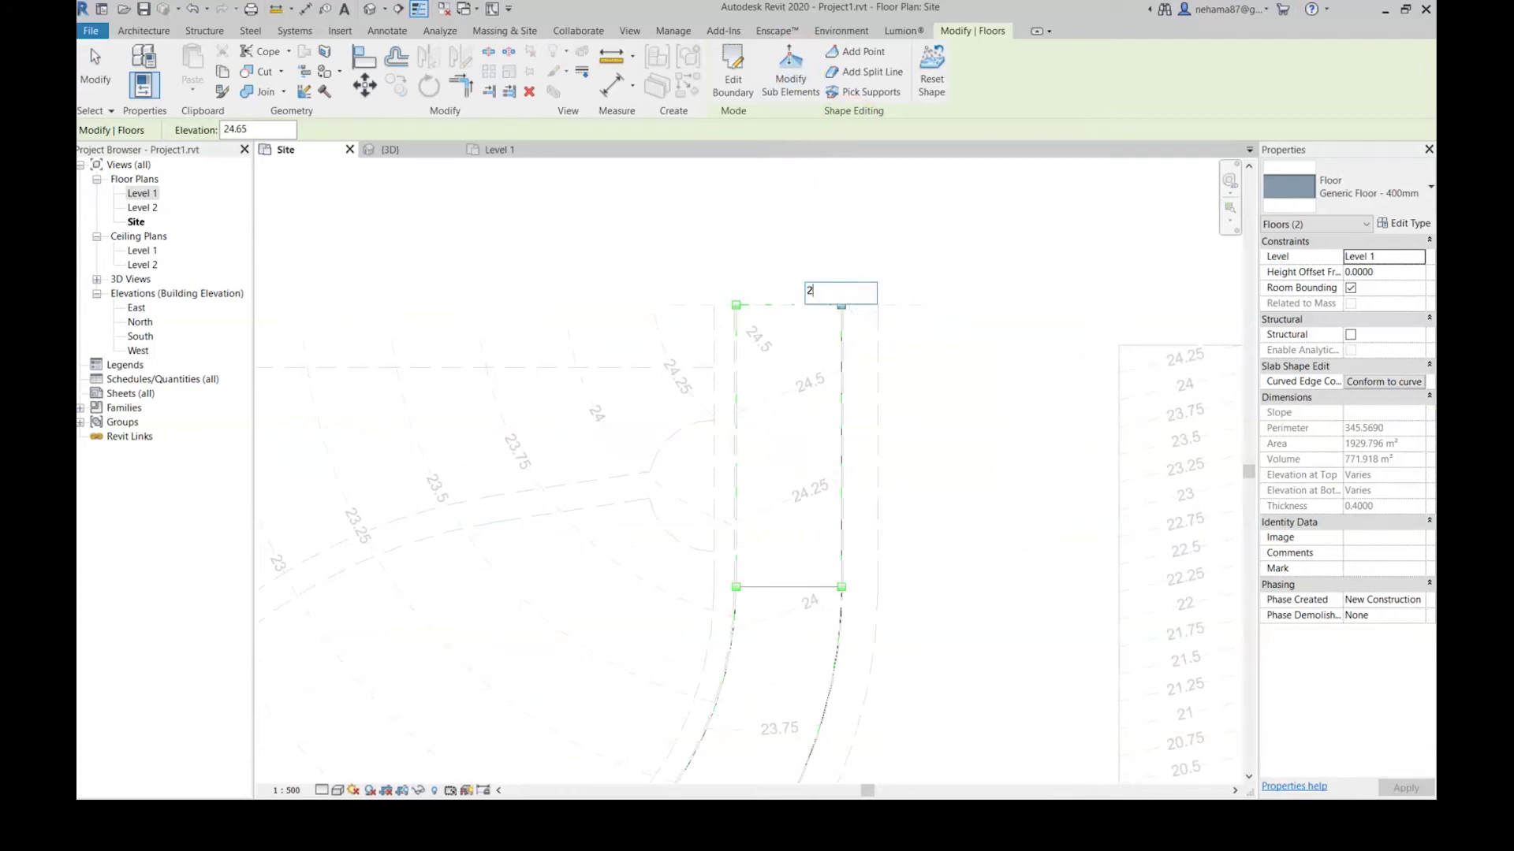
key("Return")
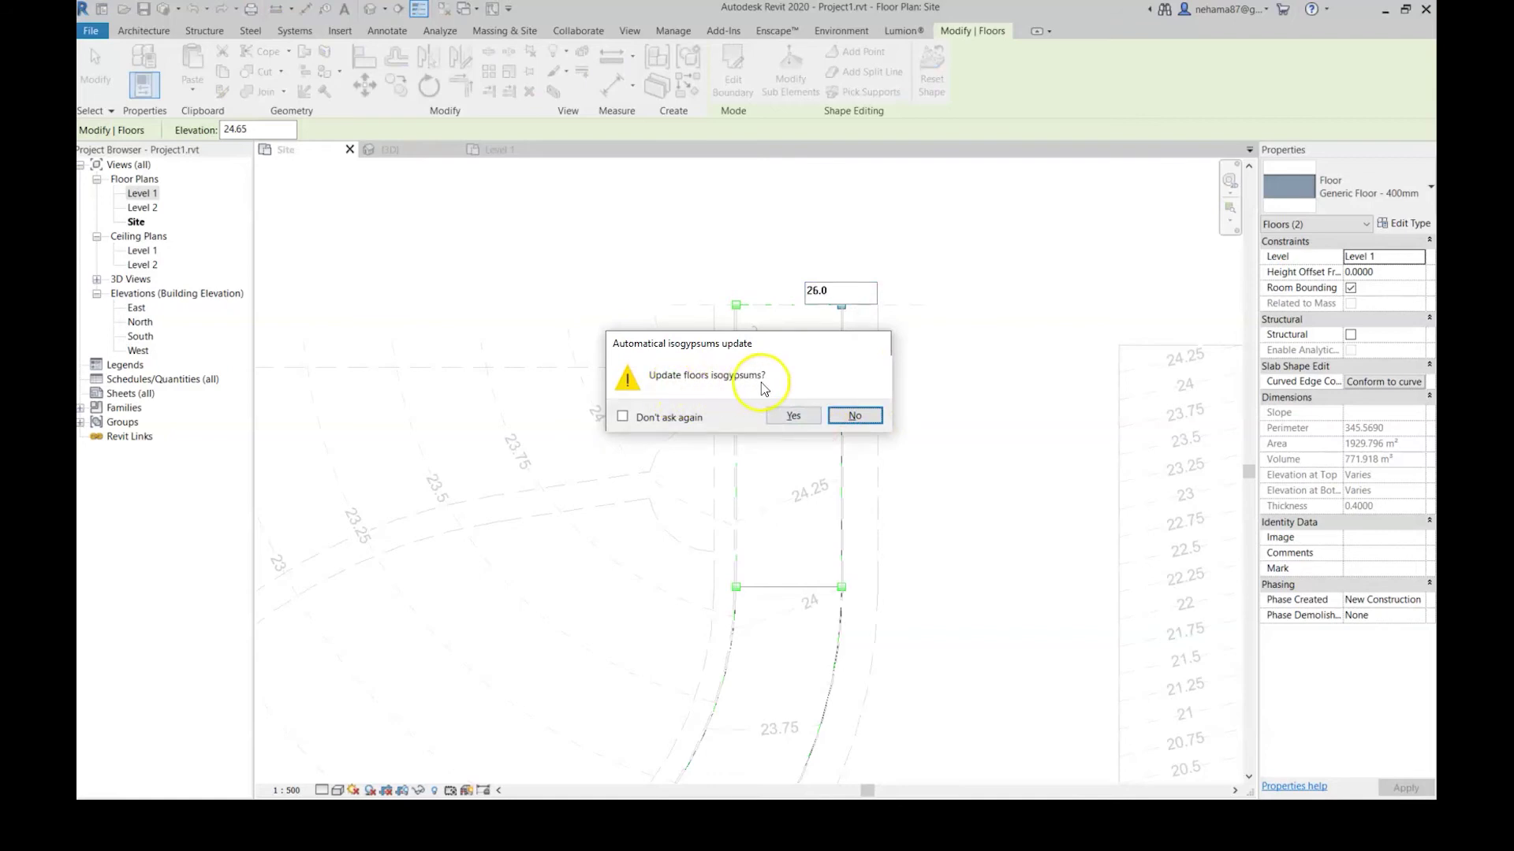
left_click(789, 416)
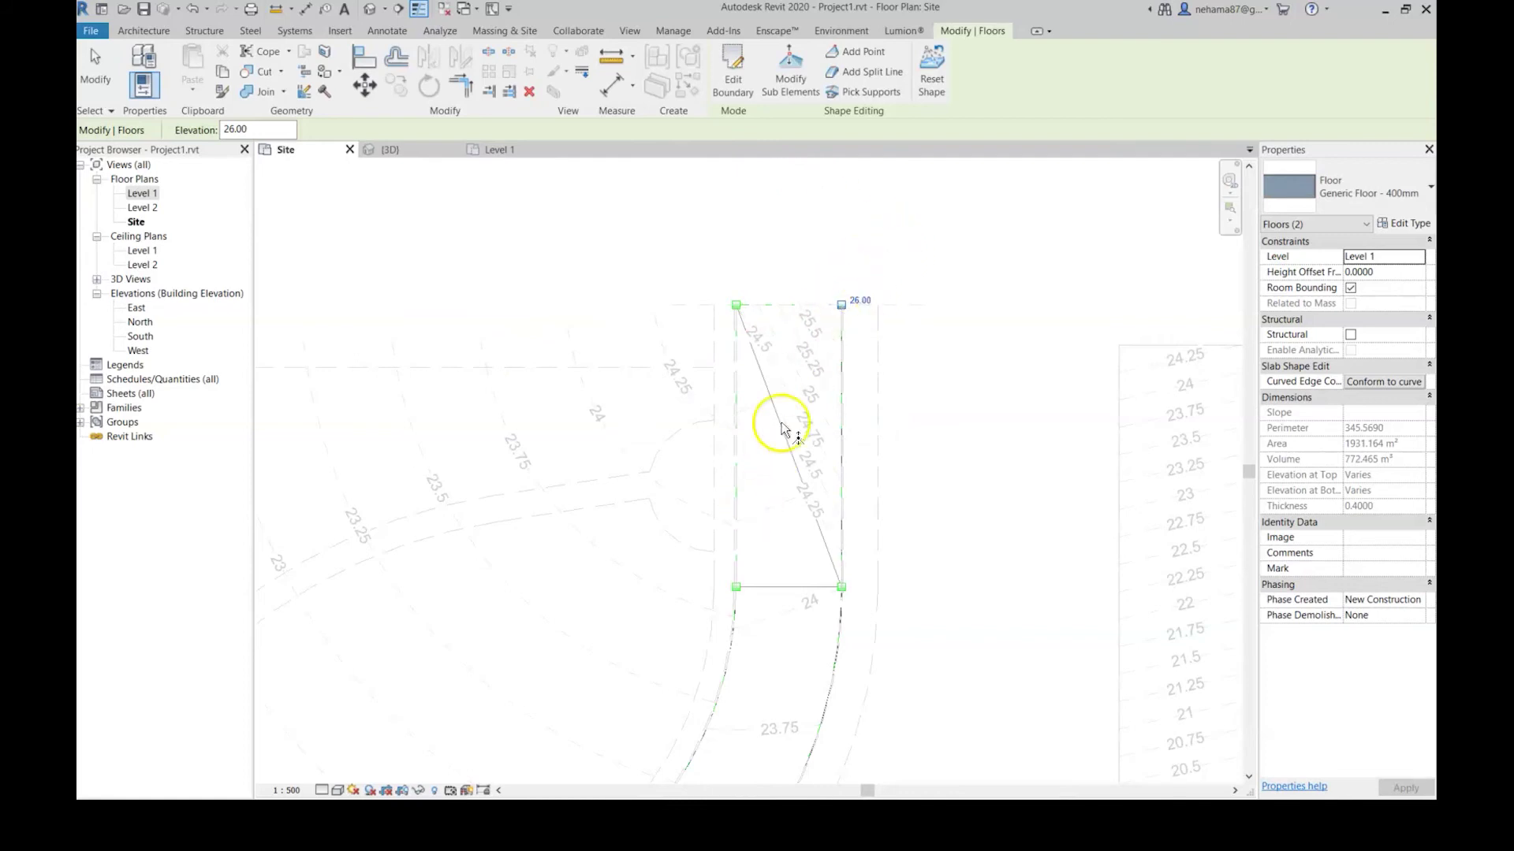
- Raise the top-left corner point to 26.1, regenerate contours, and finish shape editing
scroll(837, 312, "up", 4)
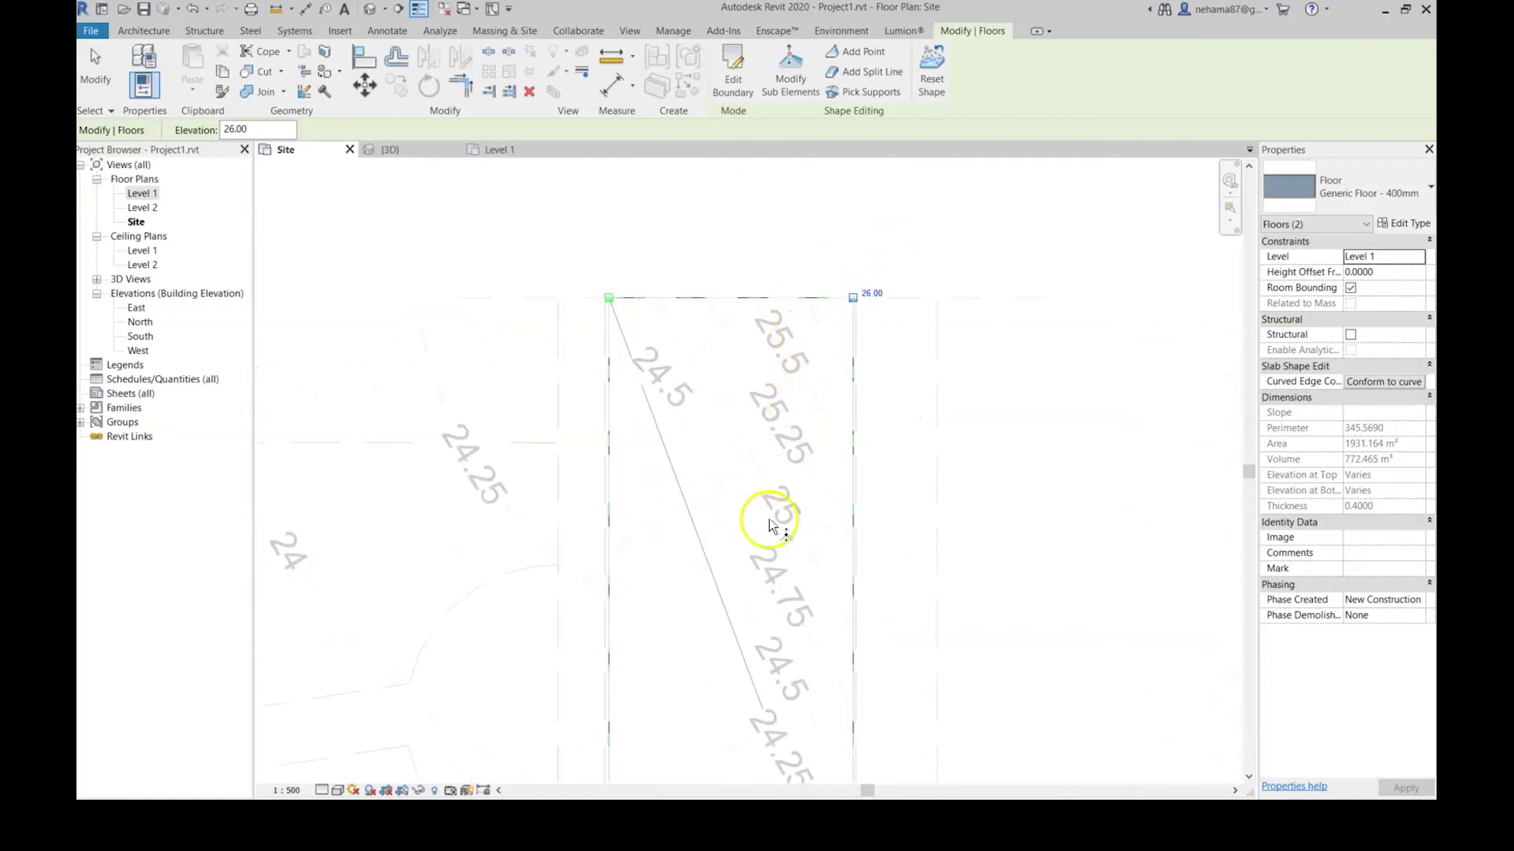
scroll(805, 293, "down", 1)
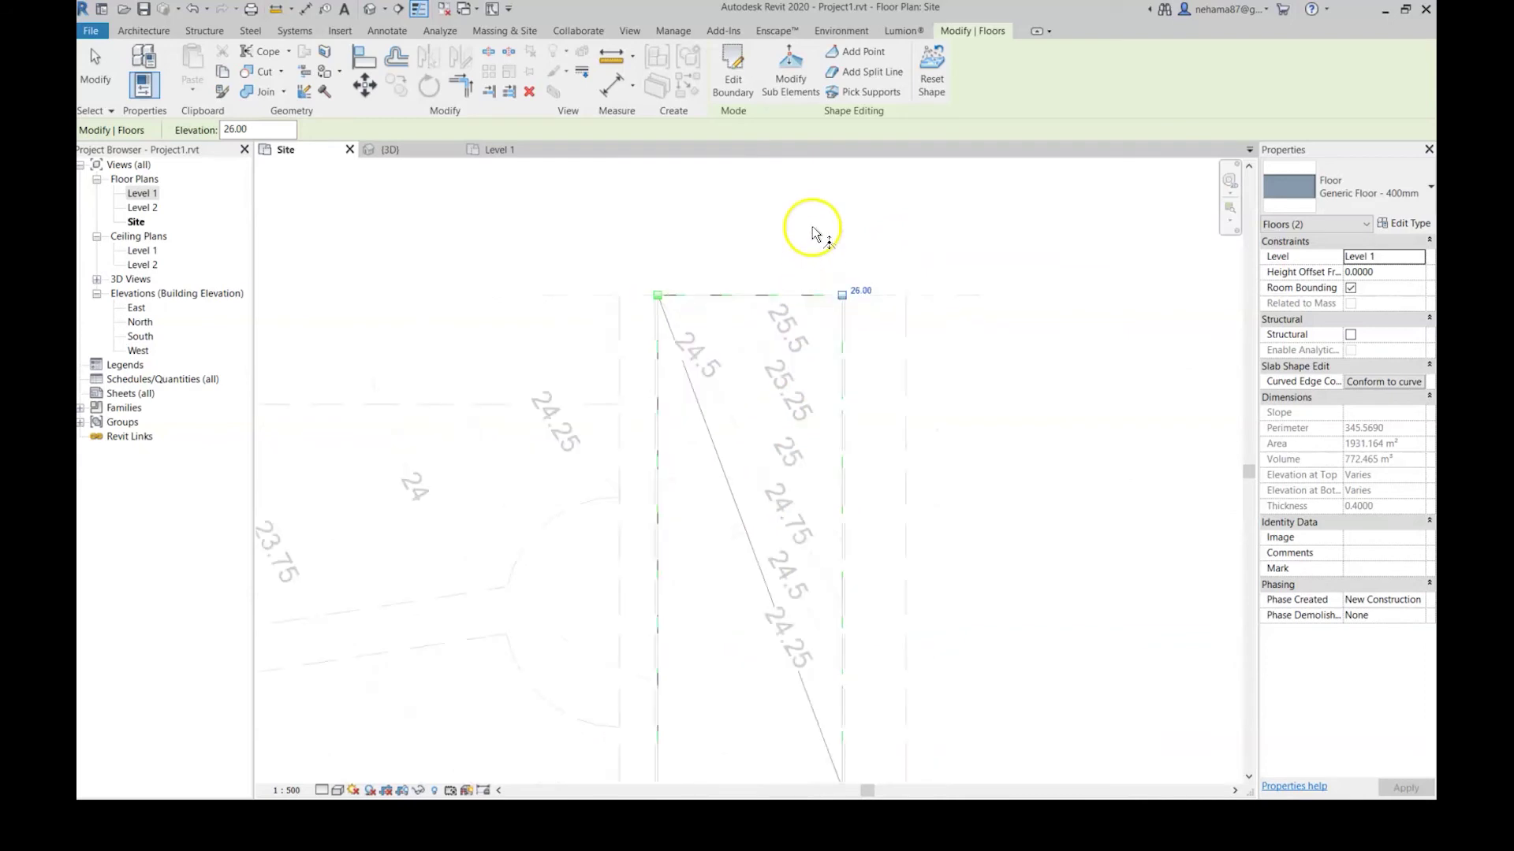
scroll(812, 238, "down", 2)
scroll(780, 252, "up", 1)
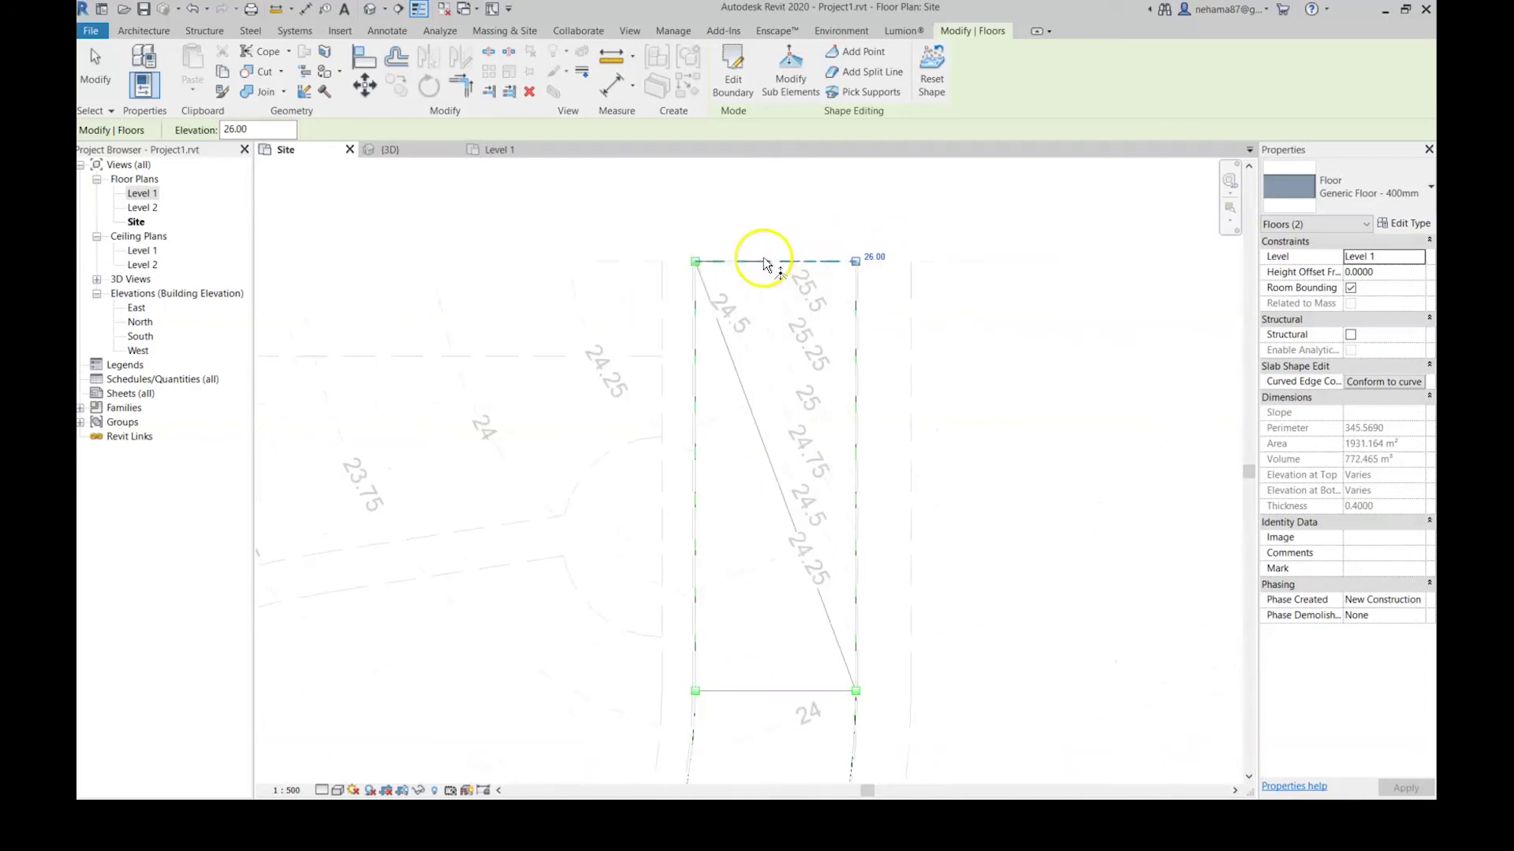
left_click(694, 263)
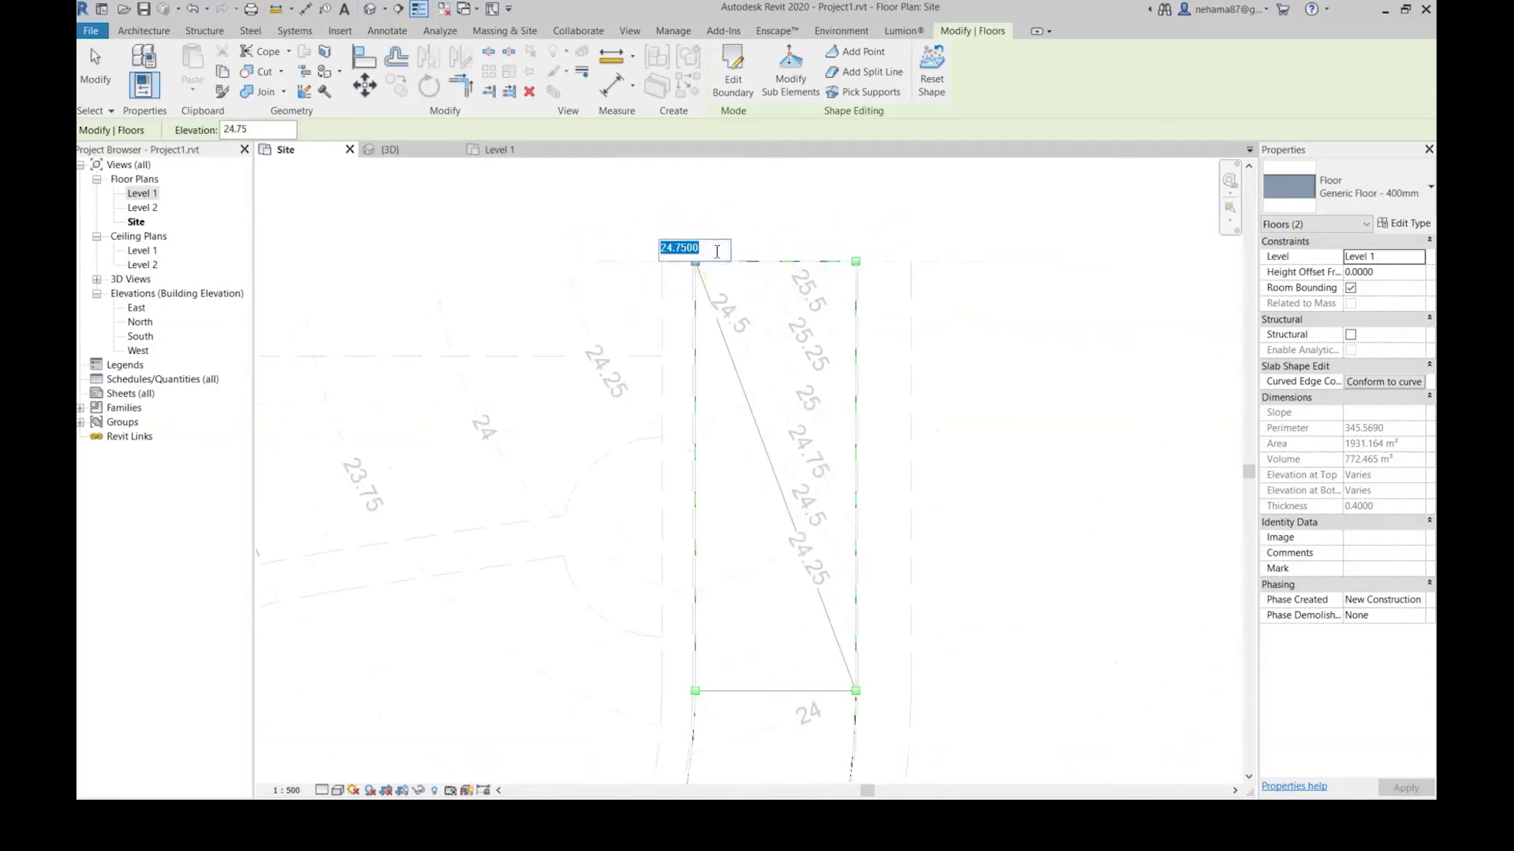
key("Return")
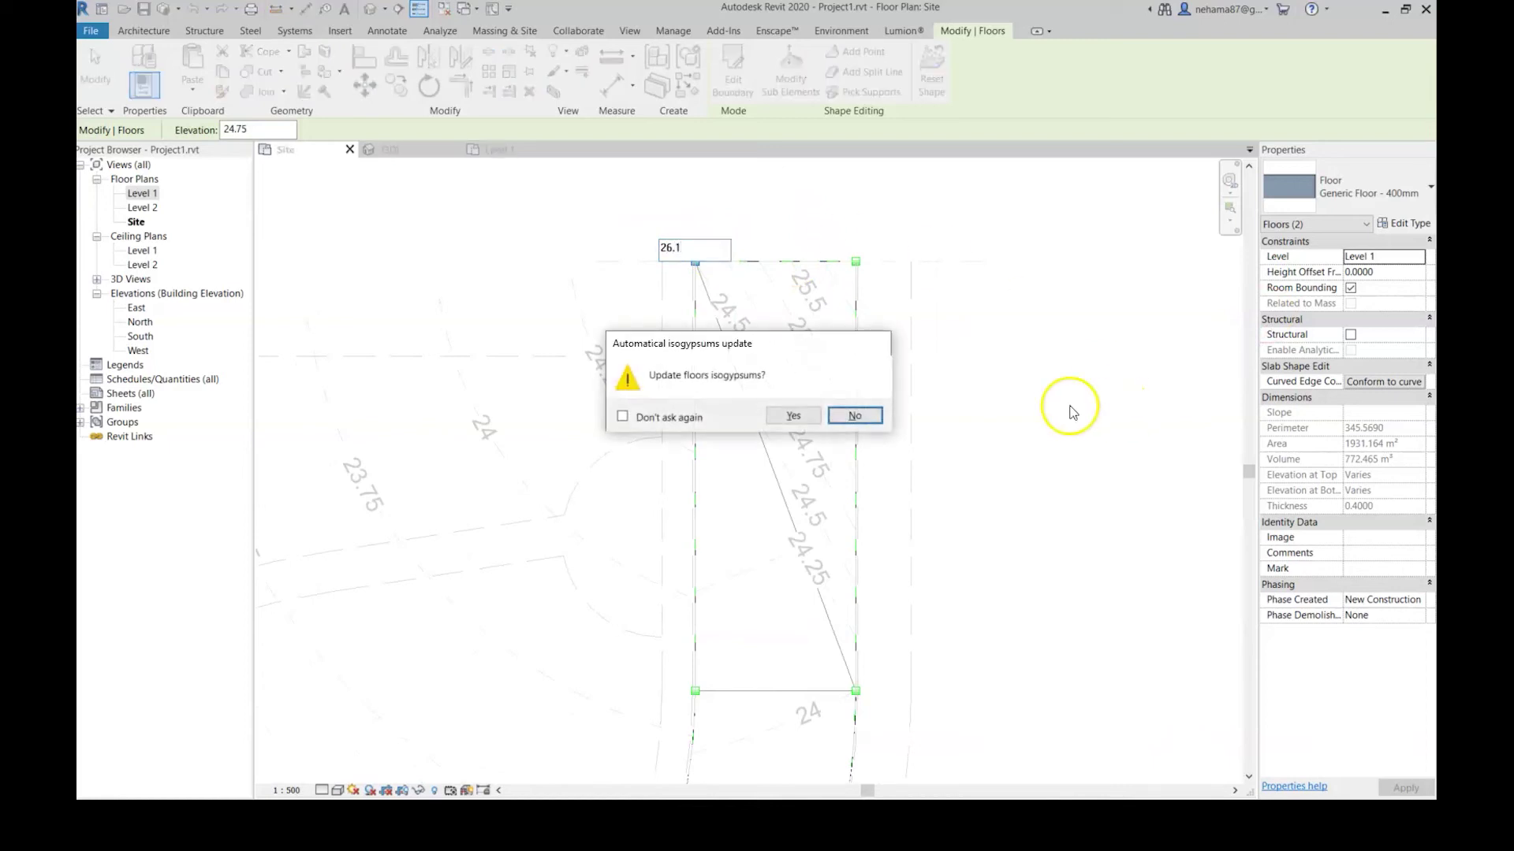
left_click(804, 413)
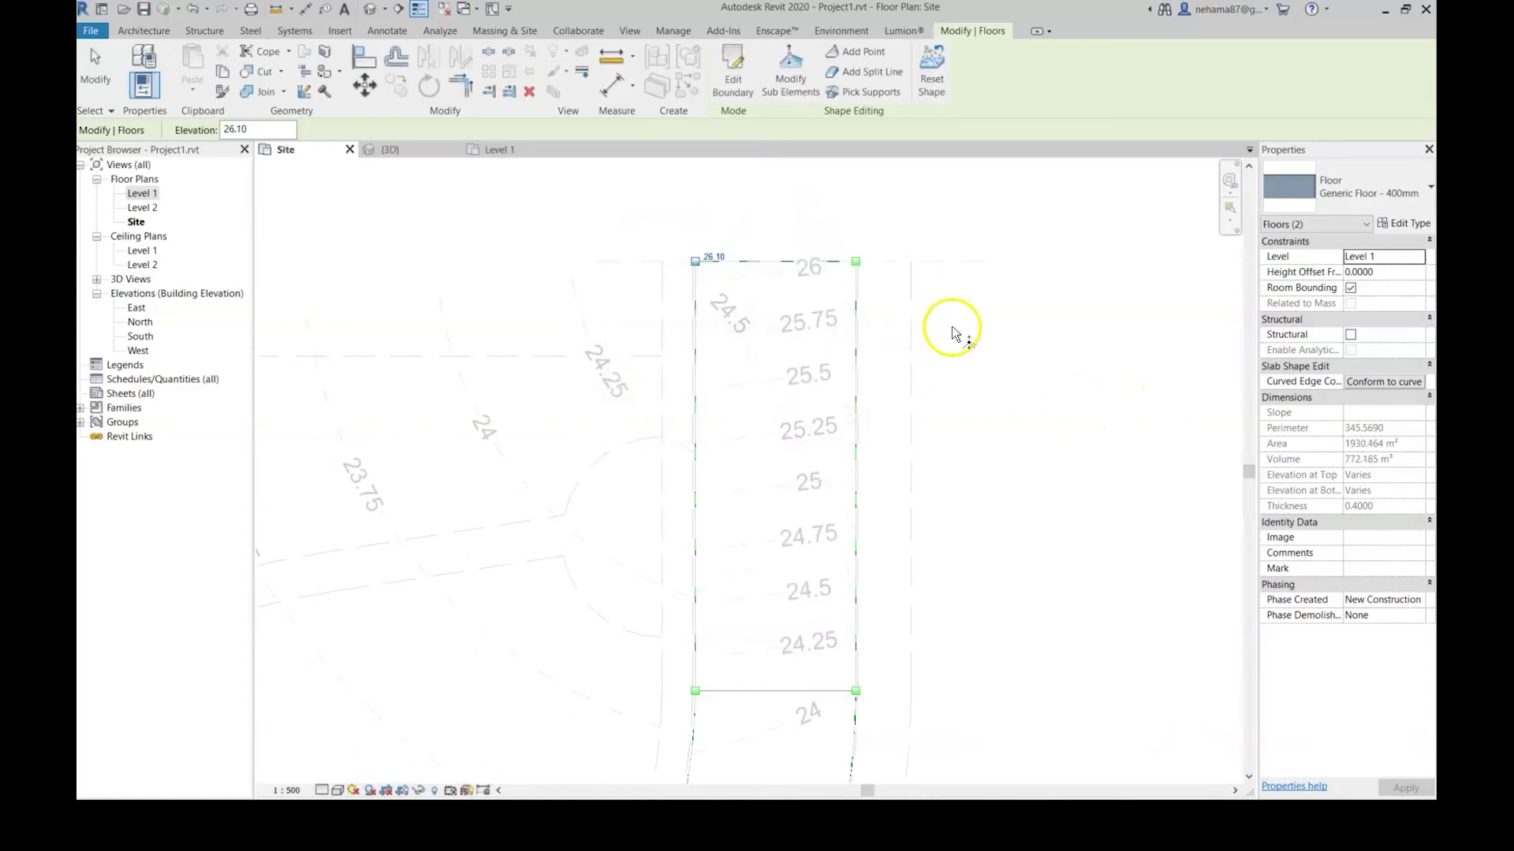
key("Escape")
key("Escape")
scroll(939, 295, "down", 4)
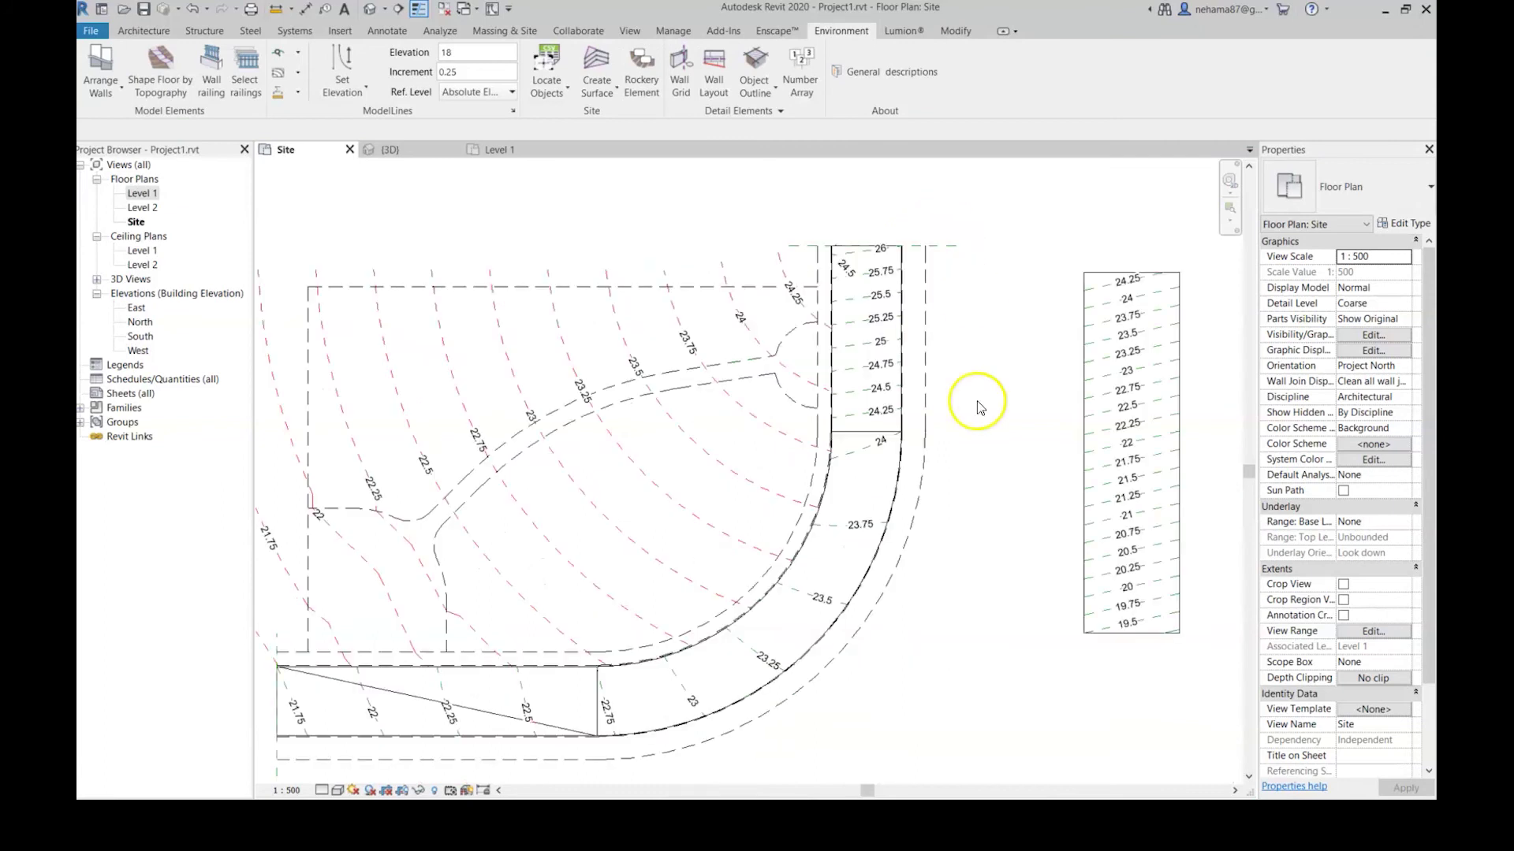
left_click(392, 152)
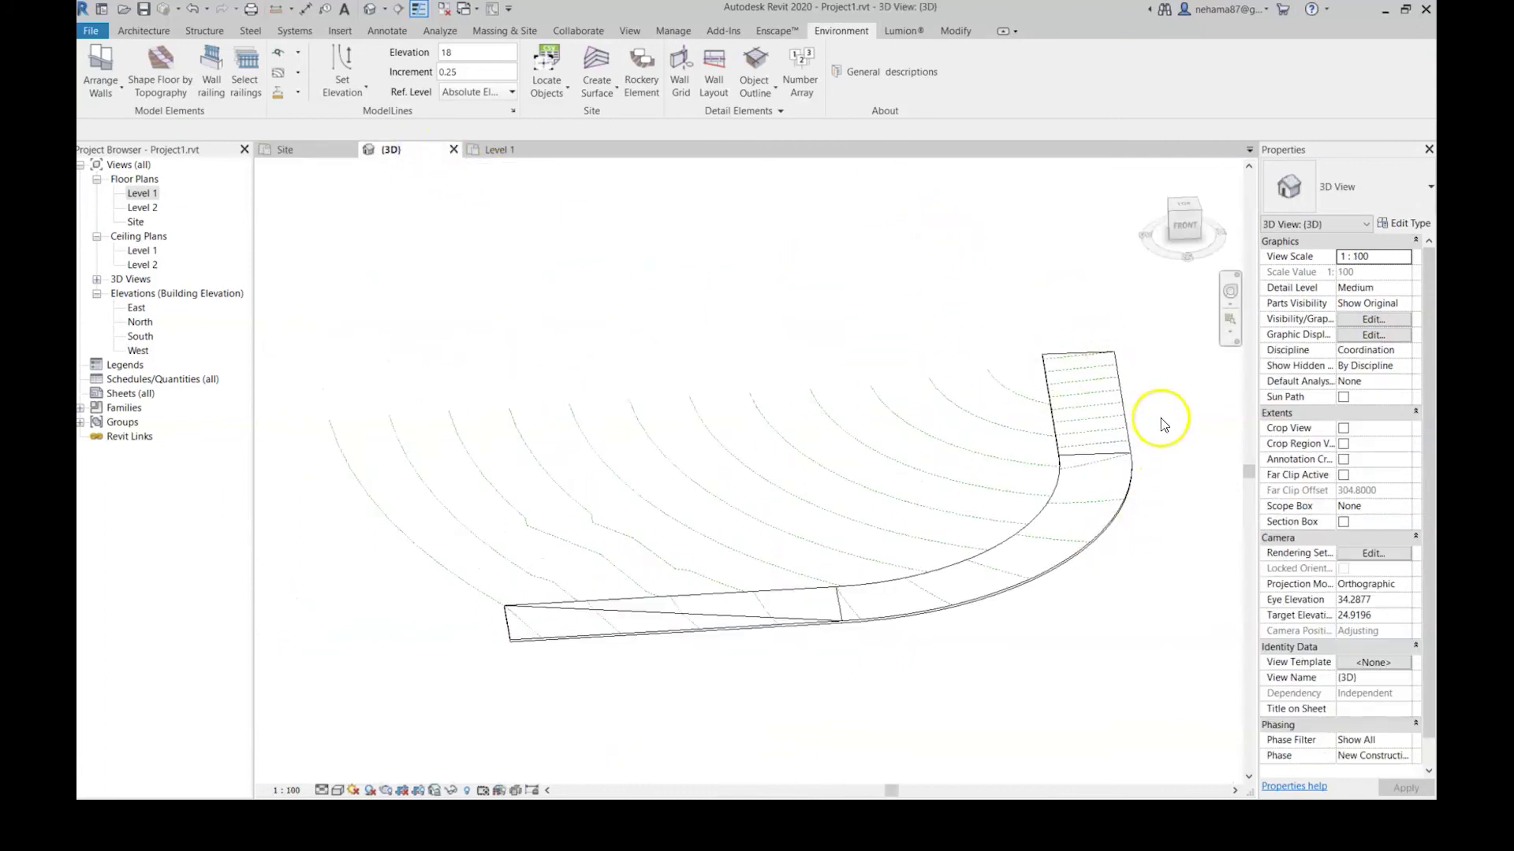
scroll(1098, 328, "up", 4)
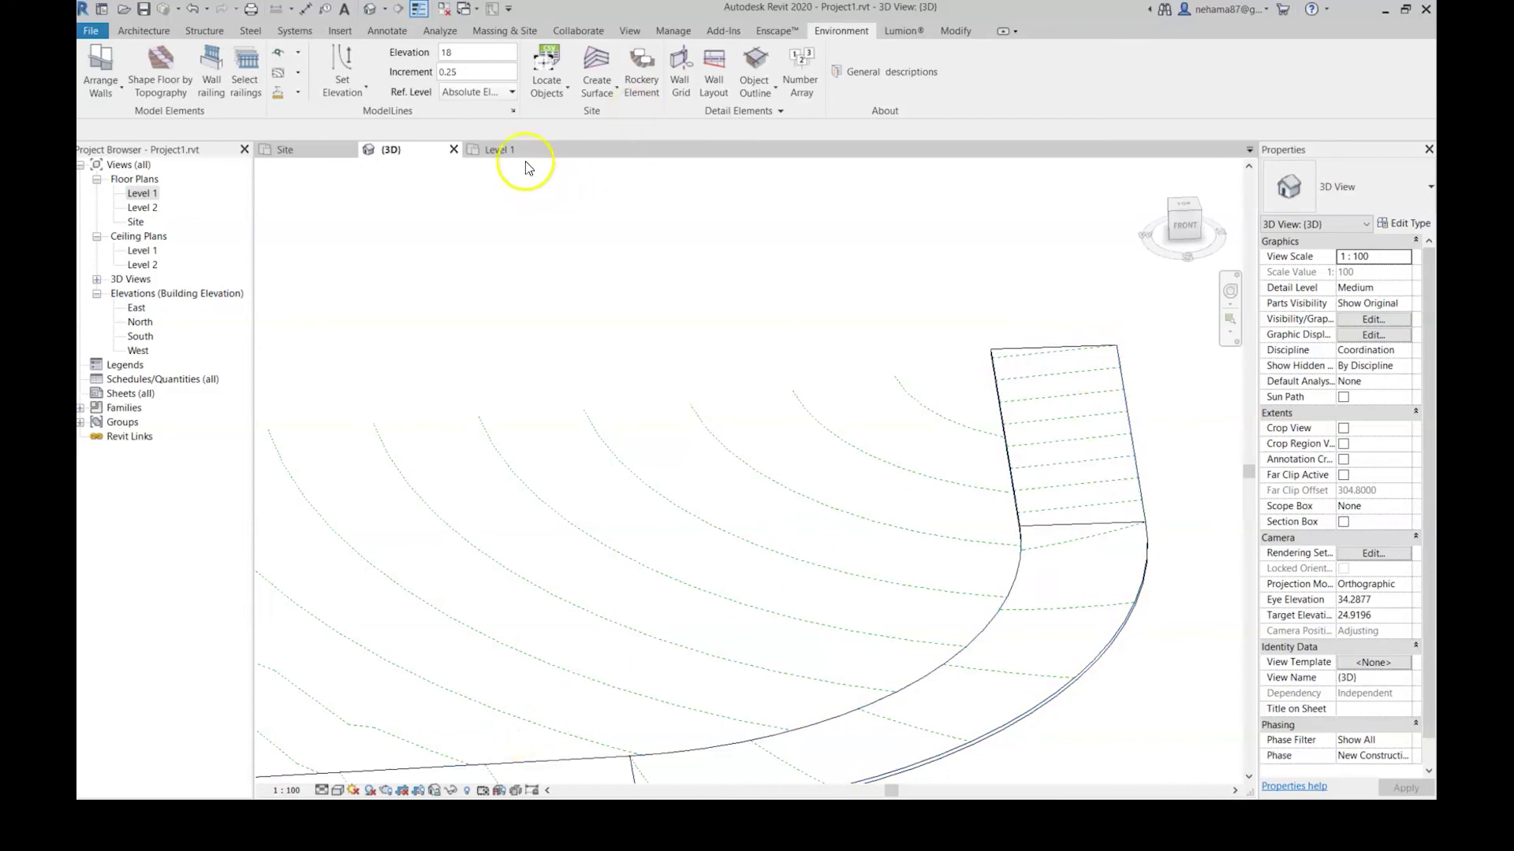
left_click(507, 150)
scroll(888, 415, "up", 3)
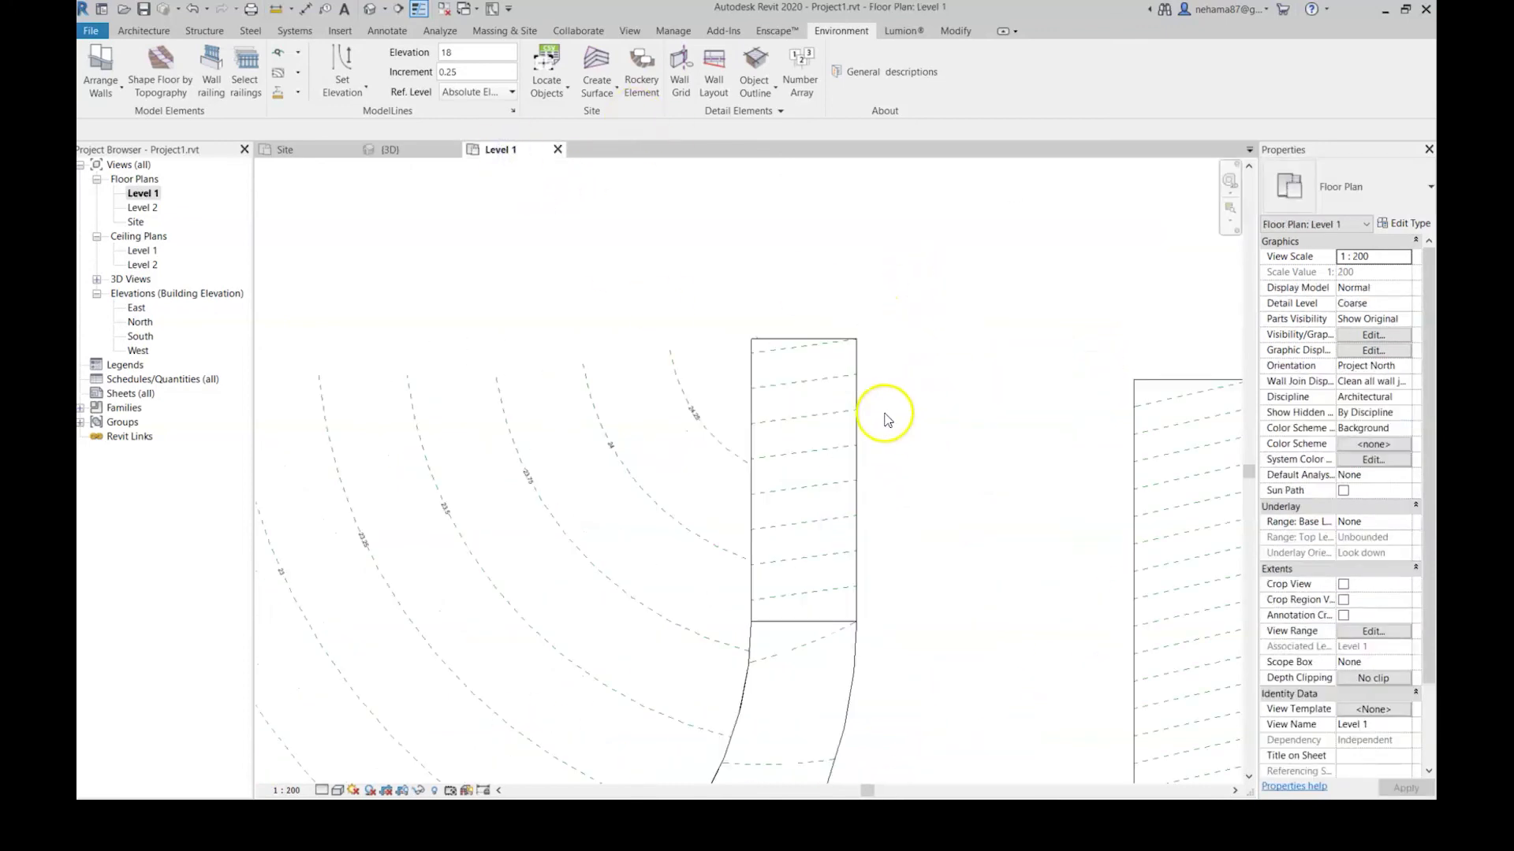
left_click(300, 147)
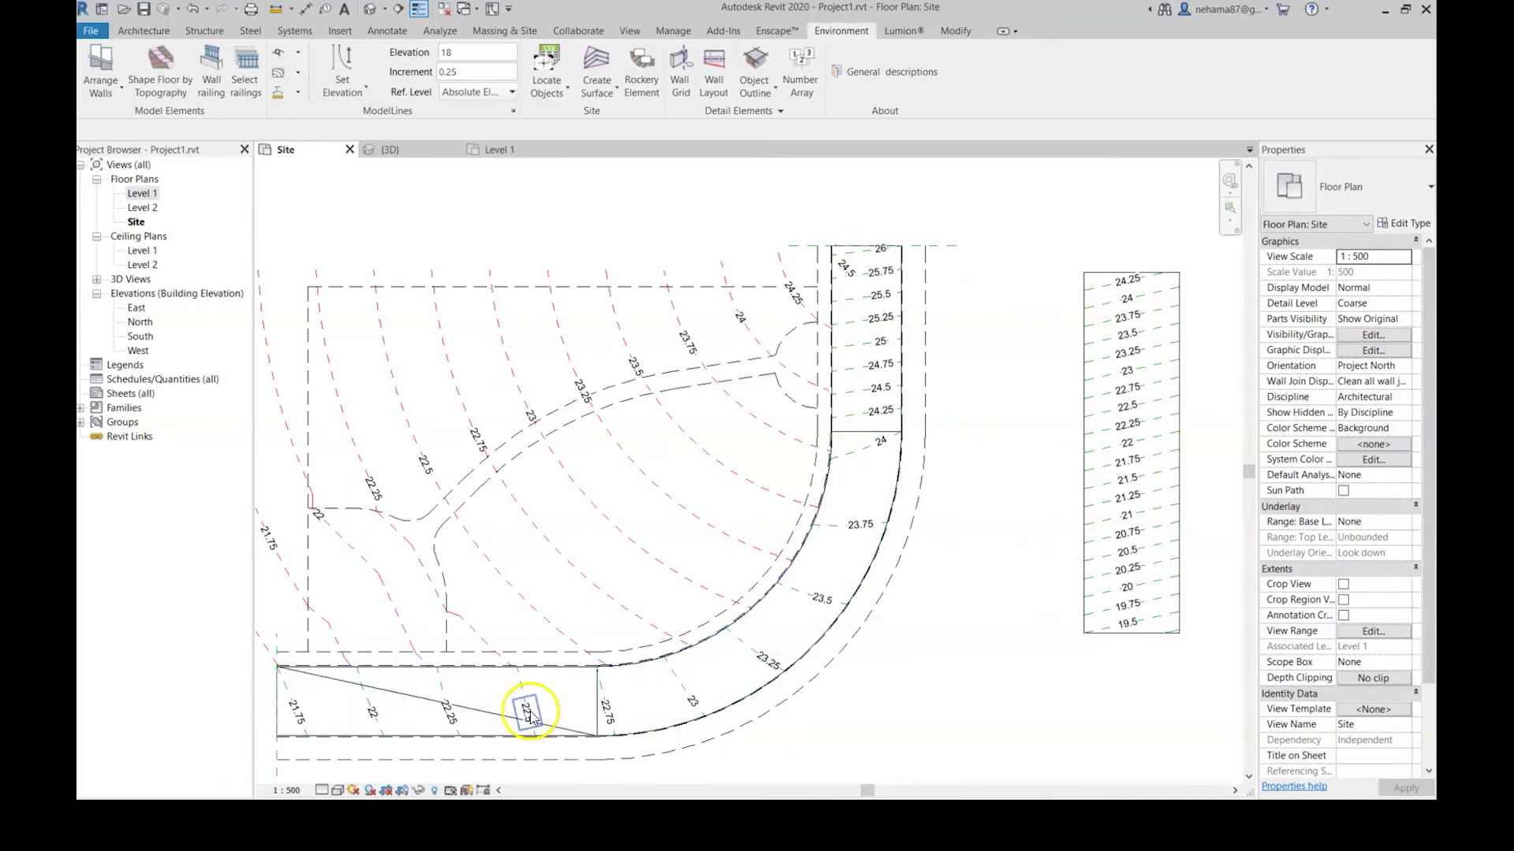
scroll(773, 636, "down", 2)
scroll(410, 676, "up", 2)
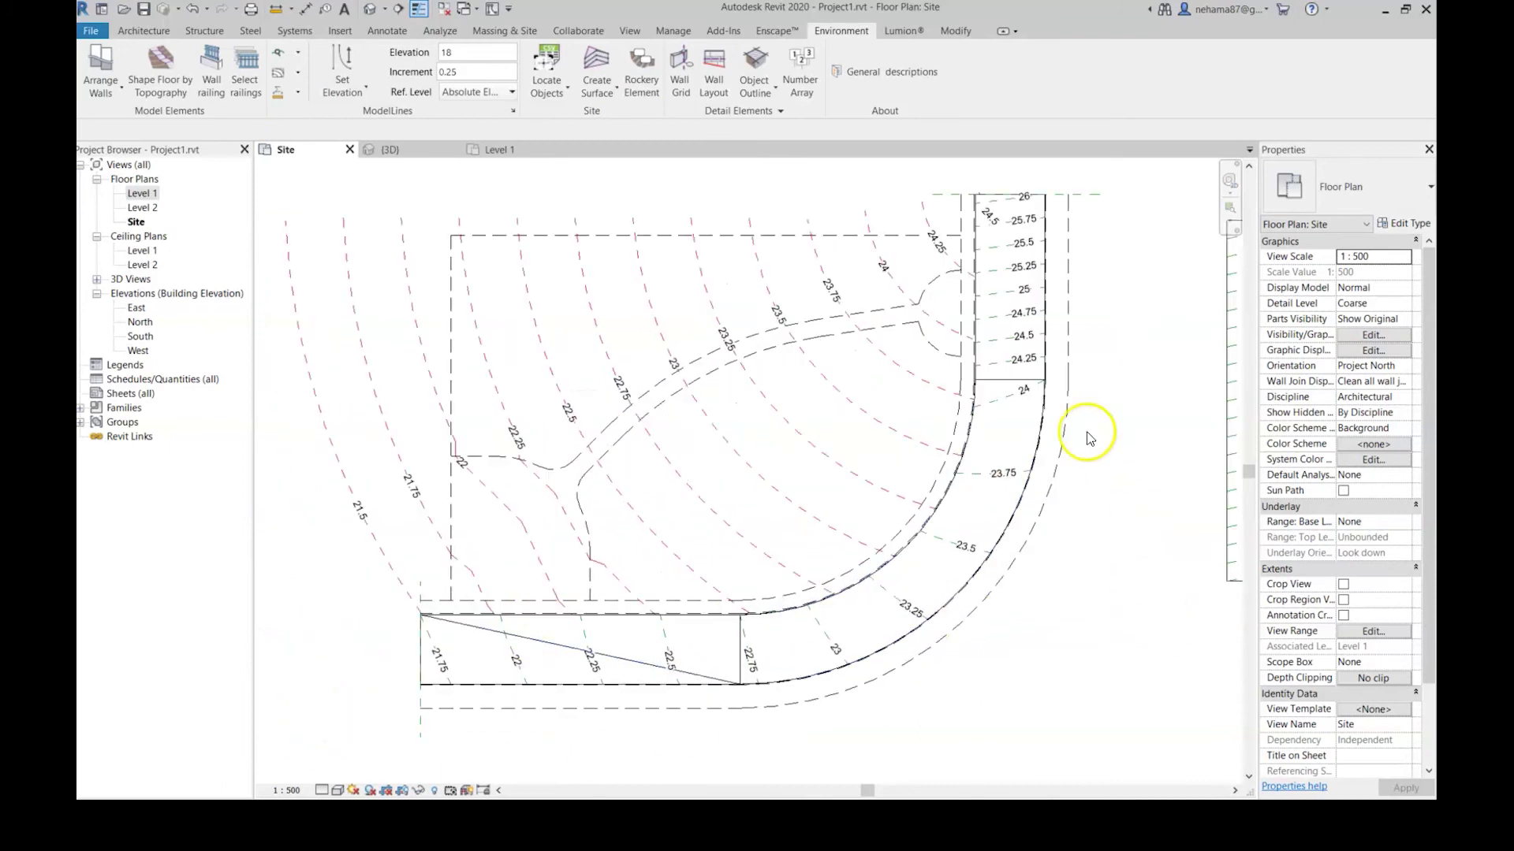
middle_click_drag(1125, 466, 1000, 502)
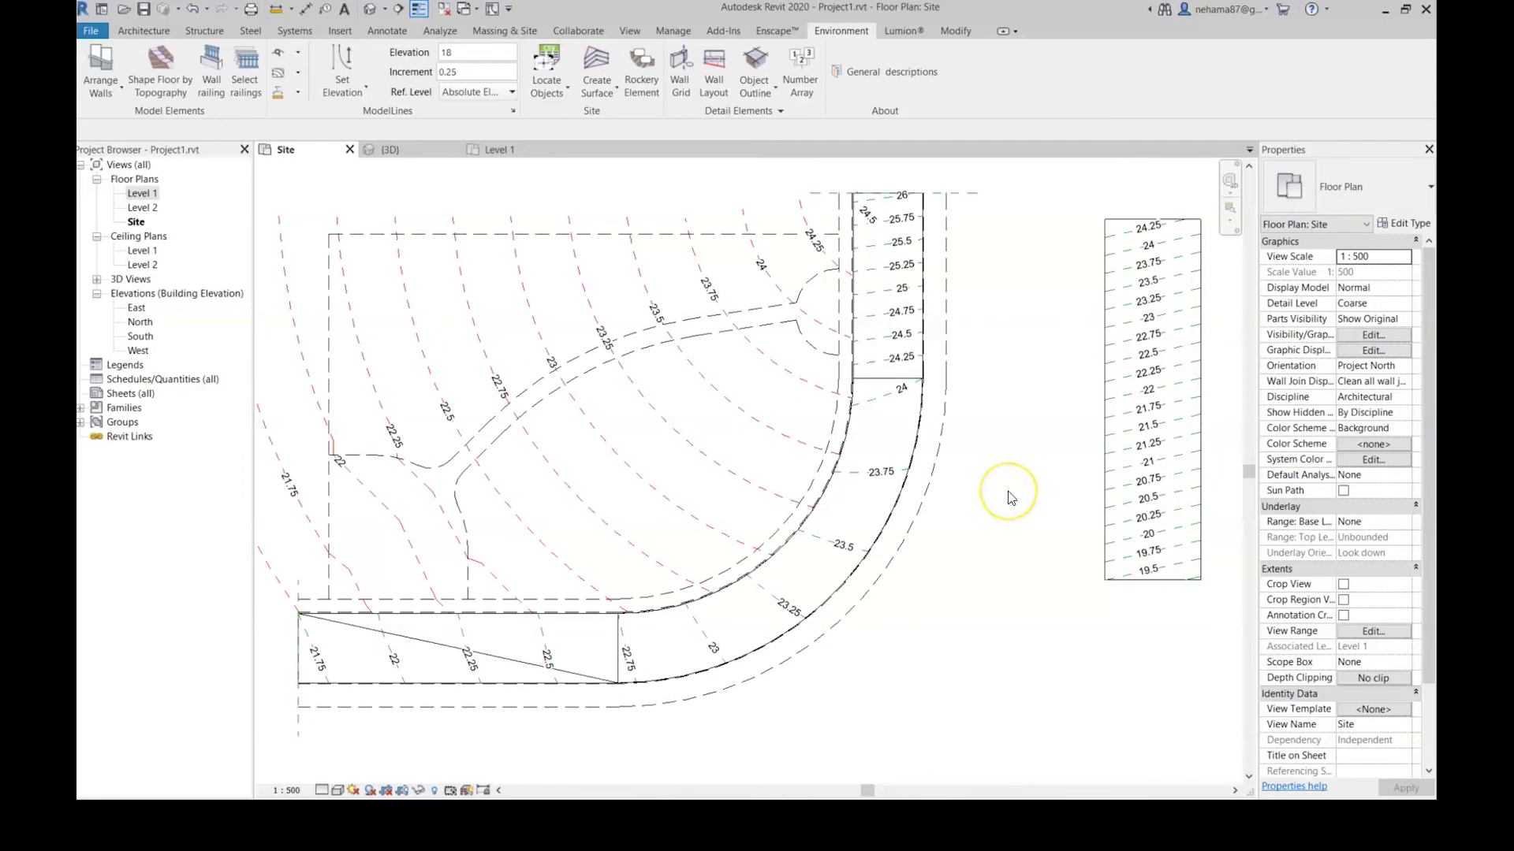
left_click(957, 541)
- Select the curved road floor and apply Delete Floor Contours to remove its contours and labels
left_click(298, 74)
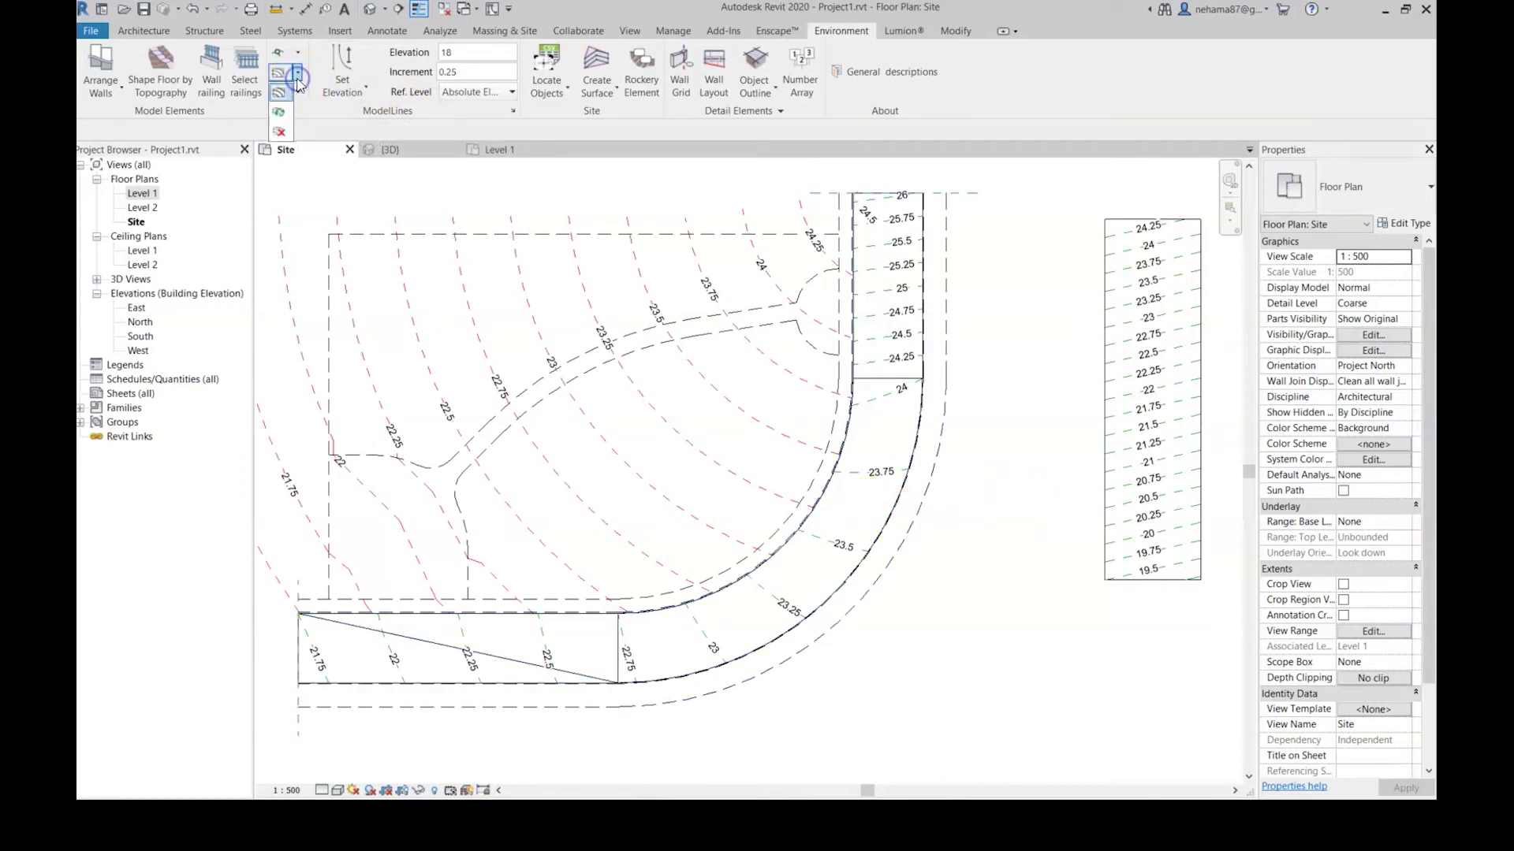
left_click(283, 132)
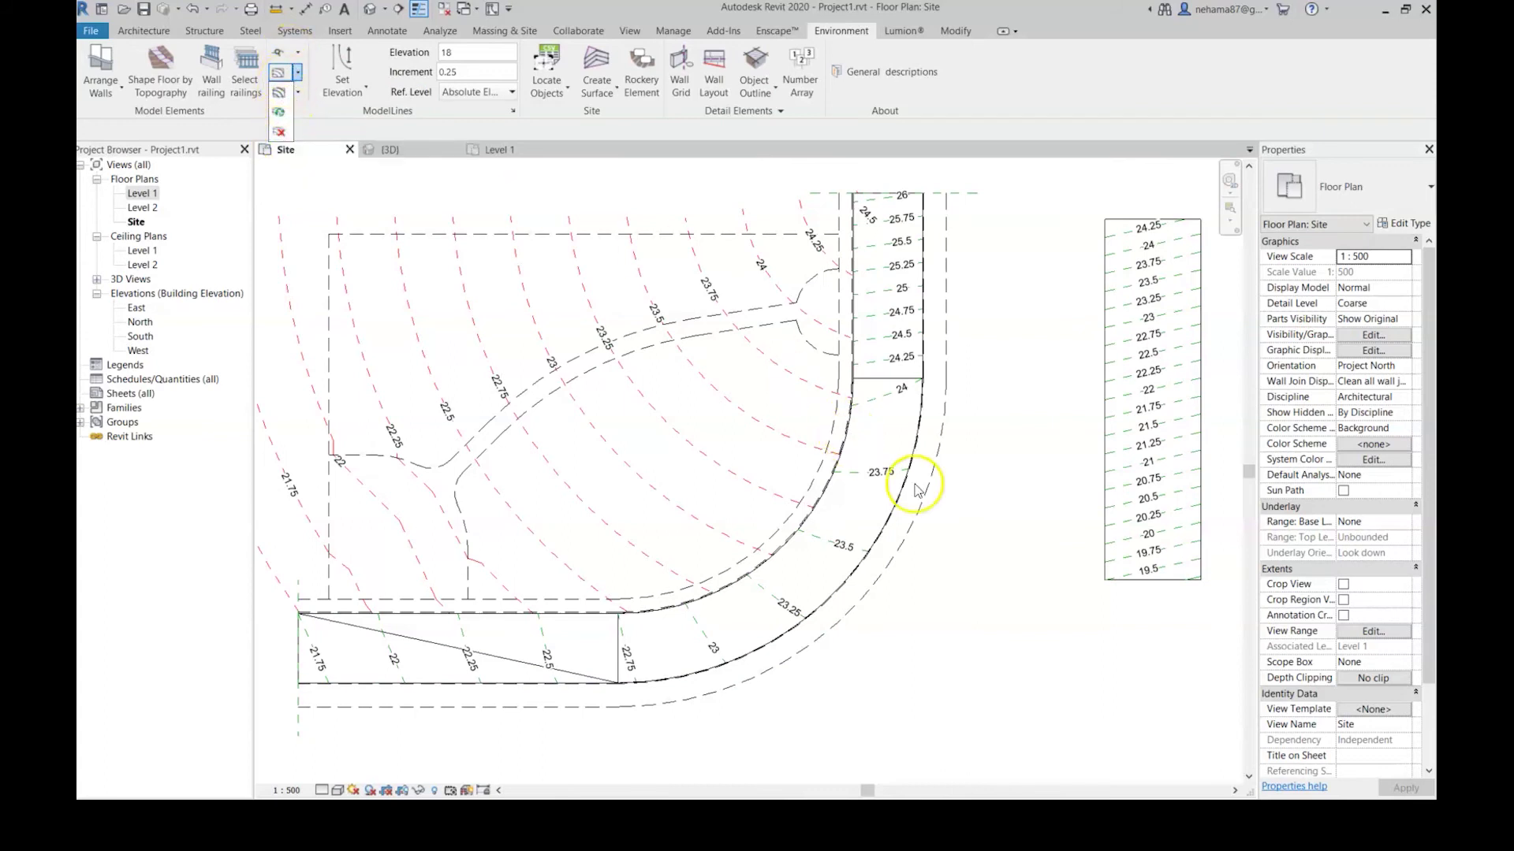
left_click(881, 436)
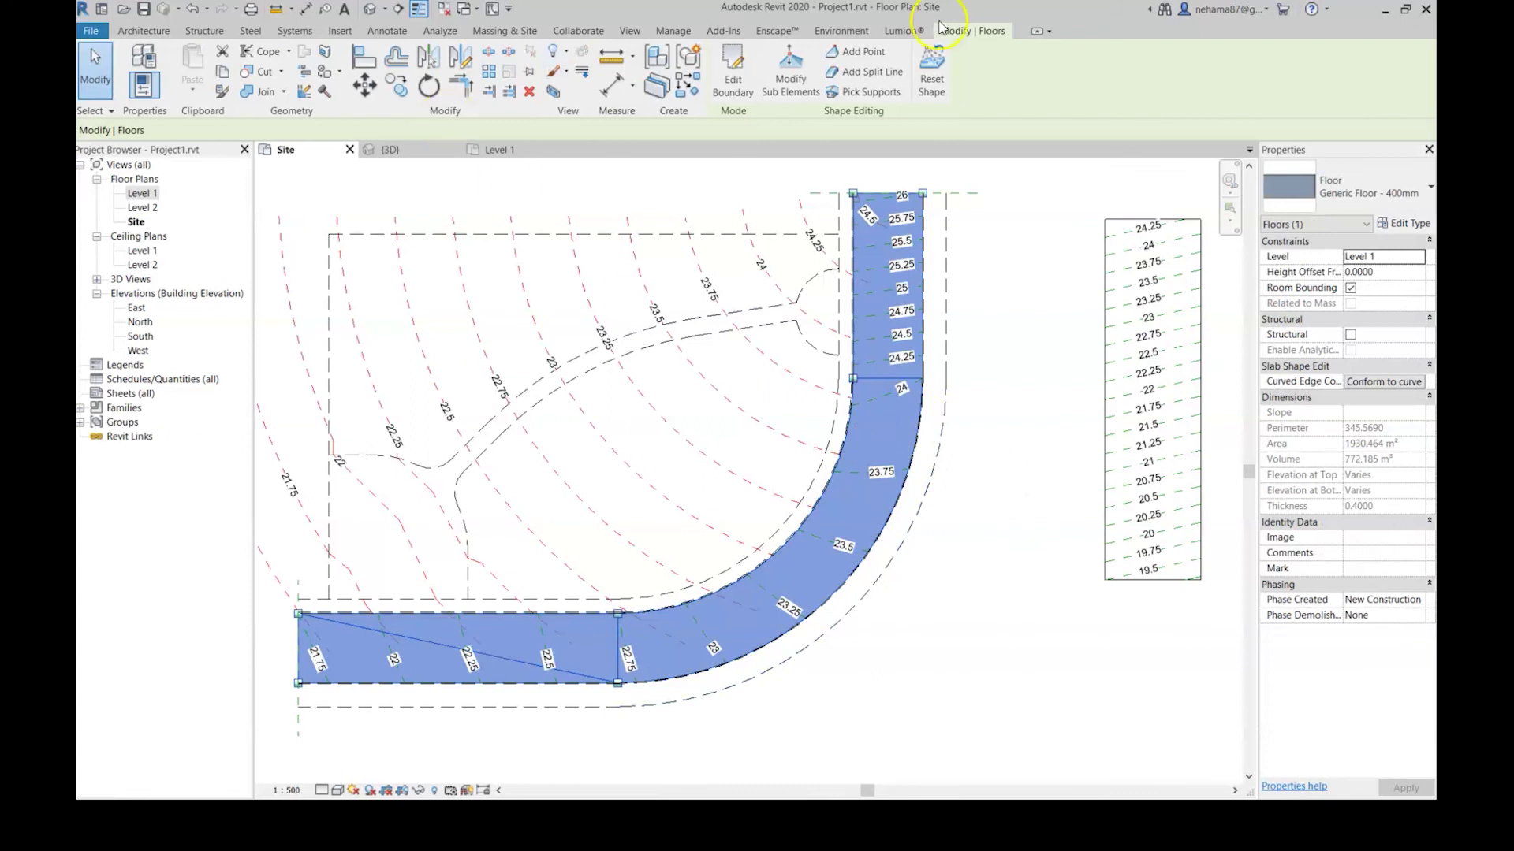
left_click(841, 30)
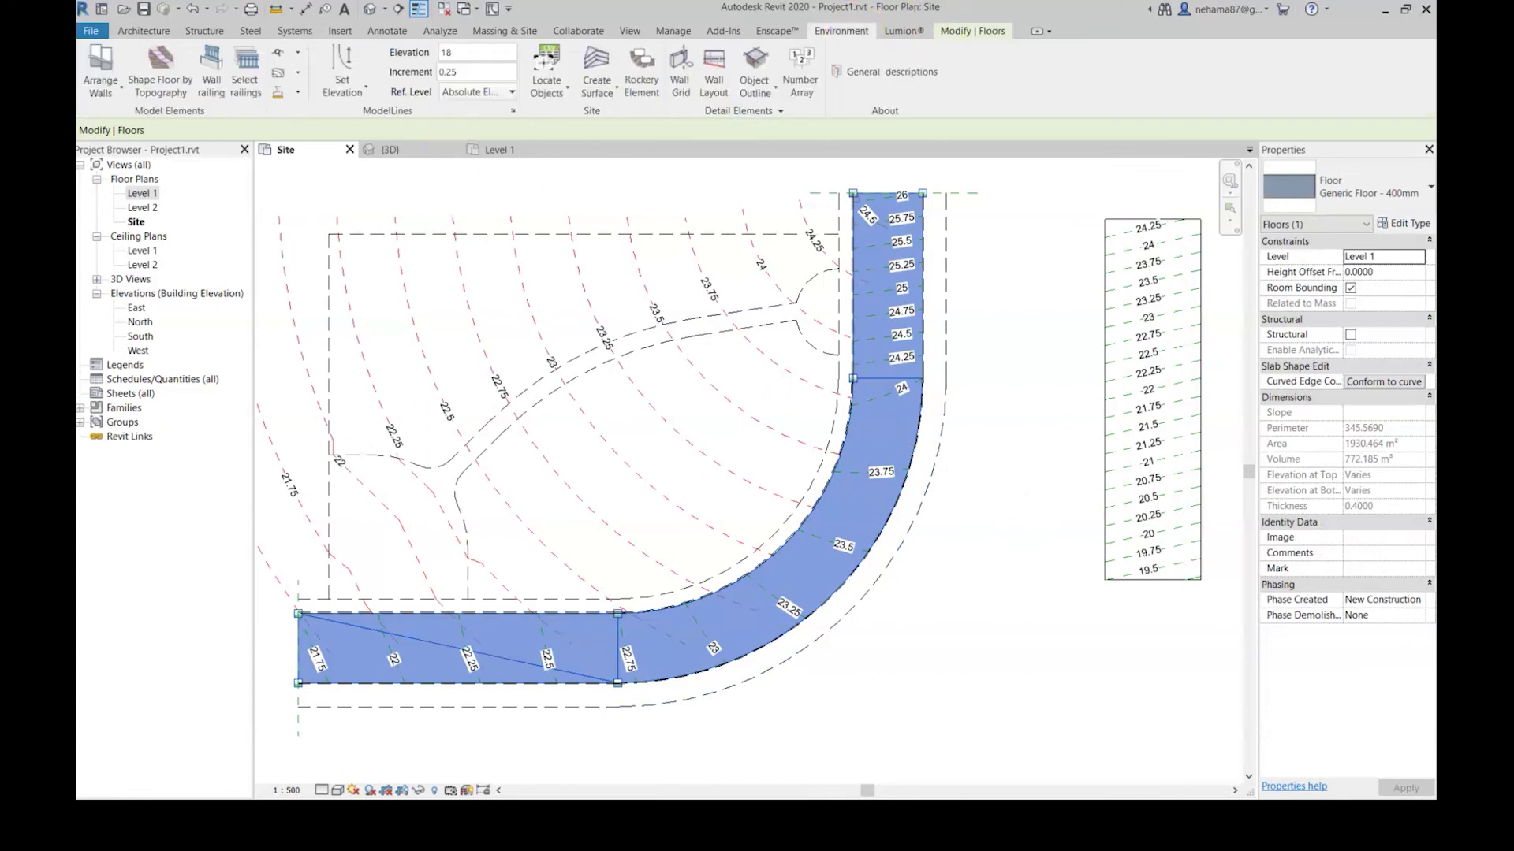
left_click(298, 73)
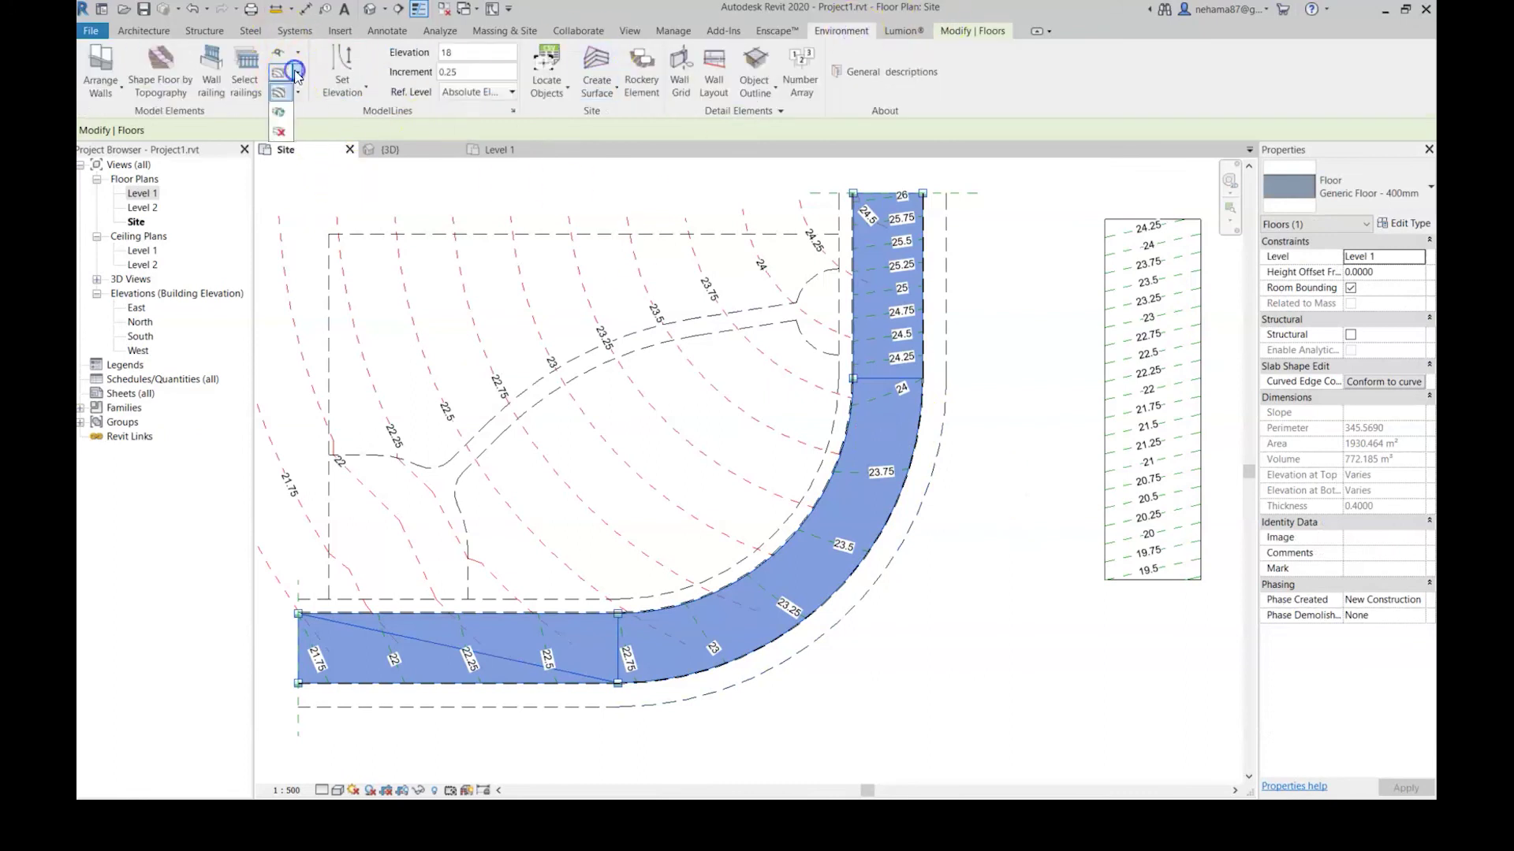
left_click(280, 134)
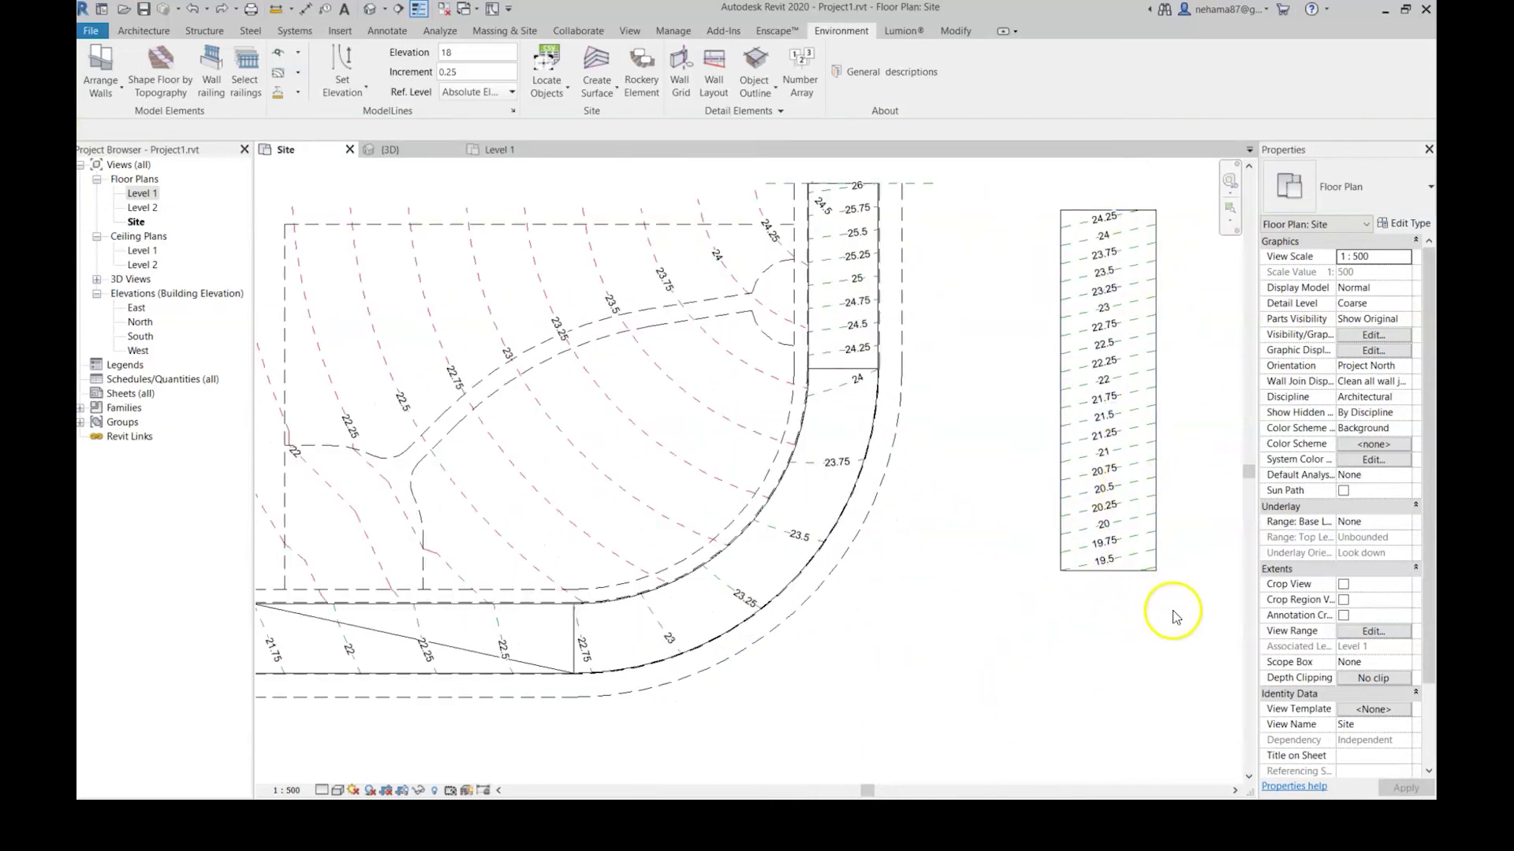
- Update floor contours on all floors to a 0.1 increment in the Contour_Lines style
scroll(1119, 611, "down", 1)
scroll(865, 618, "down", 1)
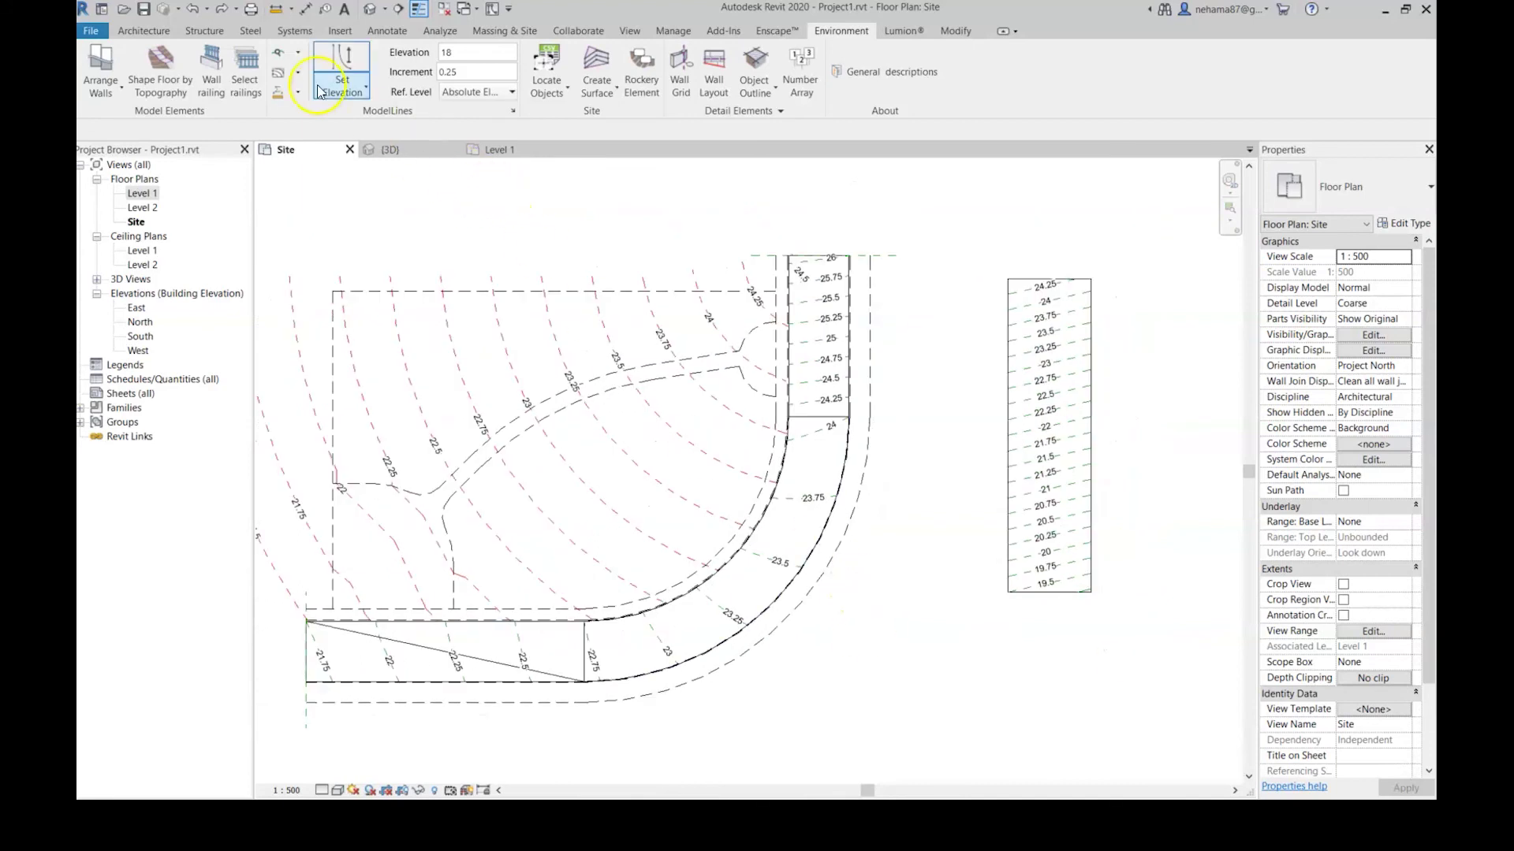
left_click(297, 73)
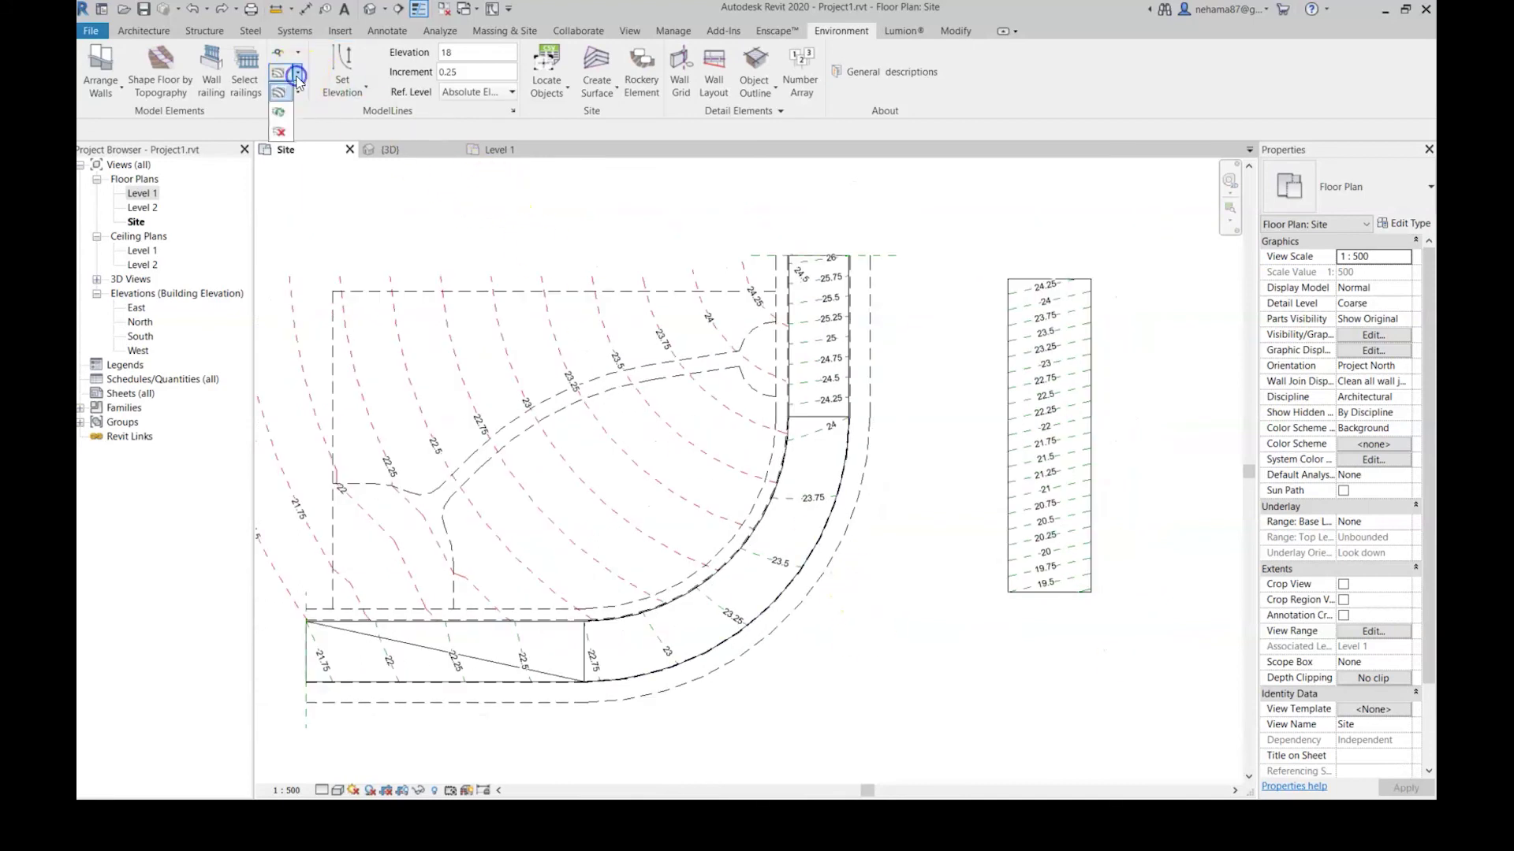
left_click(277, 115)
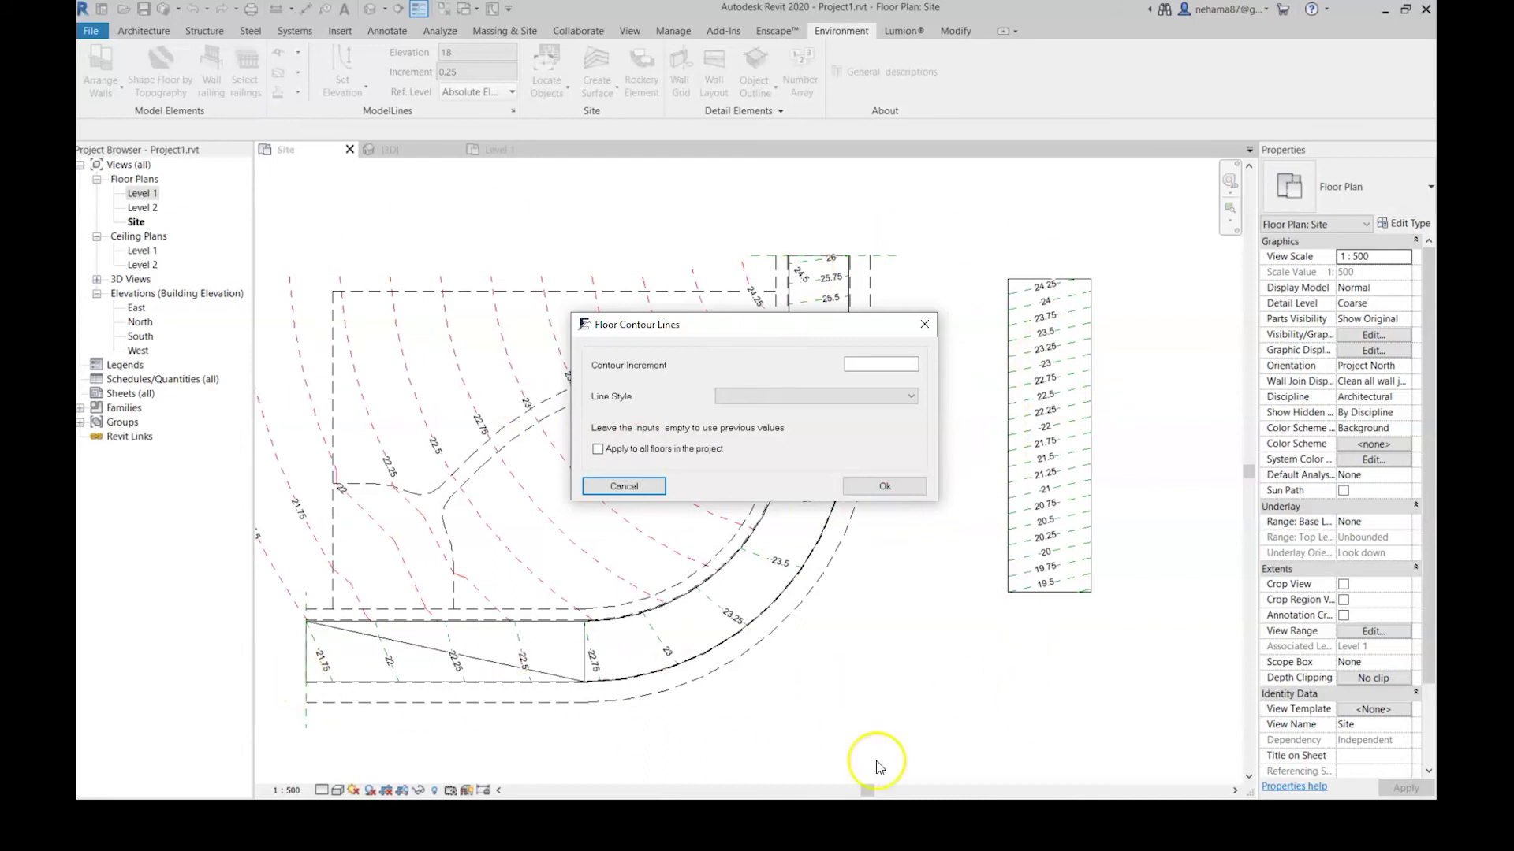
left_click(880, 365)
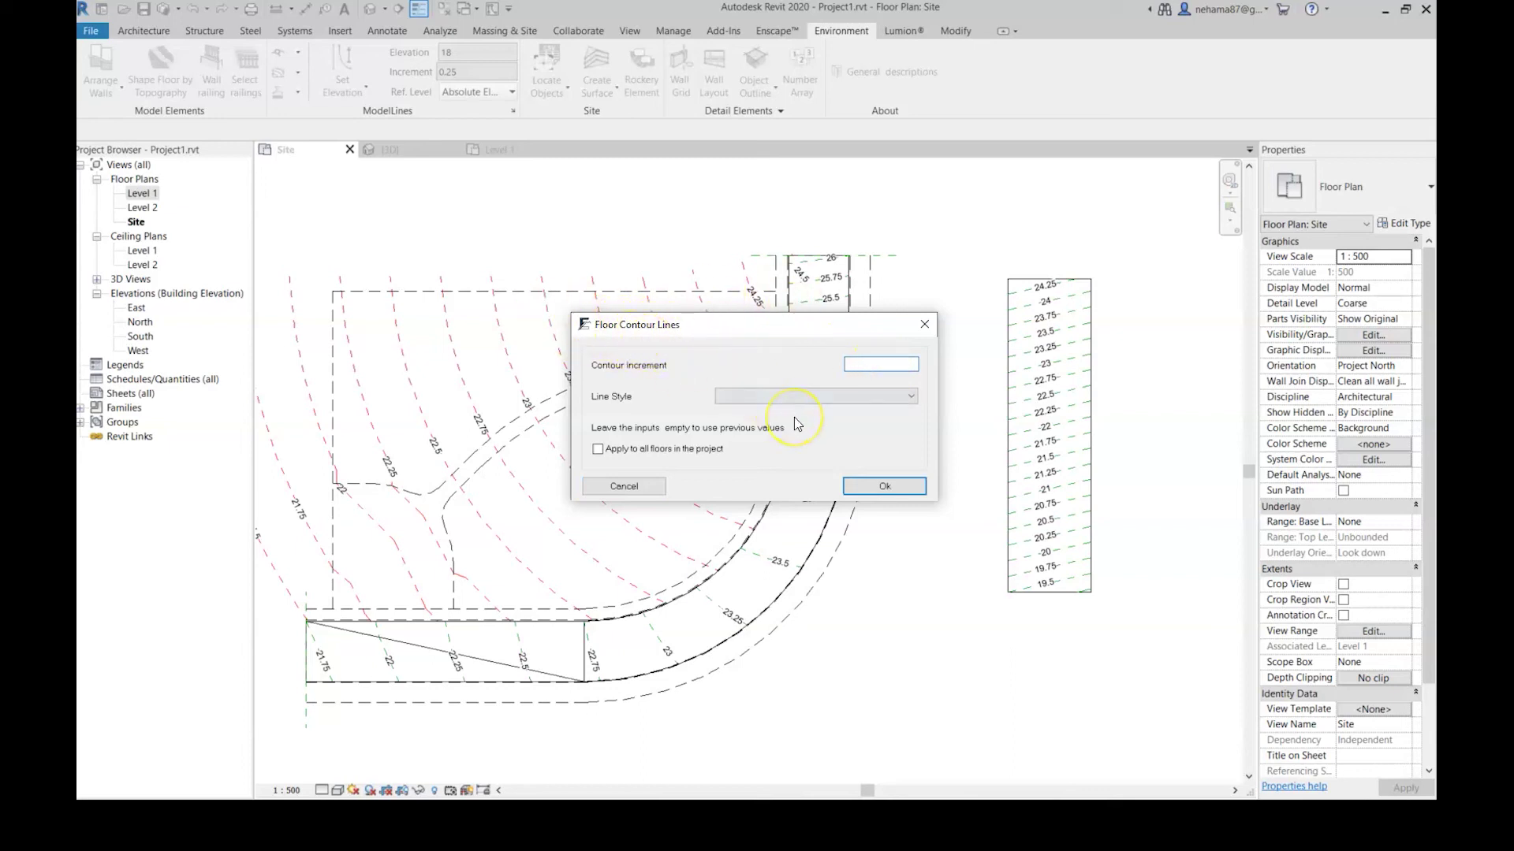
left_click(879, 368)
type("5")
key("BackSpace")
type("1")
left_click(733, 391)
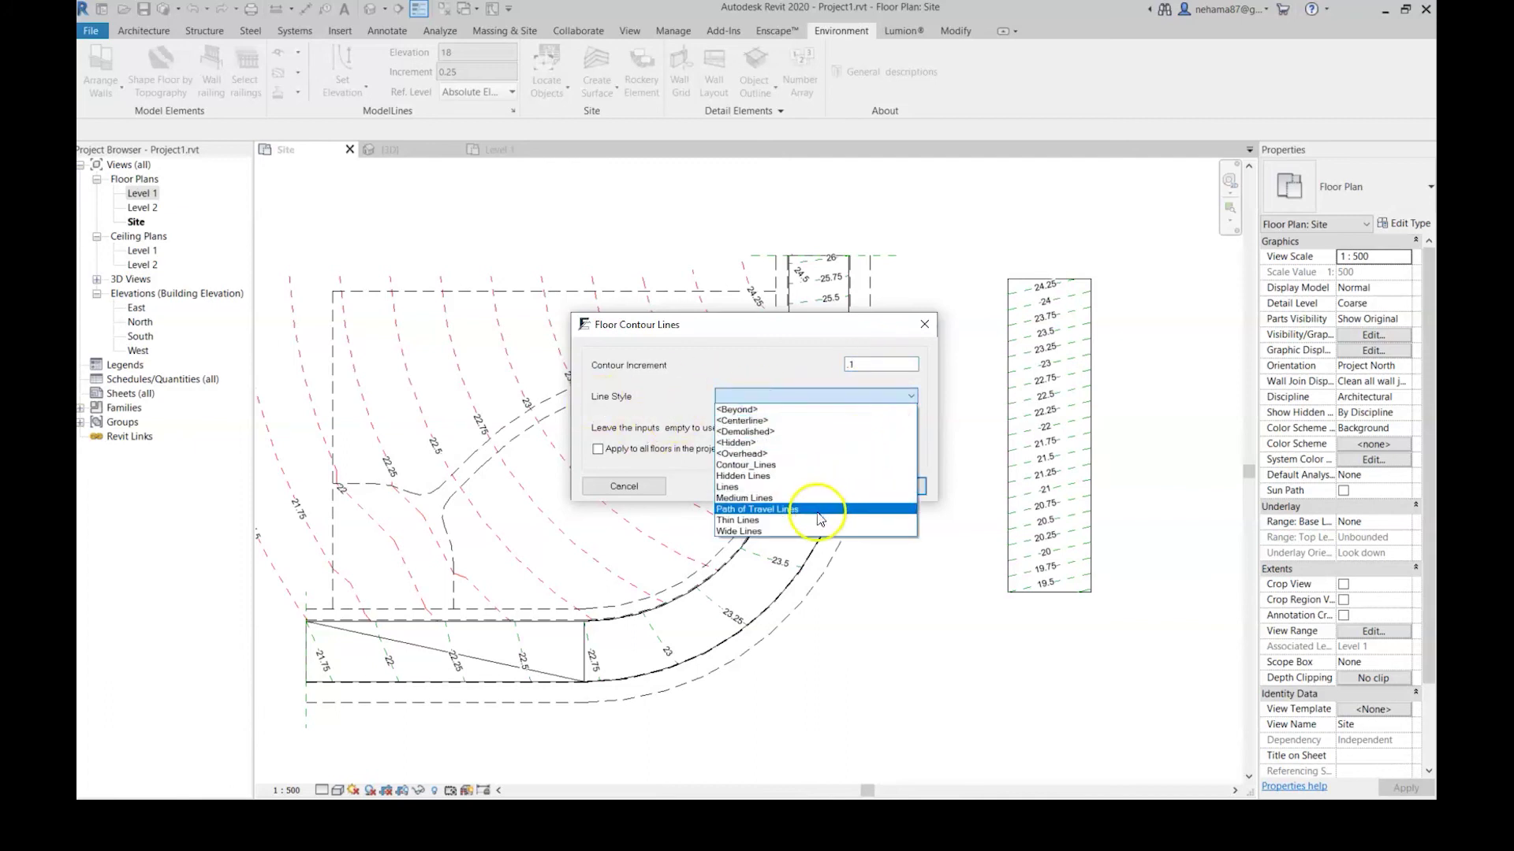
left_click(793, 465)
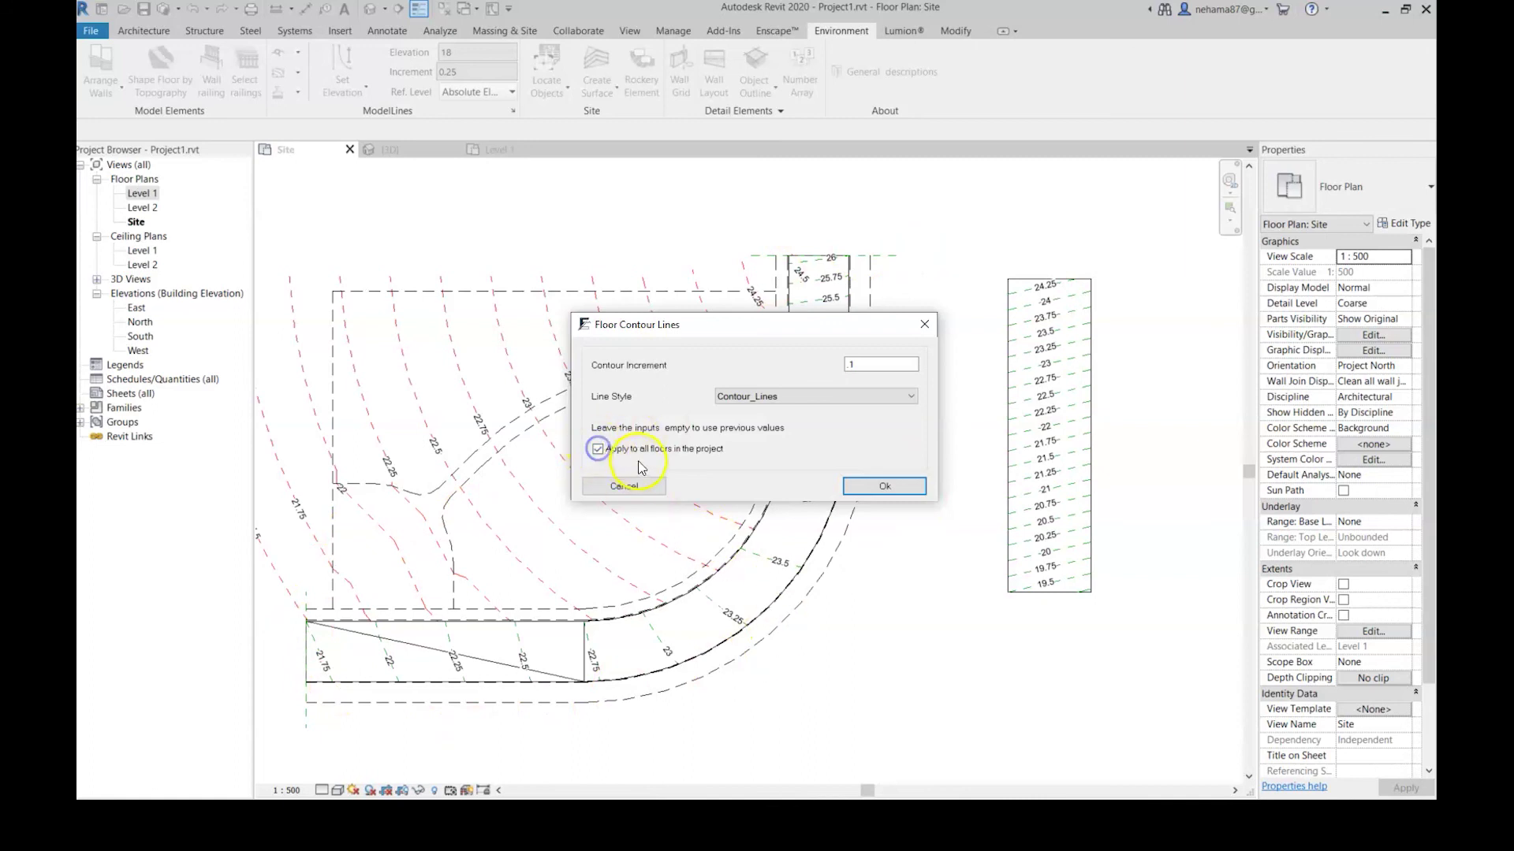
left_click(869, 487)
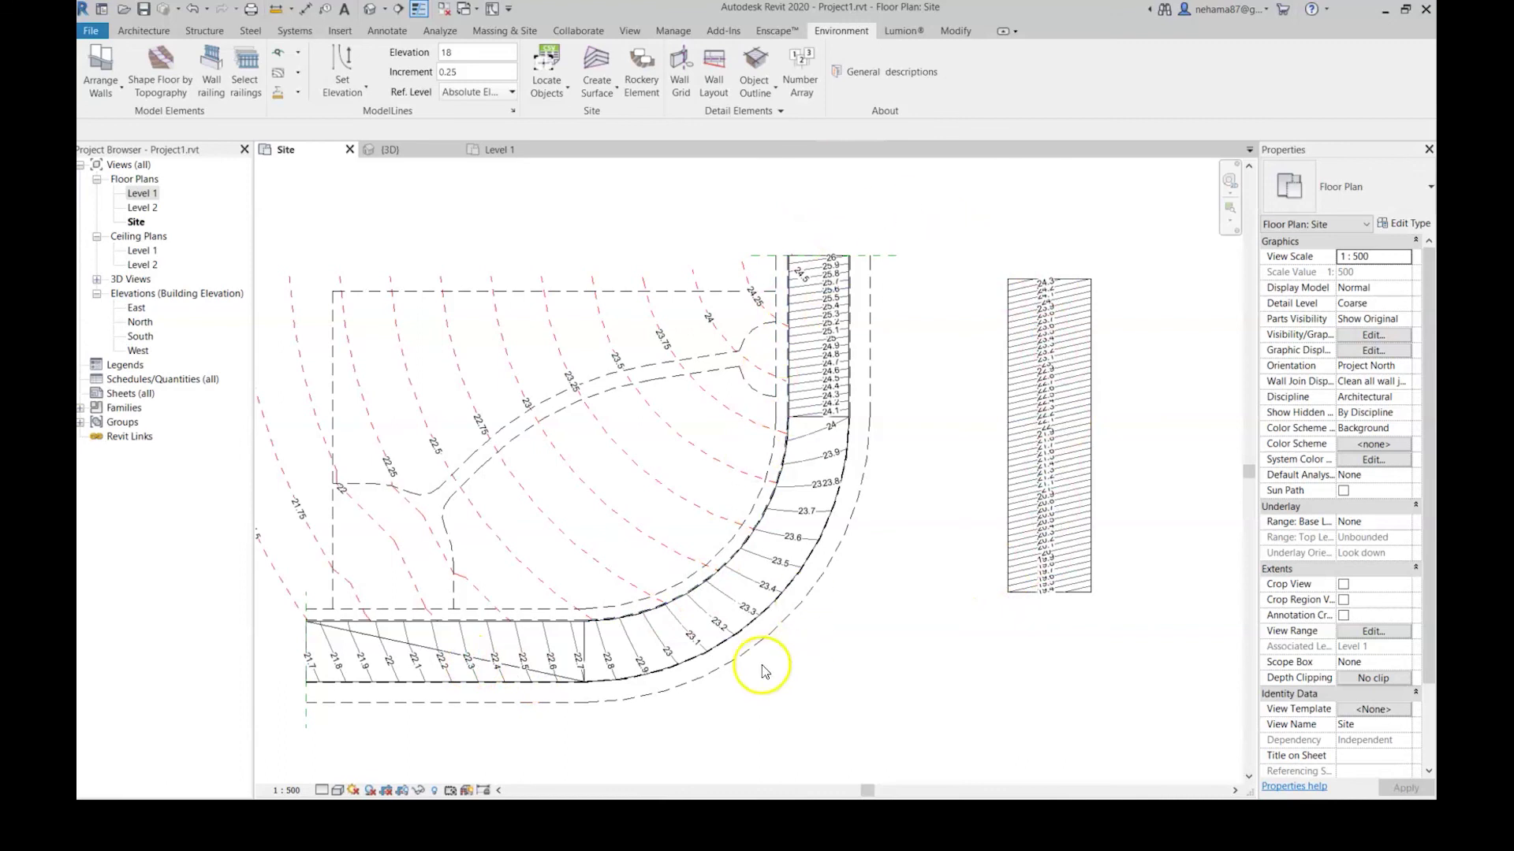
- Select the side rectangular floor
left_click(1094, 479)
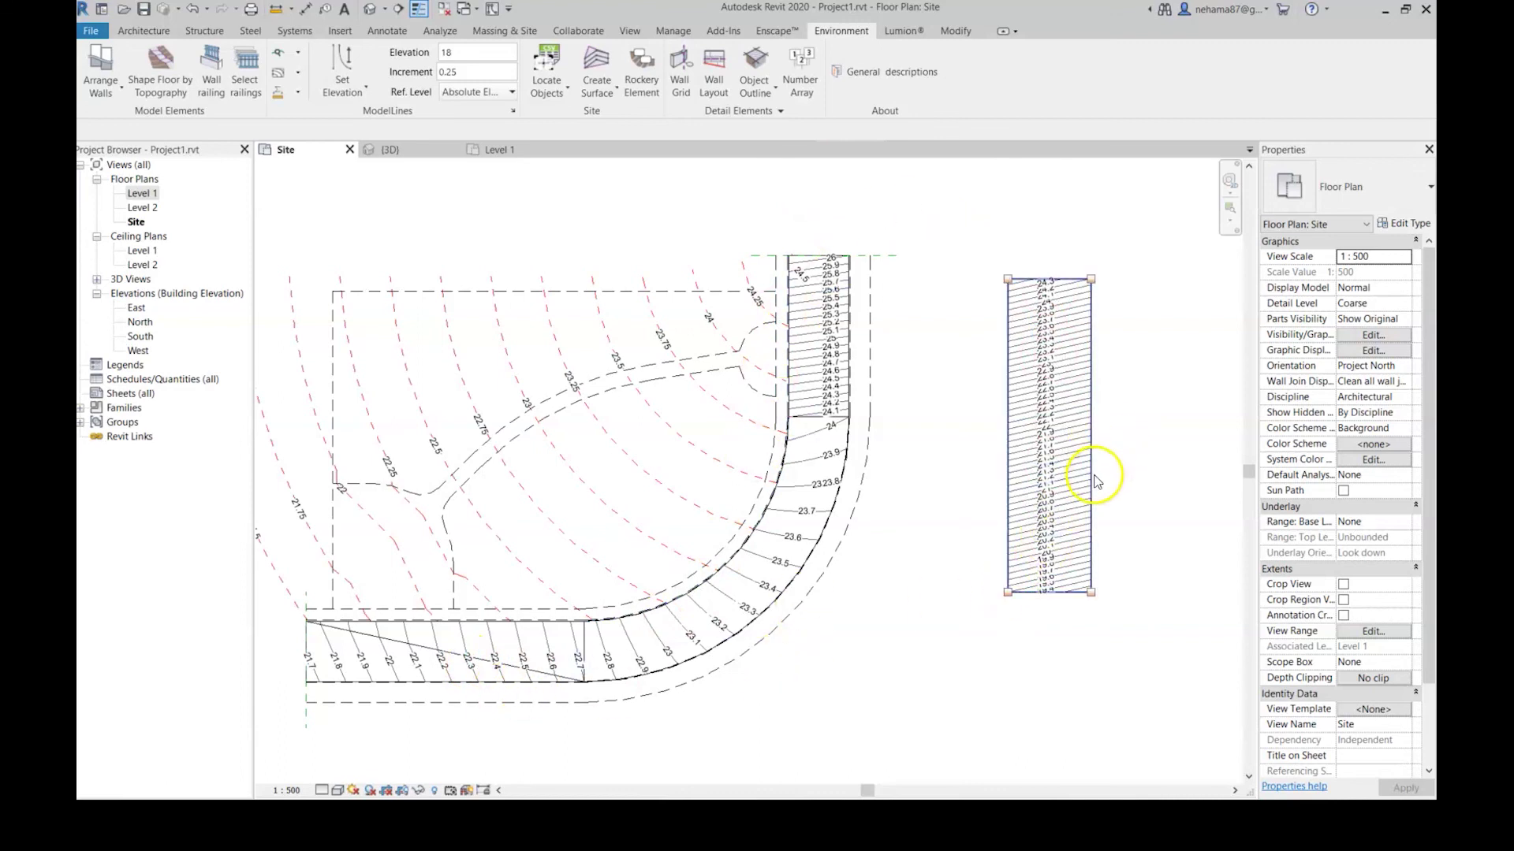
key("Escape")
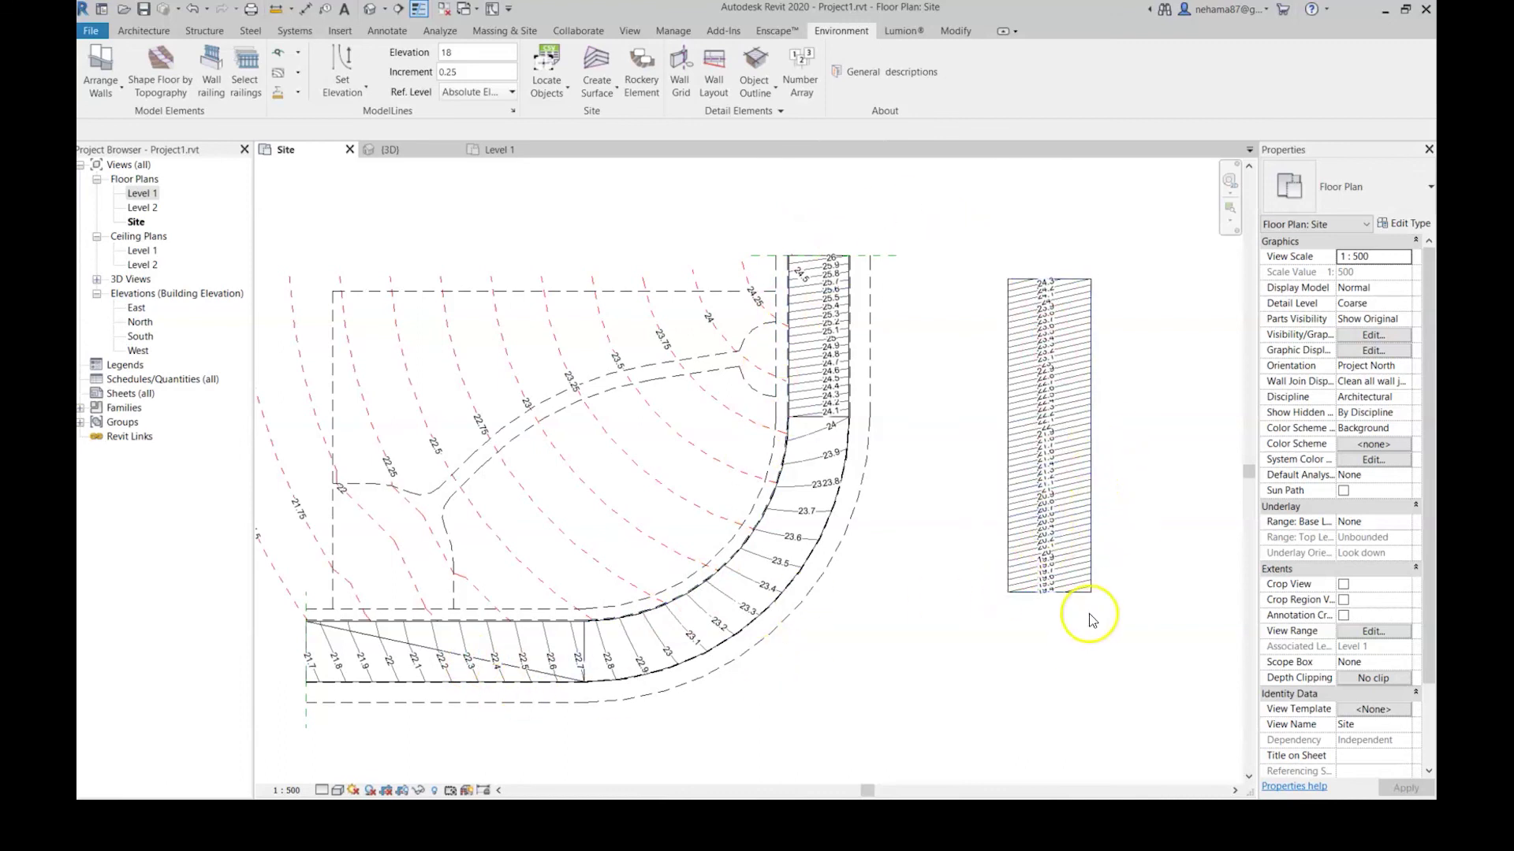
scroll(1090, 615, "up", 6)
left_click(990, 640)
scroll(988, 623, "down", 5)
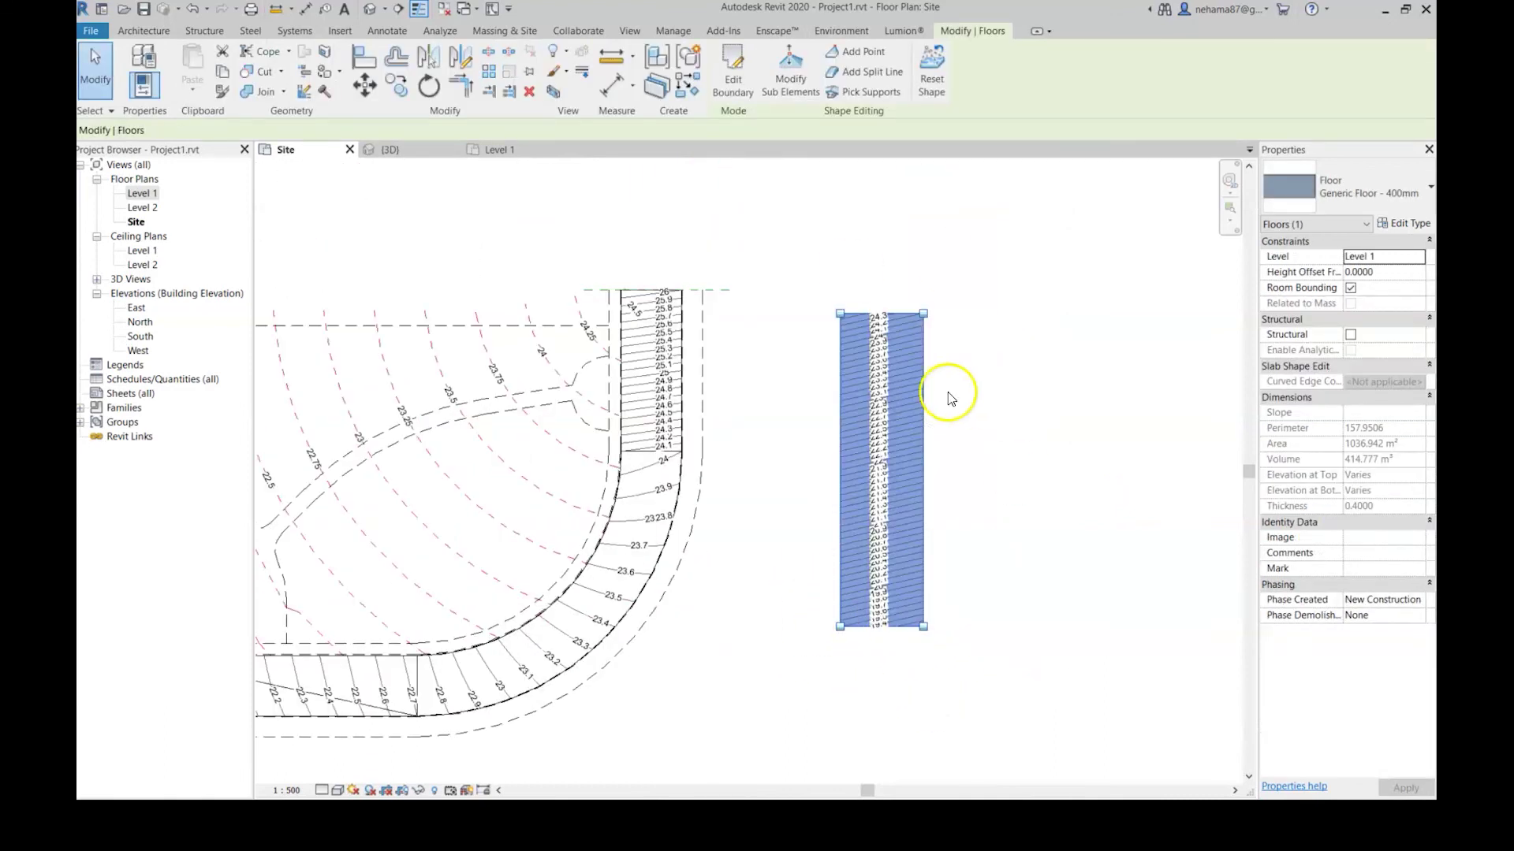
- Update that floor's contours with increment entered as 25 and Hidden Lines style
left_click(838, 30)
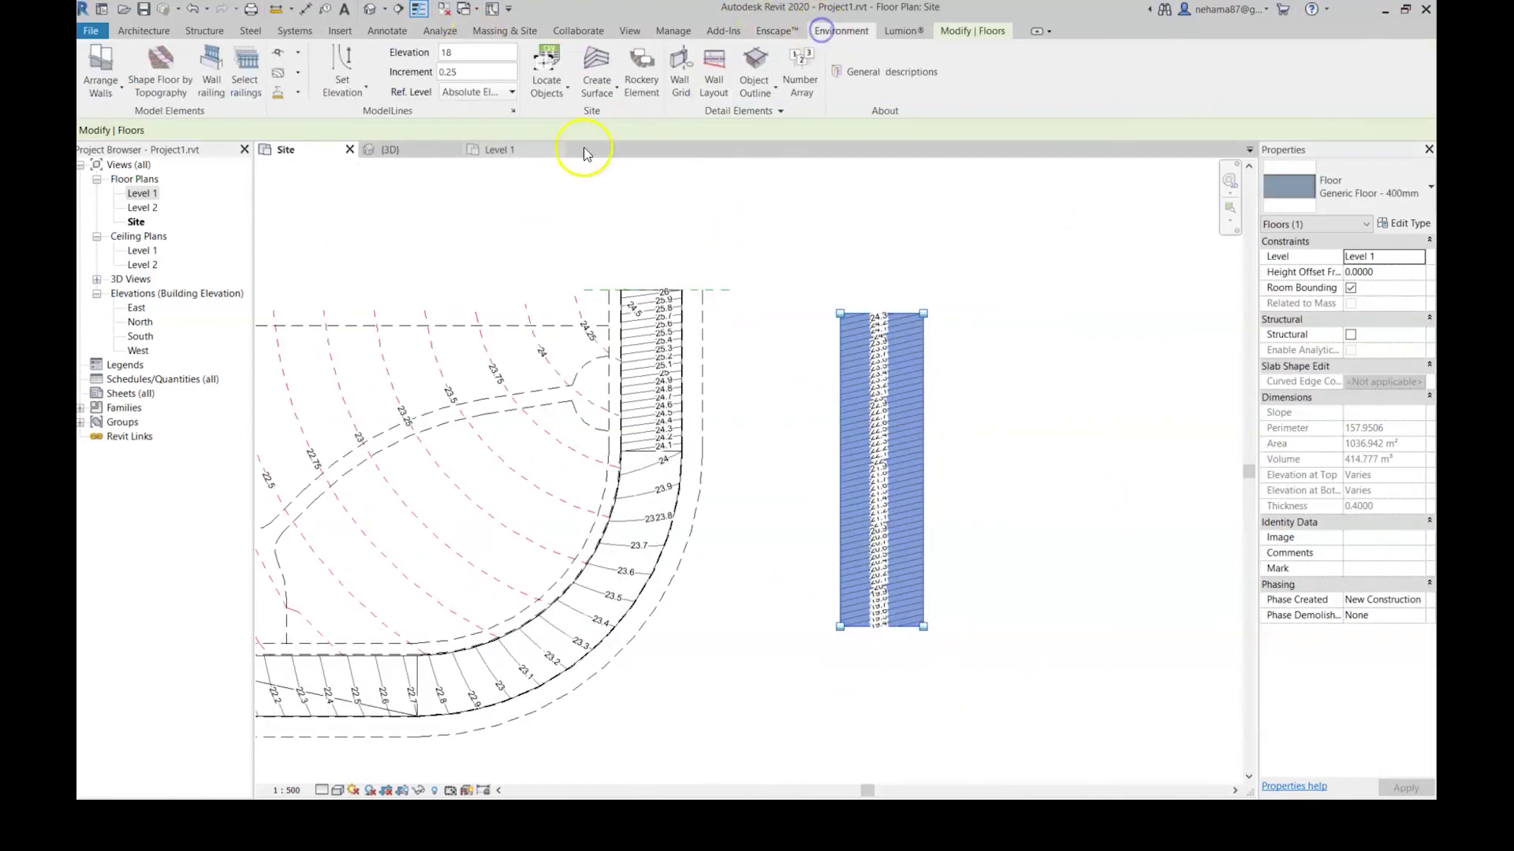
left_click(298, 73)
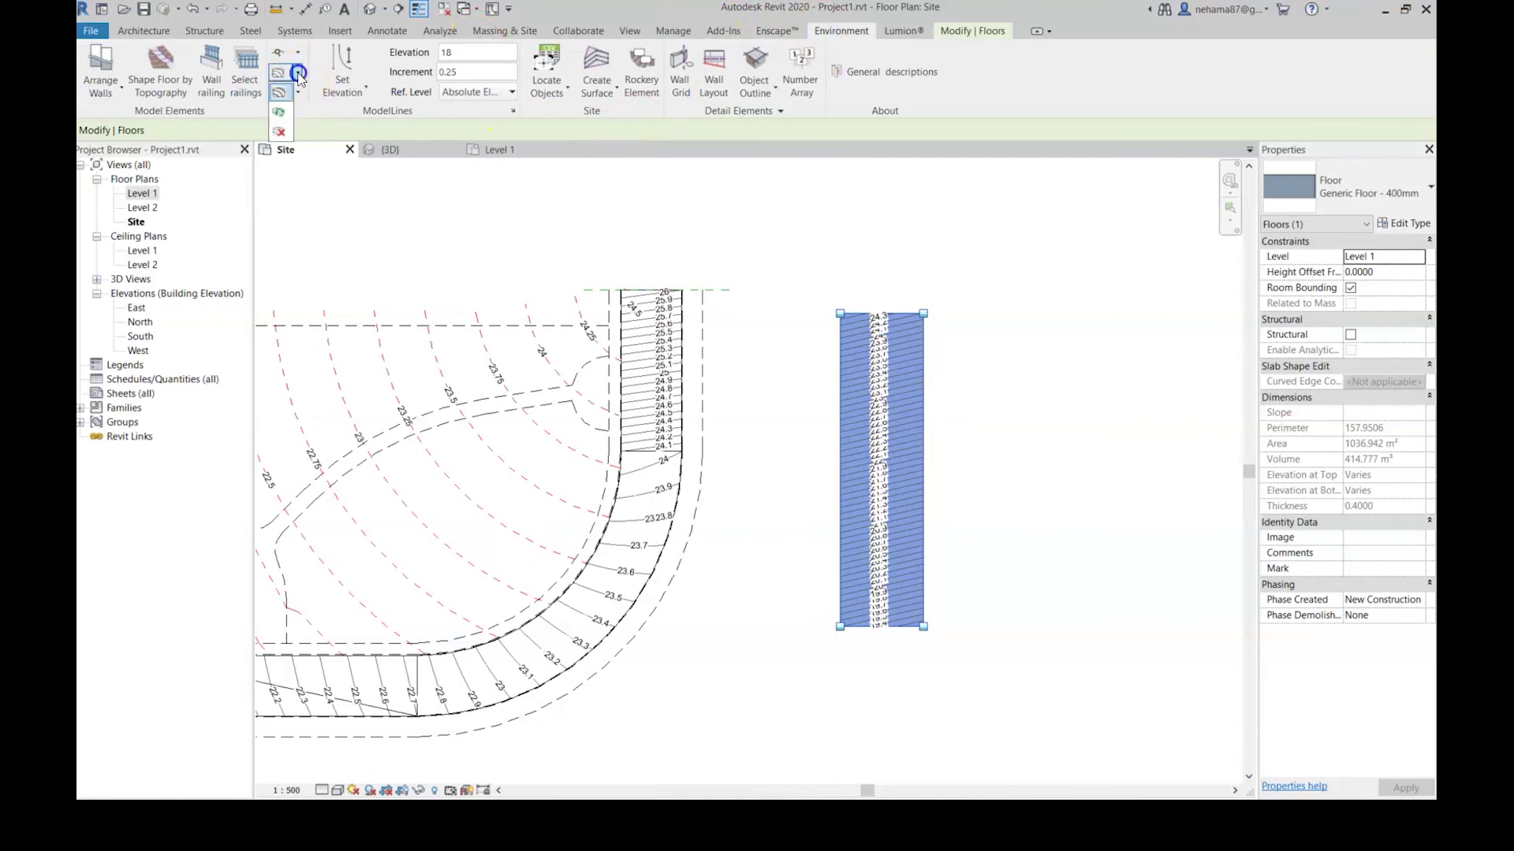
left_click(277, 115)
left_click(908, 362)
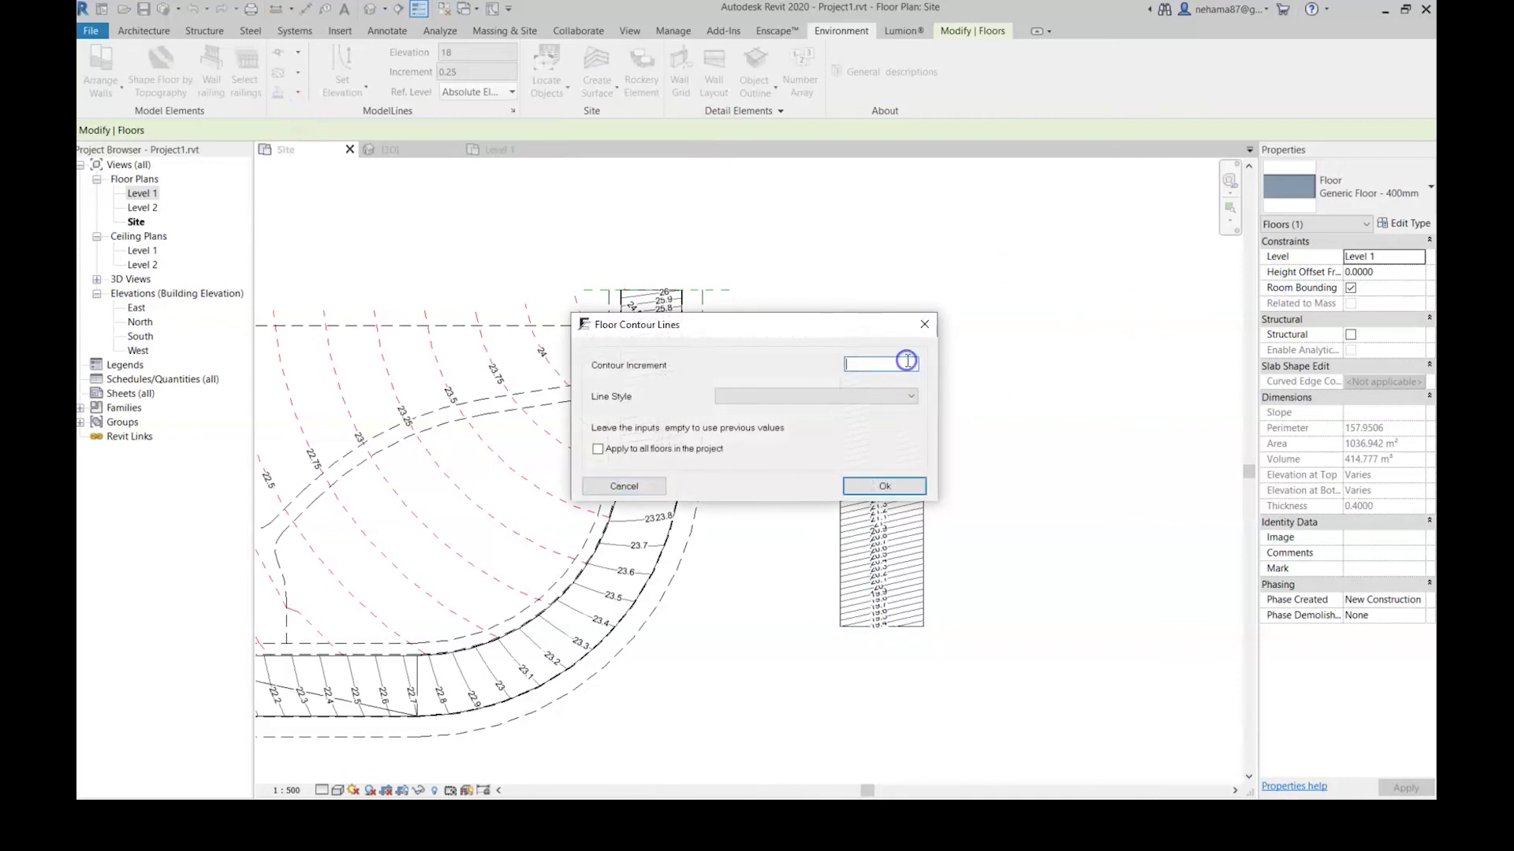
type("2")
left_click(882, 397)
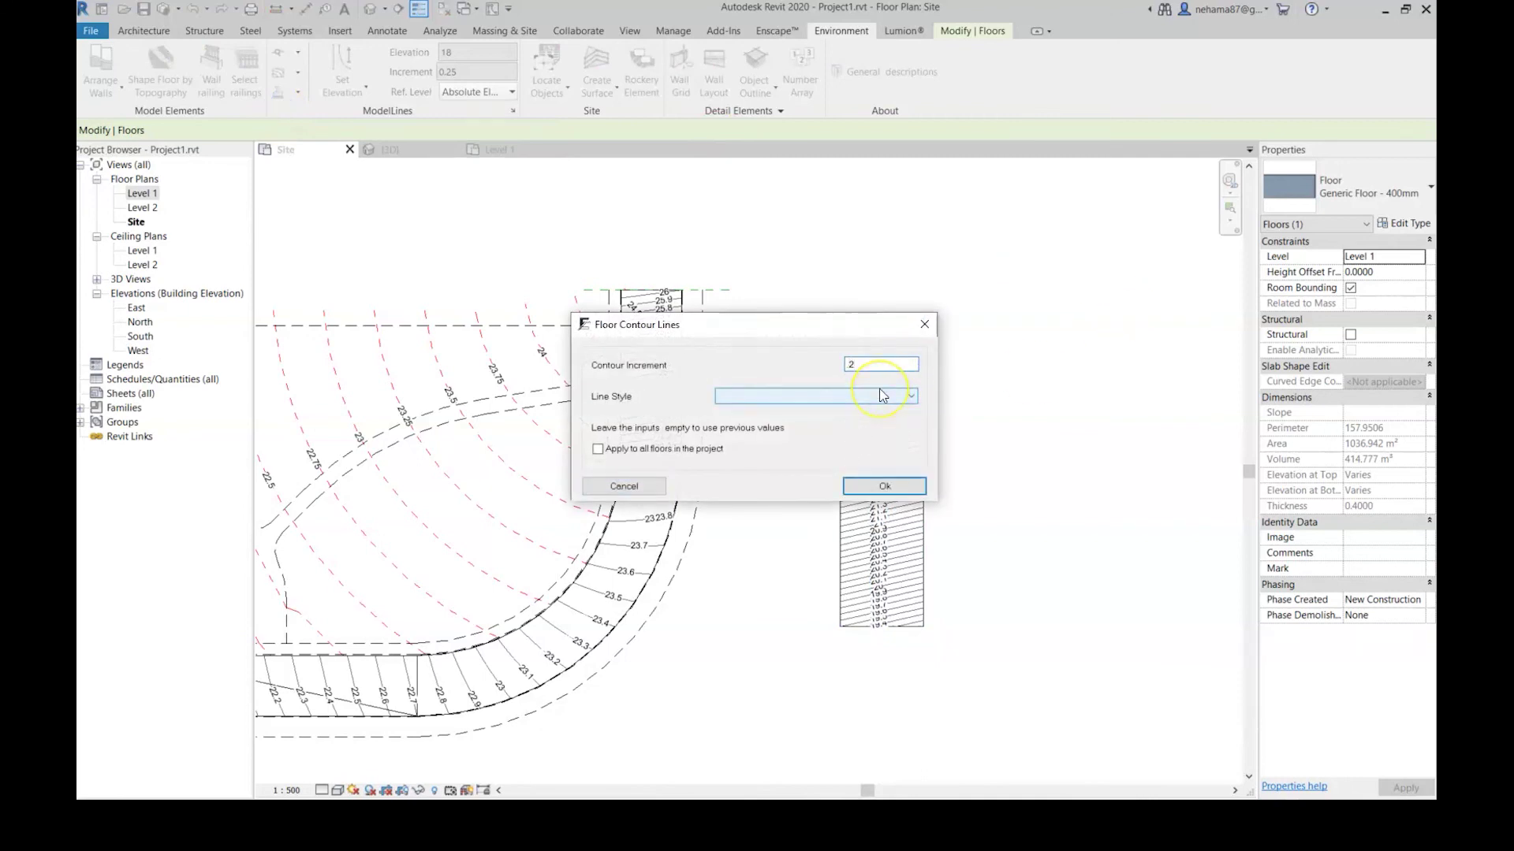
key("shift+Tab")
key("BackSpace")
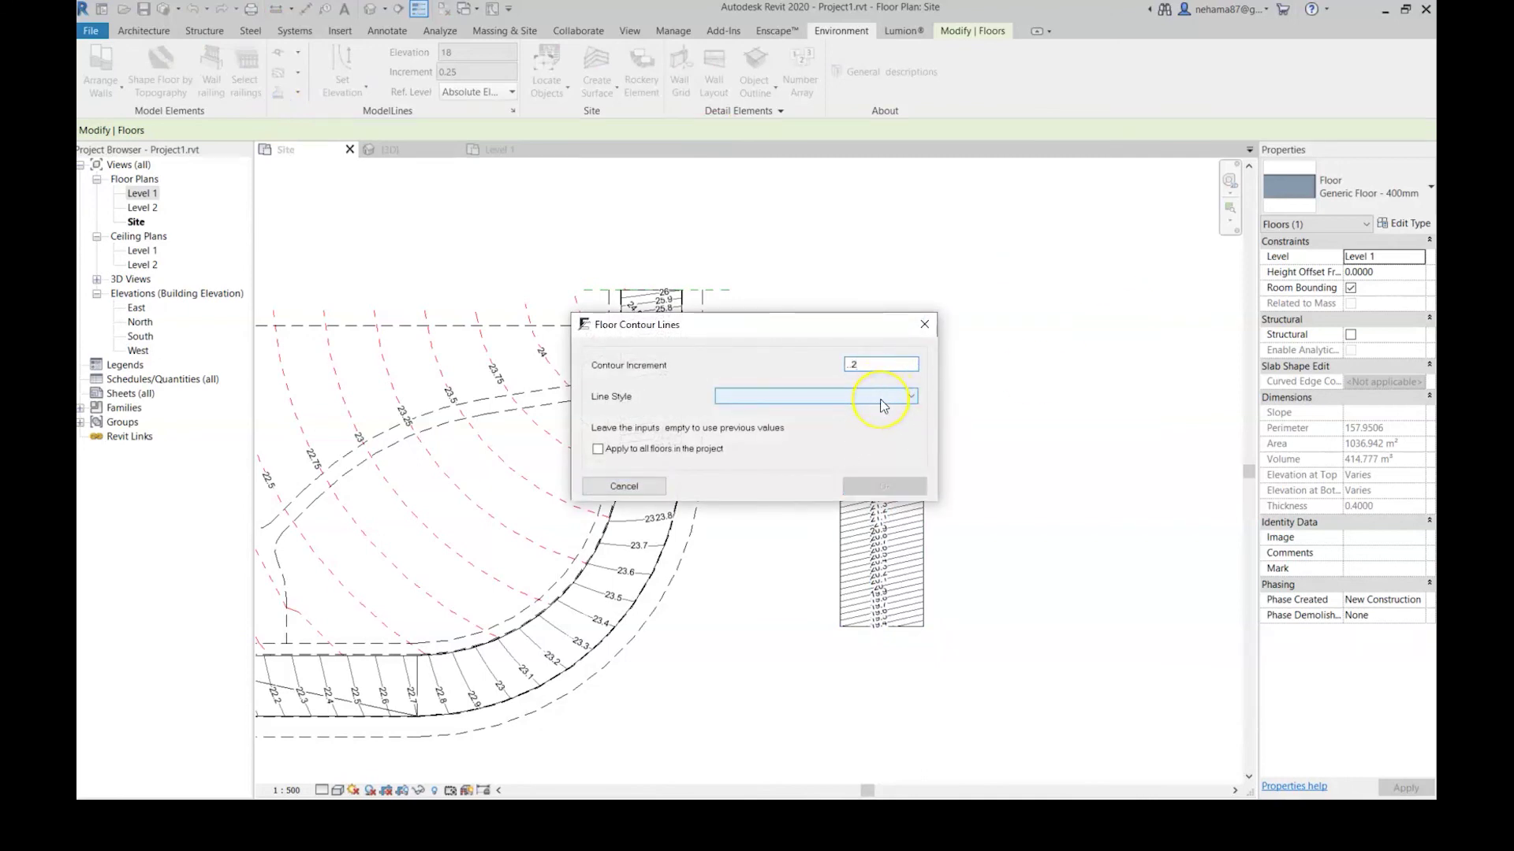
key("BackSpace")
type("25")
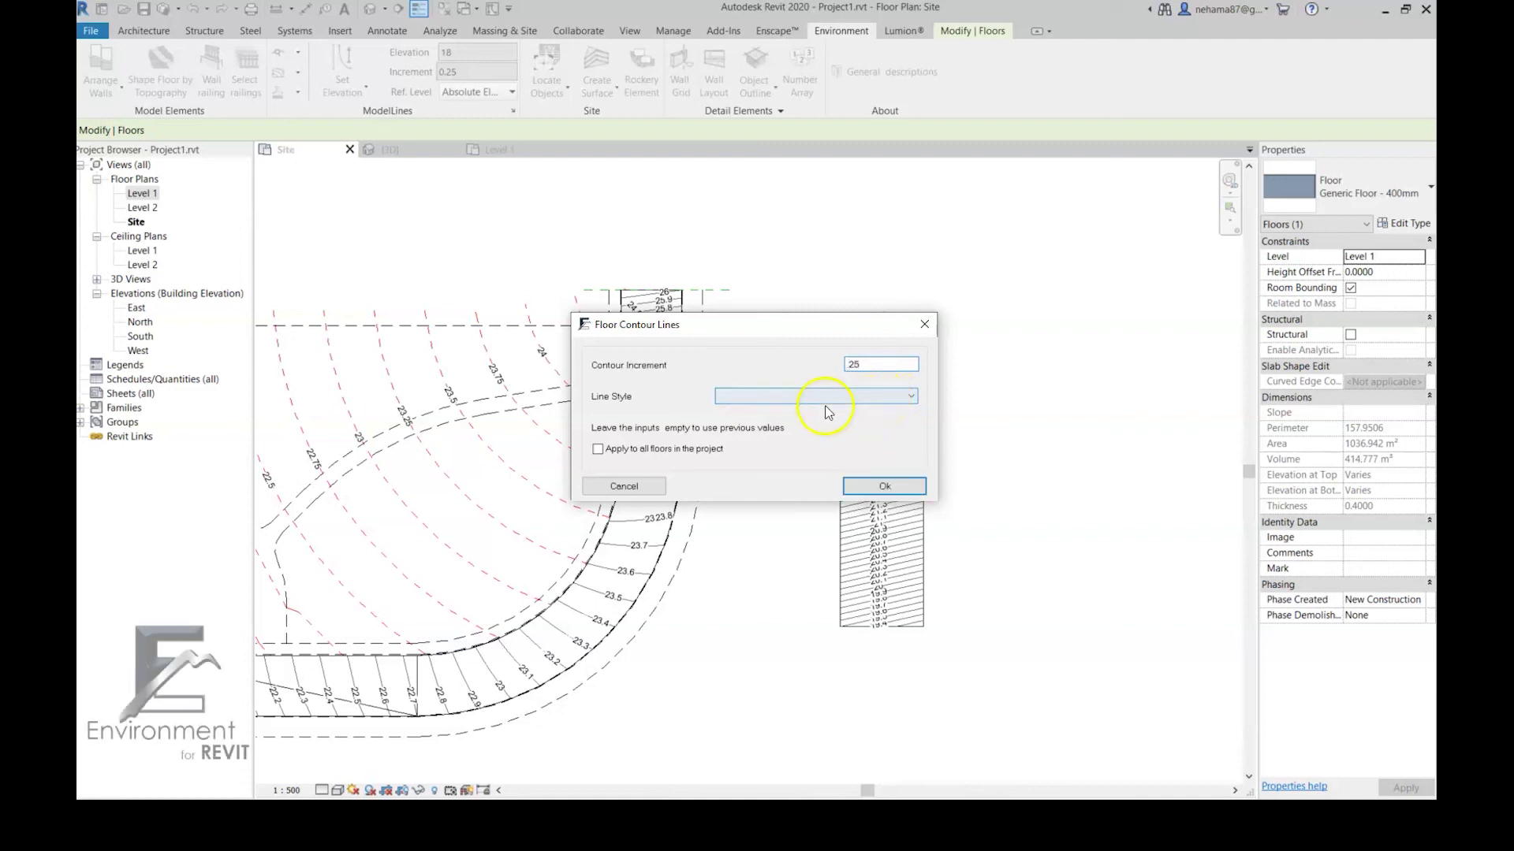
left_click(823, 399)
left_click(748, 476)
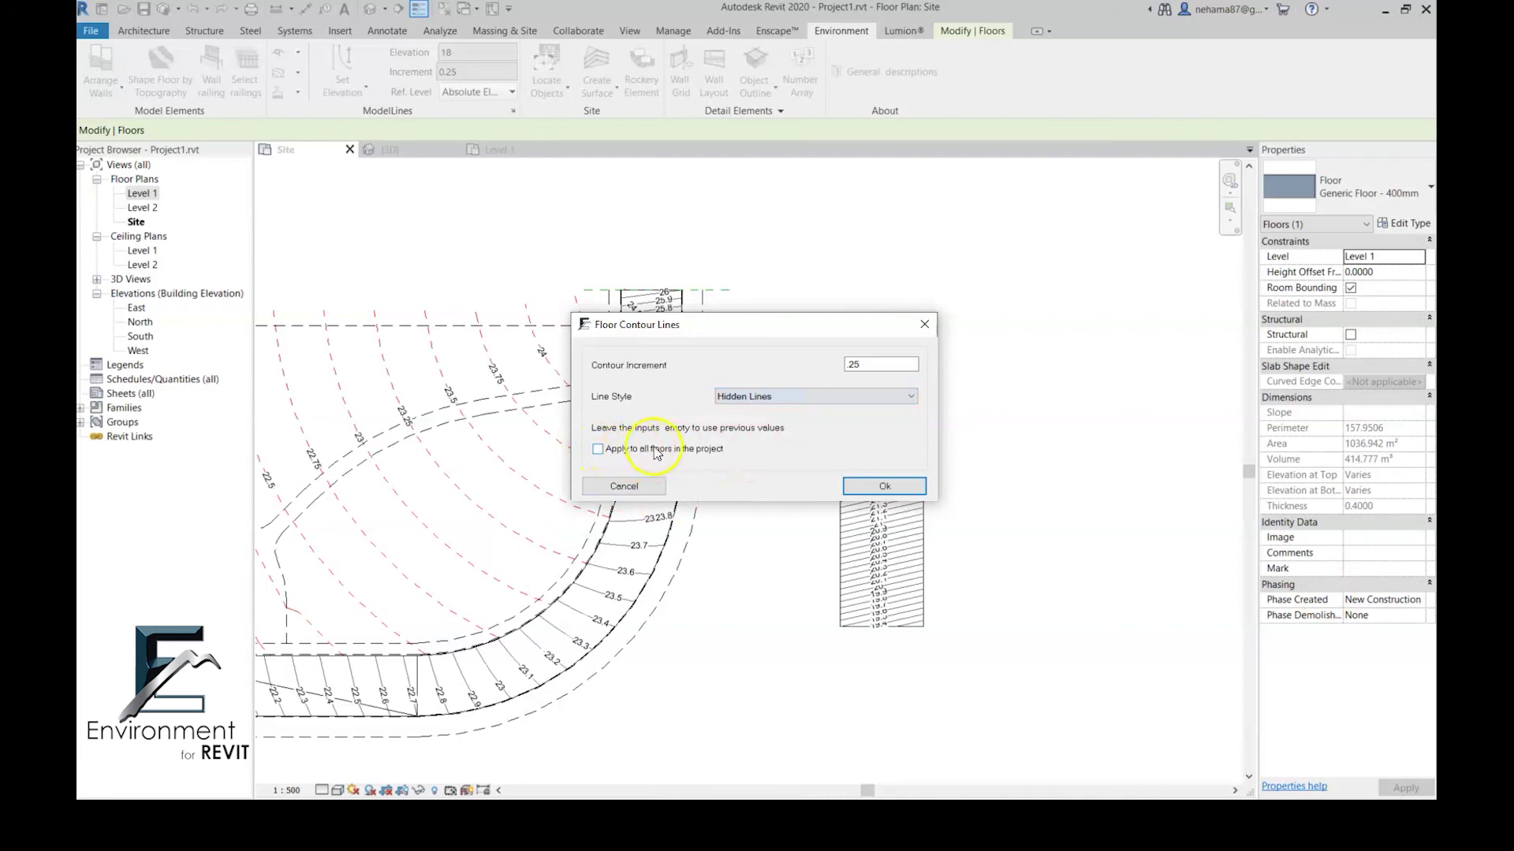
left_click(911, 489)
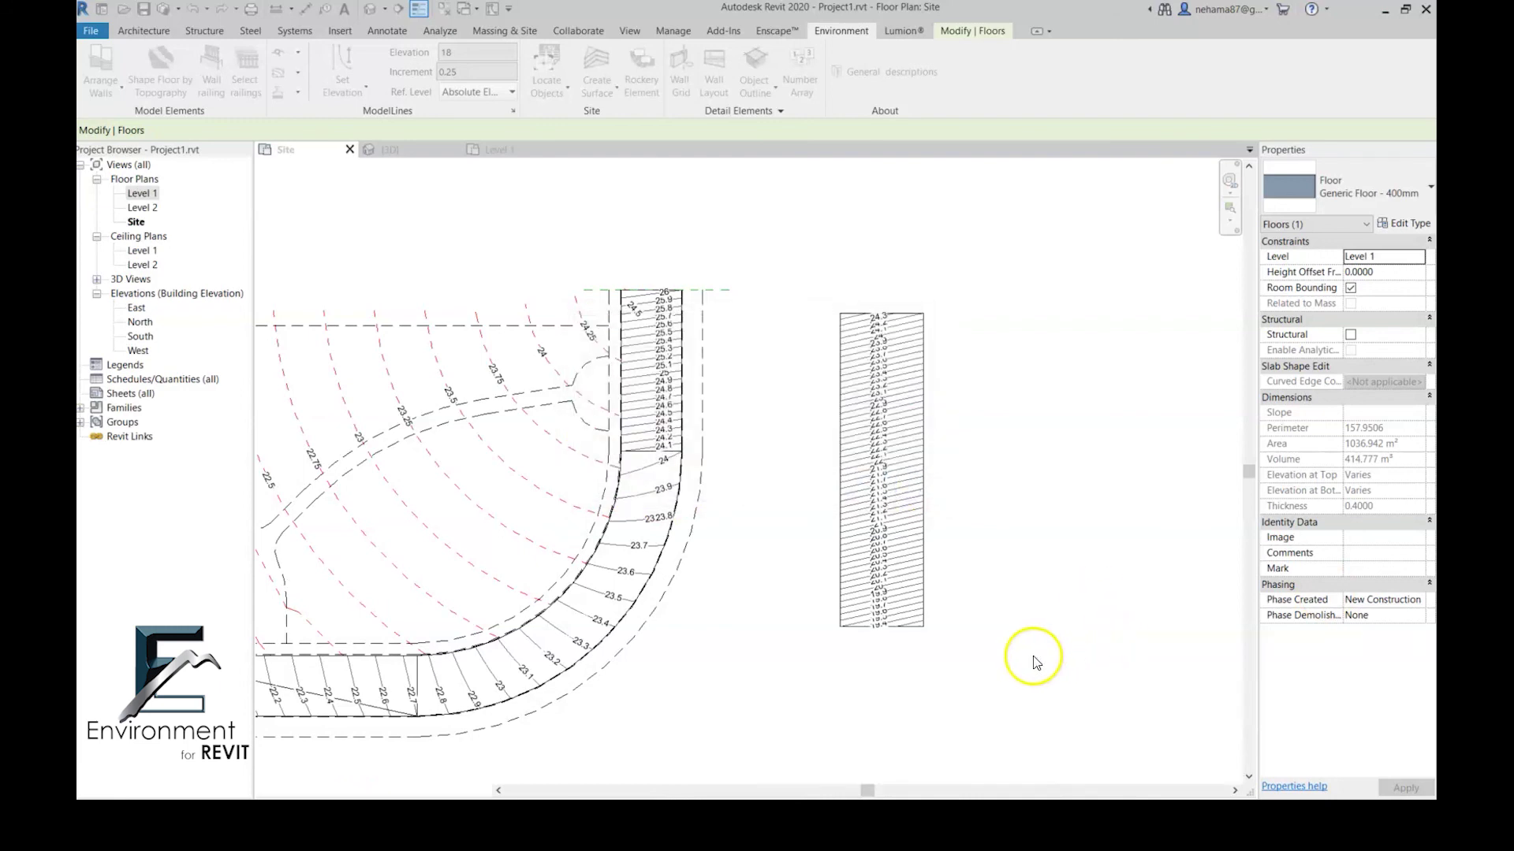
left_click(1021, 526)
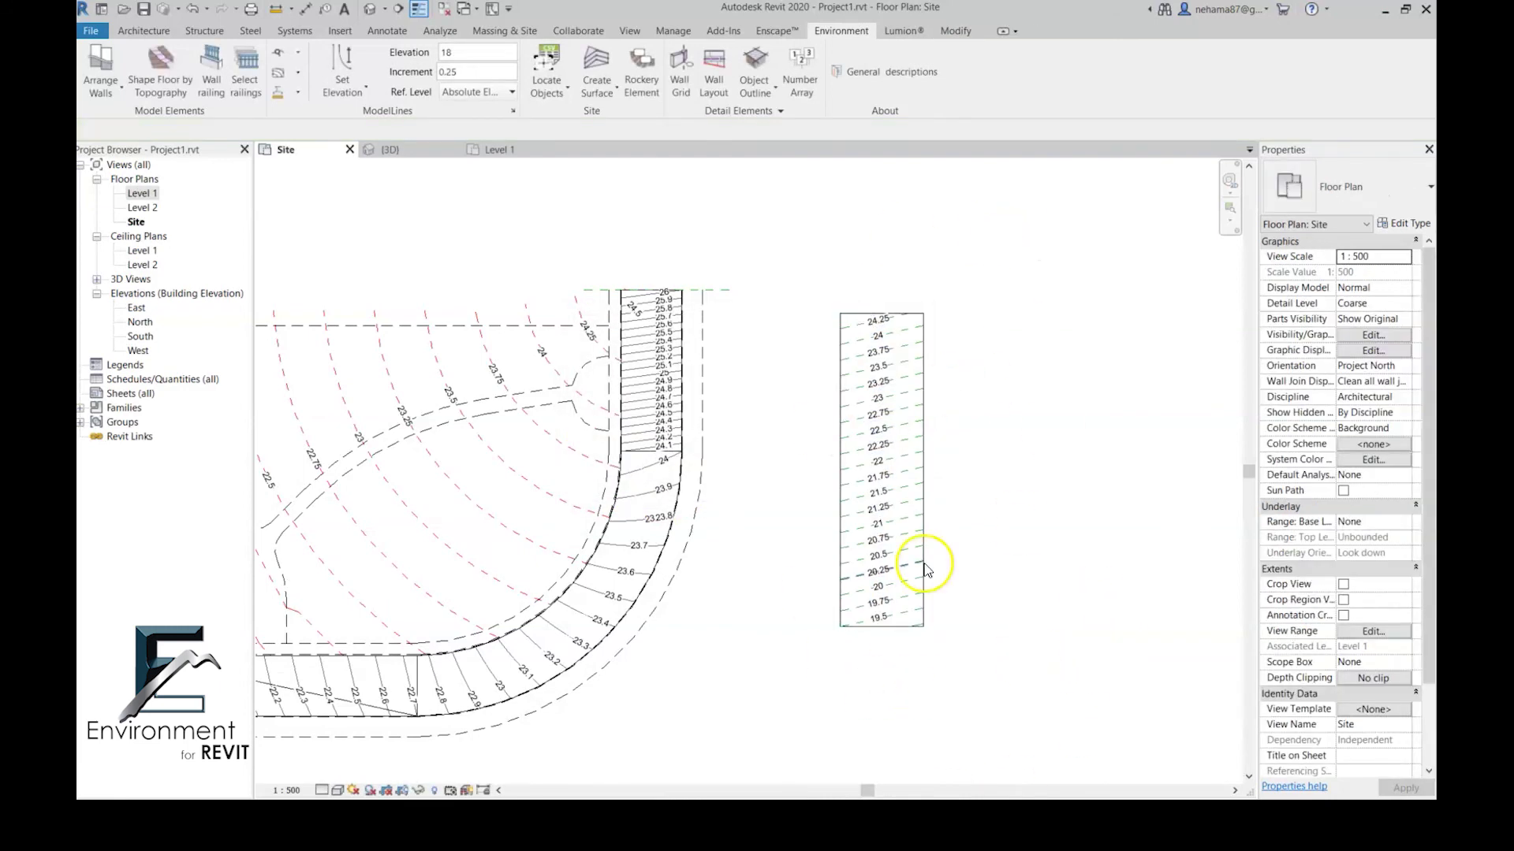
scroll(878, 581, "down", 2)
middle_click_drag(872, 646, 839, 591)
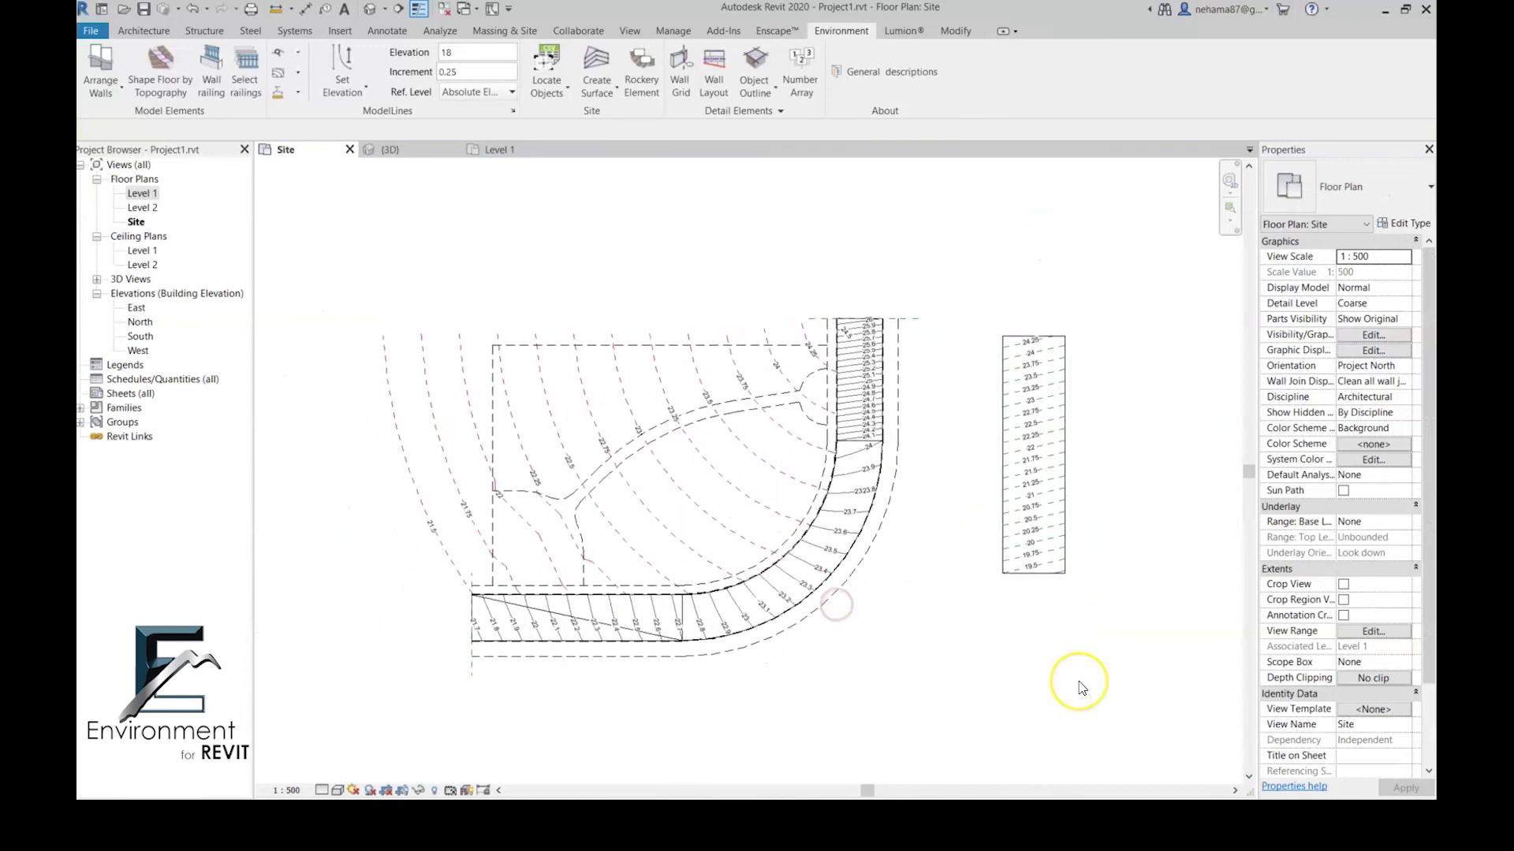